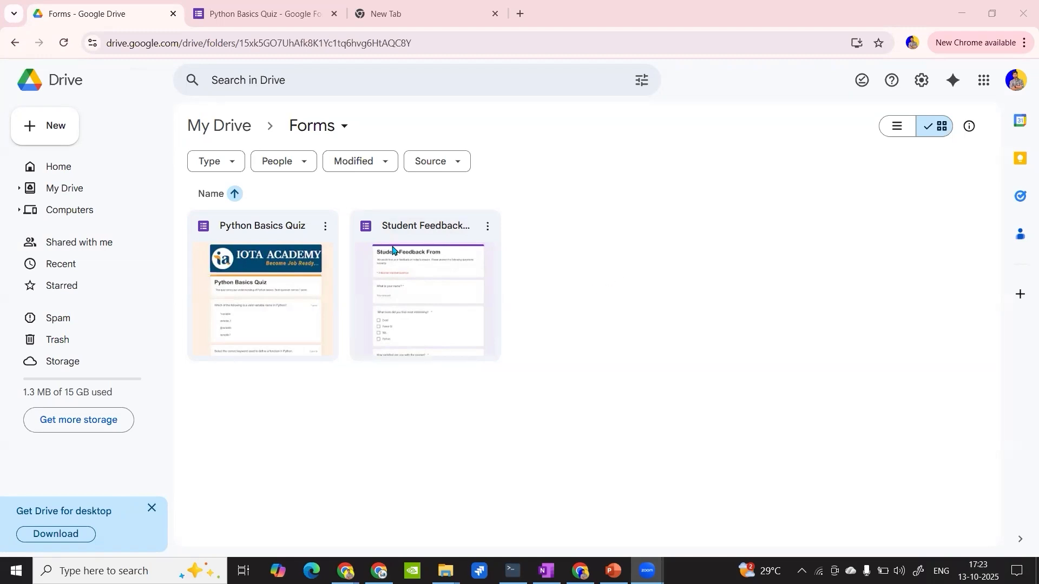
left_click(64, 136)
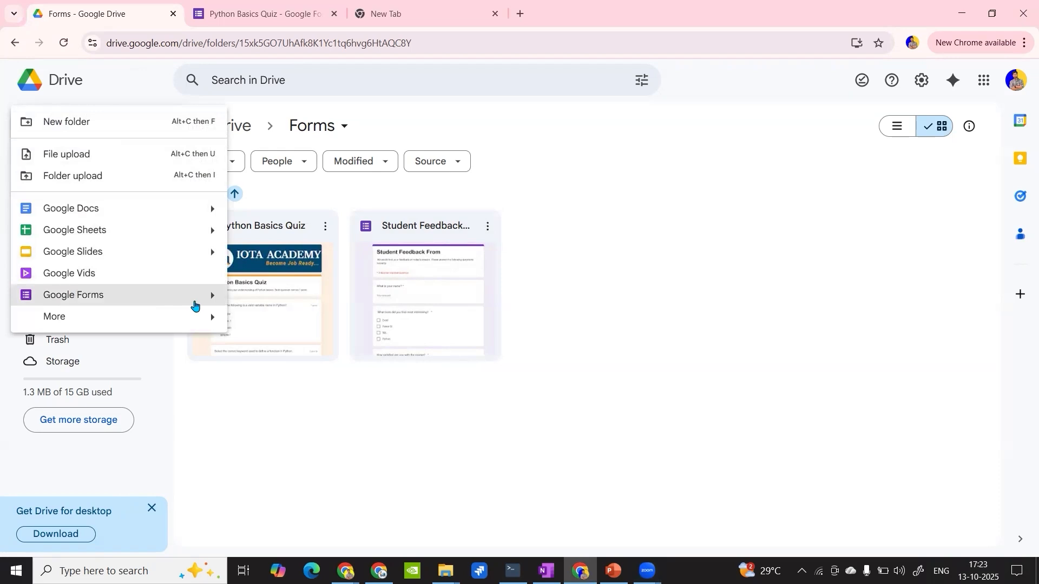
left_click(194, 305)
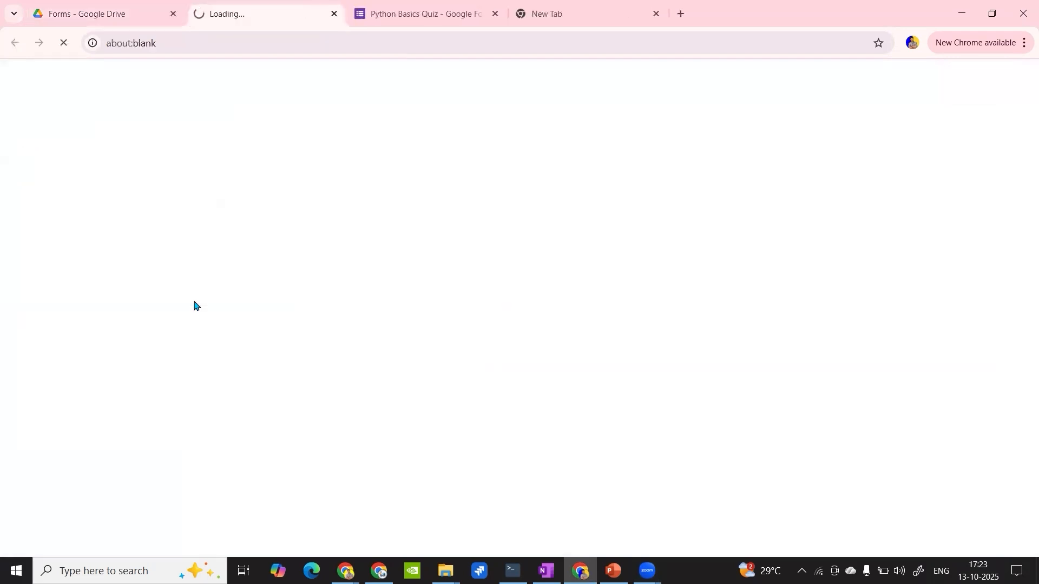
left_click(96, 6)
left_click(54, 132)
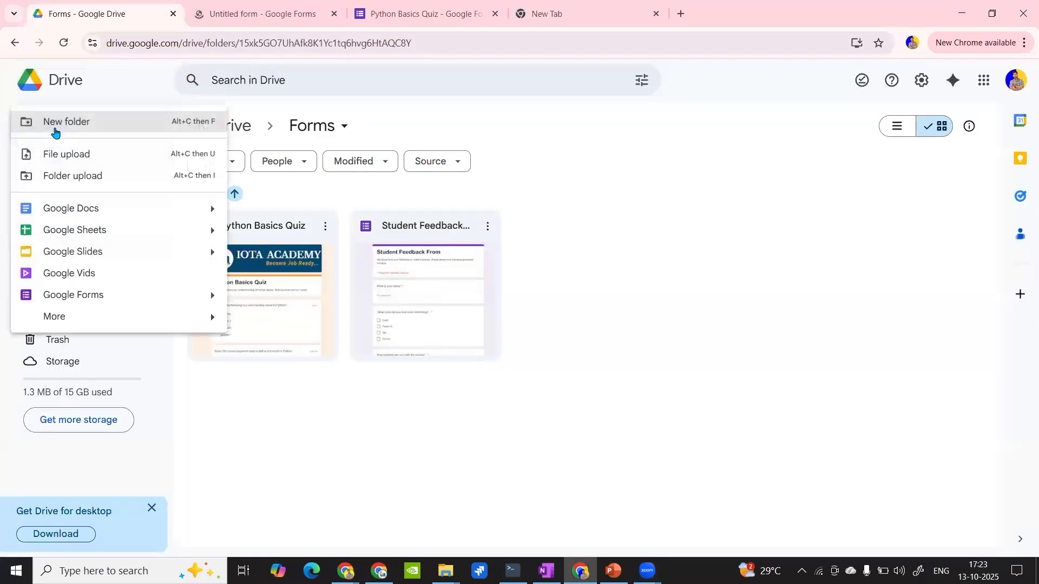
mouse_move(210, 297)
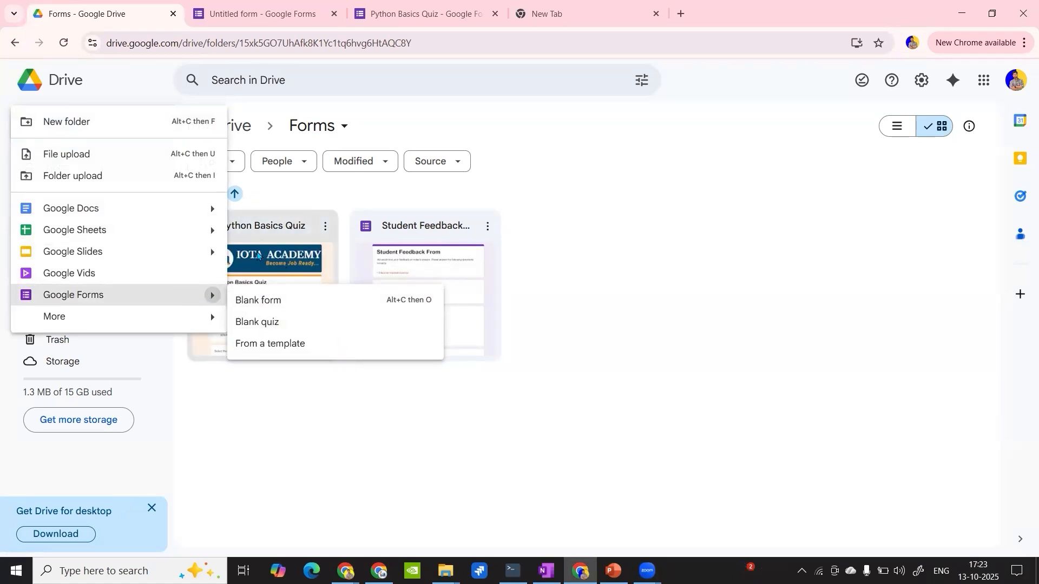
- Open the Python Basics Quiz form from the Forms folder and check its quiz settings
double_click(257, 255)
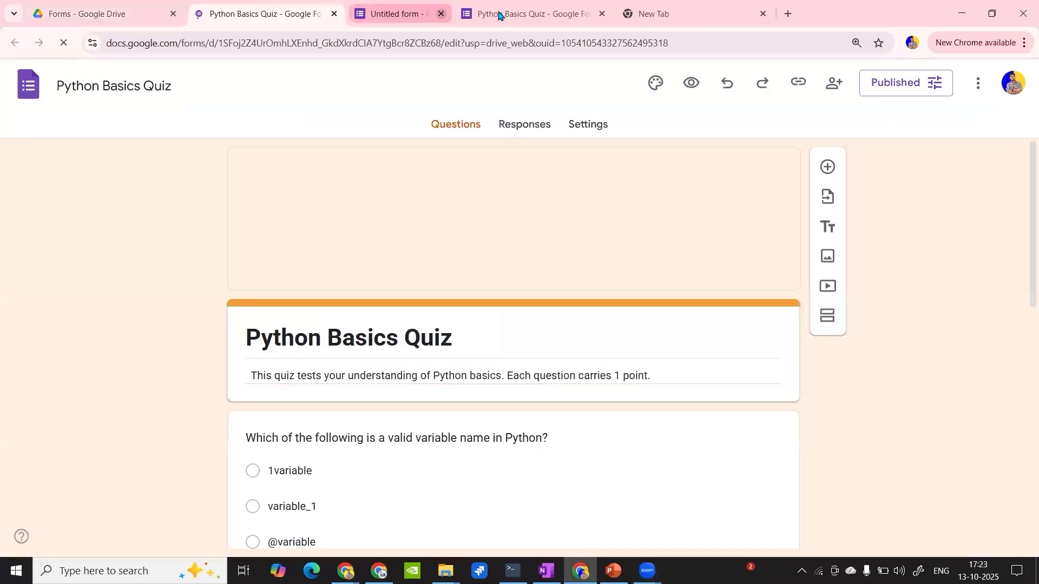
left_click(575, 129)
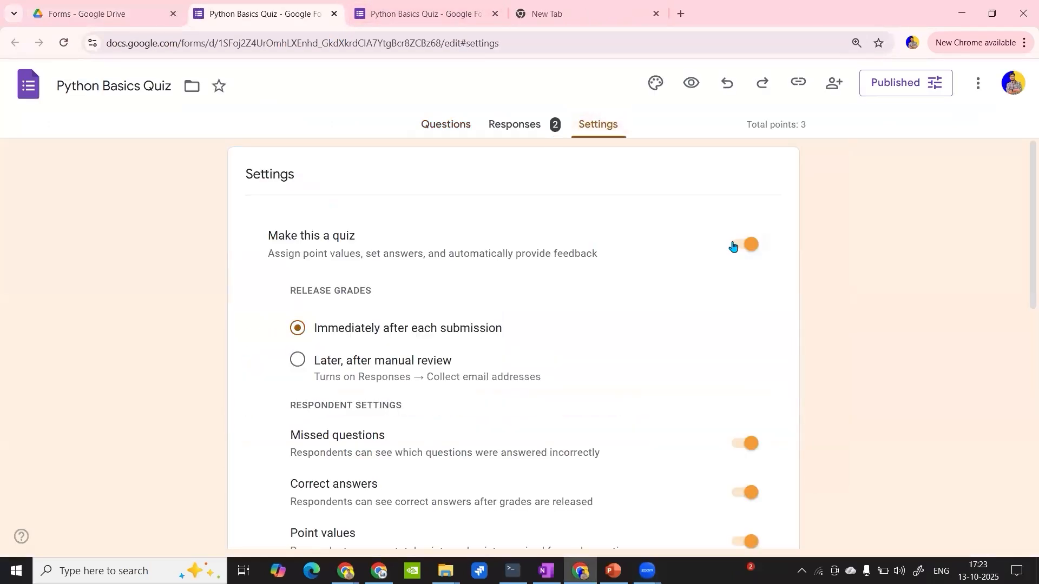
left_click(121, 9)
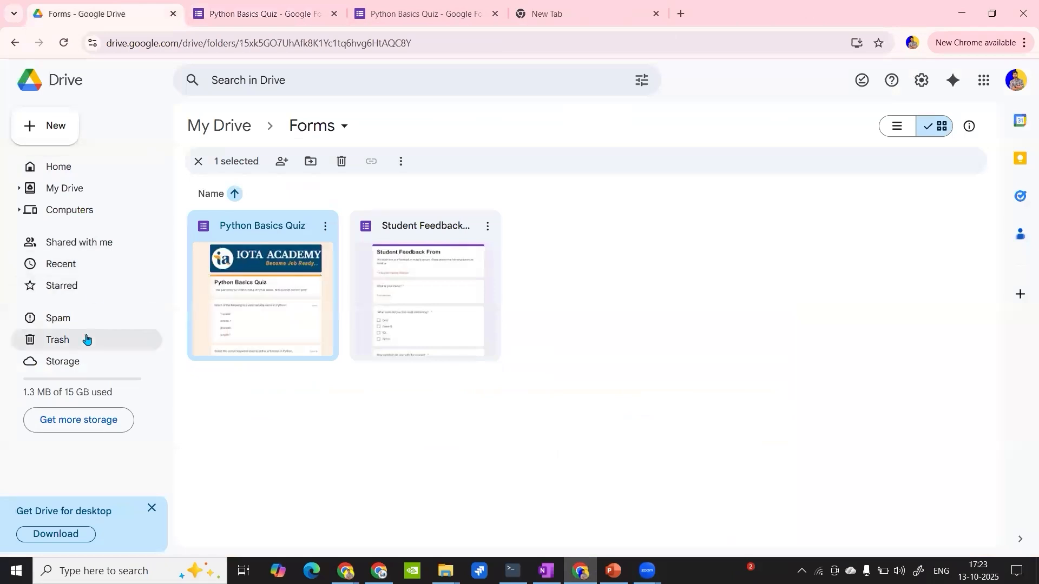
- Create a blank quiz in the Forms folder, review its default quiz settings and close it
left_click(43, 123)
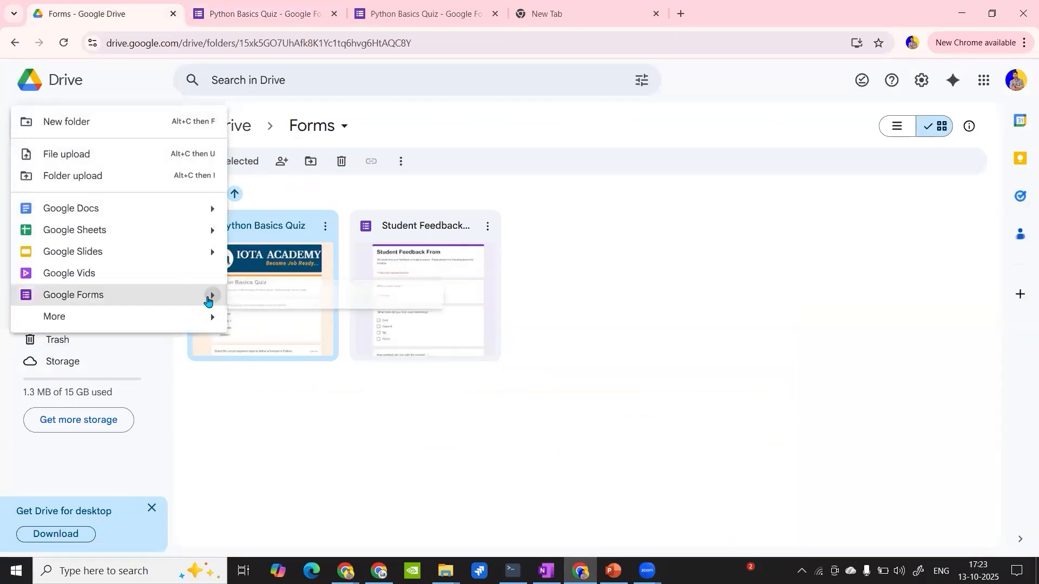
mouse_move(202, 300)
left_click(258, 325)
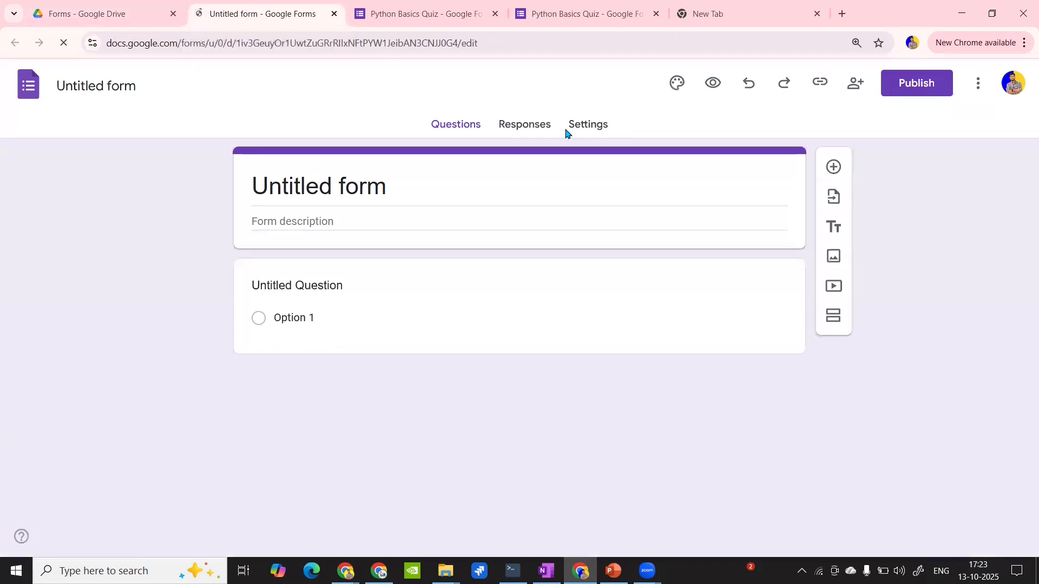
left_click(577, 128)
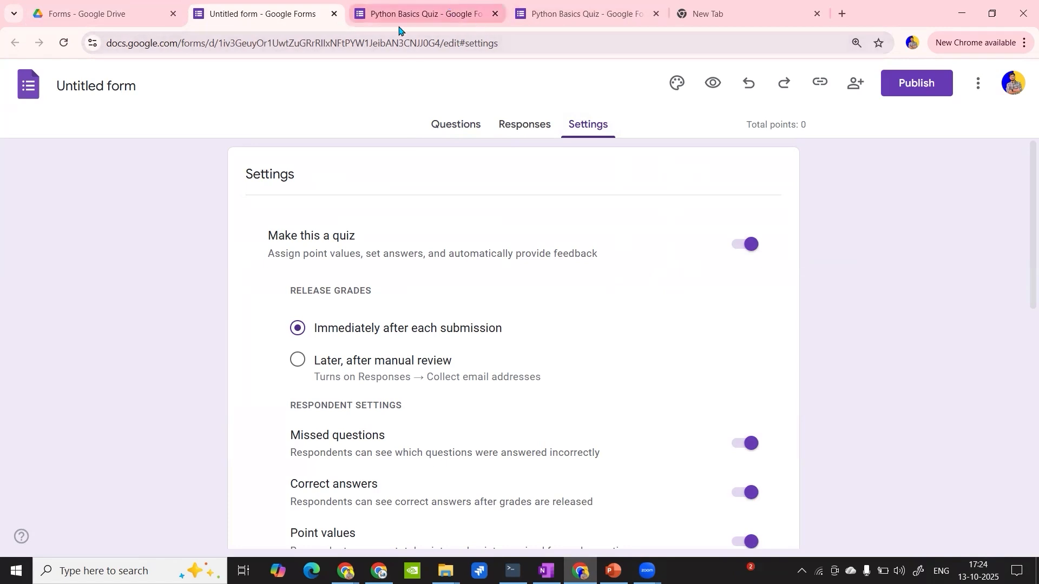
scroll(440, 252, "down", 6)
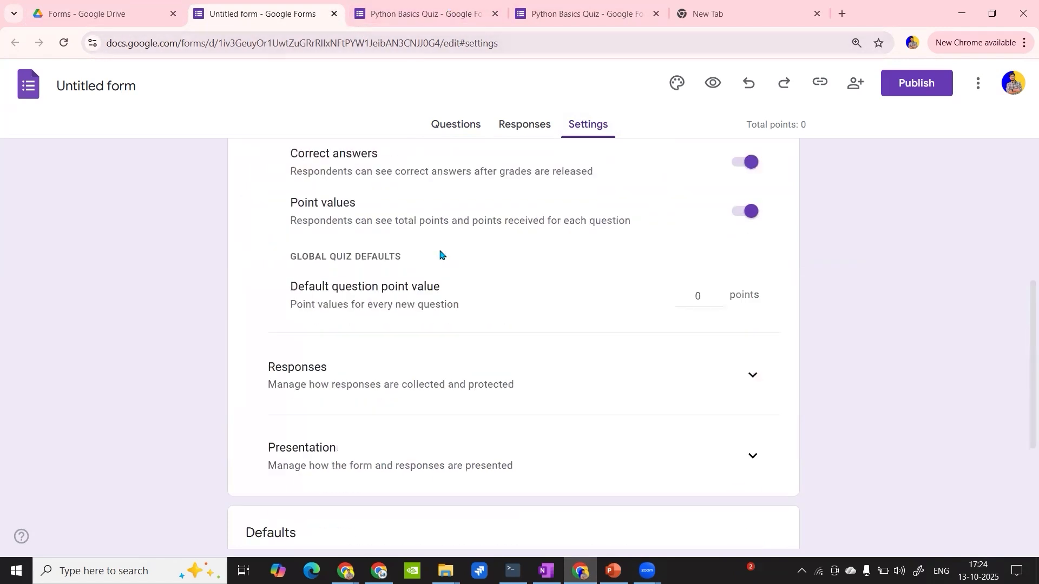
left_click(334, 13)
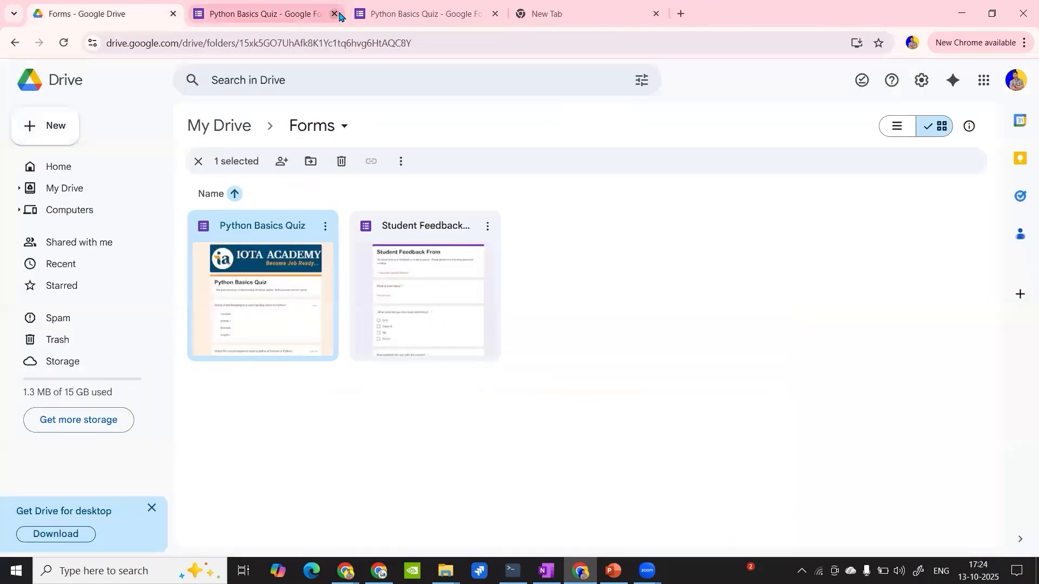
- Create a new blank Google Form in the Forms folder
left_click(59, 123)
mouse_move(212, 296)
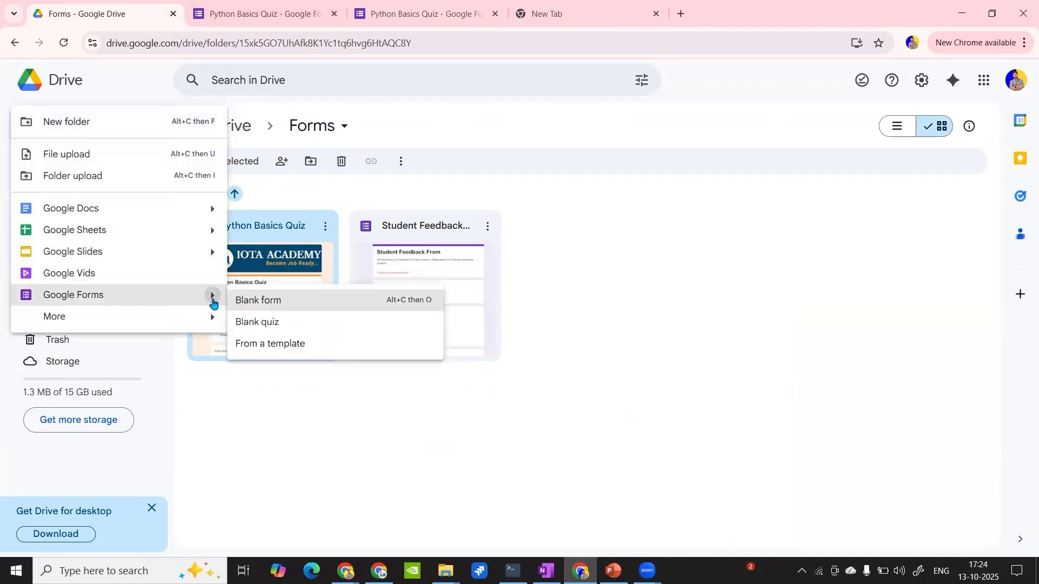
left_click(292, 307)
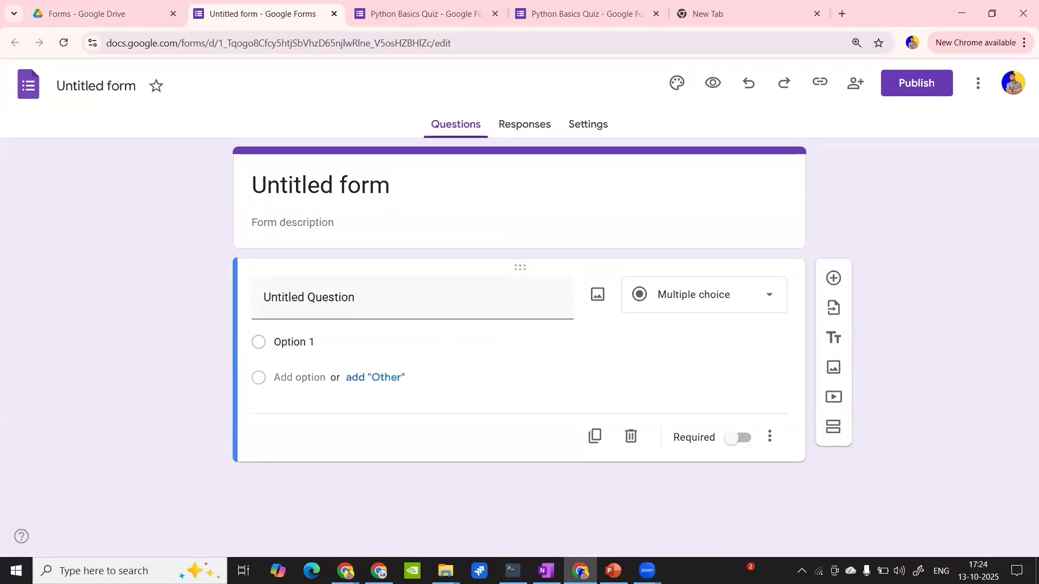
- Title the form "TECH FEST 2025 - Student Registration" and make the title bold
key("alt+Tab")
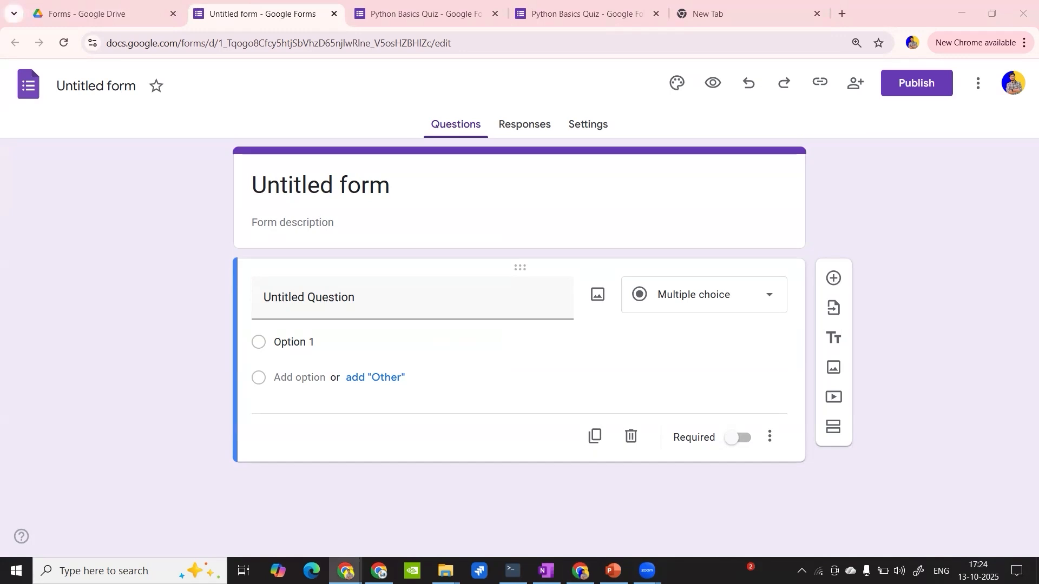
left_click(334, 190)
triple_click(335, 191)
type("TECH FEST 2025 - Student Registration")
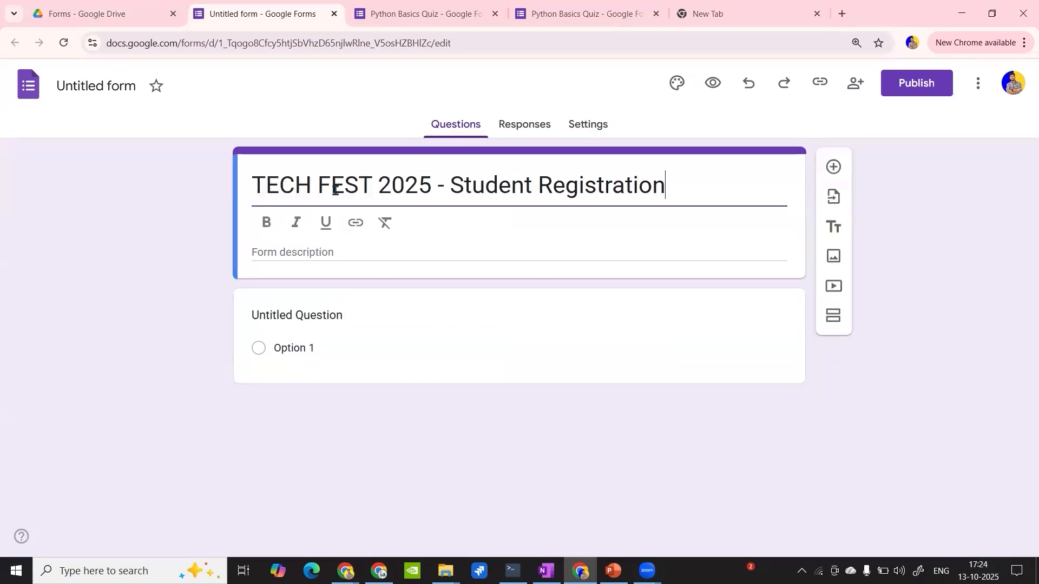
triple_click(334, 191)
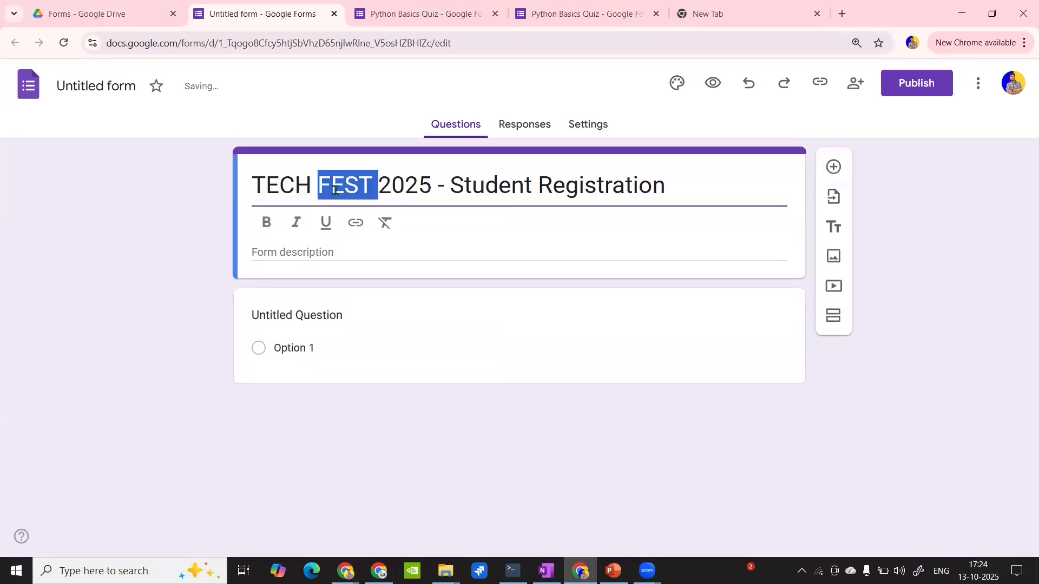
left_click(265, 222)
- Name the form file "TECH FEST 2025 - Student Registration" to match the form title
left_click(117, 77)
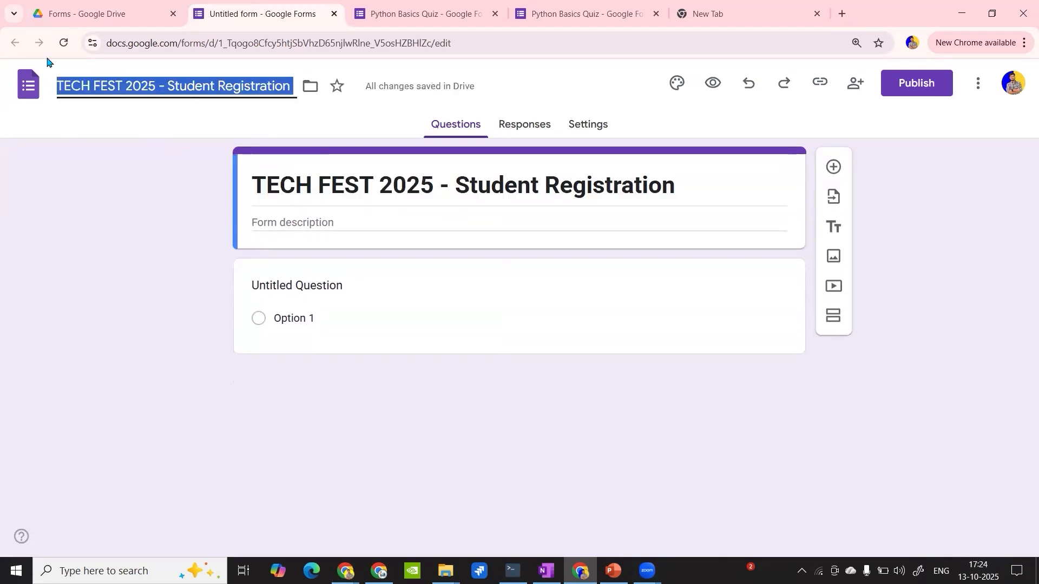
left_click(151, 117)
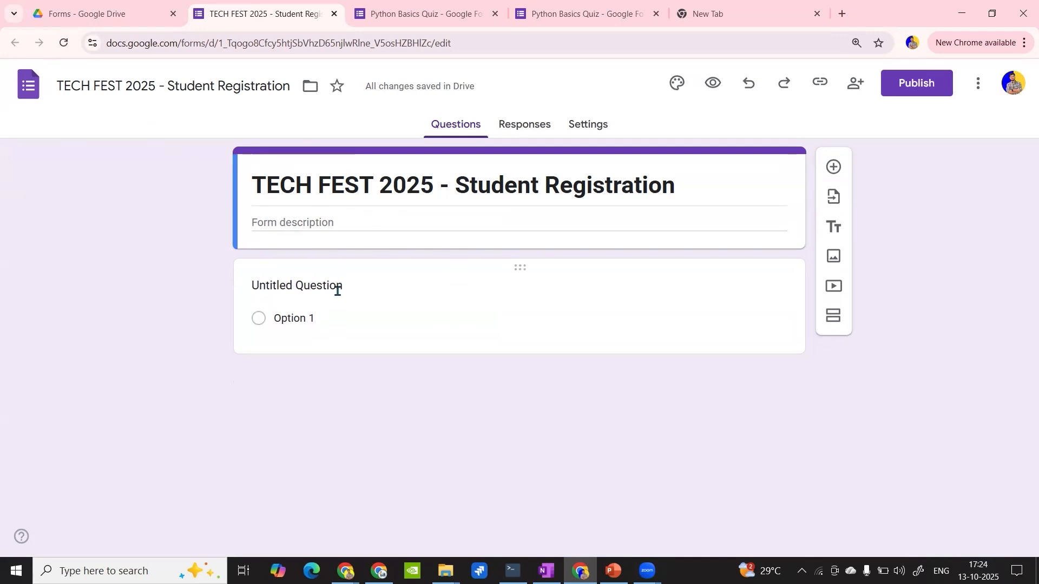
left_click(309, 215)
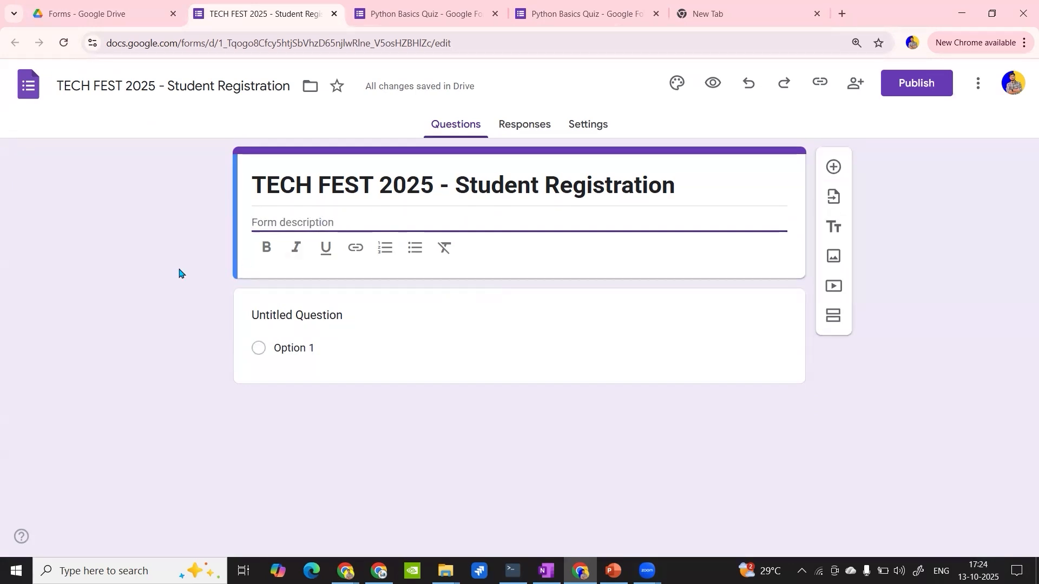
- Turn the untitled question into a required short-answer question reading "Your Full Name"
left_click(321, 314)
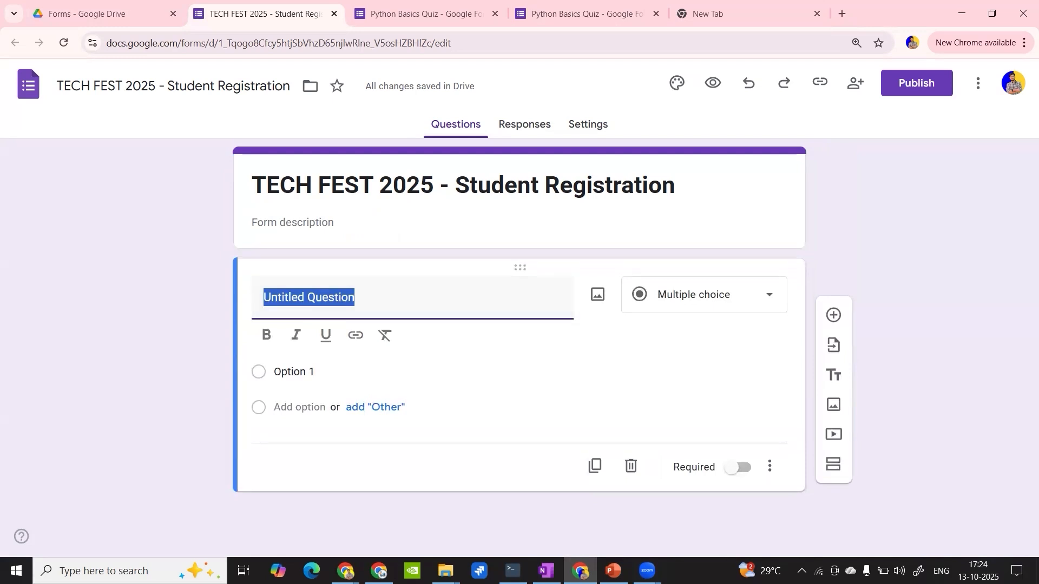
key("alt+Tab")
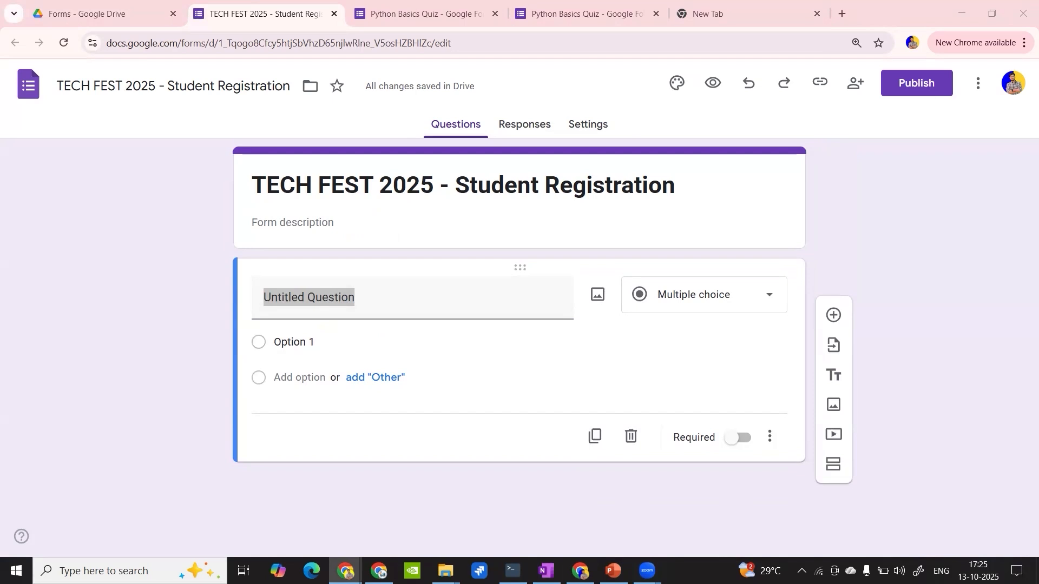
type("Your Full Name")
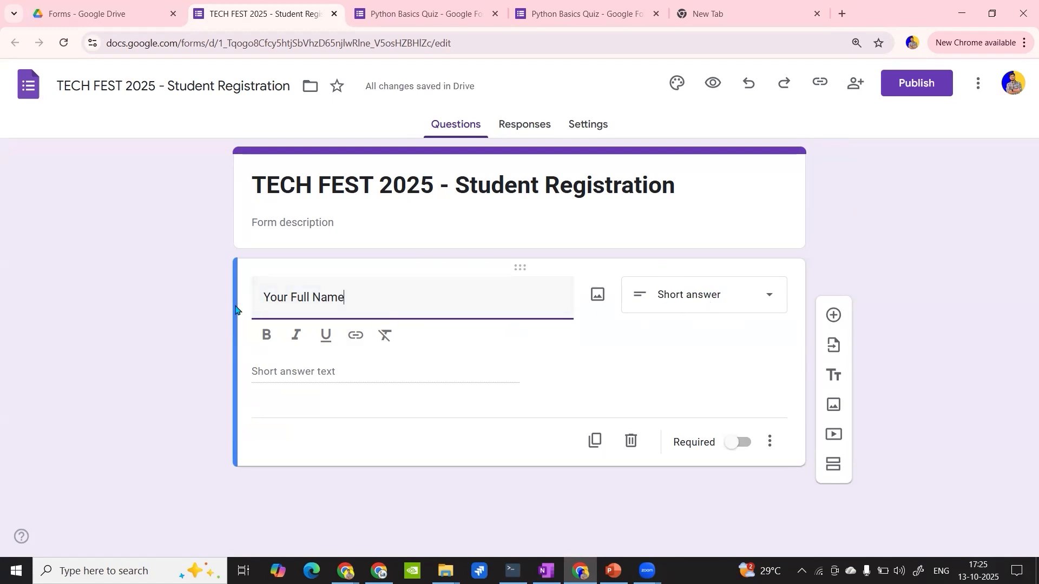
left_click(699, 297)
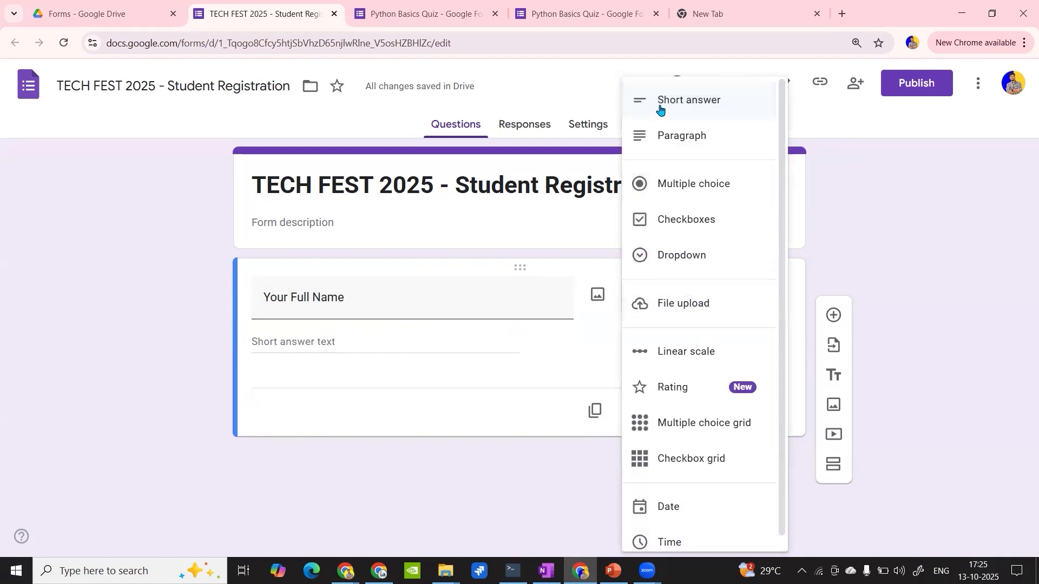
left_click(665, 98)
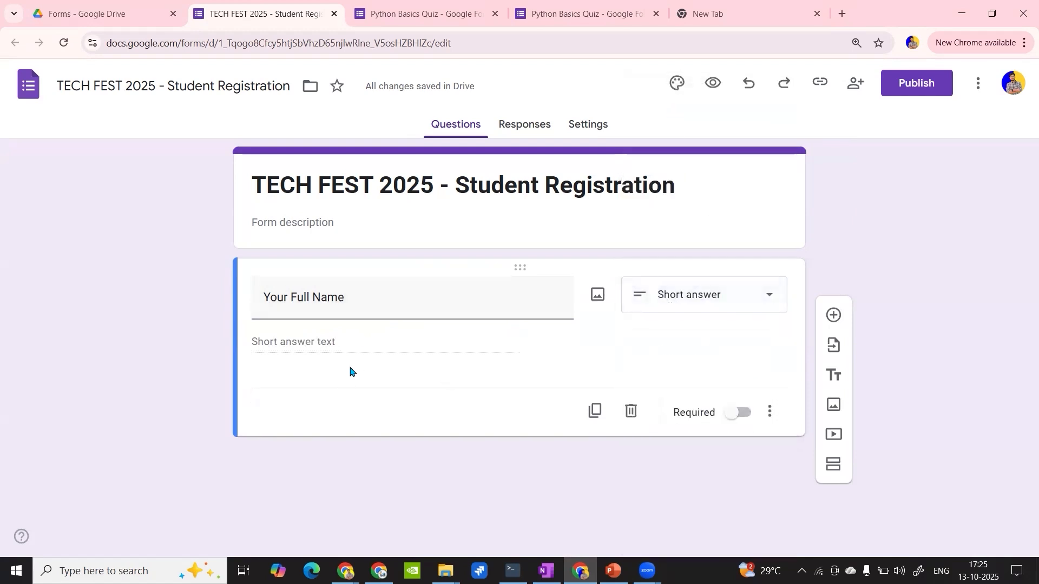
left_click(745, 412)
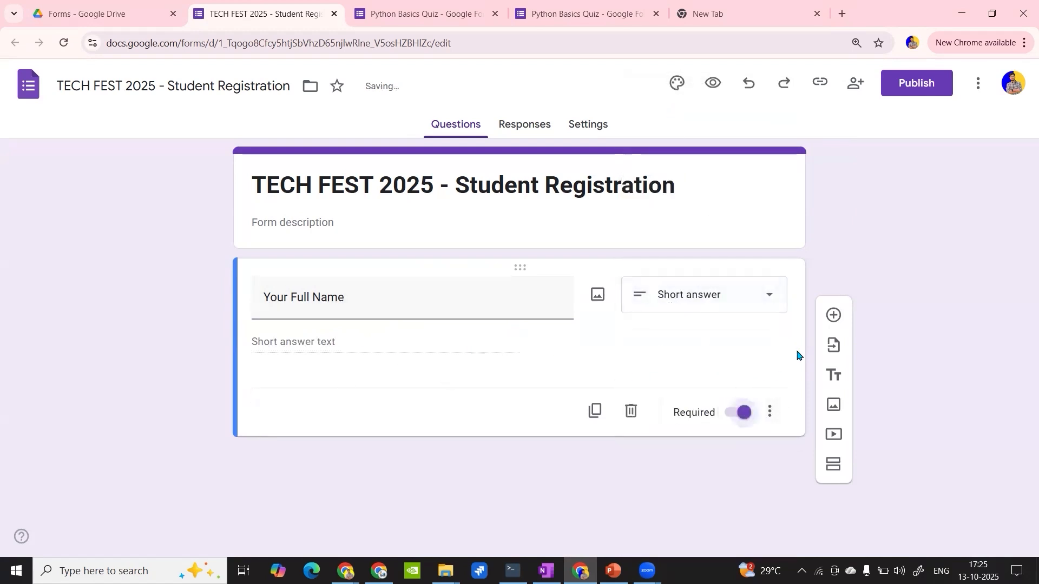
- Add a required short-answer question titled "Email ID" below the full name question
left_click(831, 316)
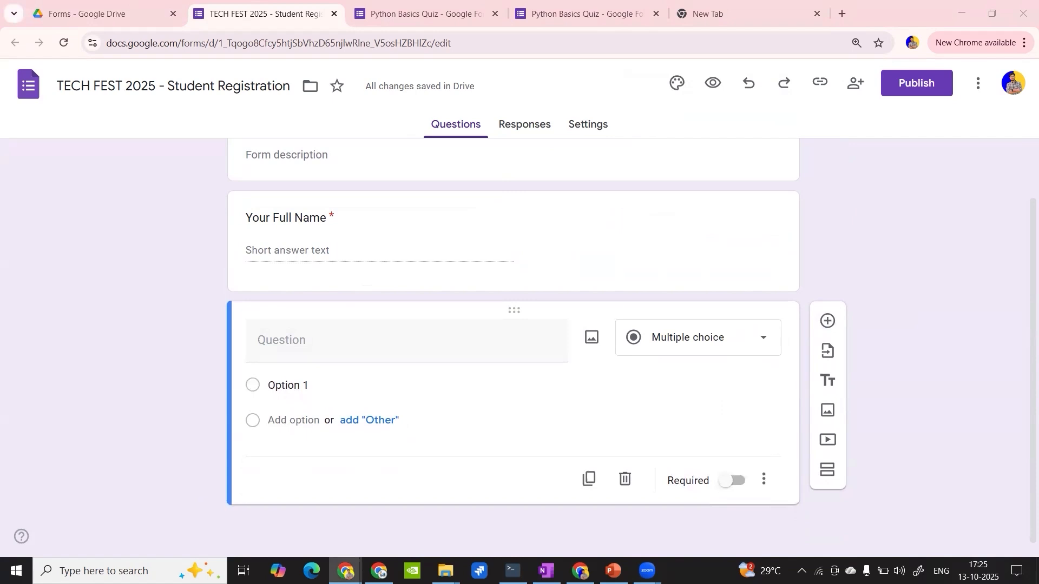
left_click(261, 339)
type("Email ID")
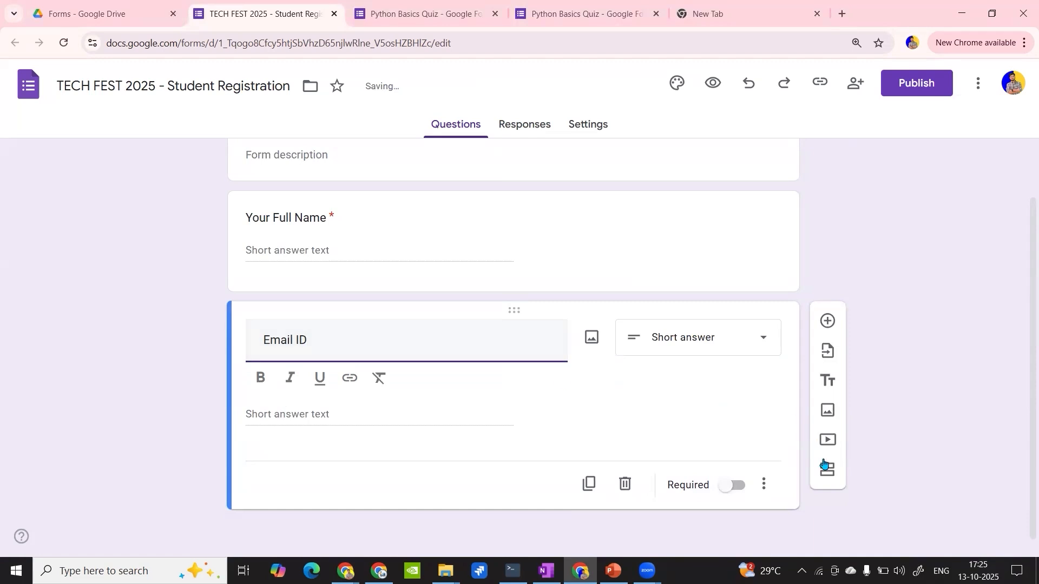
left_click(736, 486)
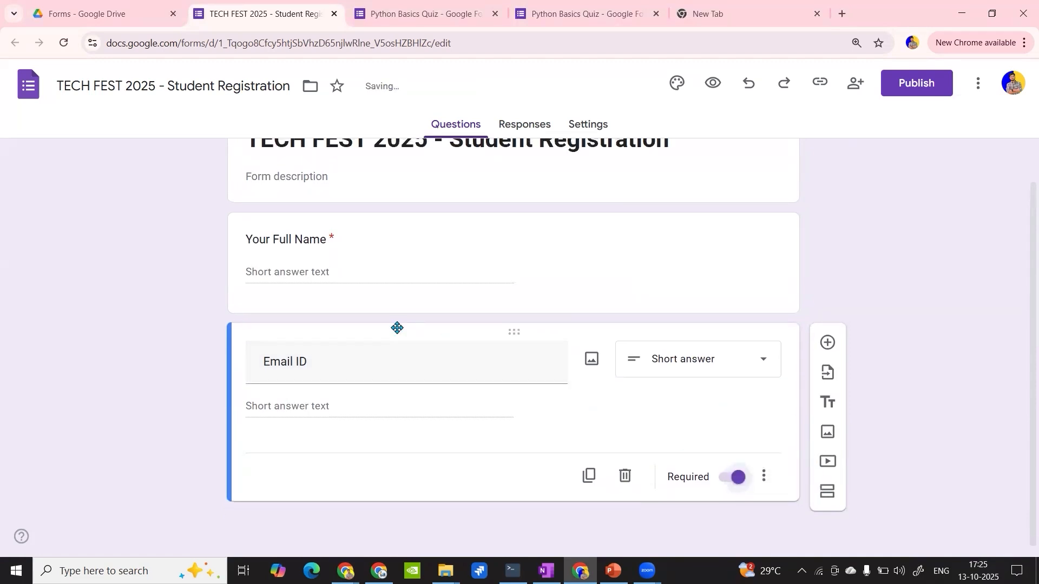
- Set the form default for collecting email addresses to Verified in the form settings
scroll(525, 158, "up", 2)
left_click(529, 121)
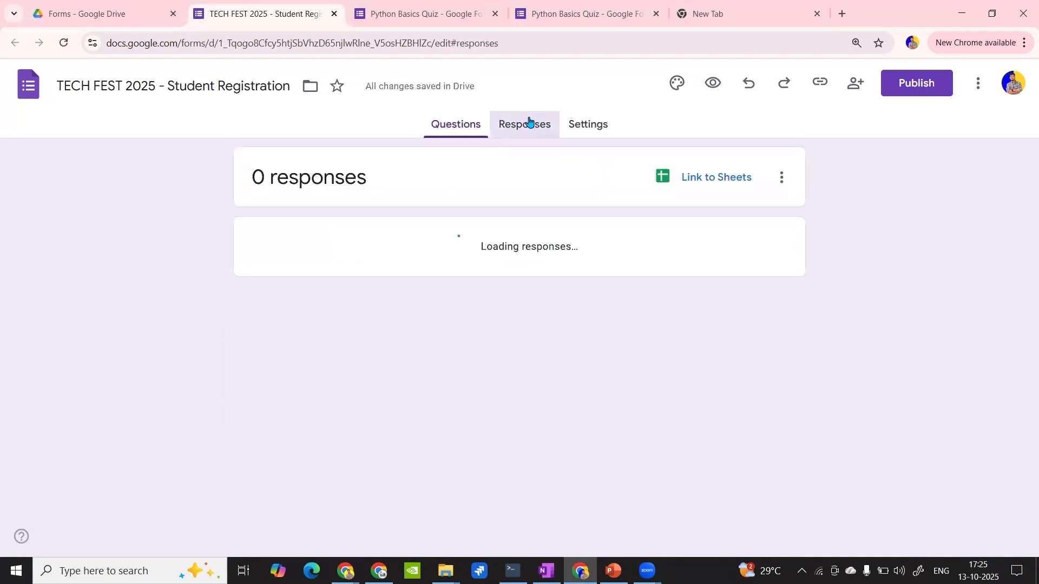
left_click(580, 128)
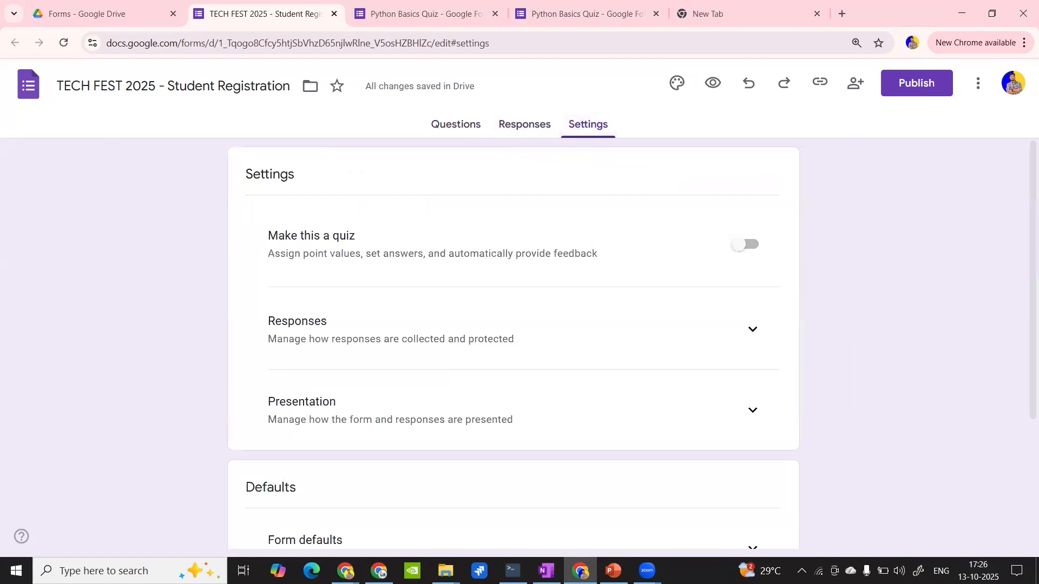
scroll(238, 287, "down", 3)
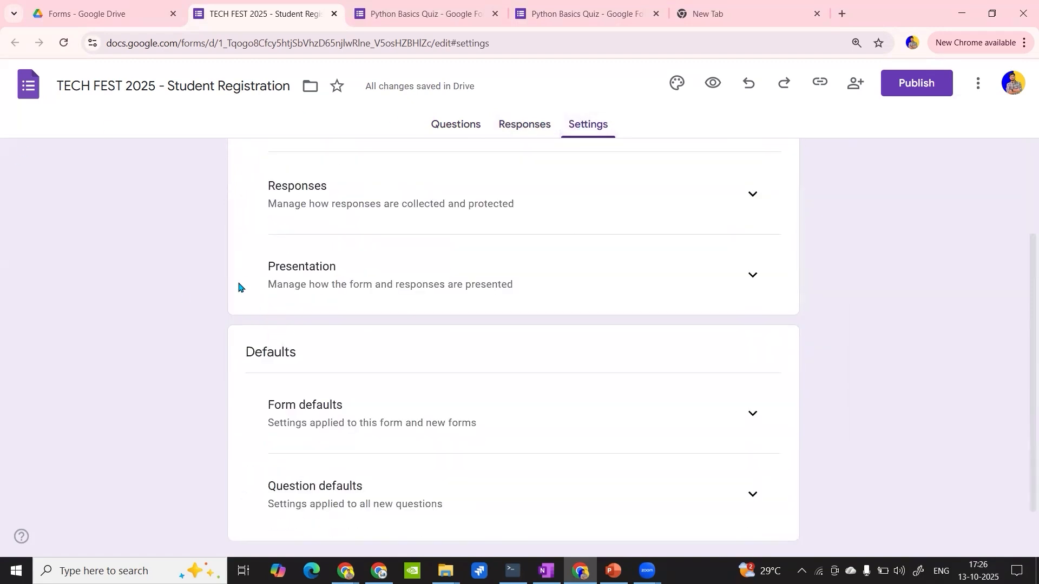
scroll(802, 369, "down", 1)
left_click(738, 371)
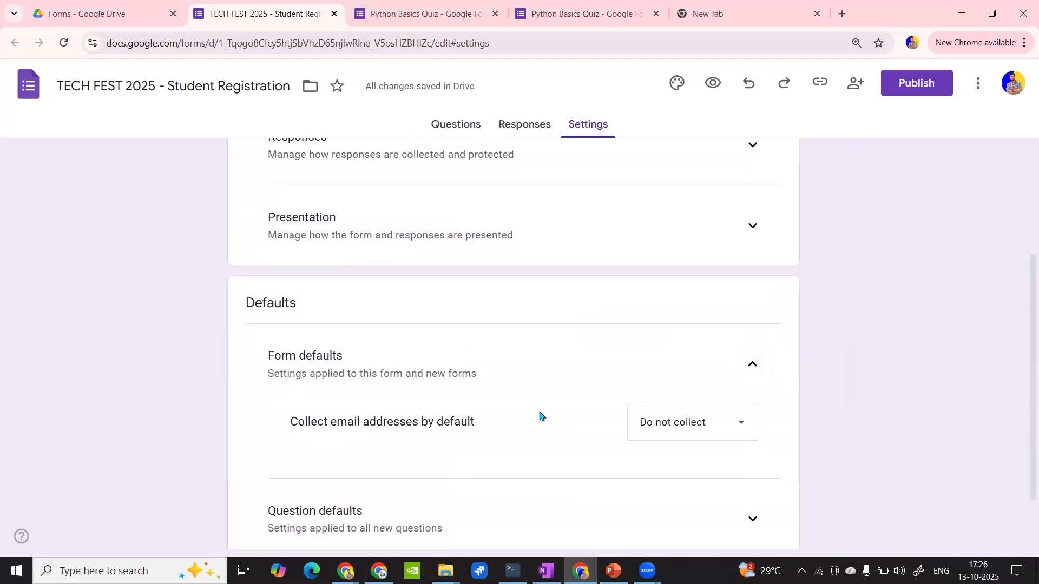
scroll(539, 415, "down", 1)
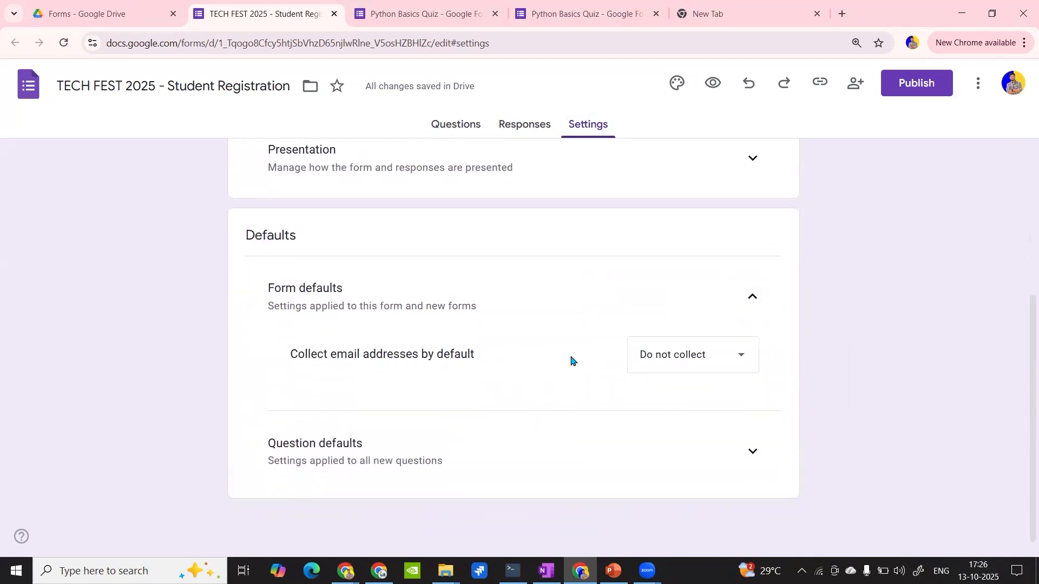
left_click(695, 363)
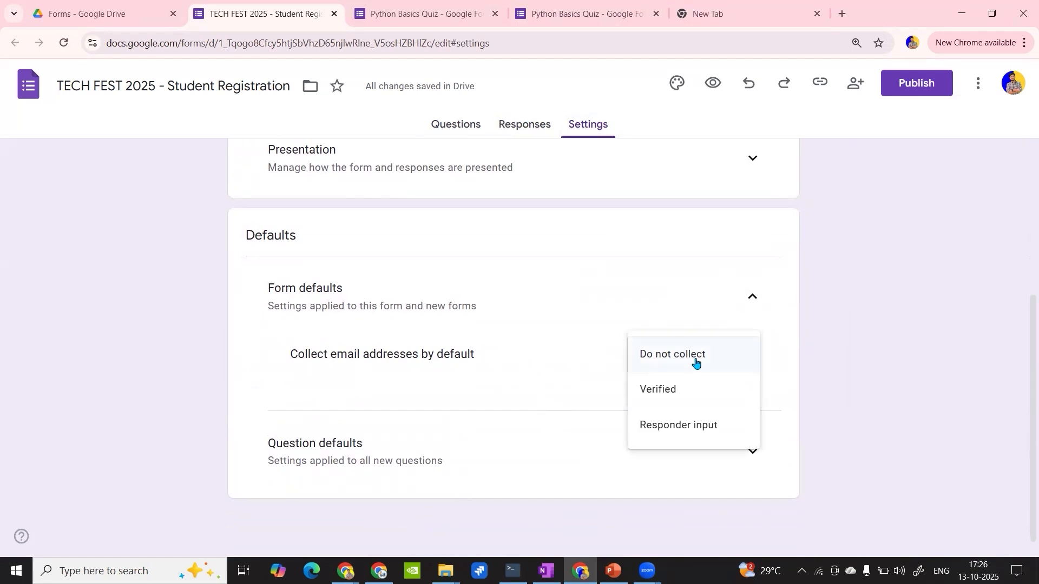
left_click(692, 398)
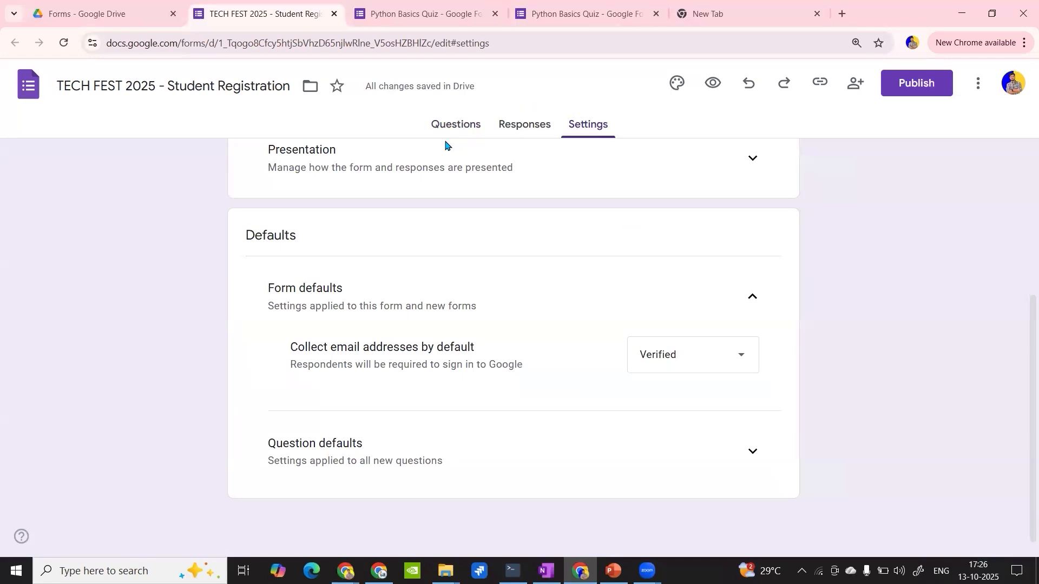
- Change the default email collection to Responder input and check the email field among the form's questions
left_click(707, 352)
left_click(705, 400)
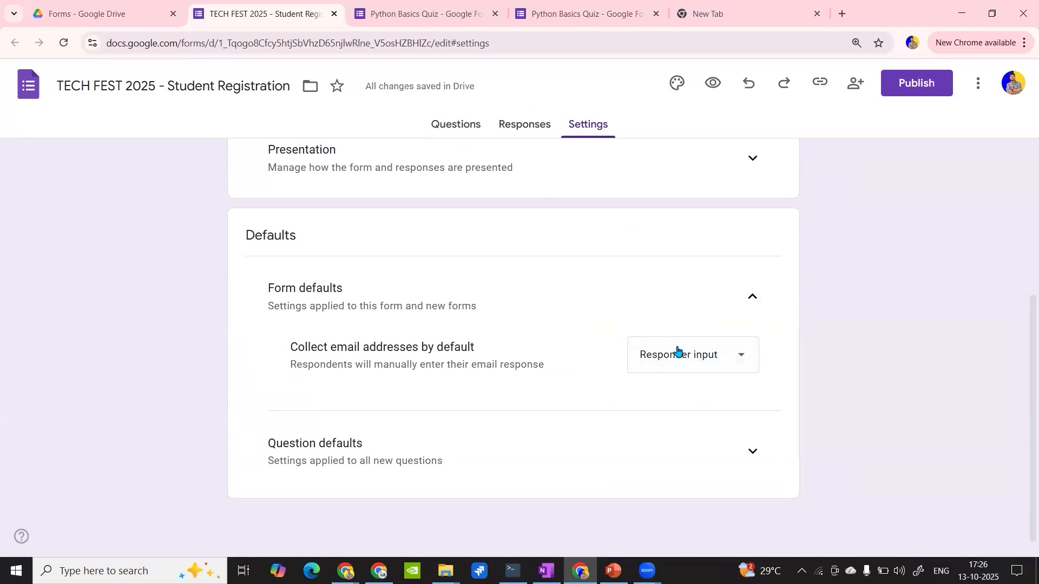
left_click(453, 128)
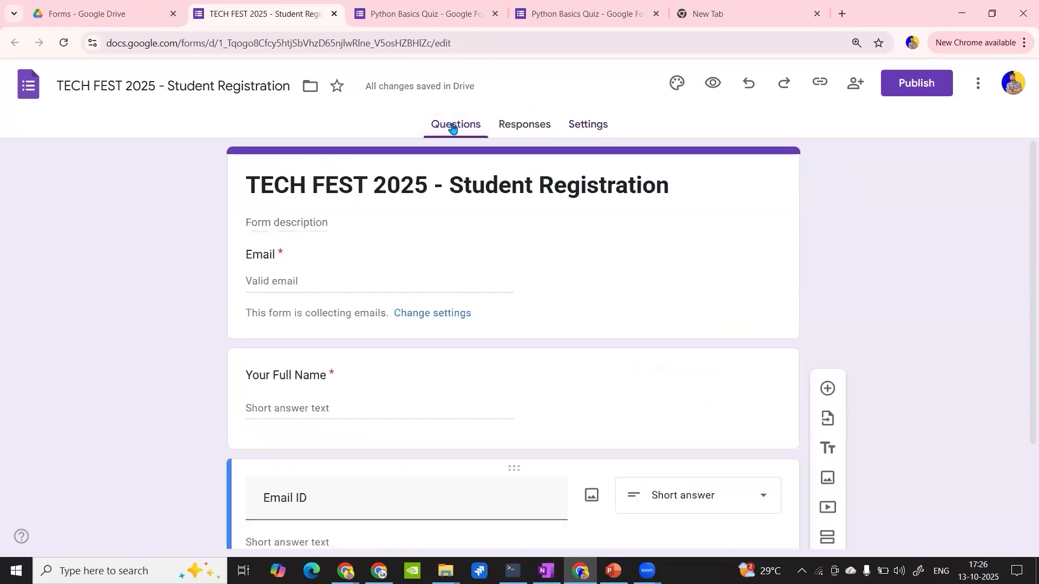
scroll(405, 297, "down", 3)
scroll(406, 296, "up", 3)
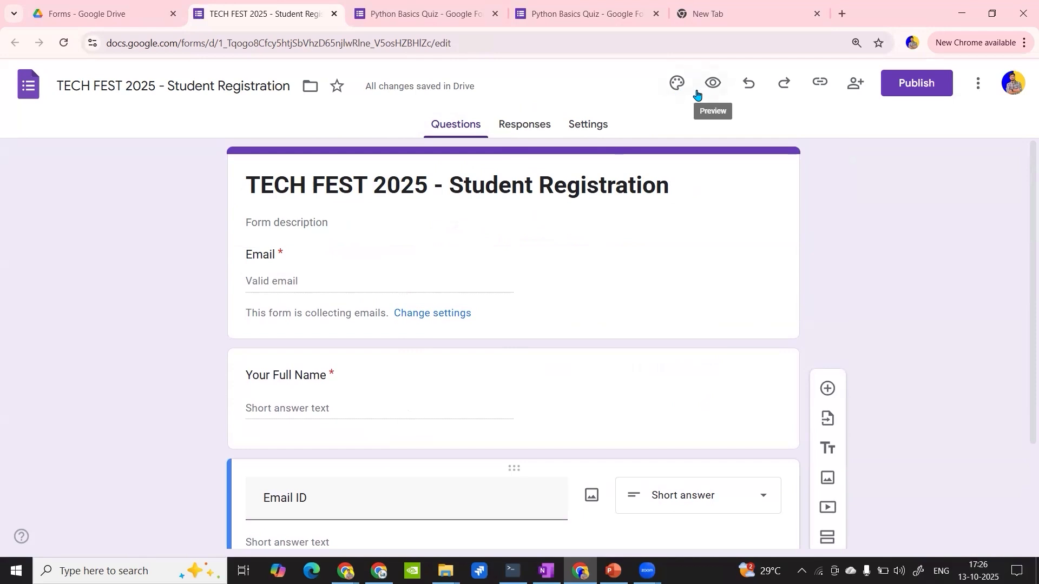
- Close both Python Basics Quiz tabs and preview the registration form to examine its email and name questions
left_click(495, 16)
left_click(496, 15)
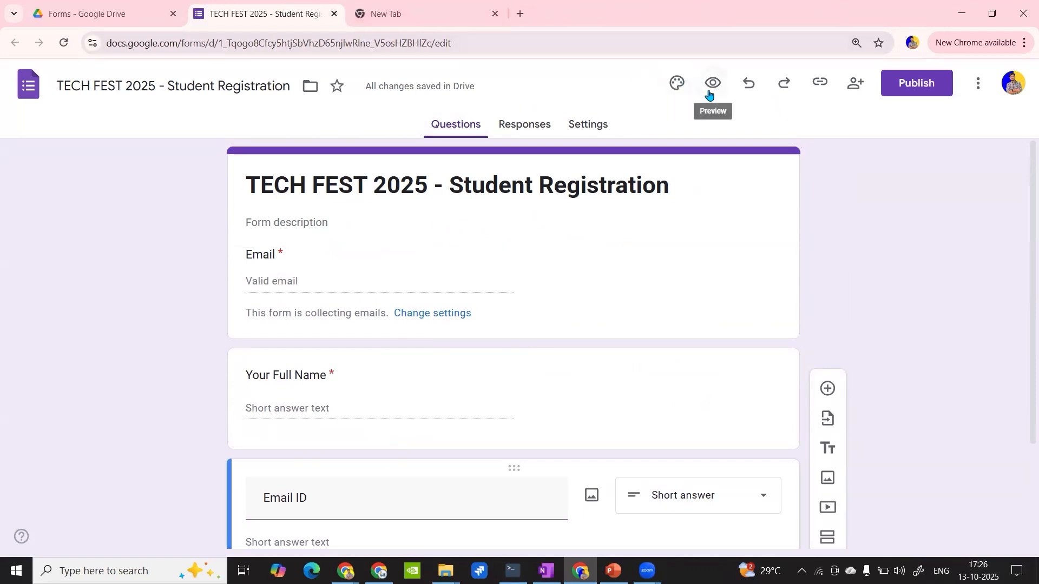
left_click(712, 84)
scroll(371, 409, "down", 2)
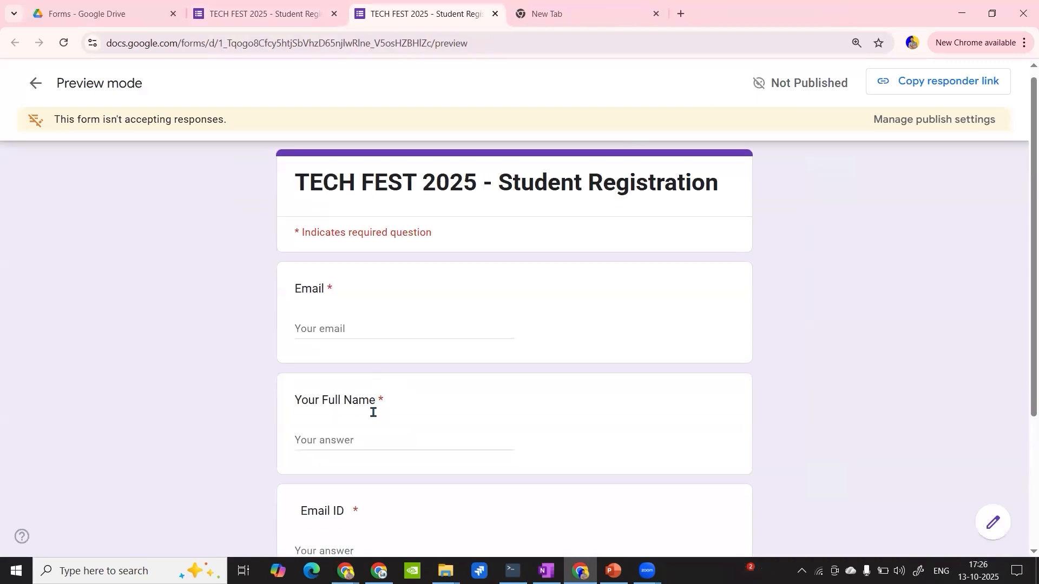
scroll(360, 399, "up", 2)
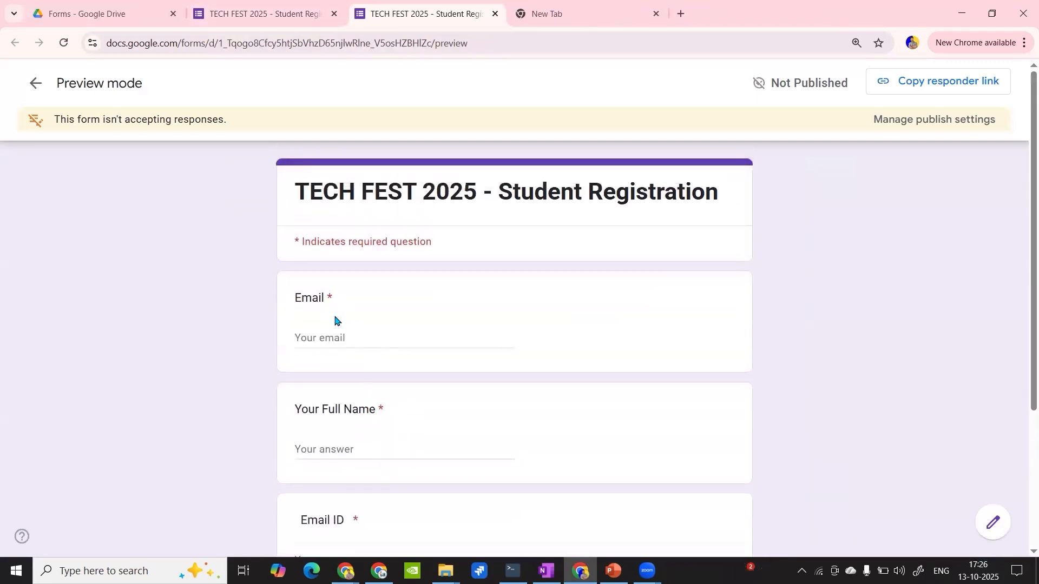
scroll(346, 379, "down", 2)
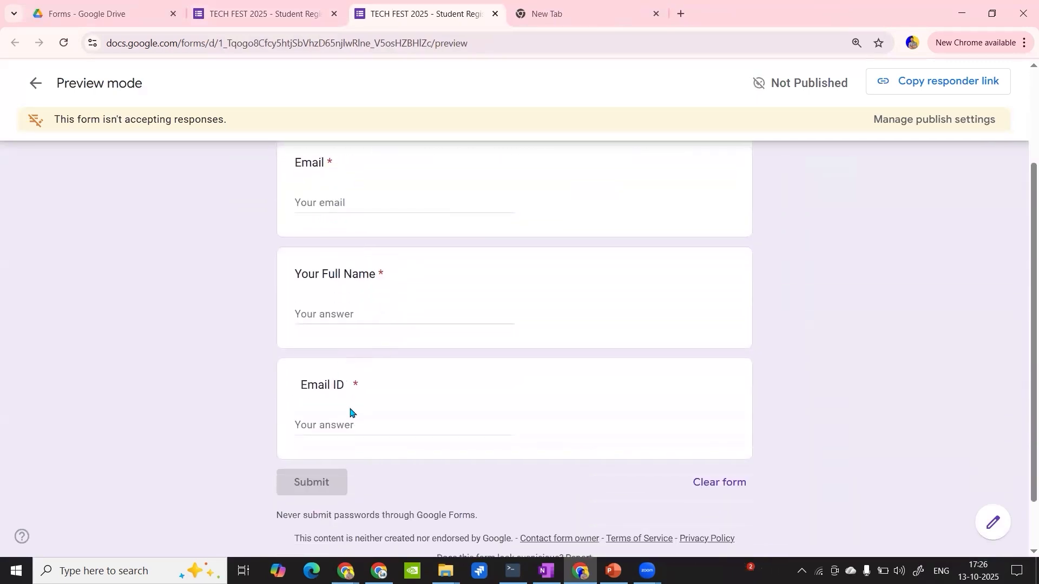
scroll(350, 411, "up", 1)
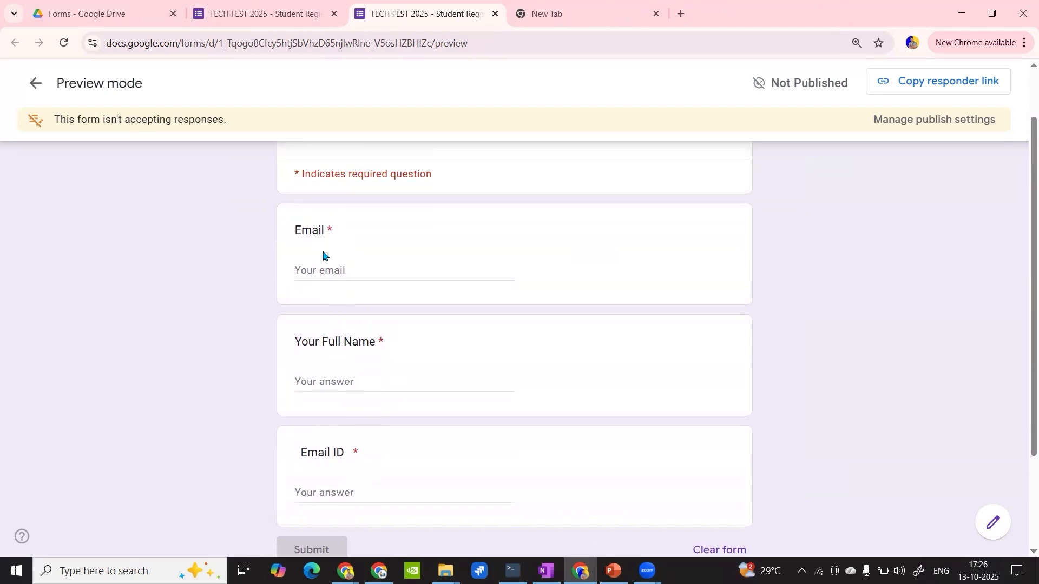
- Switch the default email collection to Do not collect and reload the form preview to check the questions
left_click(315, 8)
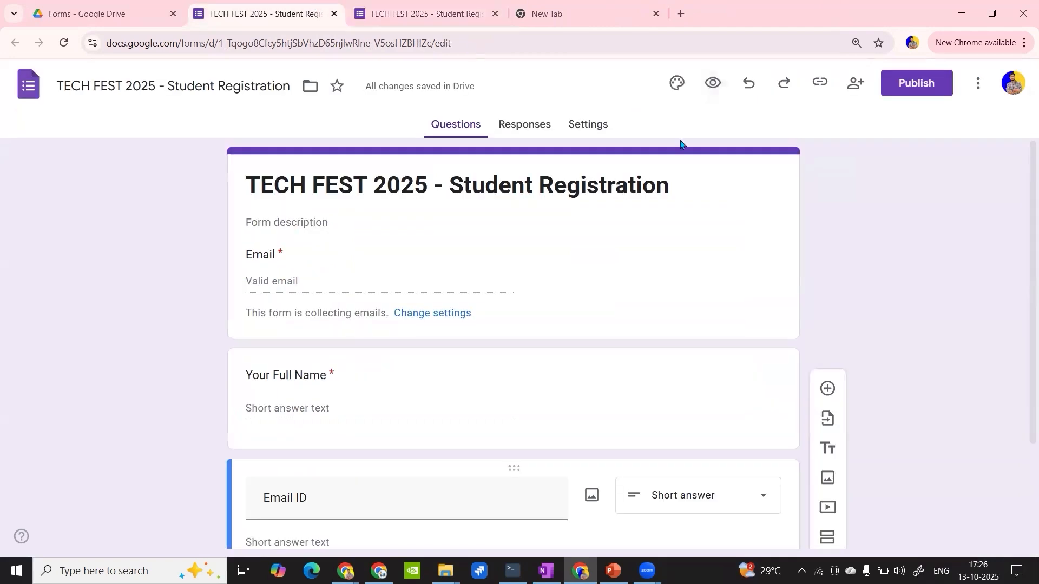
left_click(587, 126)
scroll(551, 352, "down", 4)
left_click(600, 126)
scroll(589, 348, "down", 4)
left_click(723, 423)
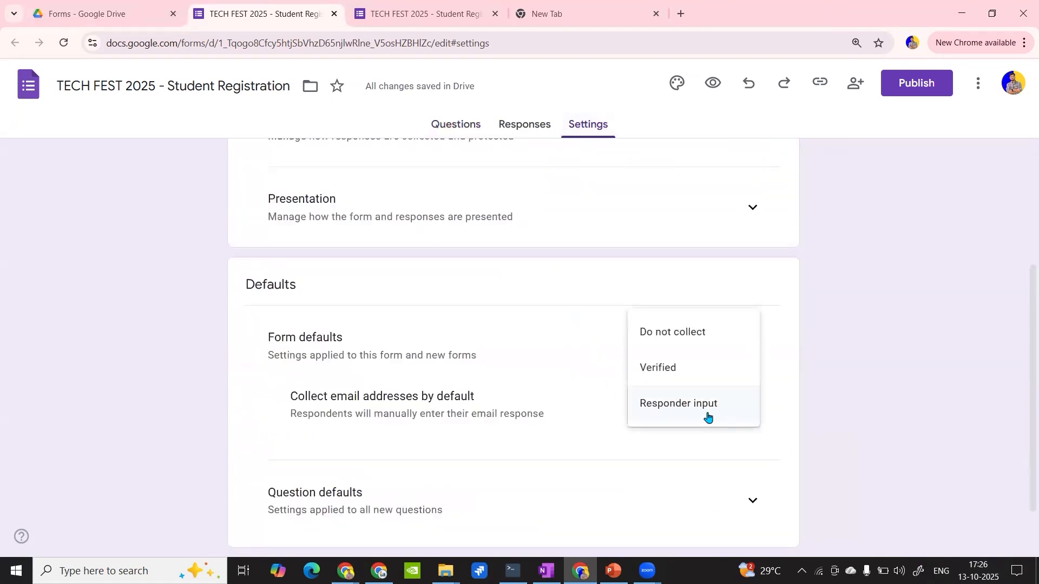
left_click(686, 342)
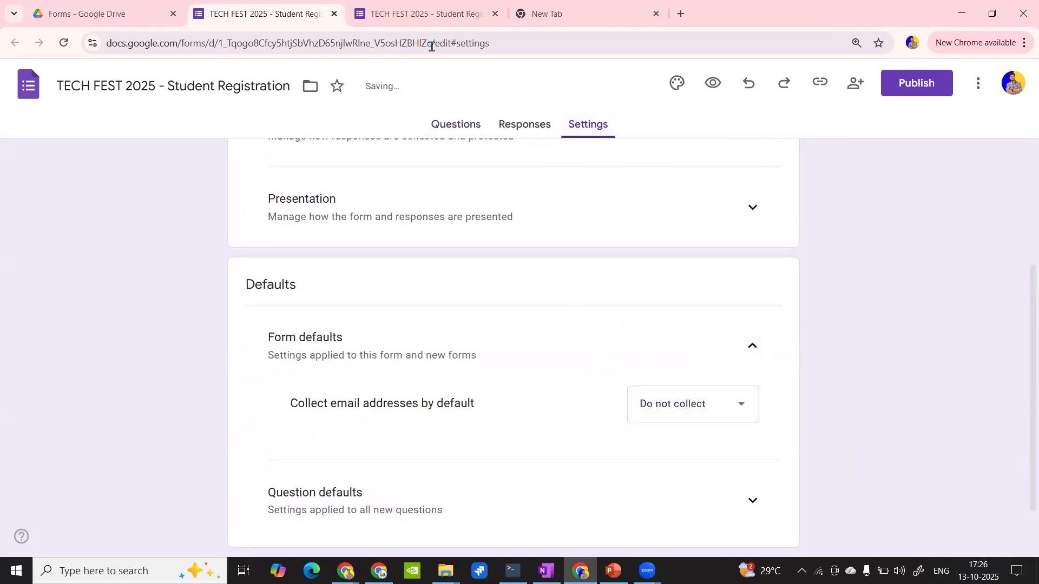
left_click(408, 14)
left_click(62, 43)
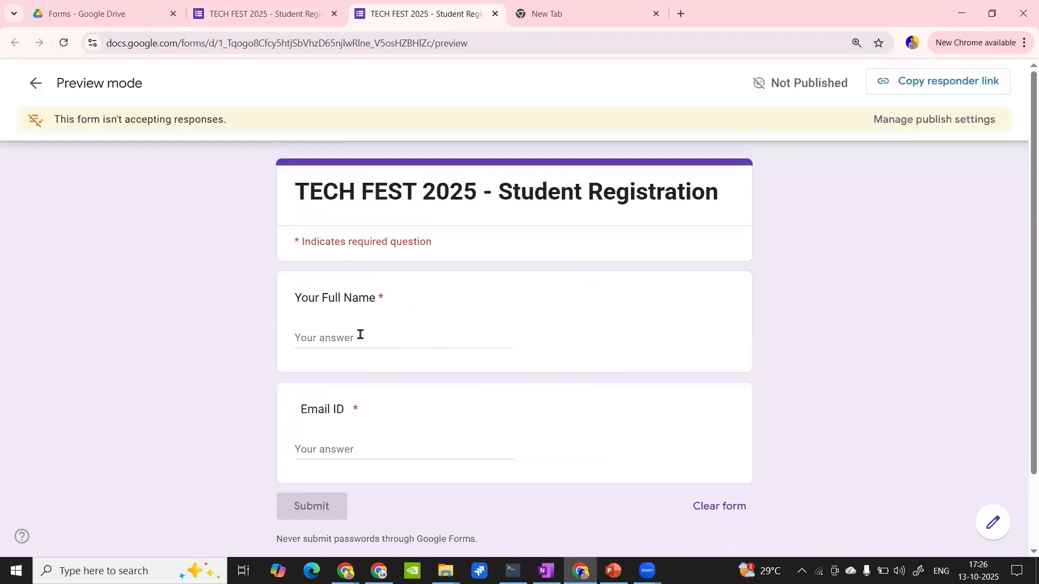
- Set the default email collection back to Verified, then reload the form editor and check its questions
left_click(257, 10)
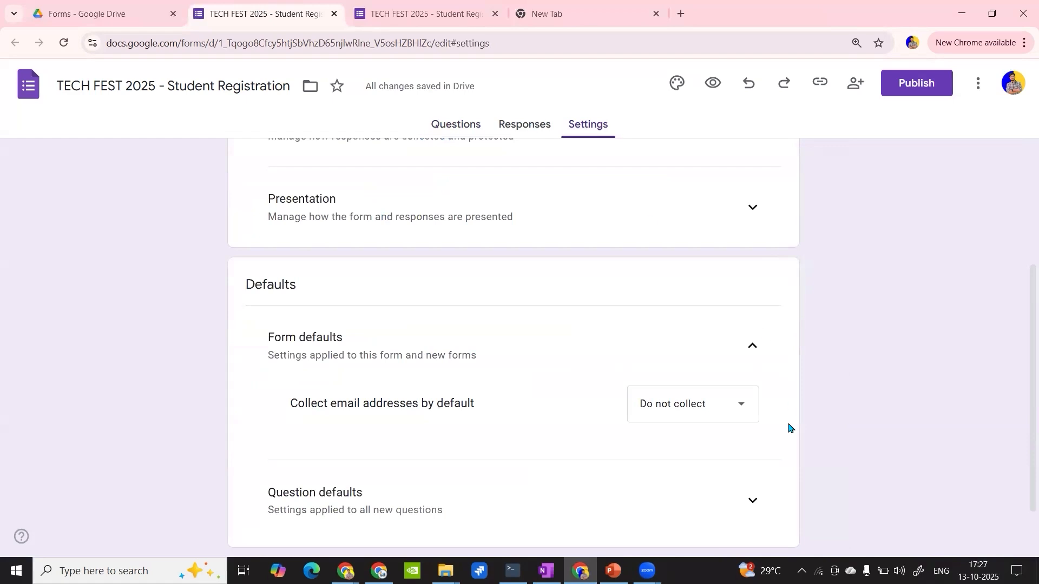
left_click(719, 403)
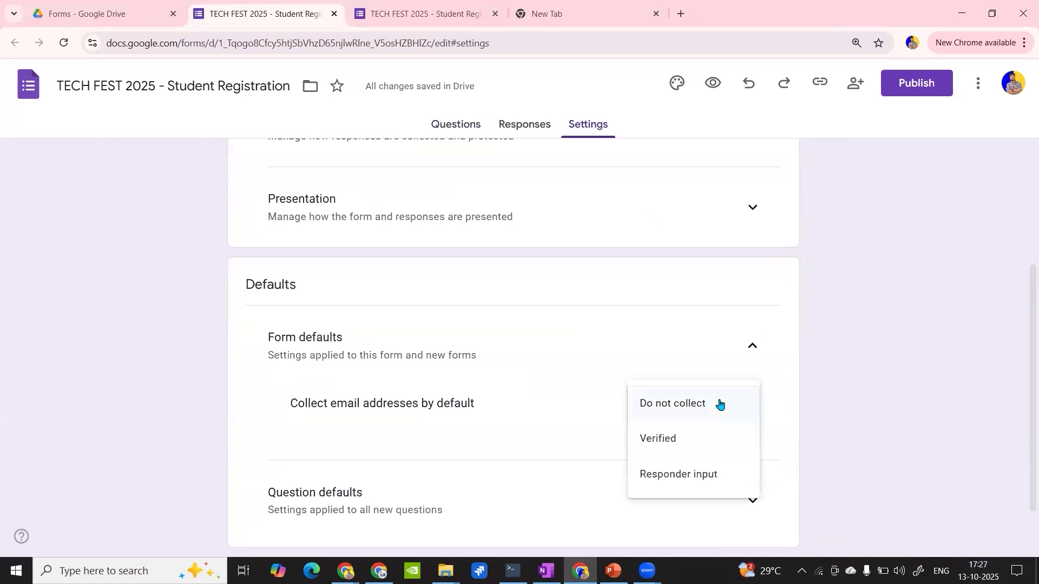
left_click(701, 444)
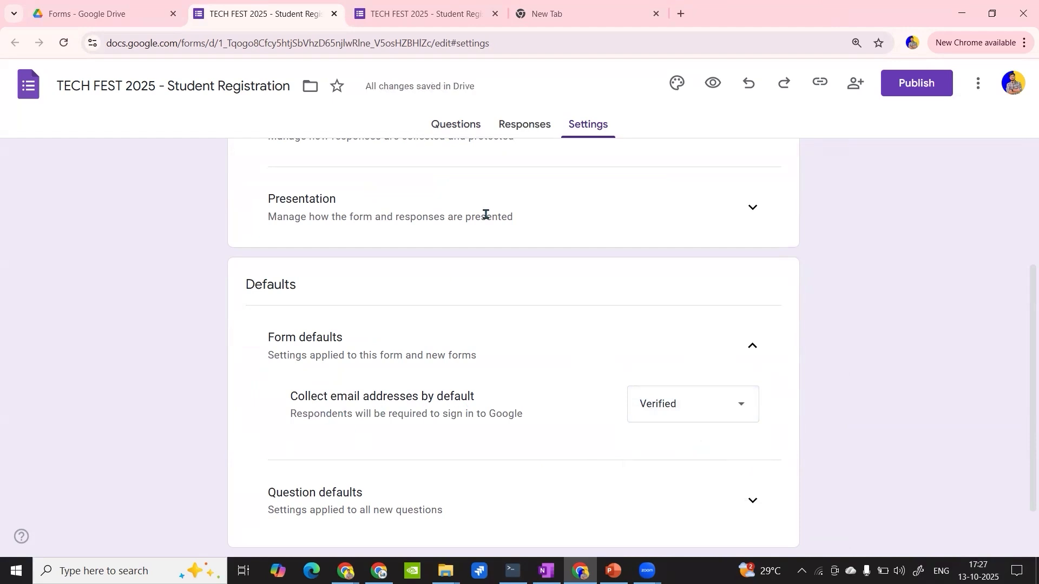
left_click(445, 126)
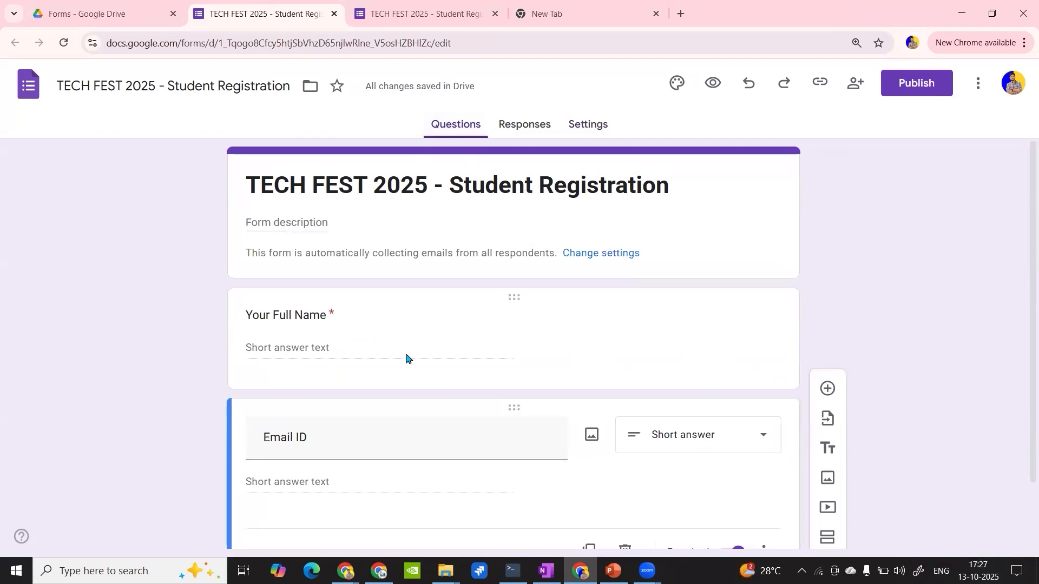
scroll(406, 355, "down", 2)
scroll(406, 355, "up", 2)
left_click(64, 43)
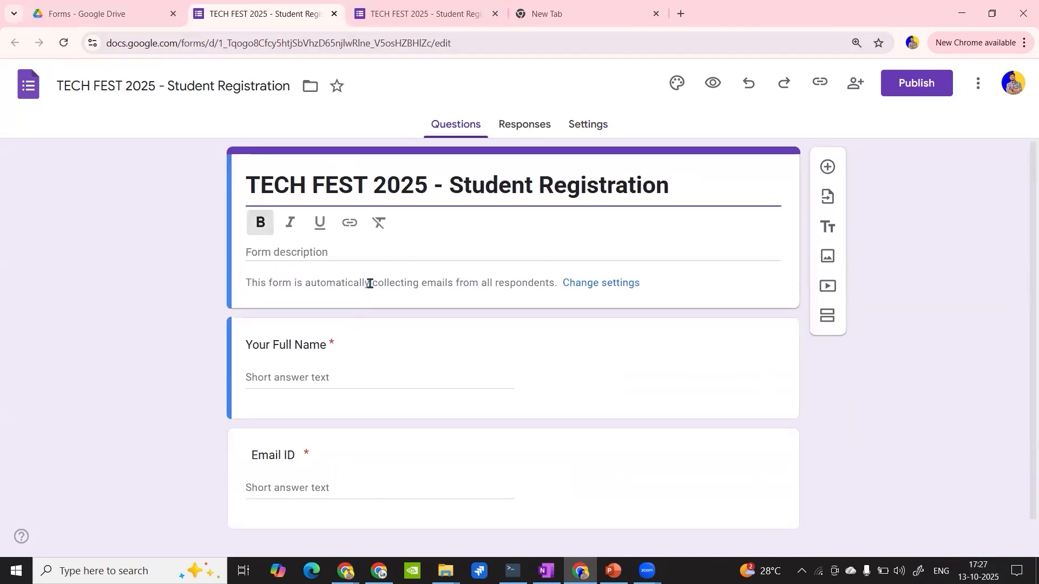
- Close the form preview and select the Email ID question in the form editor
left_click(432, 14)
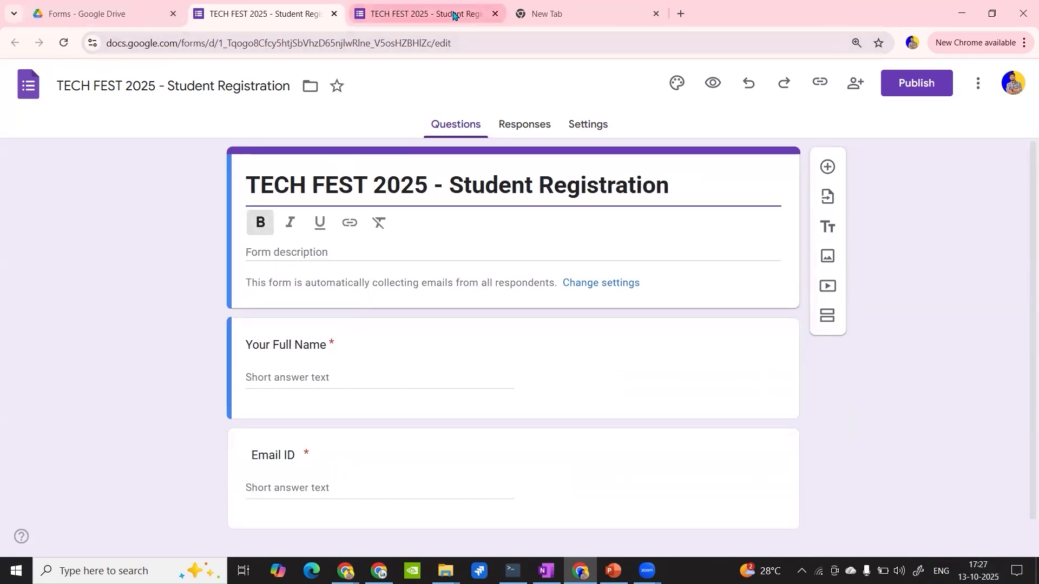
left_click(495, 13)
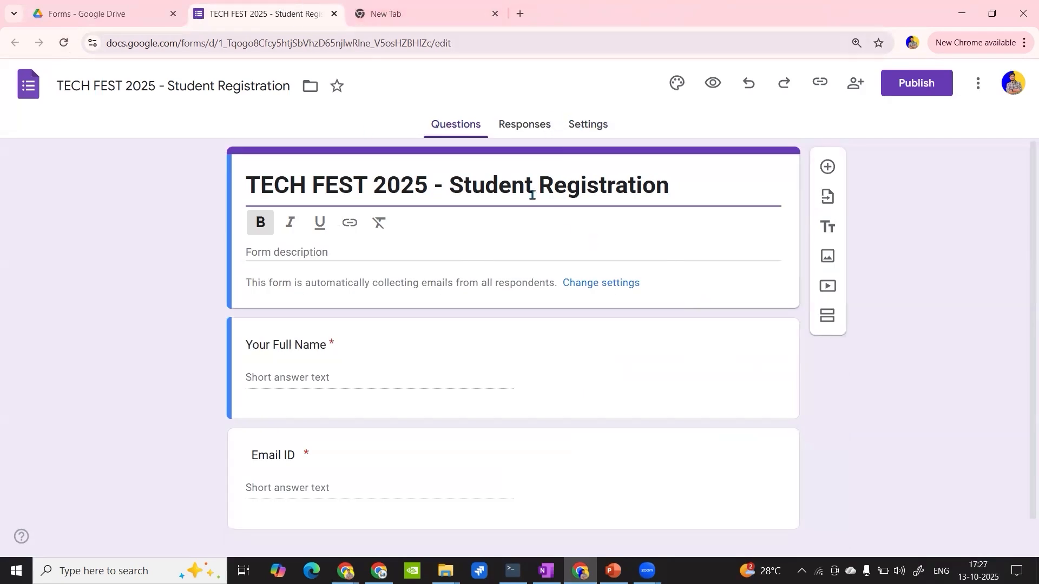
scroll(415, 422, "down", 1)
left_click(359, 438)
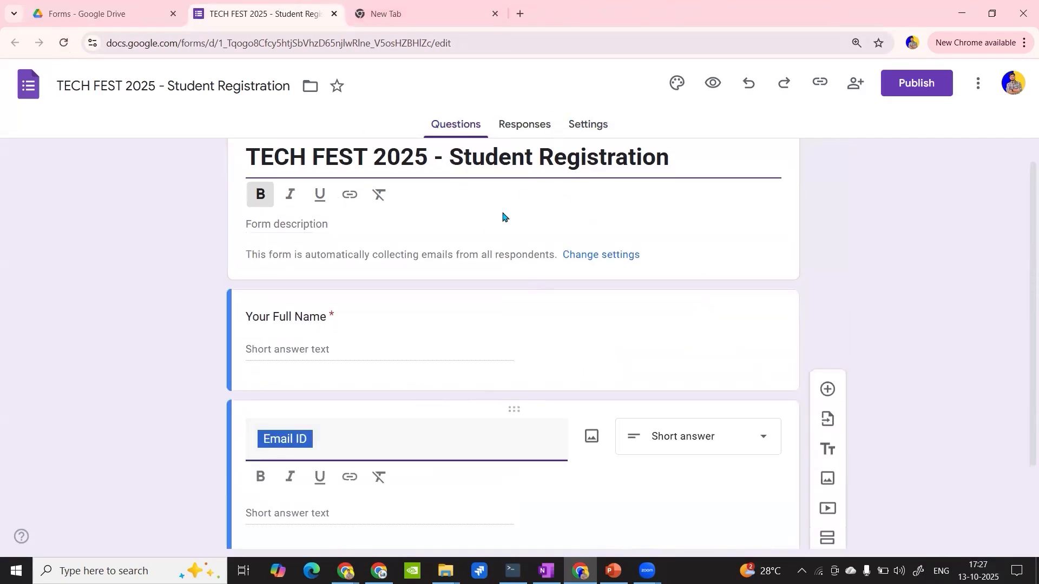
- Set the form default for collecting email addresses to Responder input and check the email field under the form title
left_click(573, 125)
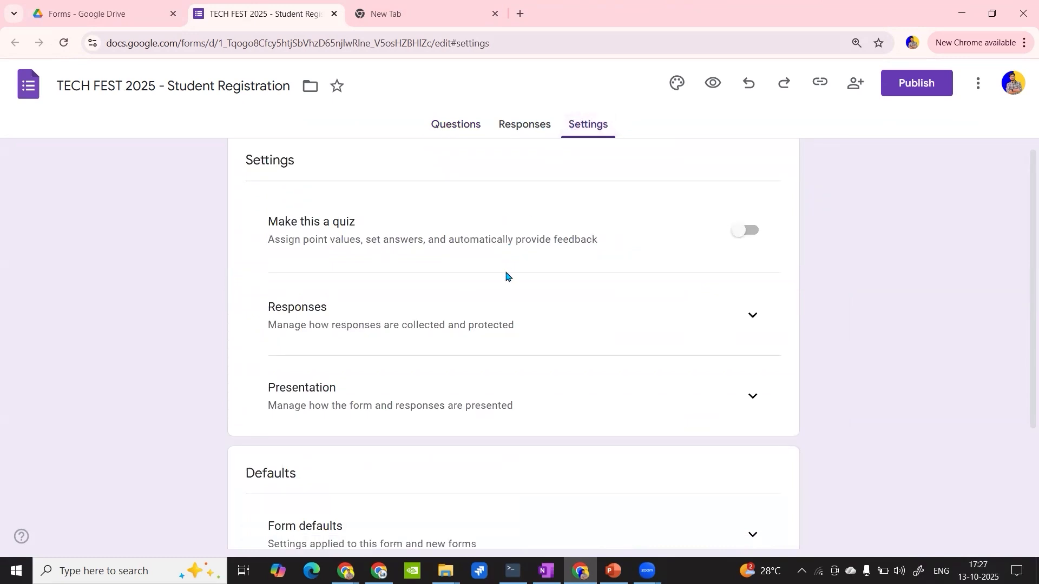
scroll(740, 372, "down", 3)
left_click(740, 372)
scroll(737, 387, "down", 2)
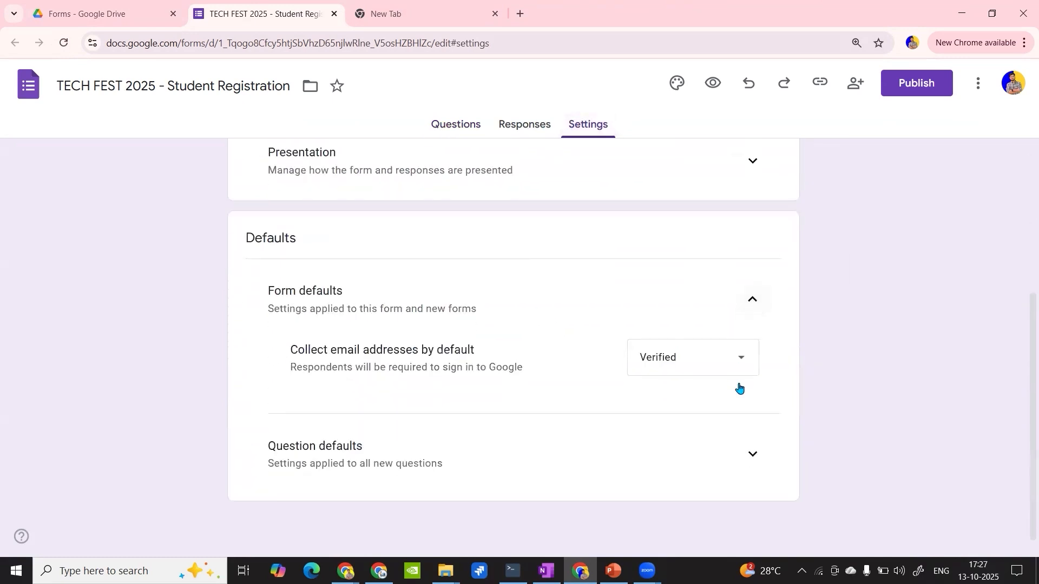
left_click(731, 356)
left_click(703, 394)
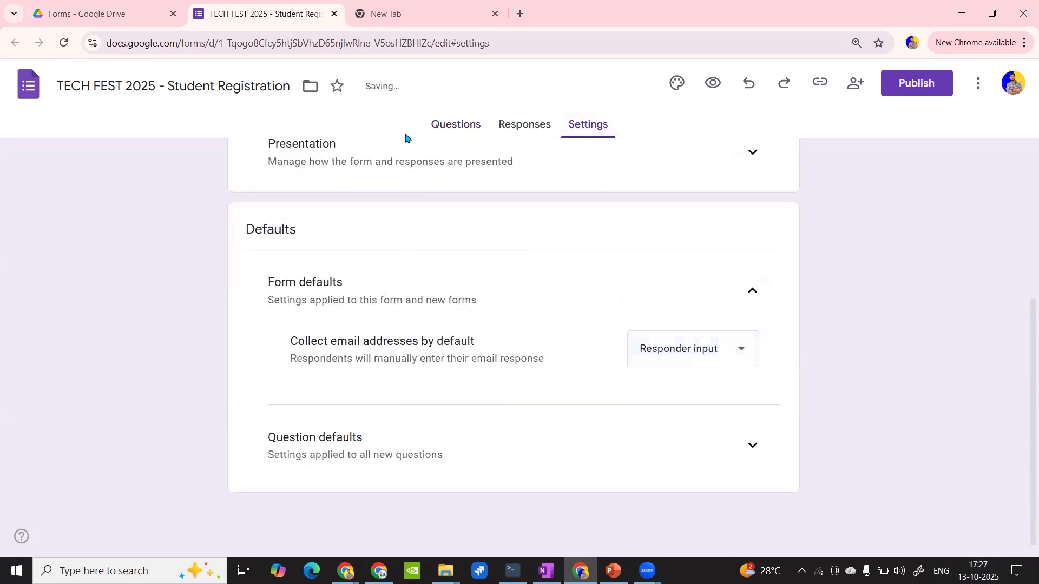
left_click(454, 125)
scroll(420, 462, "down", 3)
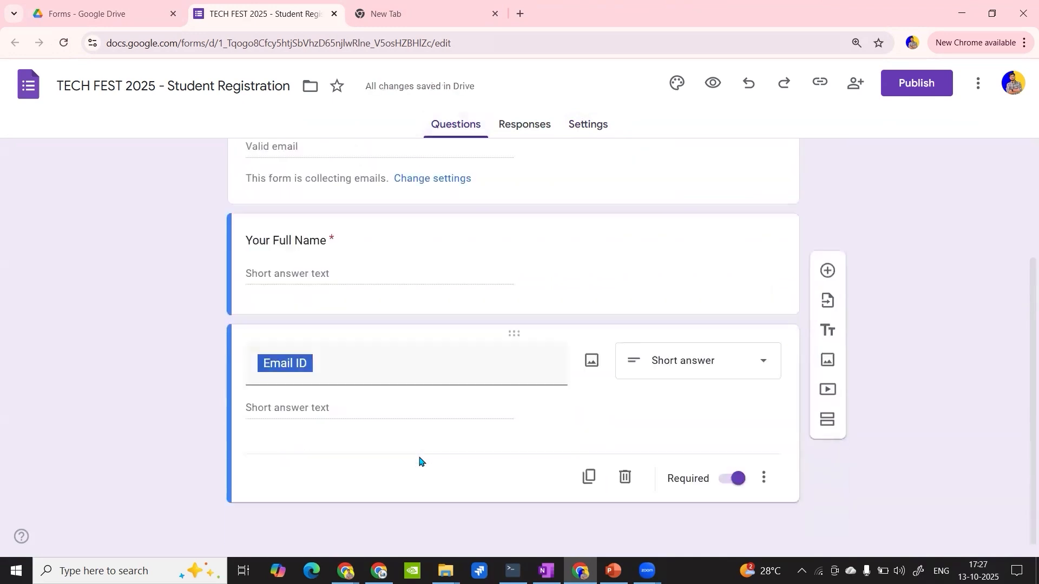
scroll(373, 329, "up", 3)
left_click(368, 215)
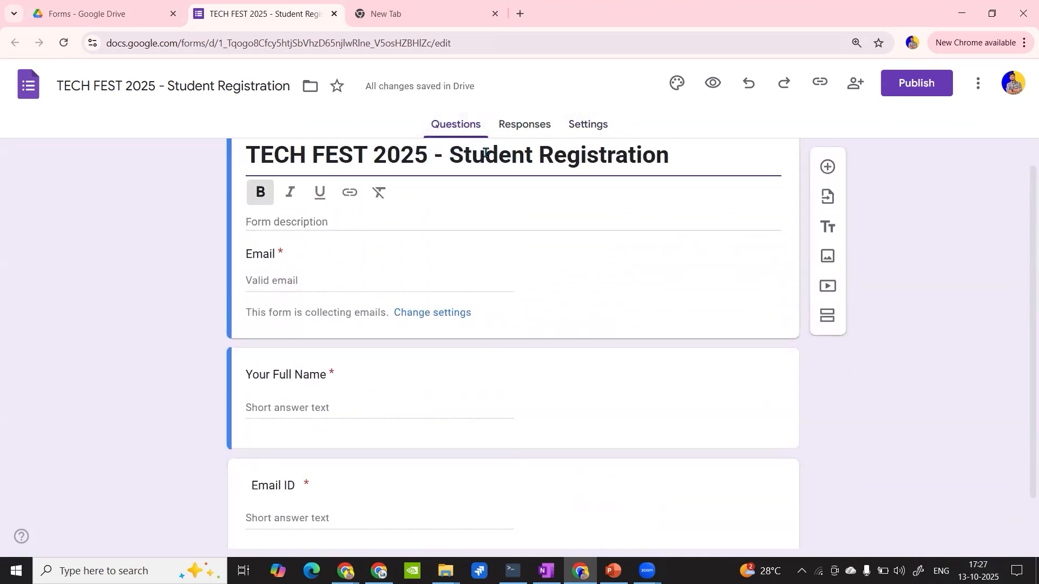
- Expand the question defaults in the form settings to examine the required-by-default option
left_click(588, 125)
scroll(605, 357, "down", 5)
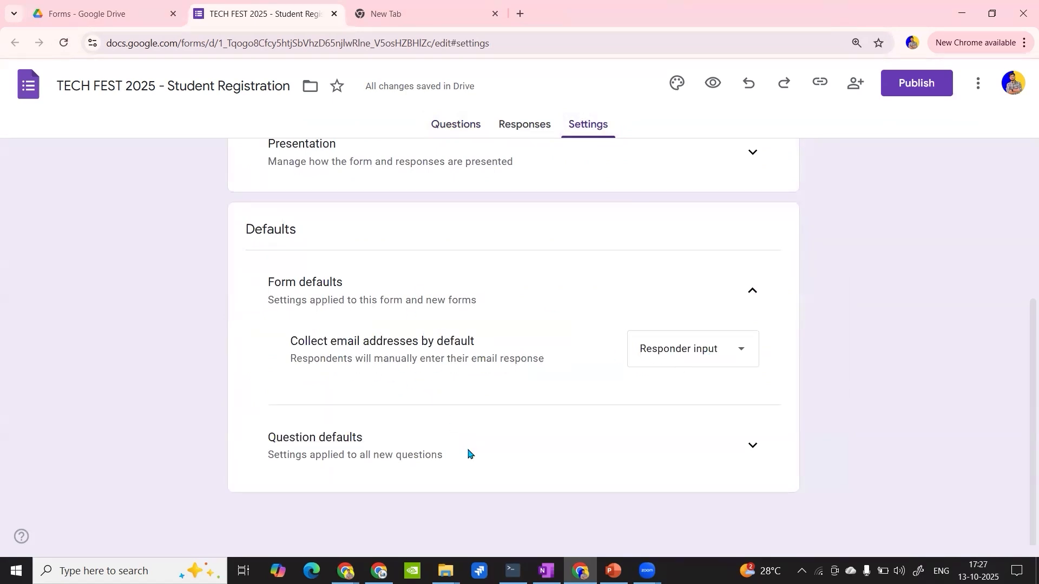
left_click(750, 445)
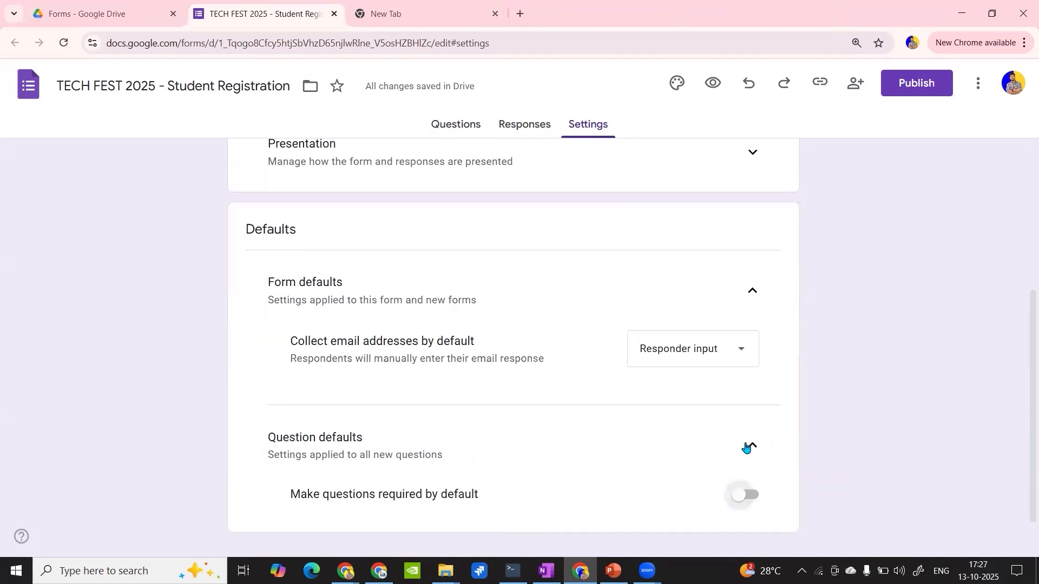
scroll(622, 442, "down", 1)
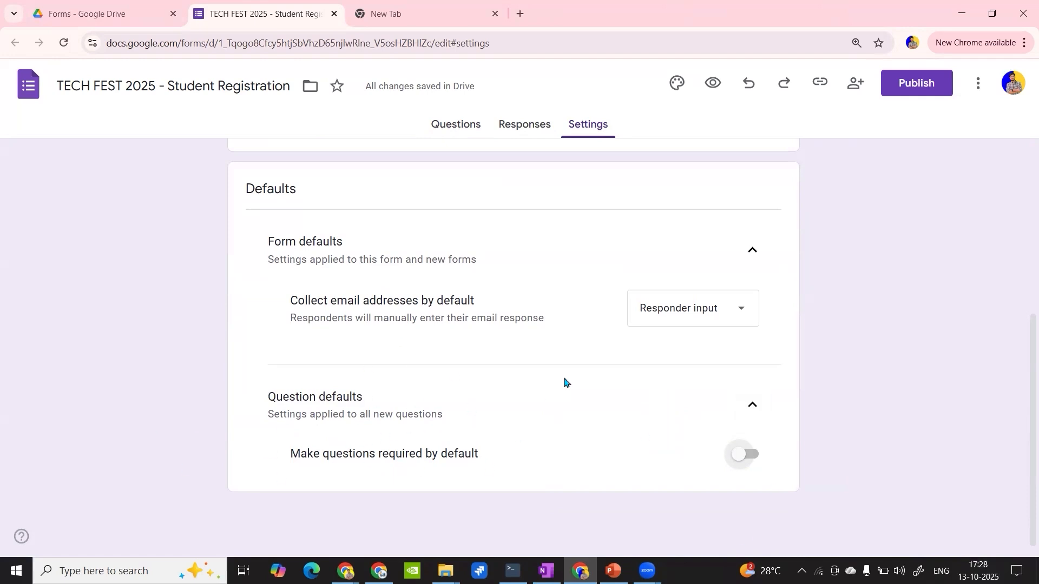
- Turn on making questions required by default and add a blank question after Email ID to test the setting
scroll(522, 395, "up", 5)
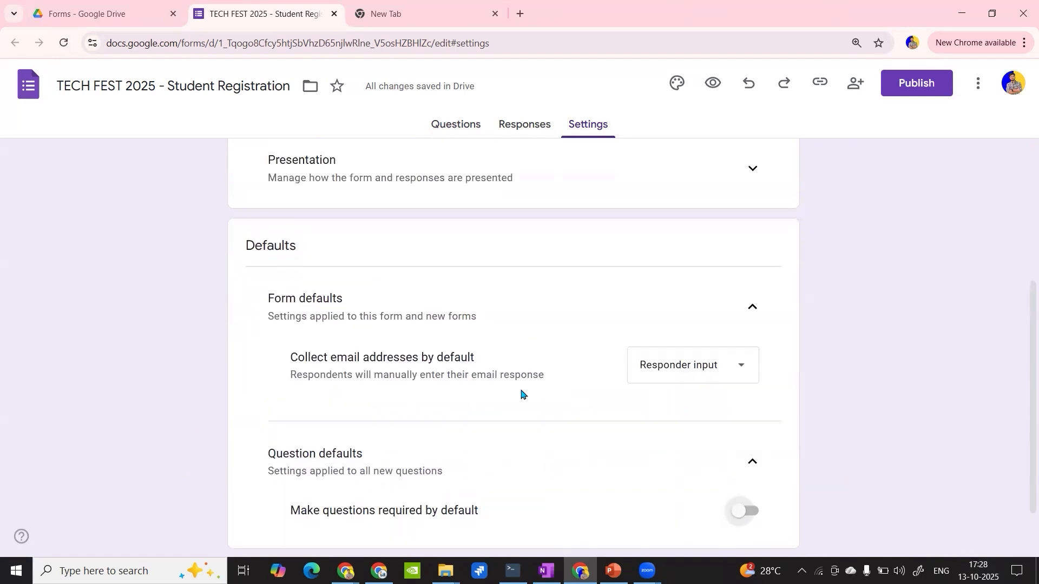
scroll(522, 395, "down", 5)
left_click(749, 455)
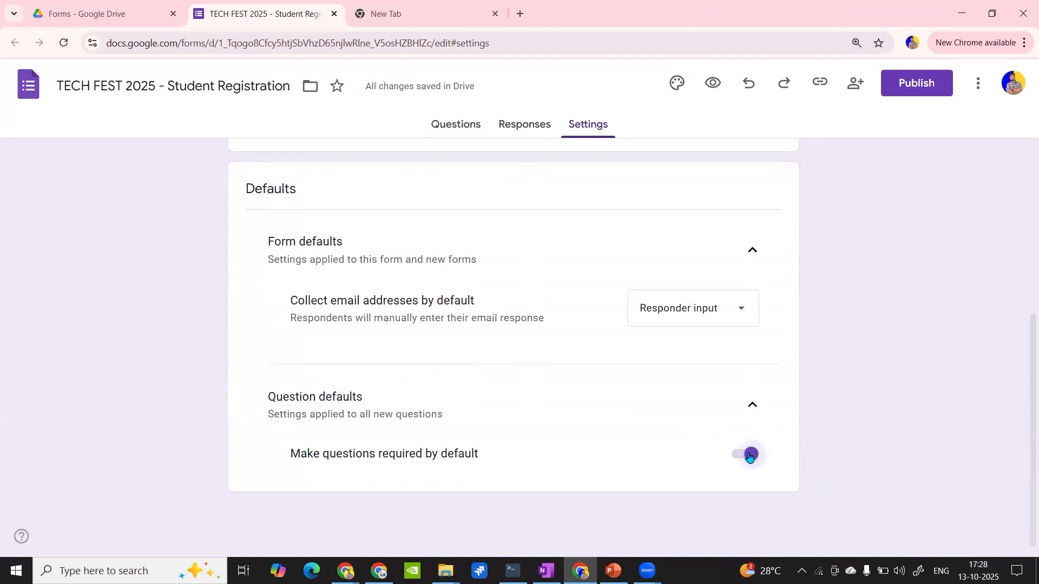
left_click(454, 124)
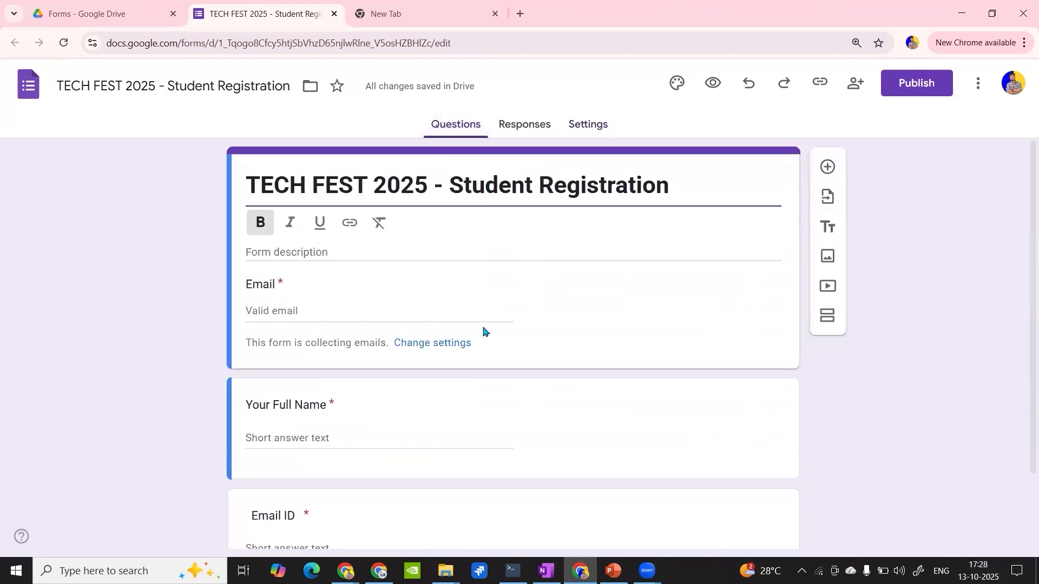
scroll(483, 331, "down", 2)
left_click(583, 424)
scroll(703, 379, "down", 2)
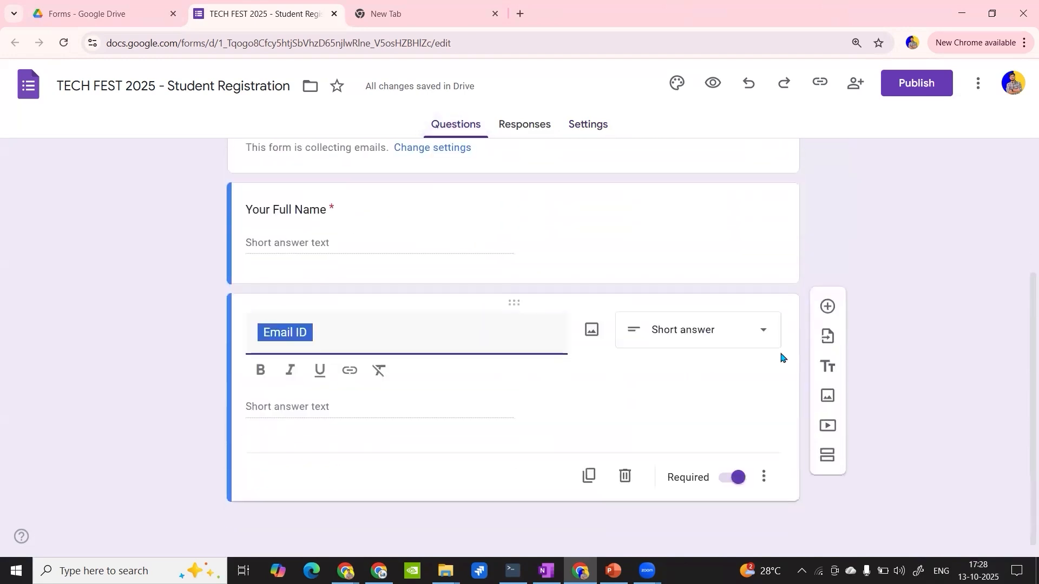
left_click(827, 310)
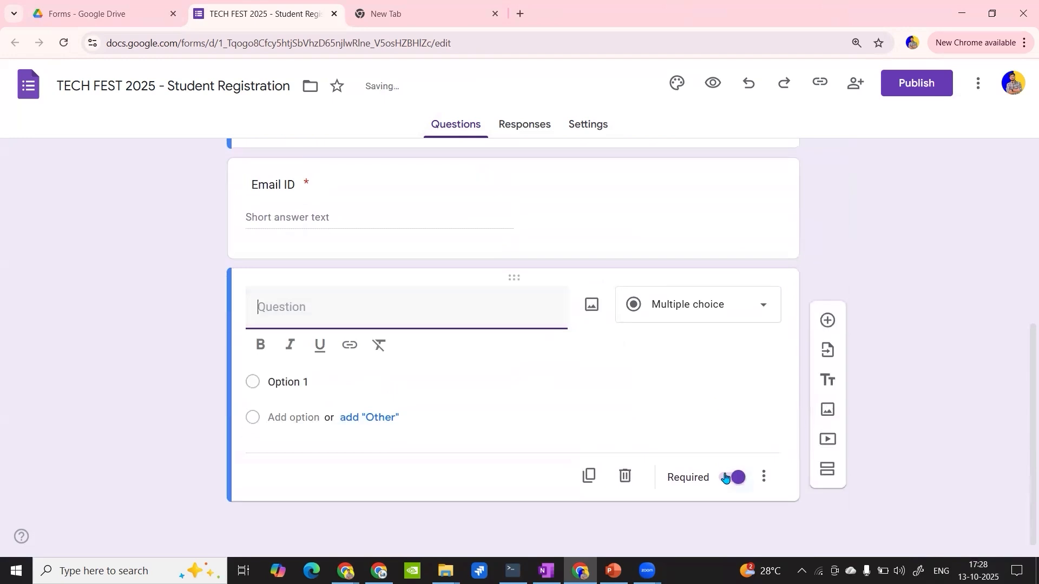
- Turn off making questions required by default in the question defaults
left_click(588, 128)
scroll(584, 343, "down", 5)
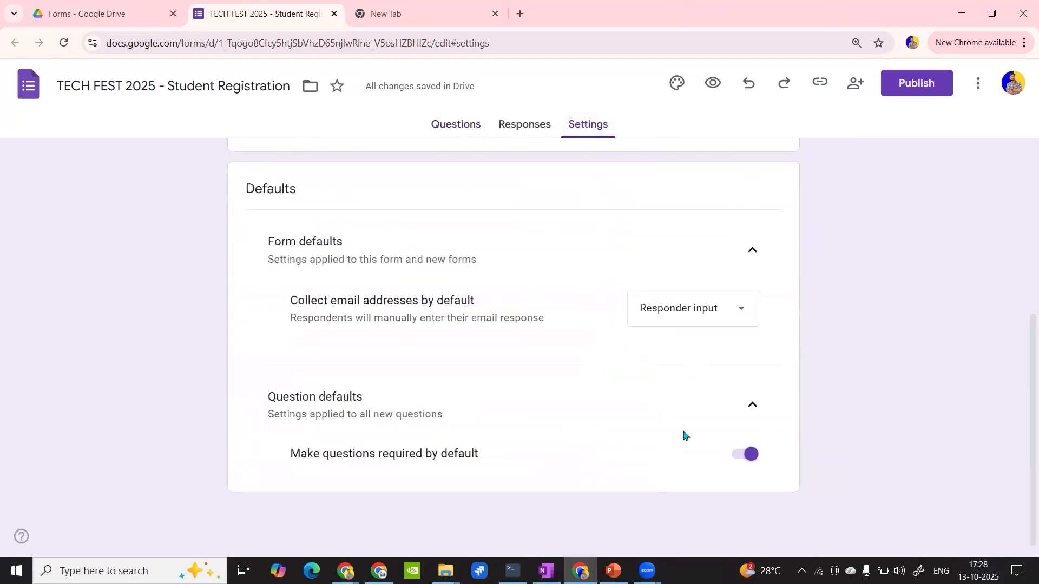
left_click(742, 455)
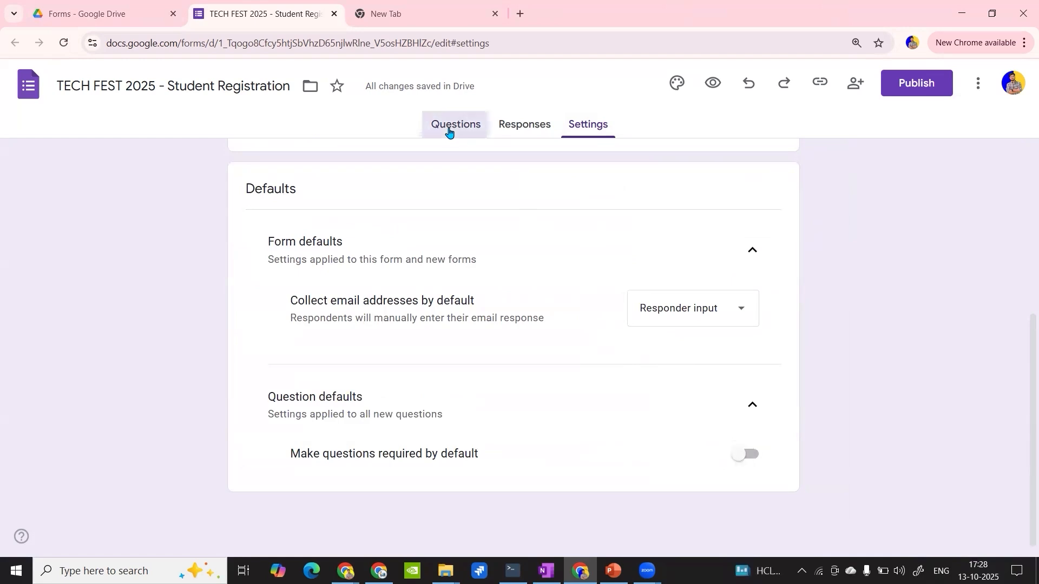
- Add another blank question to test the changed default, then delete the blank test questions
left_click(454, 126)
left_click(691, 373)
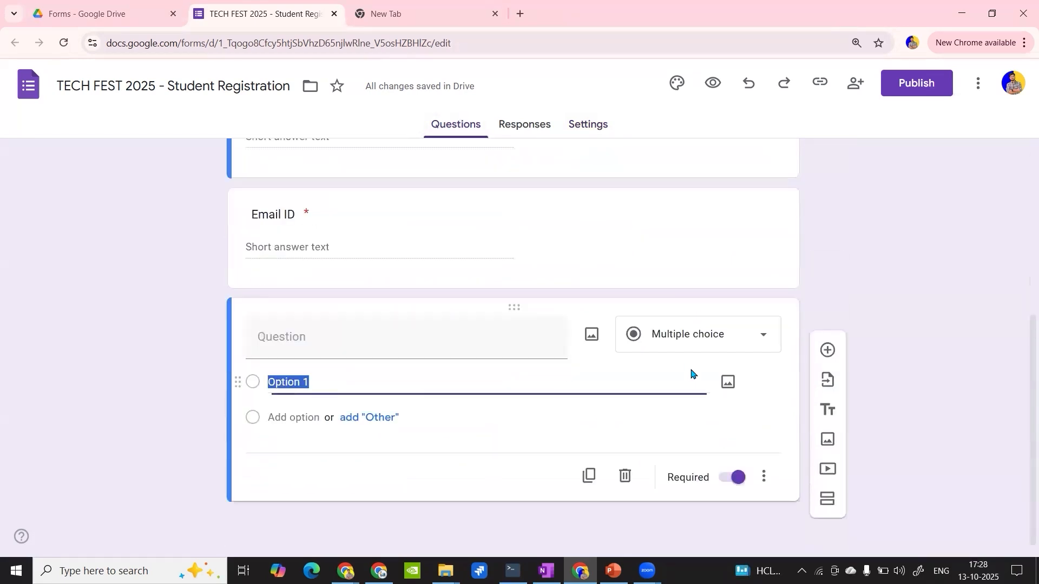
left_click(827, 350)
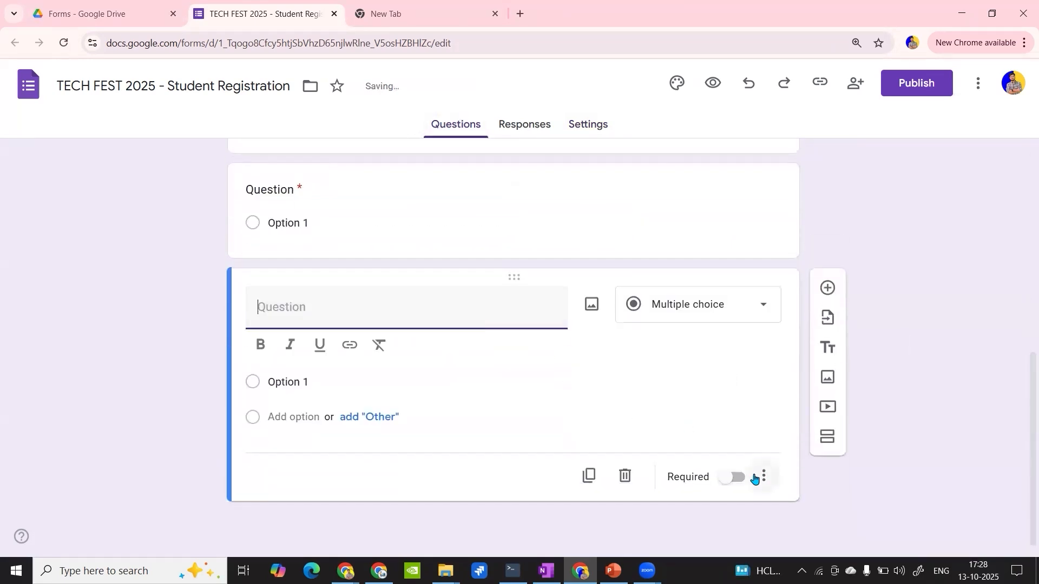
left_click(624, 480)
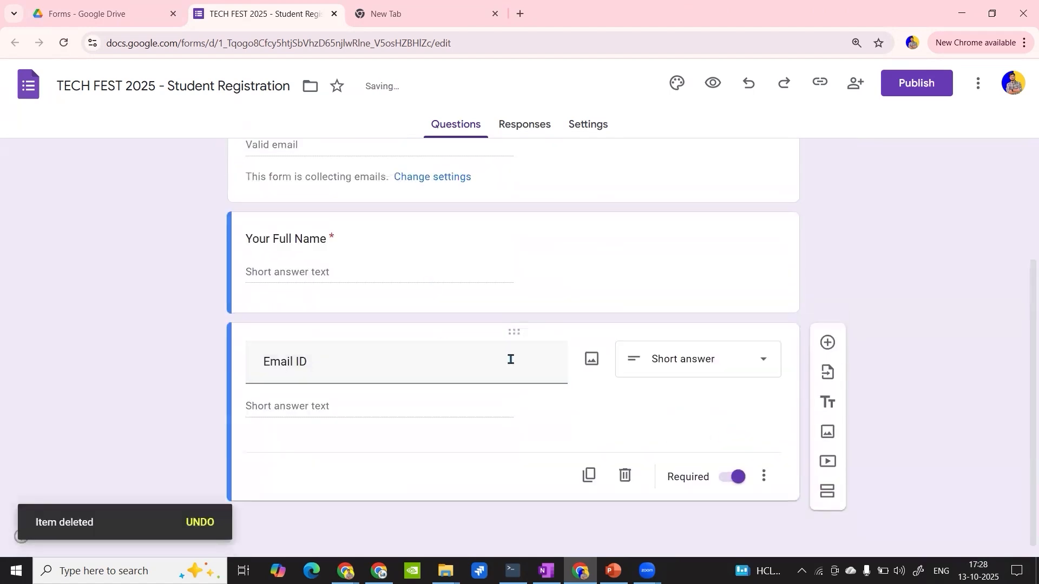
- Highlight the required Email label under the form title to examine the automatic email collection
scroll(323, 366, "up", 4)
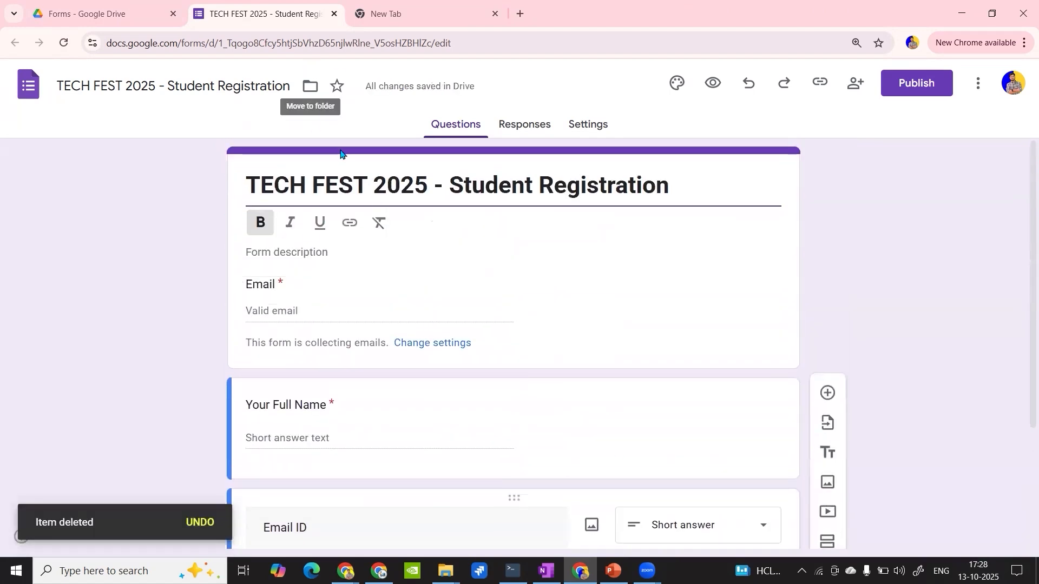
double_click(257, 285)
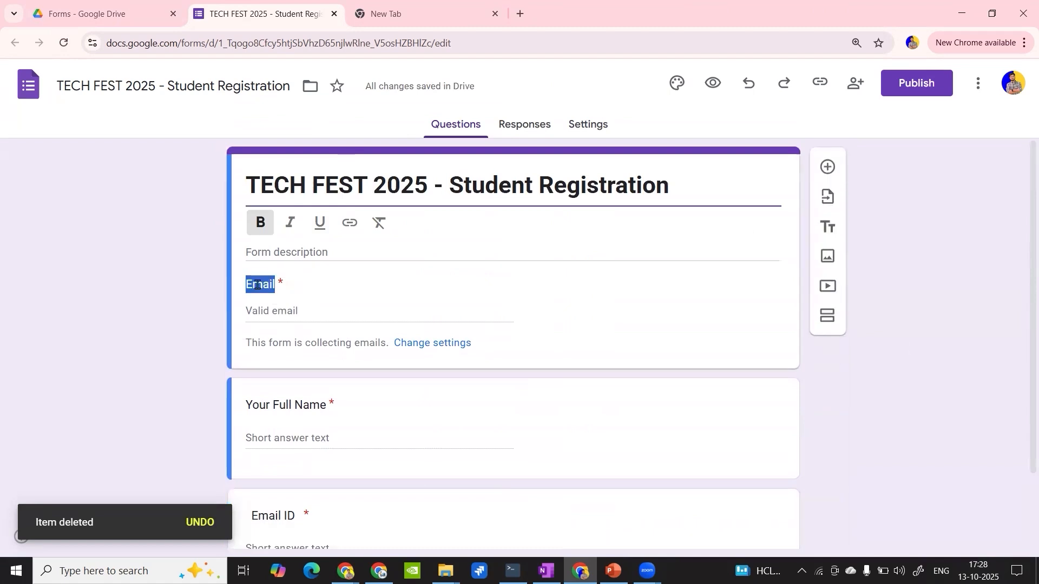
left_click_drag(297, 287, 248, 279)
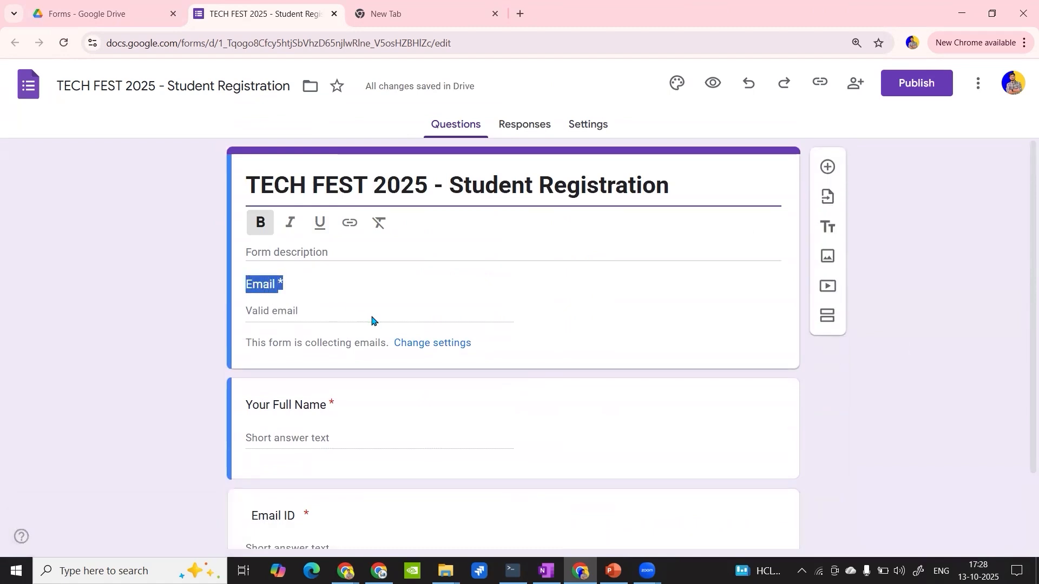
- Switch the Email ID question's required setting off and back on
scroll(371, 319, "down", 2)
left_click(346, 434)
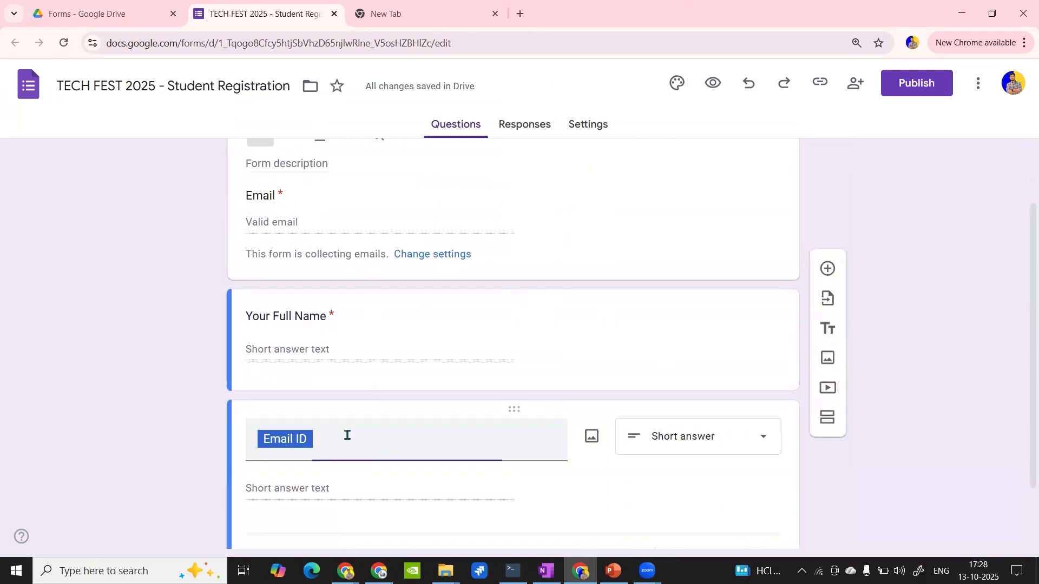
scroll(698, 433, "down", 2)
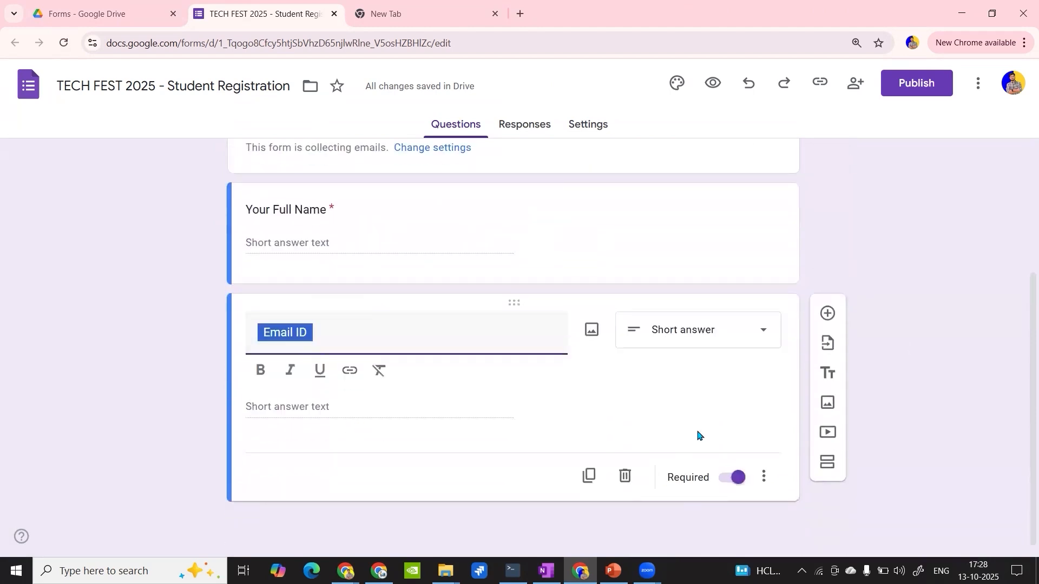
left_click(732, 485)
left_click(730, 486)
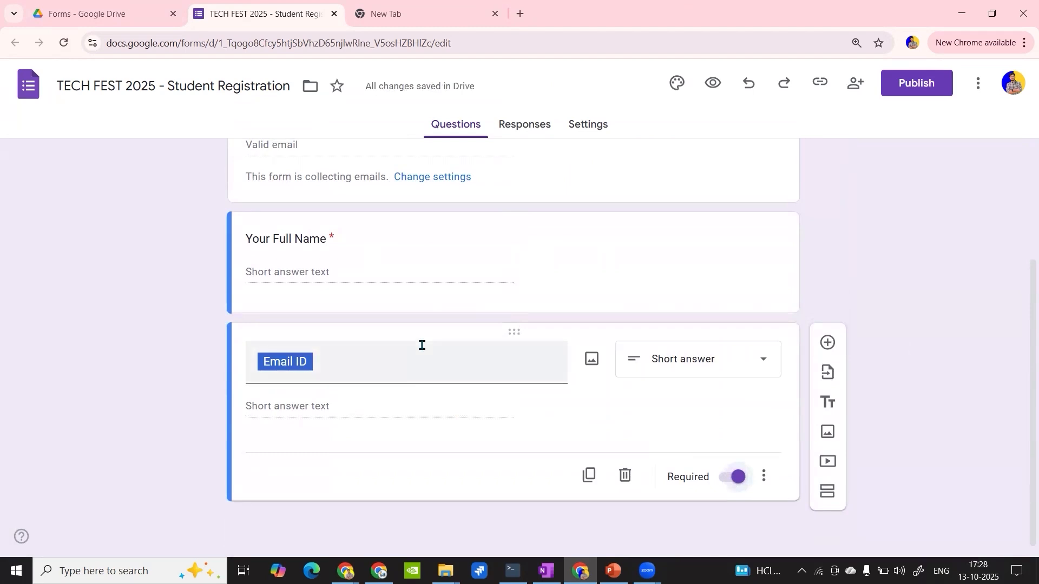
- Delete the separate Email ID question from the form
scroll(422, 343, "up", 3)
scroll(447, 343, "down", 3)
left_click(625, 476)
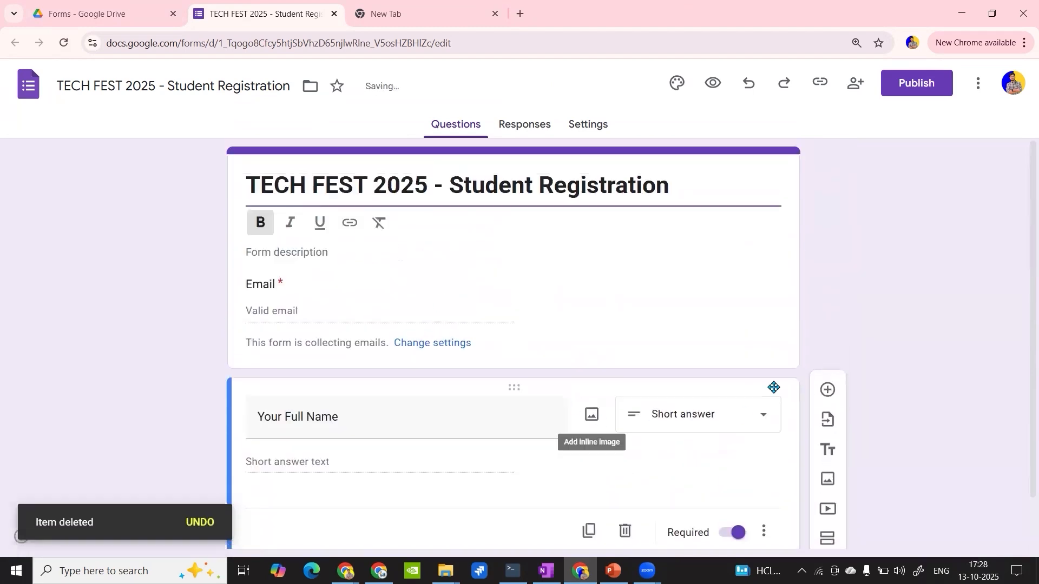
- Add a question titled "Year of Study" after Your Full Name and set its type to Dropdown
left_click(827, 390)
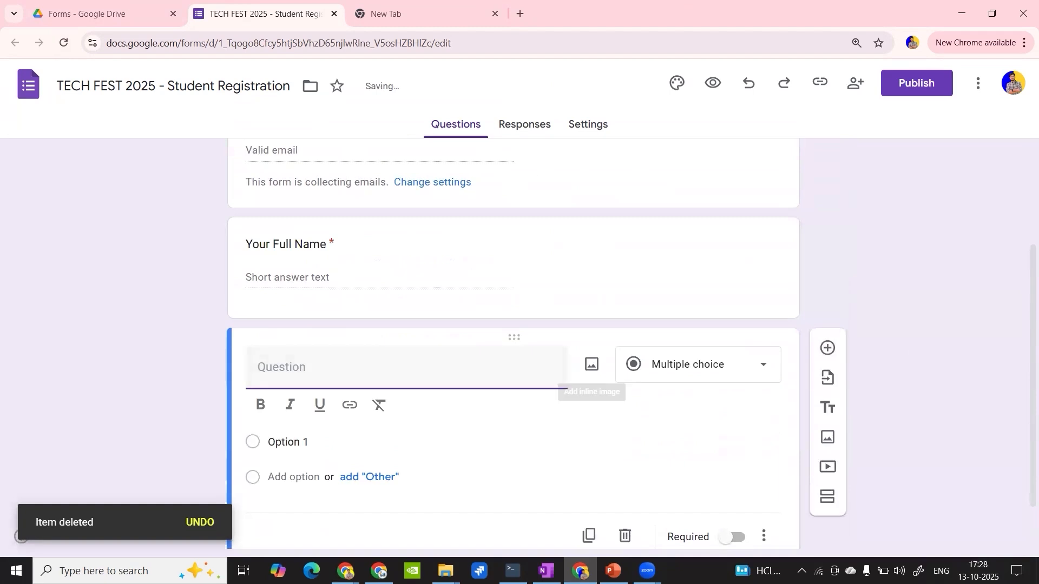
key("alt+Tab")
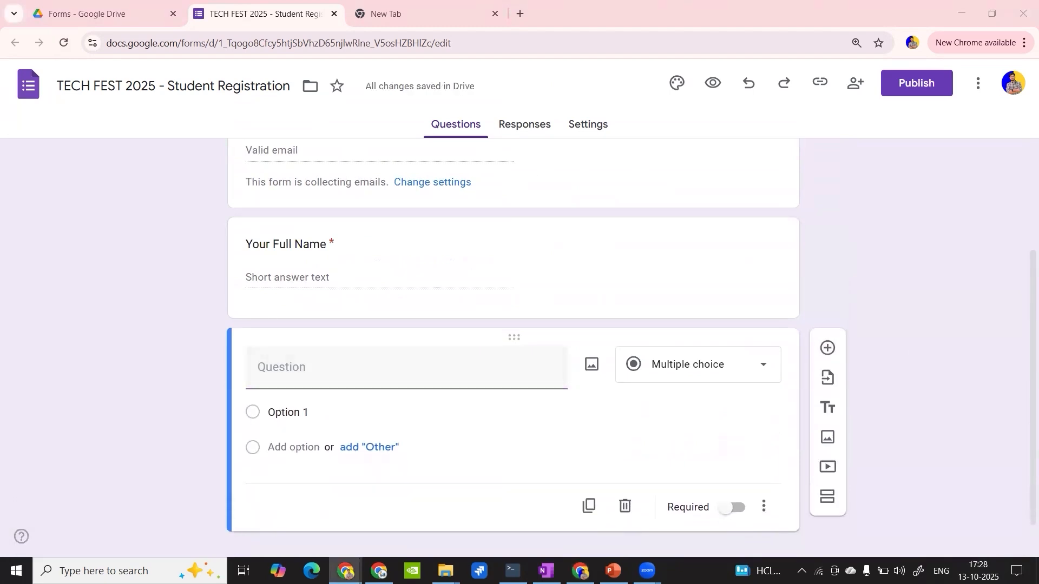
left_click(378, 365)
type("Year of Study")
left_click(741, 373)
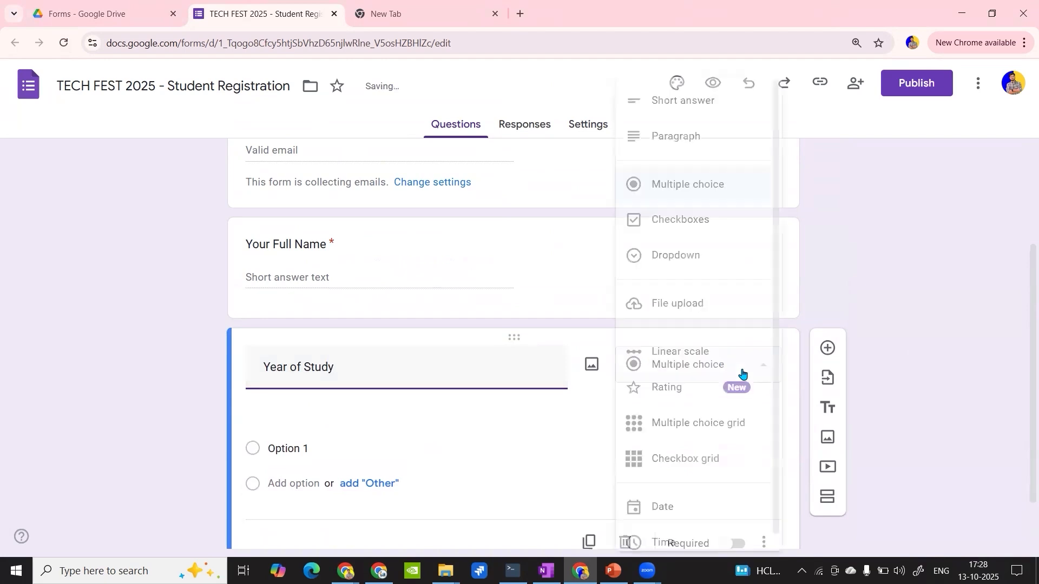
left_click(678, 249)
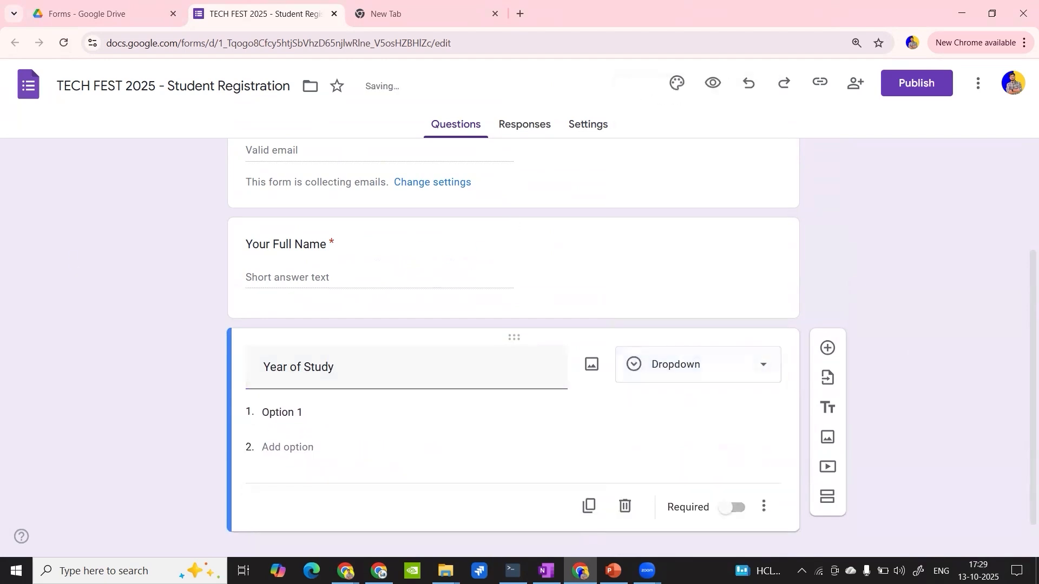
- Enter "First Year" and "Second Year" as the first two options of the Year of Study dropdown
key("alt+Tab")
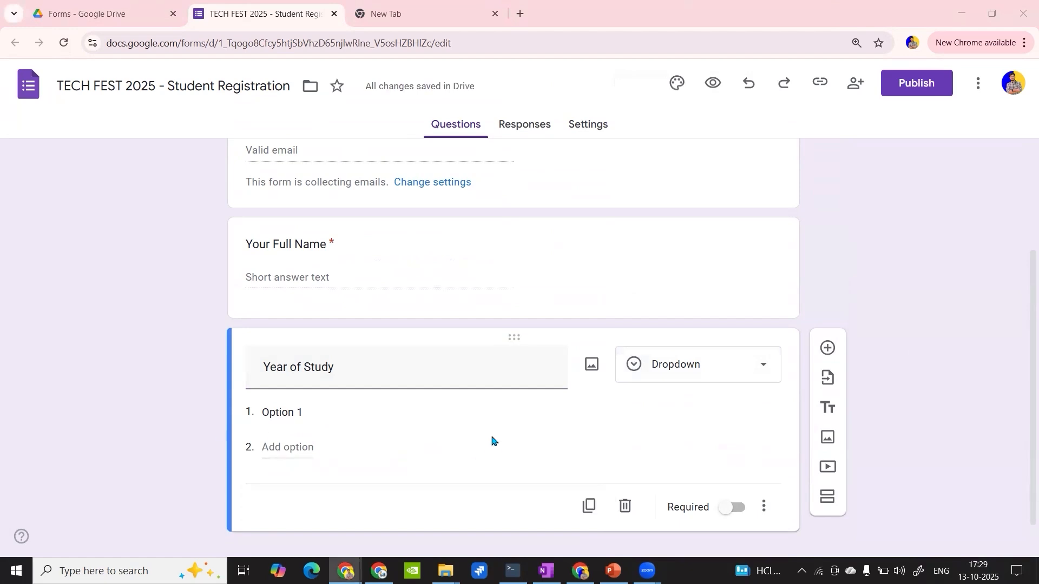
left_click(503, 419)
type("First Year")
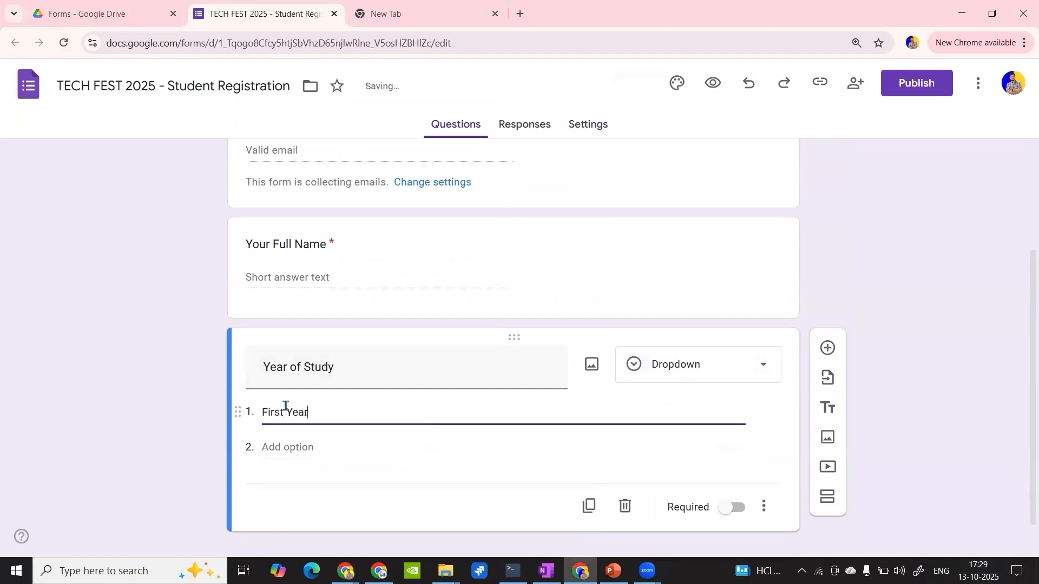
left_click(285, 448)
type("Second Year")
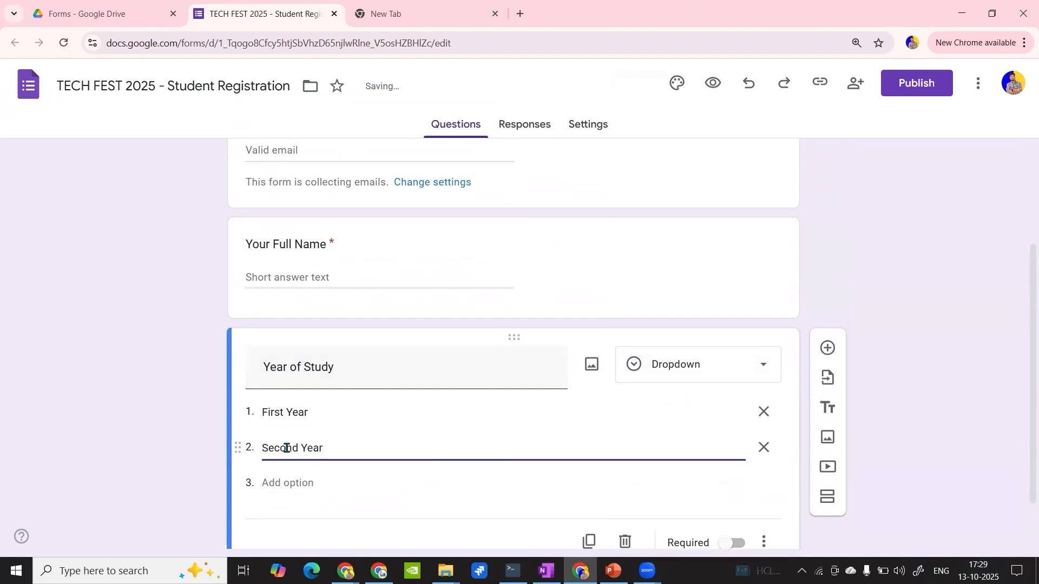
- Add "Third Year" and "Fourth Year" as the next options of the Year of Study dropdown
scroll(286, 448, "down", 1)
left_click(285, 418)
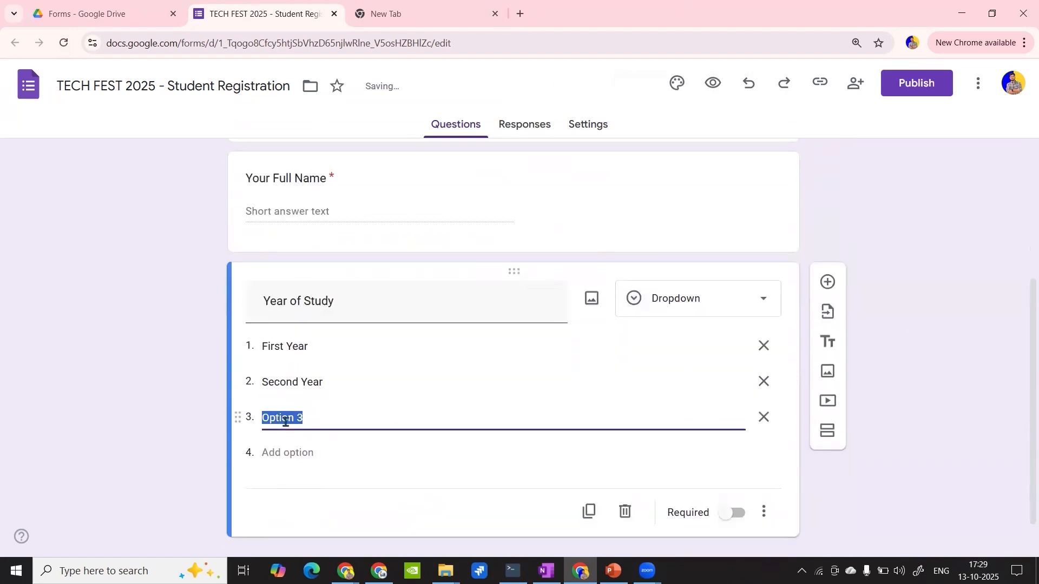
type("hord")
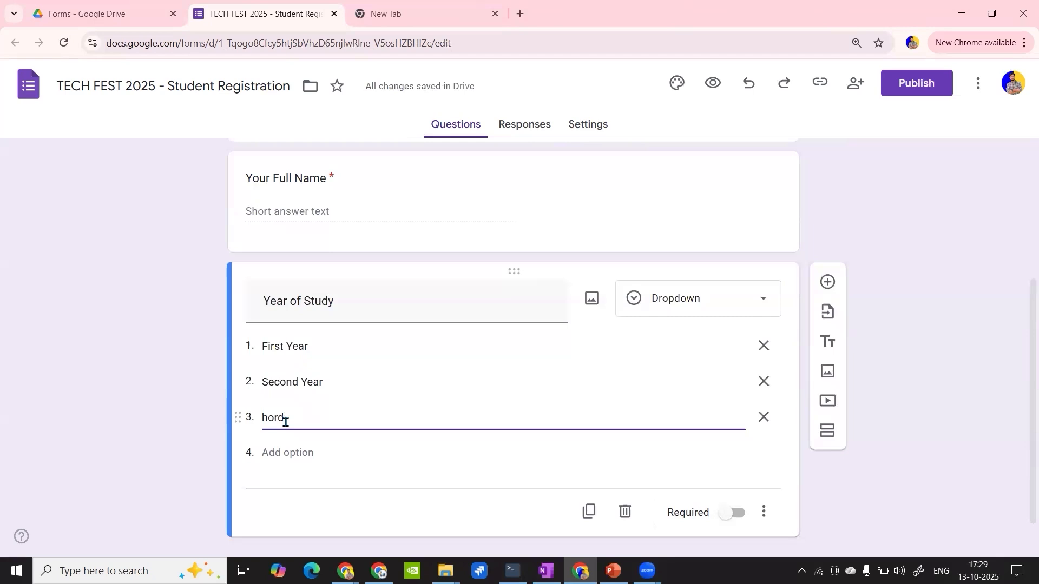
key("BackSpace")
key("BackSpace")
key("BackSpace")
key("BackSpace")
type("Third Year")
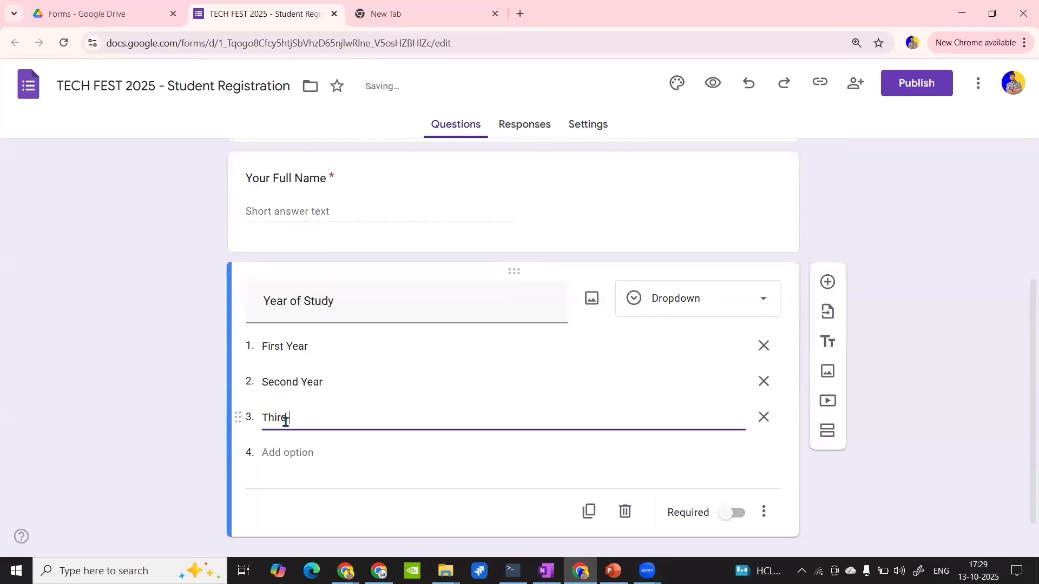
left_click(295, 453)
key("BackSpace")
type("Fourth Year")
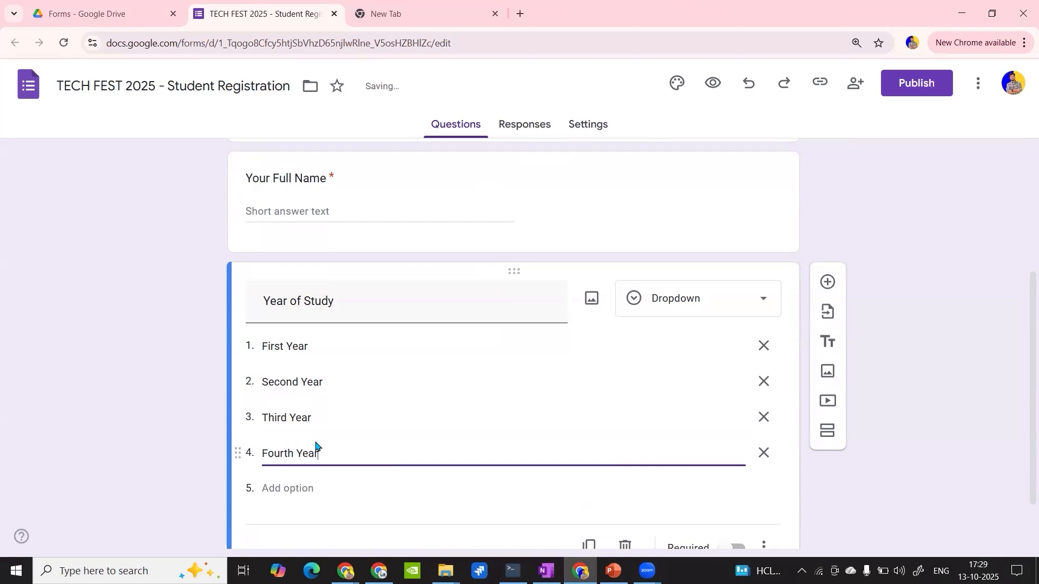
- Add a fifth option to the Year of Study dropdown and remove it again
scroll(350, 370, "up", 1)
scroll(351, 370, "down", 2)
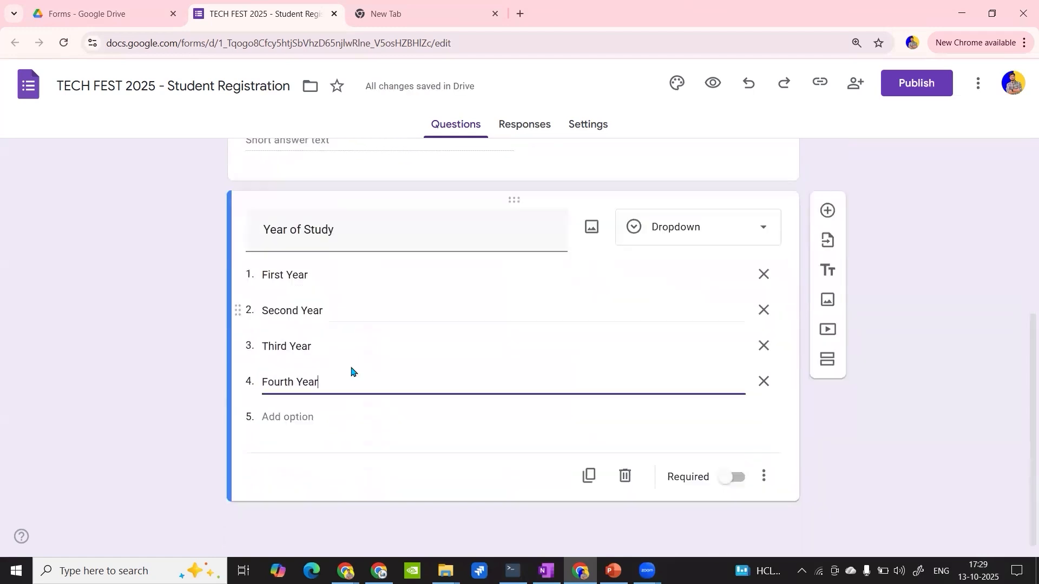
left_click(282, 412)
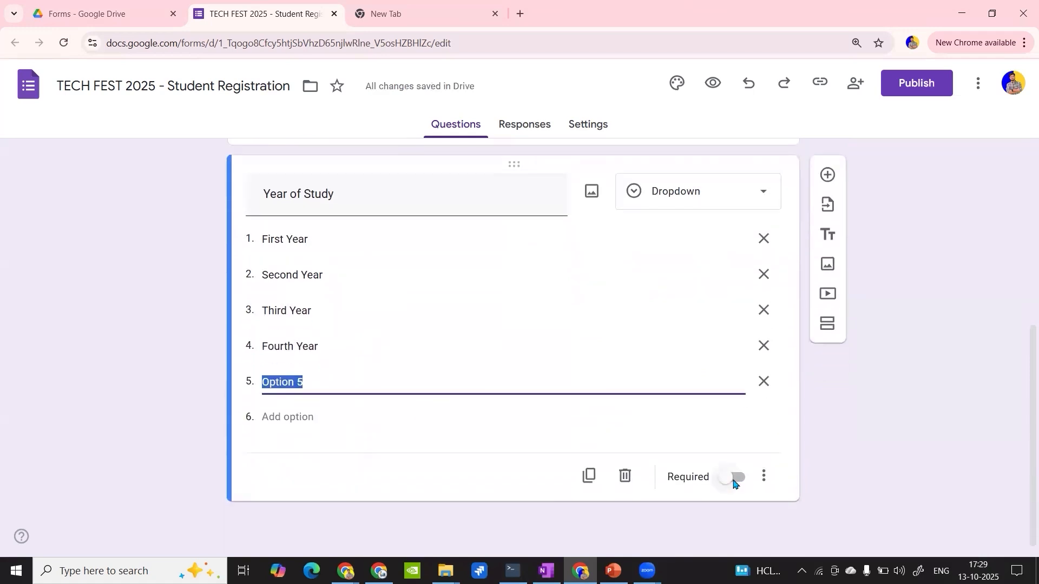
left_click(764, 382)
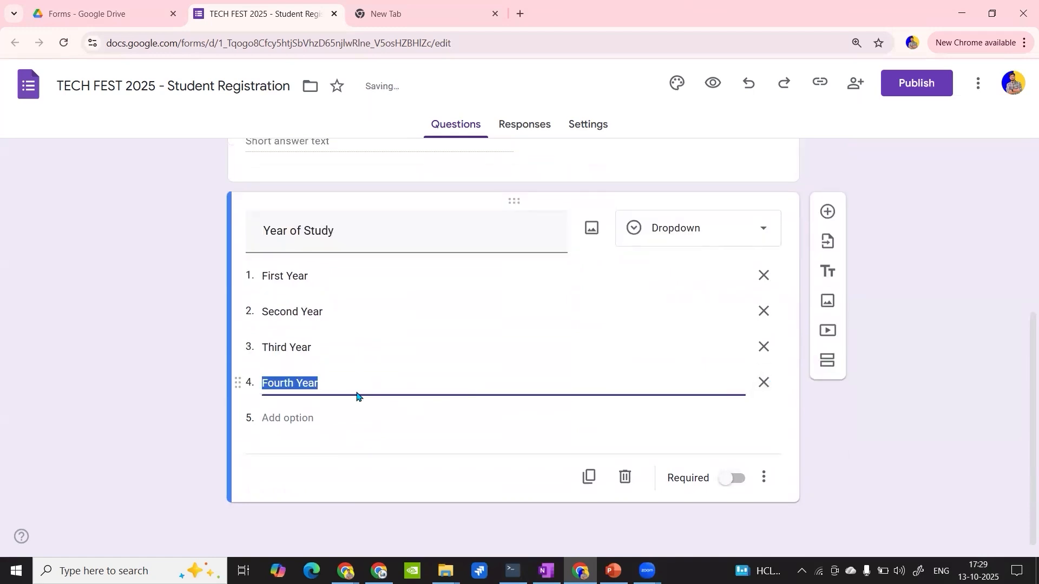
- Add a multiple choice question titled "Are you participating in Tech Fest?" after the Year of Study question
scroll(357, 397, "up", 4)
left_click(374, 335)
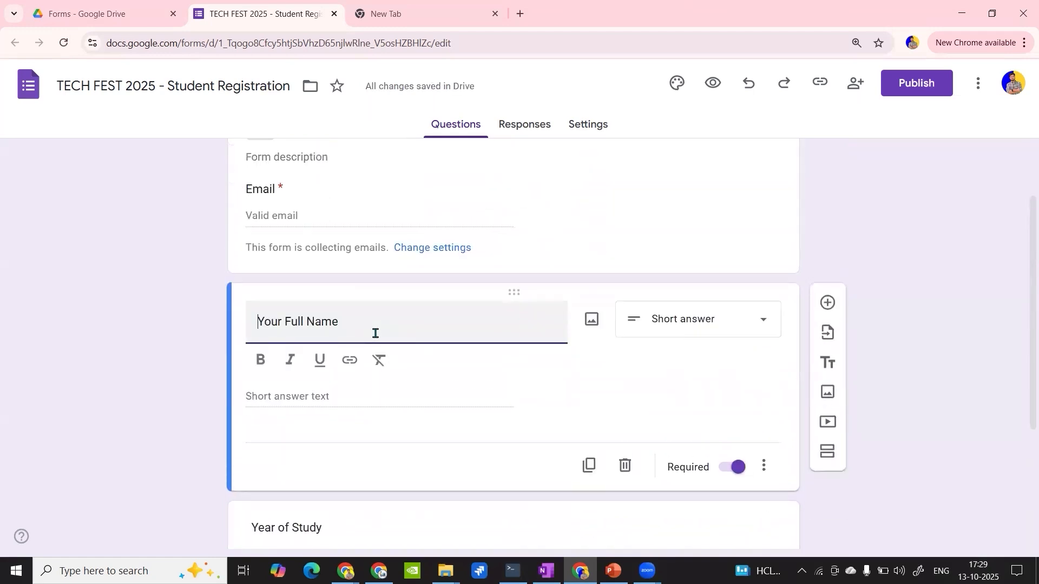
scroll(375, 333, "down", 4)
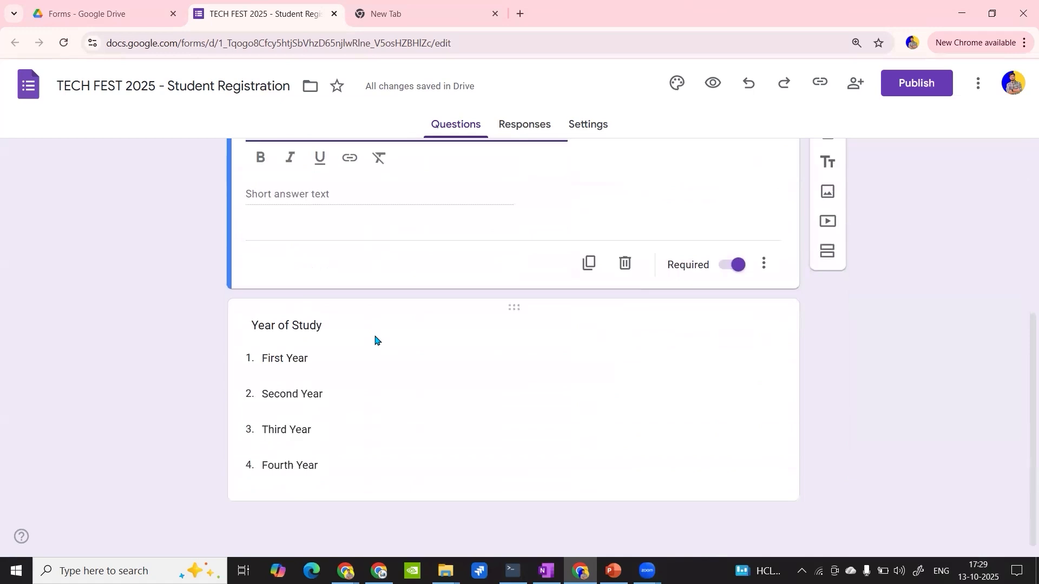
left_click(354, 357)
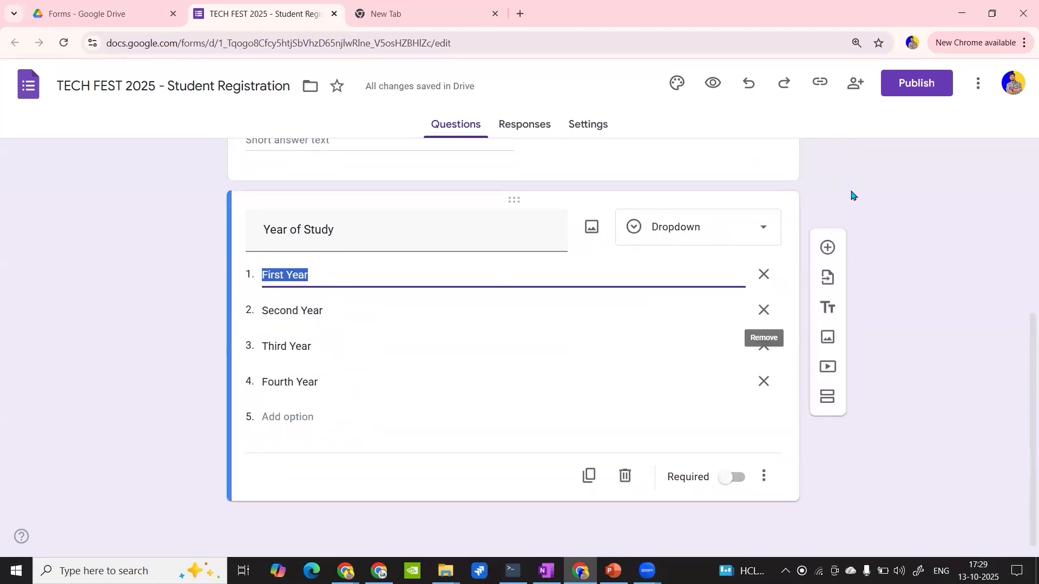
left_click(831, 247)
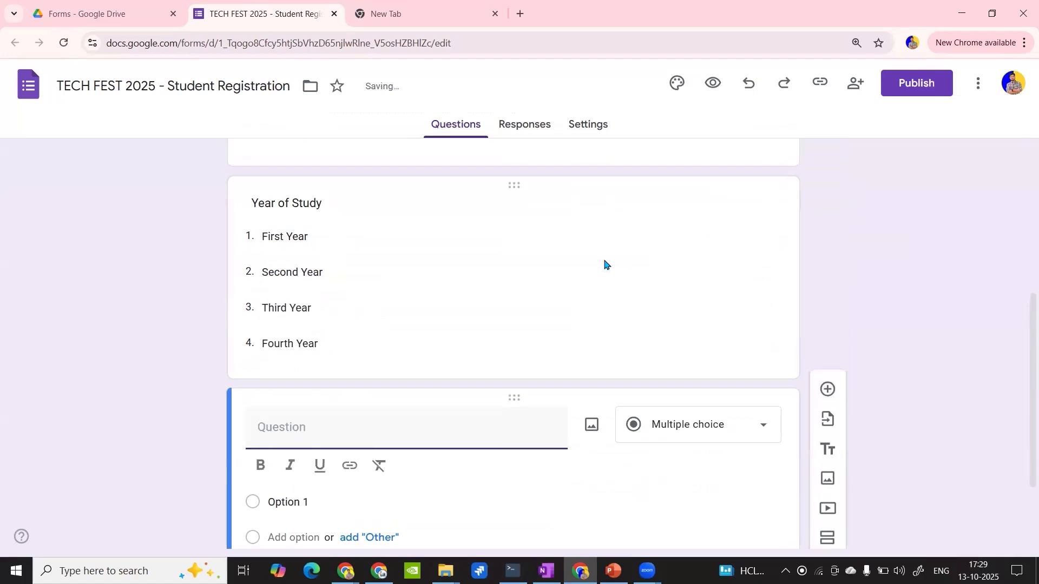
left_click(346, 571)
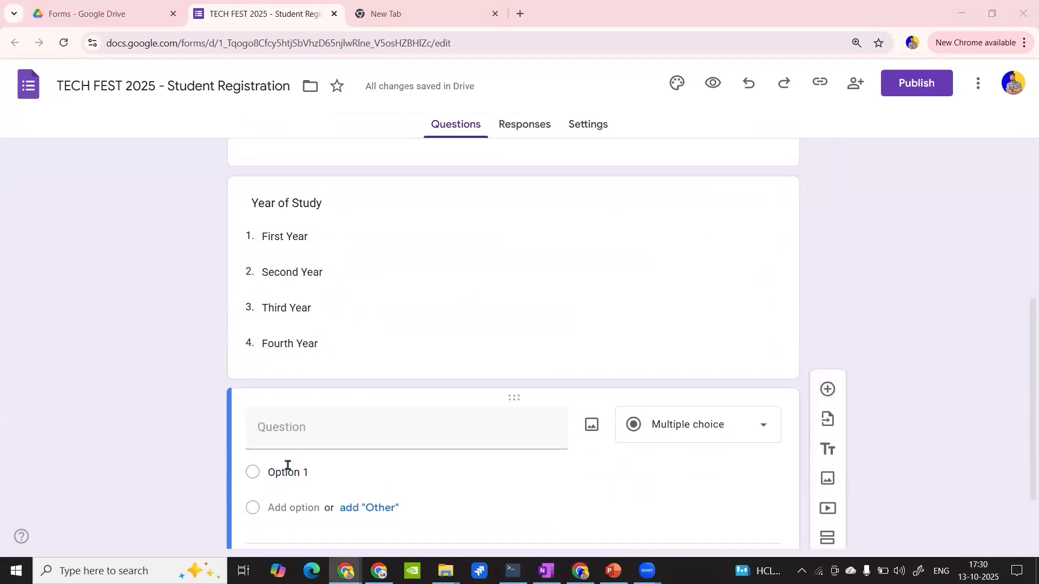
left_click(292, 429)
type("Are you participating in Tech Fest?")
scroll(314, 417, "down", 2)
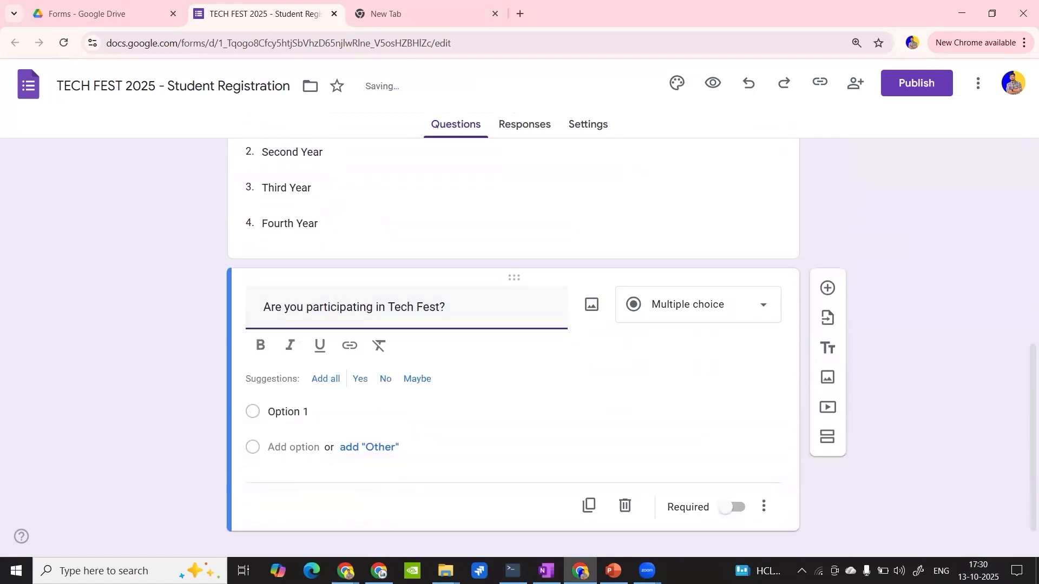
- Enter "Yes, I want to participate! 🎉" and "No, just browsing" as the options of the Tech Fest participation question
key("alt+Tab")
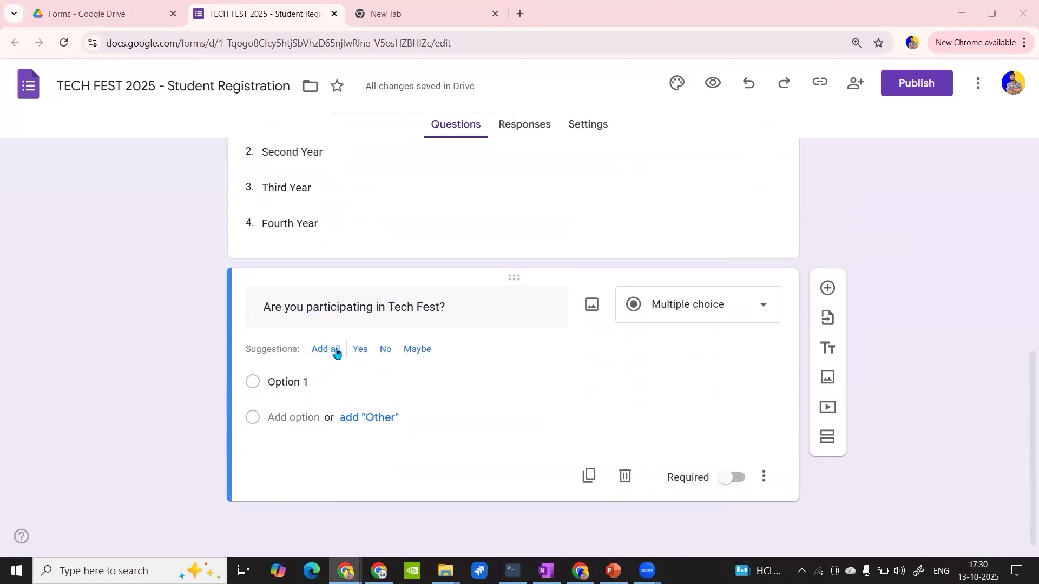
left_click(319, 383)
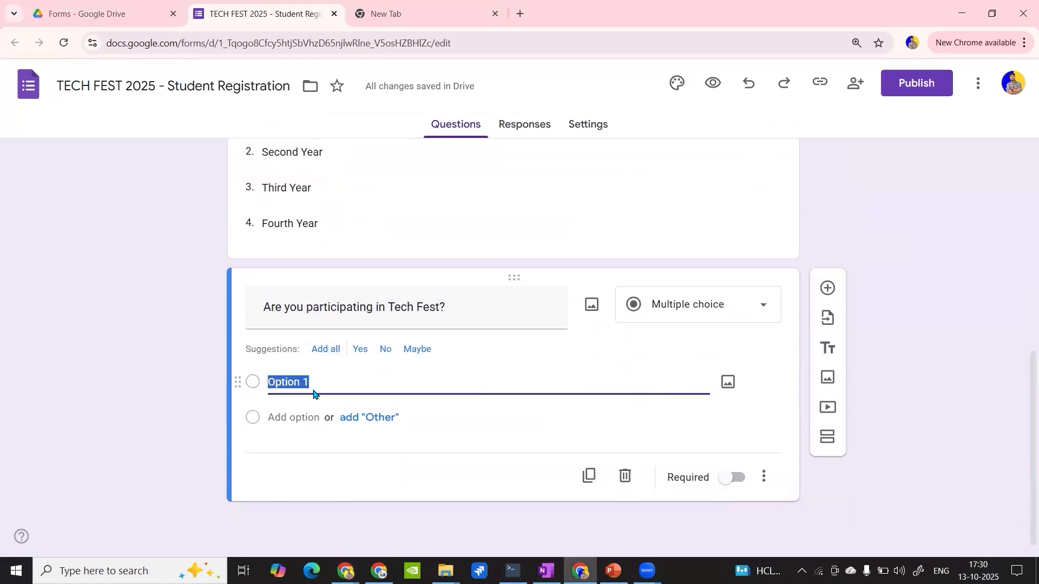
type("Yes, I want to participate! 🎉 No, just browsing")
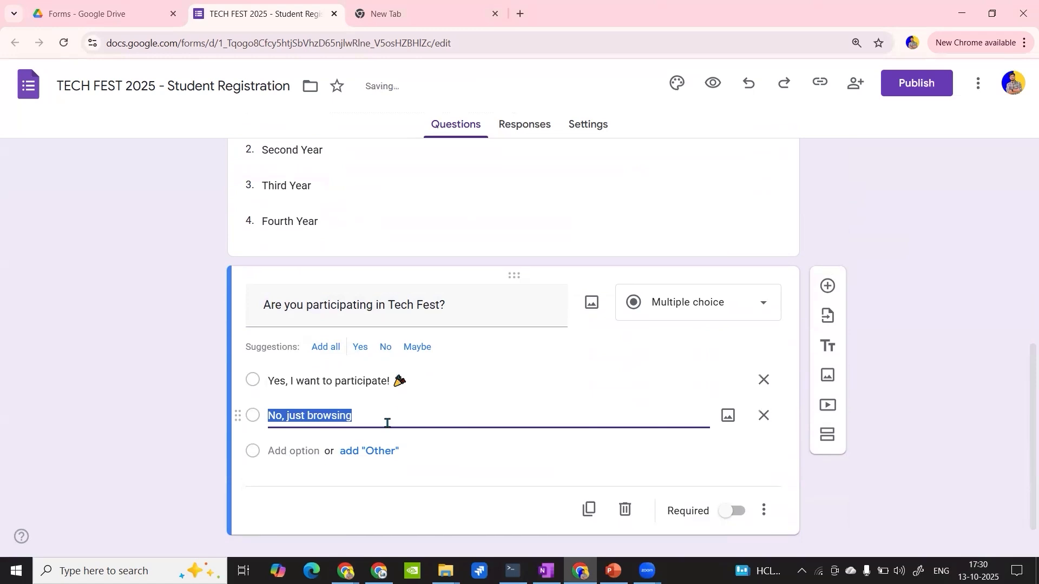
scroll(394, 379, "down", 1)
left_click(405, 346)
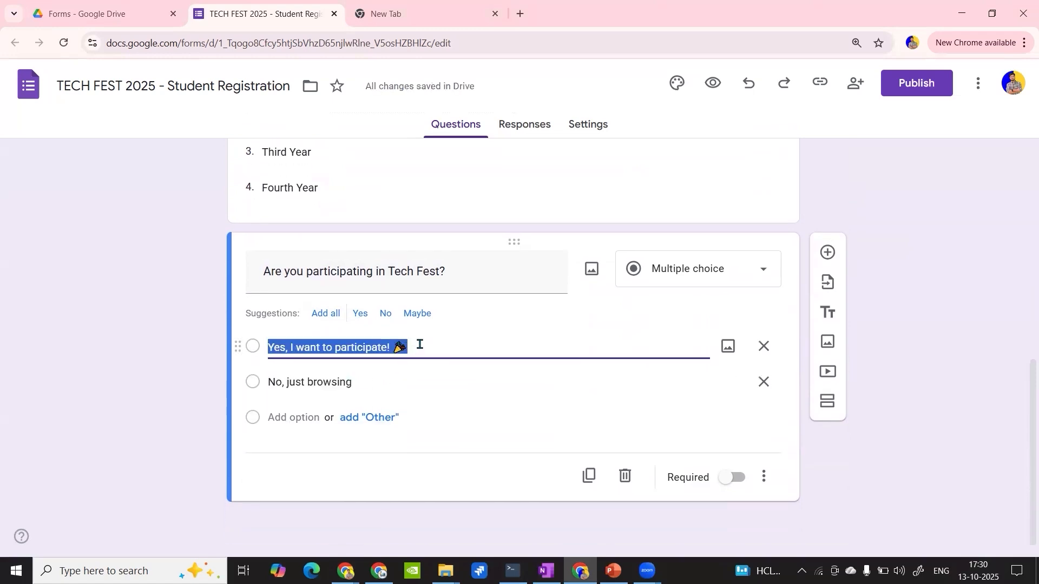
left_click(419, 344)
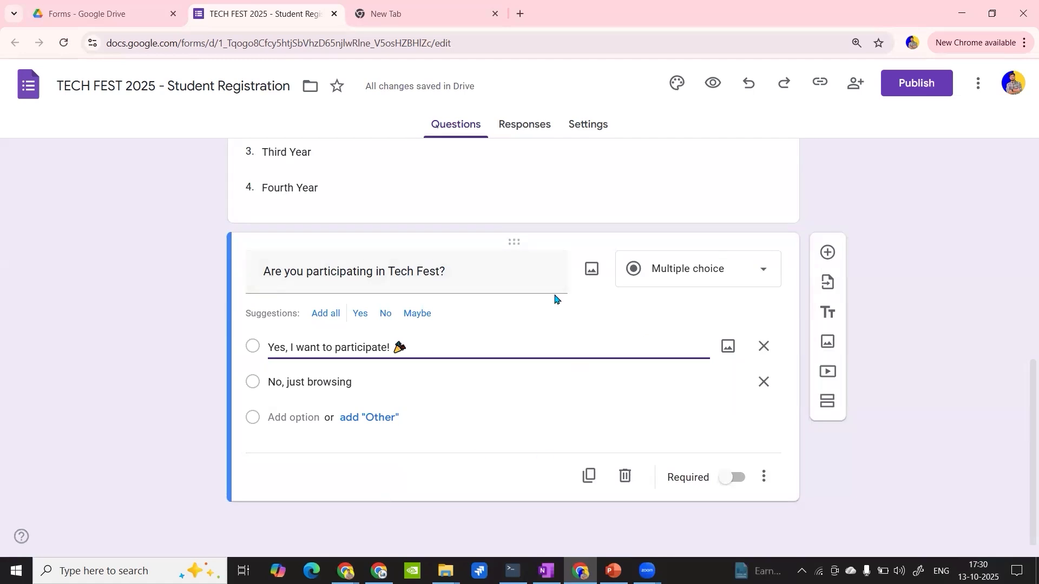
left_click(279, 478)
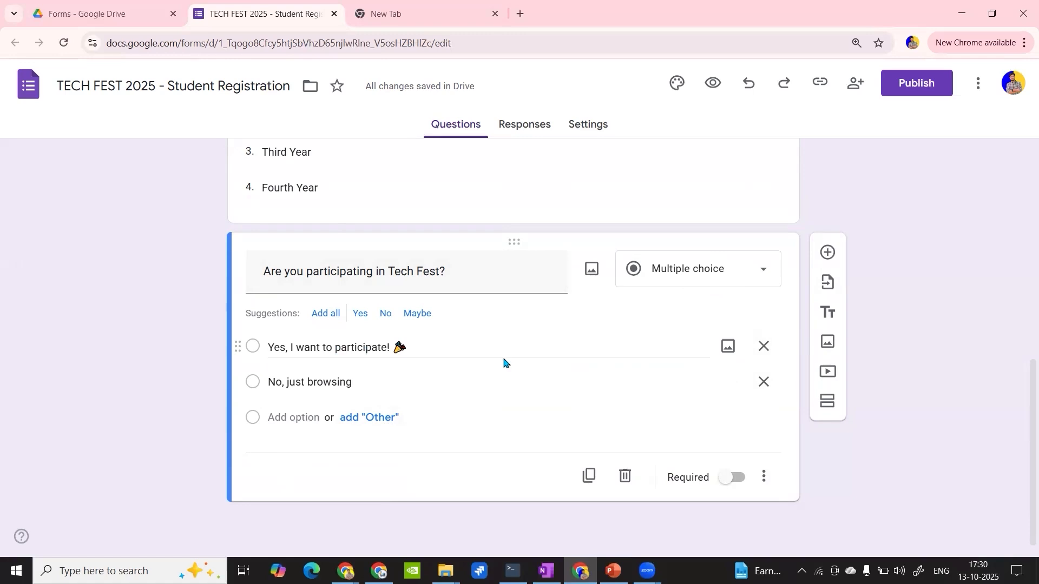
- Add a new section after the "Are you participating in Tech Fest?" question
scroll(294, 420, "up", 9)
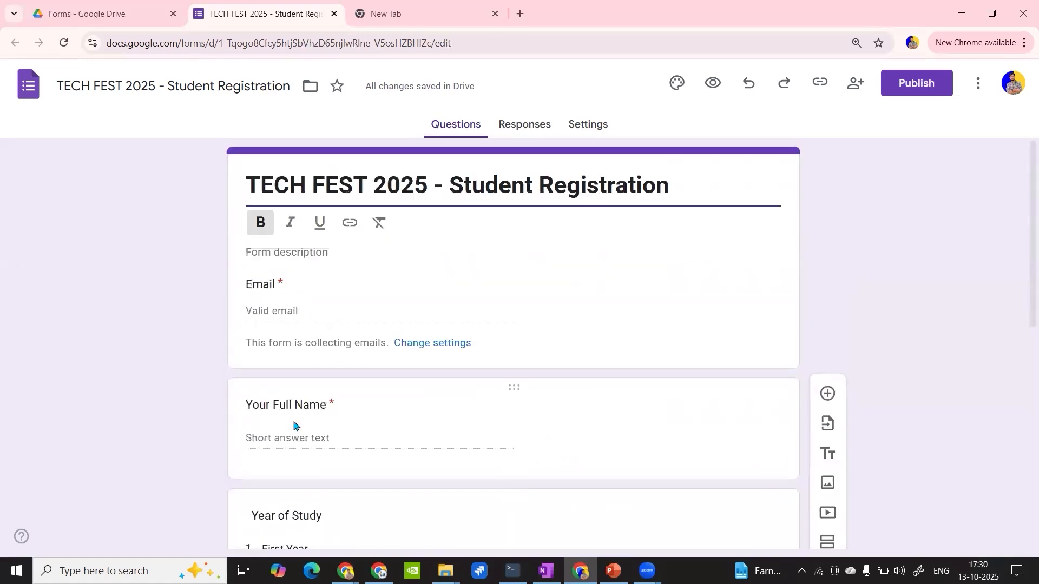
scroll(295, 412, "down", 8)
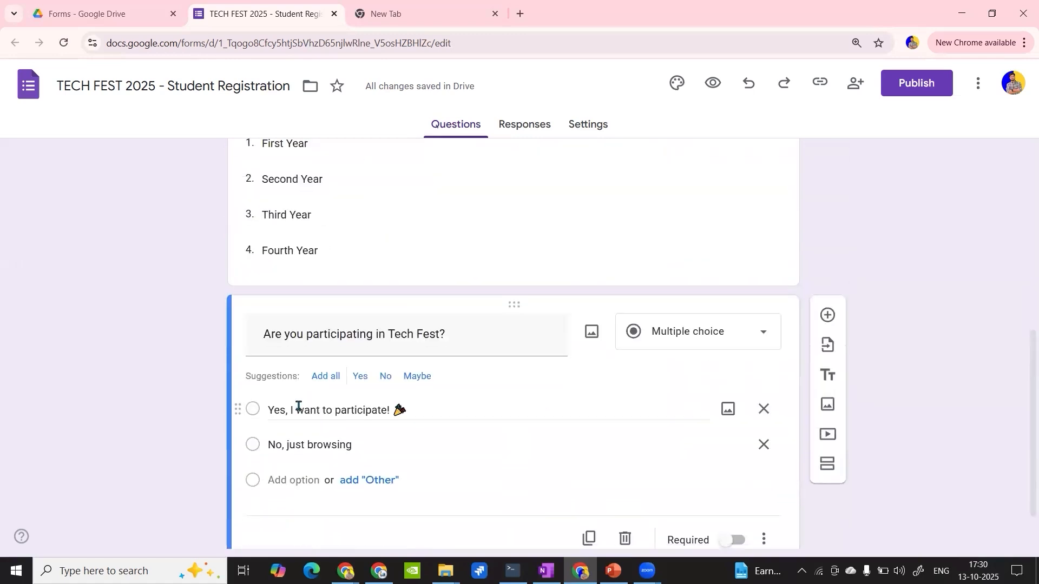
scroll(297, 408, "up", 8)
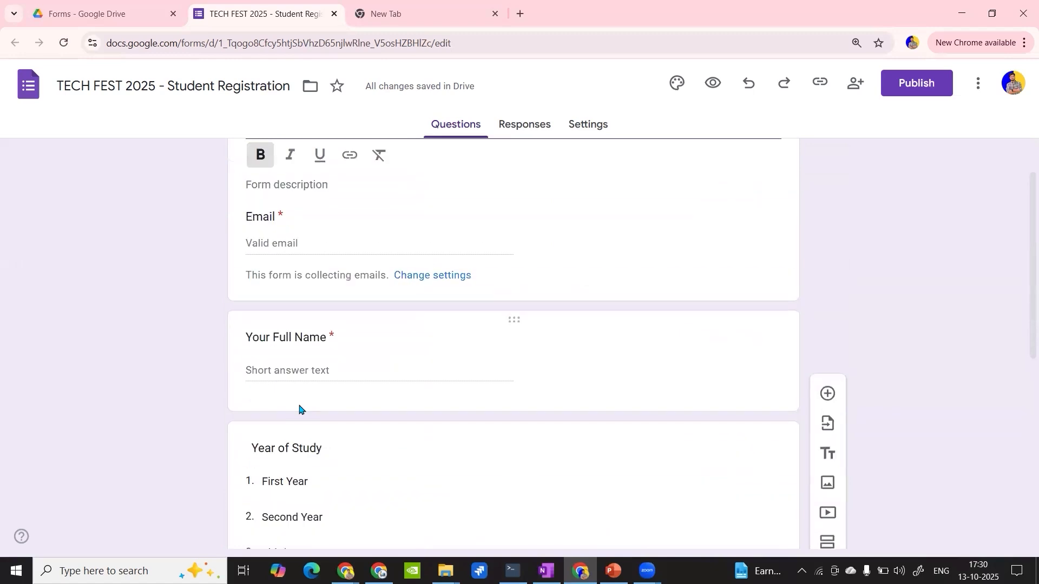
scroll(297, 408, "up", 1)
scroll(303, 395, "down", 10)
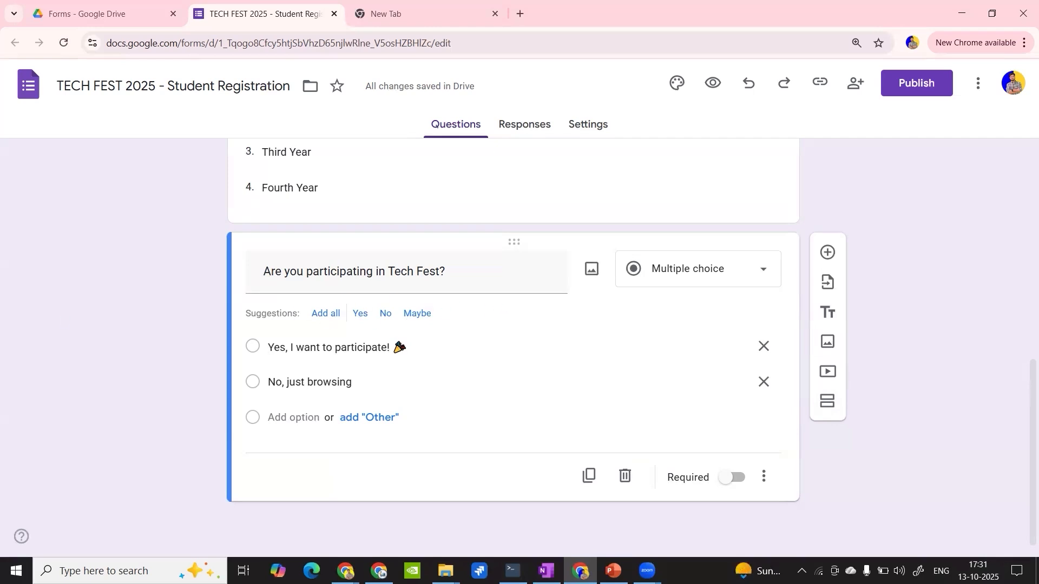
left_click(827, 402)
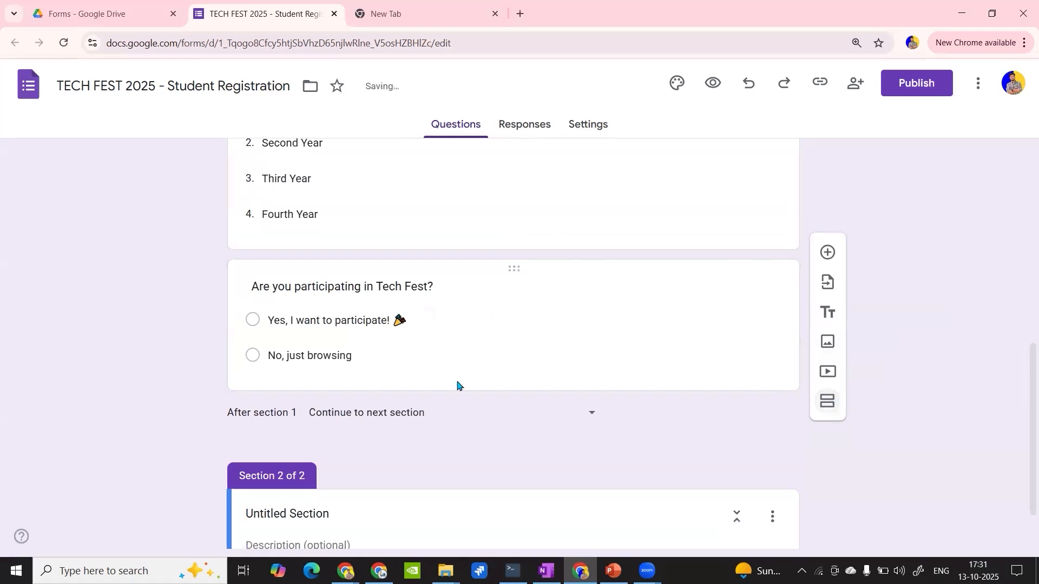
- Title the second section "Schedule & Preferences"
scroll(355, 401, "up", 5)
scroll(353, 399, "up", 4)
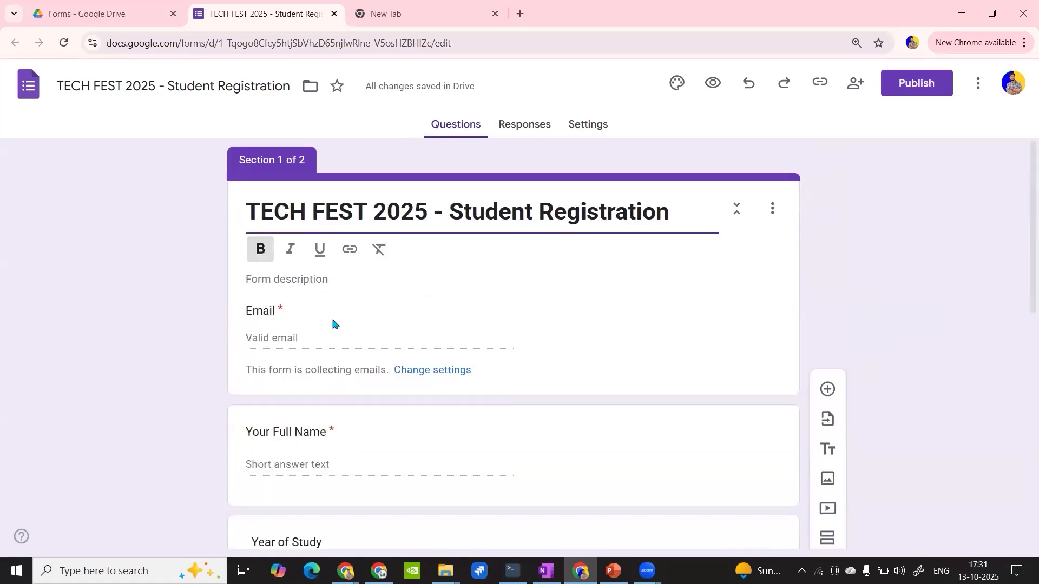
scroll(393, 377, "down", 1)
scroll(393, 377, "down", 10)
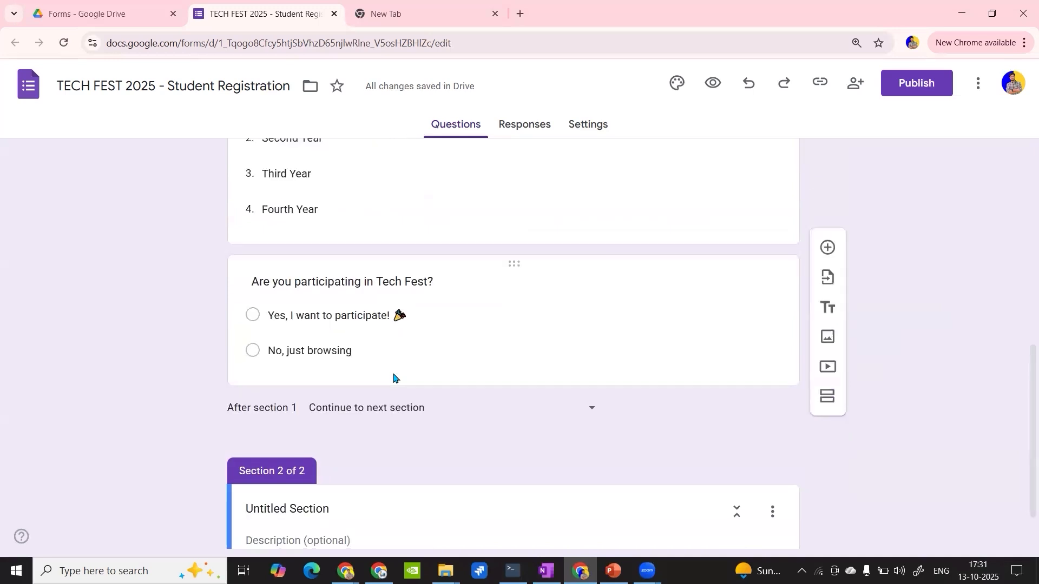
left_click(312, 441)
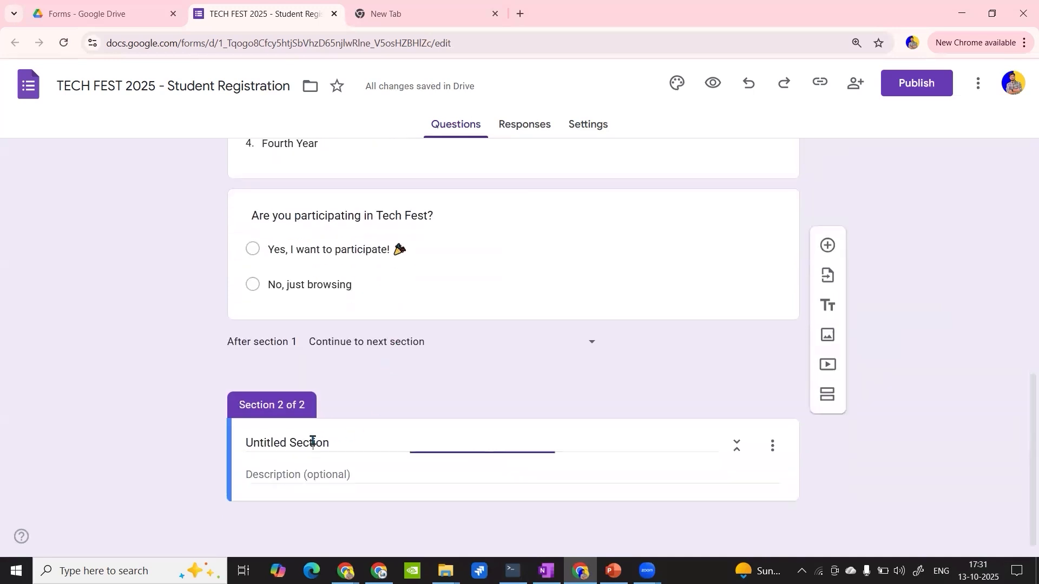
double_click(312, 441)
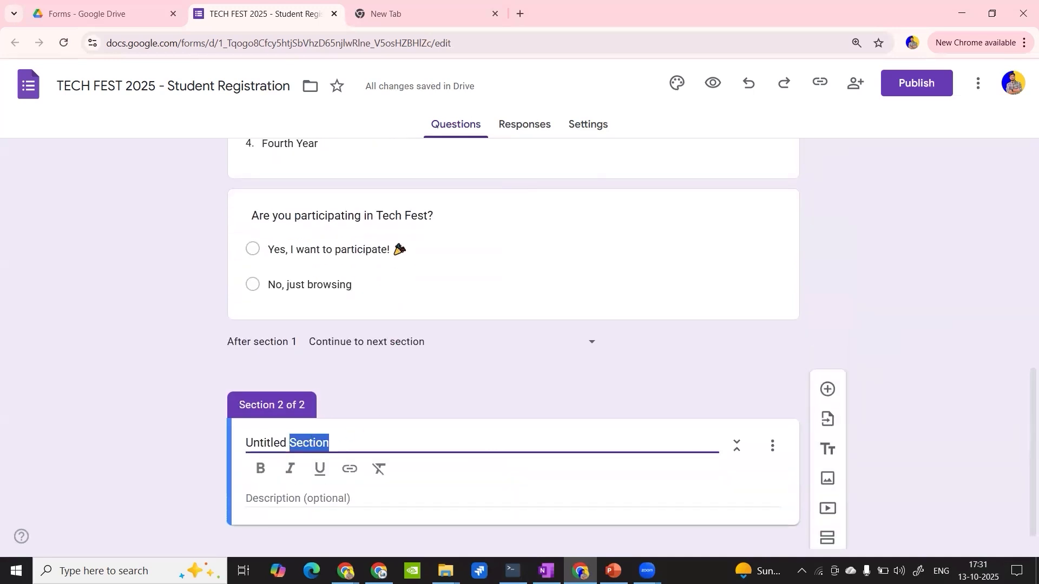
key("alt+Tab")
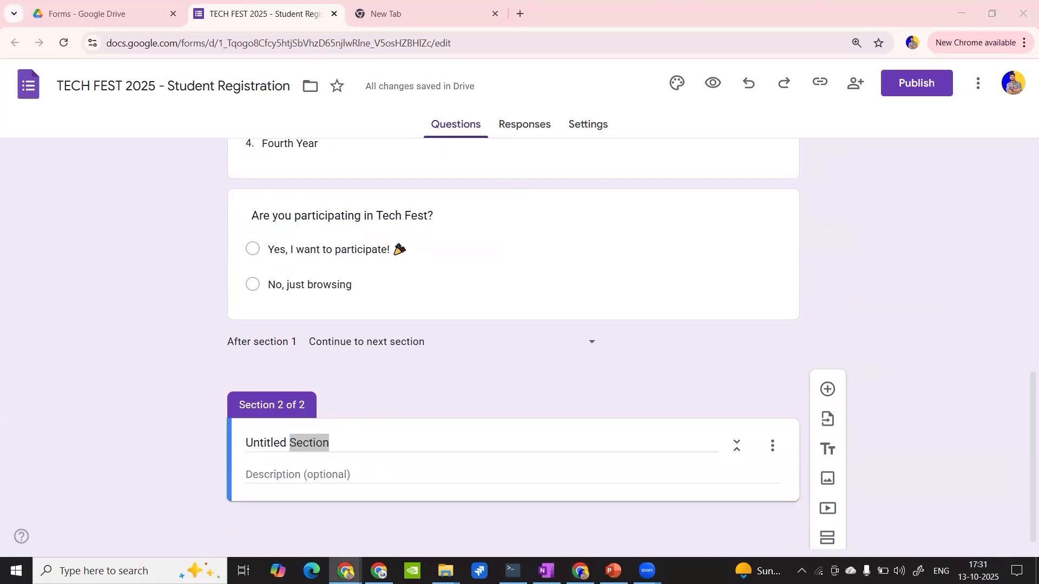
left_click(287, 456)
left_click(286, 444)
key("ctrl+a")
type("Schedule & Preferences")
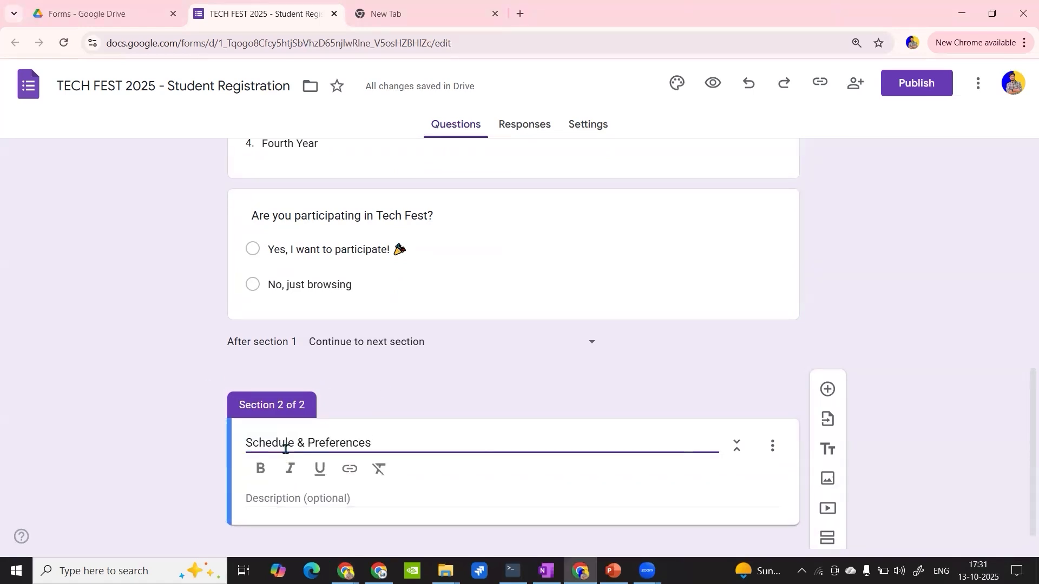
- Add a question titled "Pick your preferred time for each event" to the Schedule & Preferences section, without a leading space
scroll(412, 408, "down", 1)
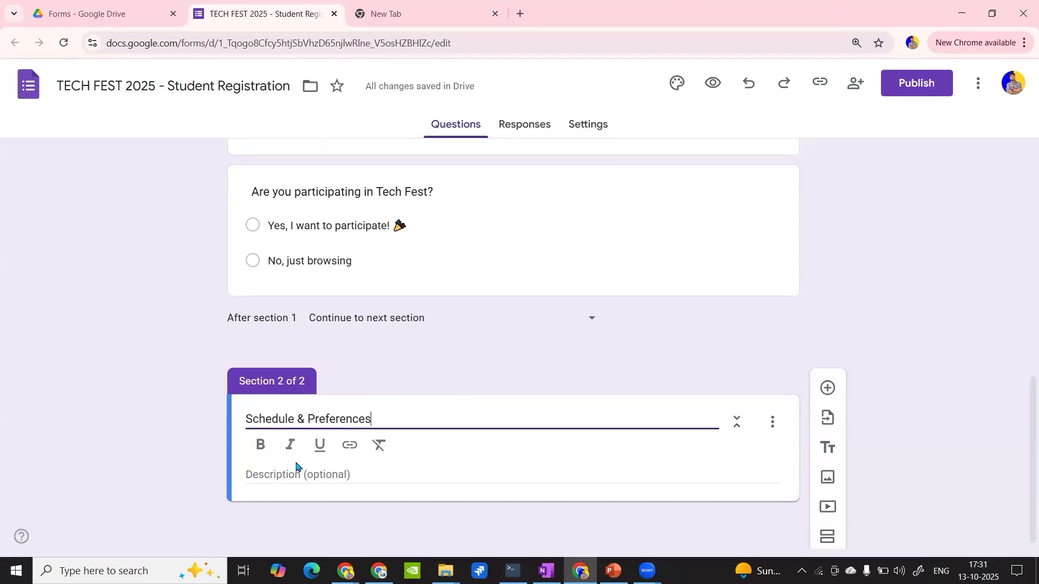
scroll(313, 439, "up", 9)
scroll(334, 291, "down", 2)
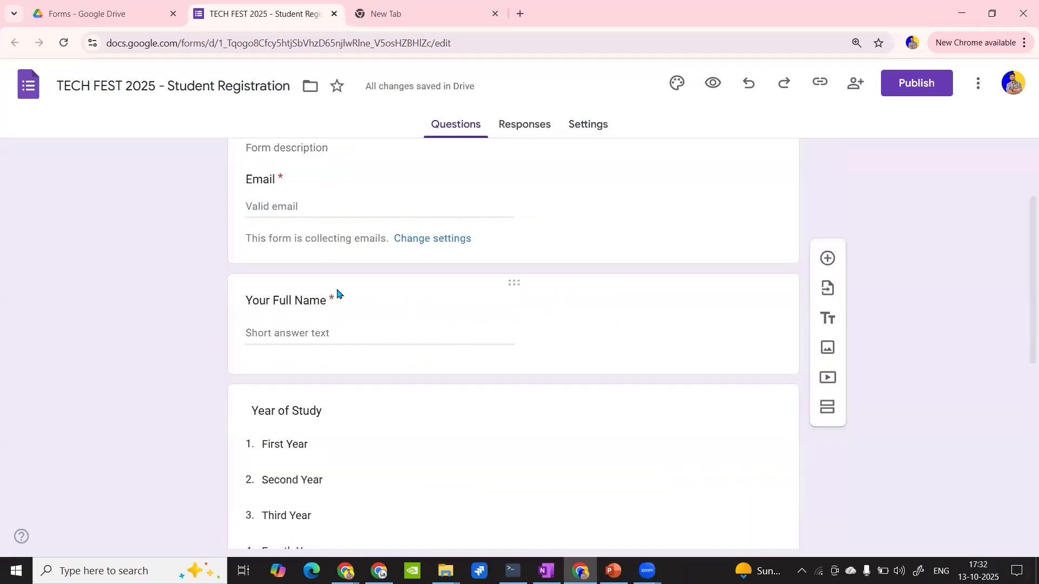
scroll(337, 293, "down", 7)
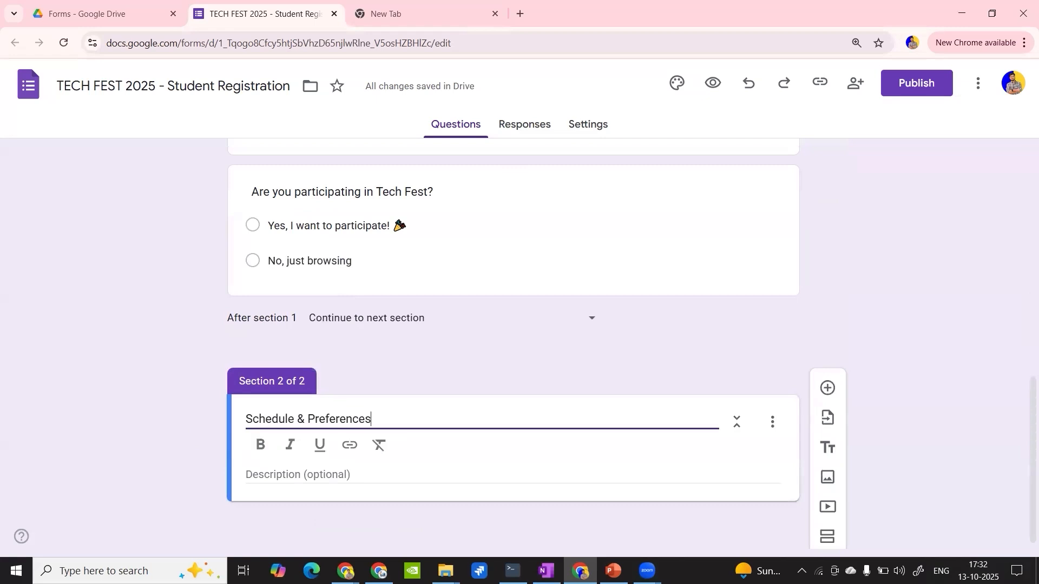
left_click(826, 389)
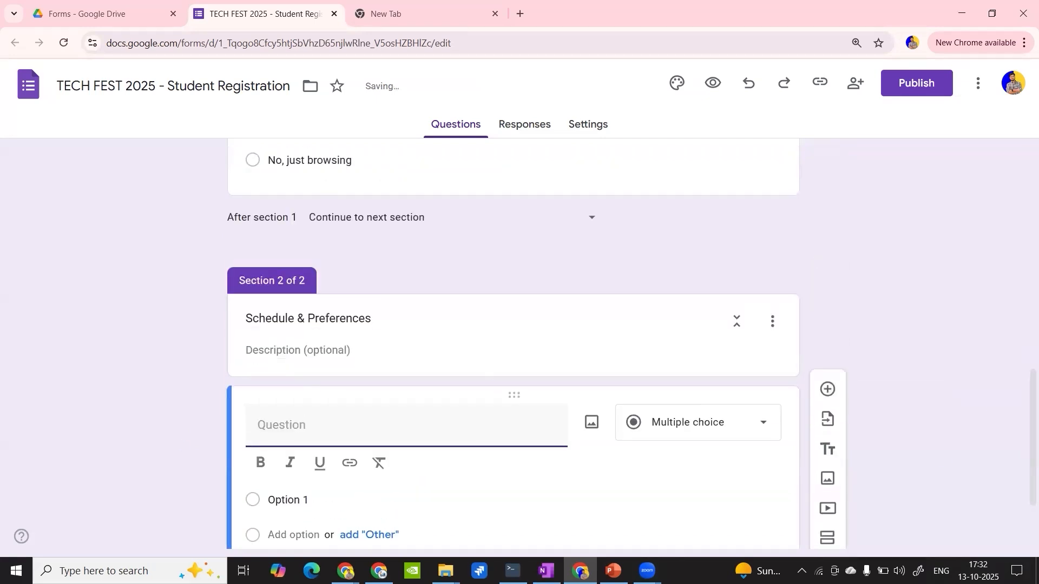
key("alt+Tab")
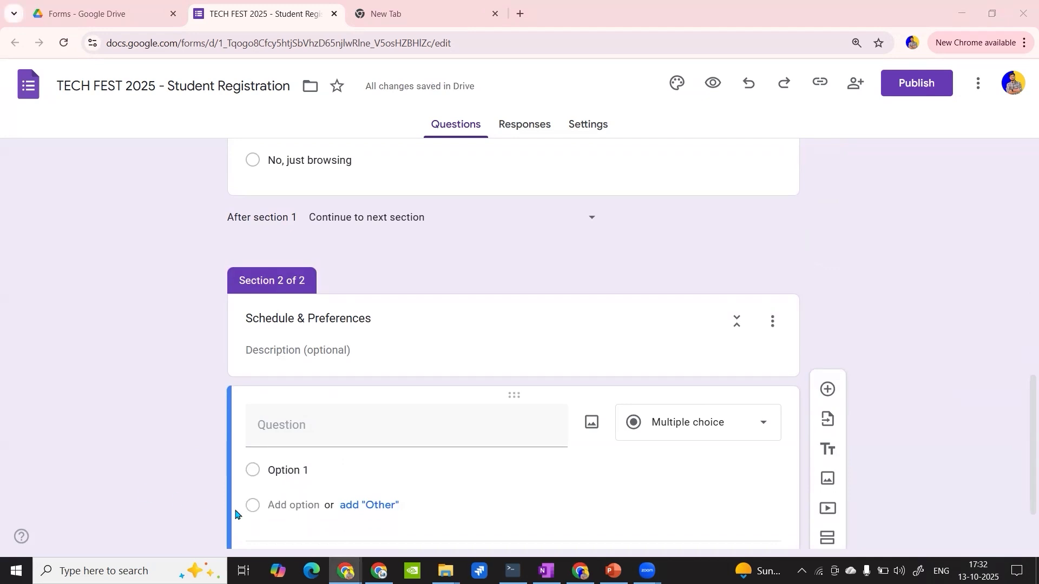
left_click(317, 422)
type("Pick your preferred time for each event")
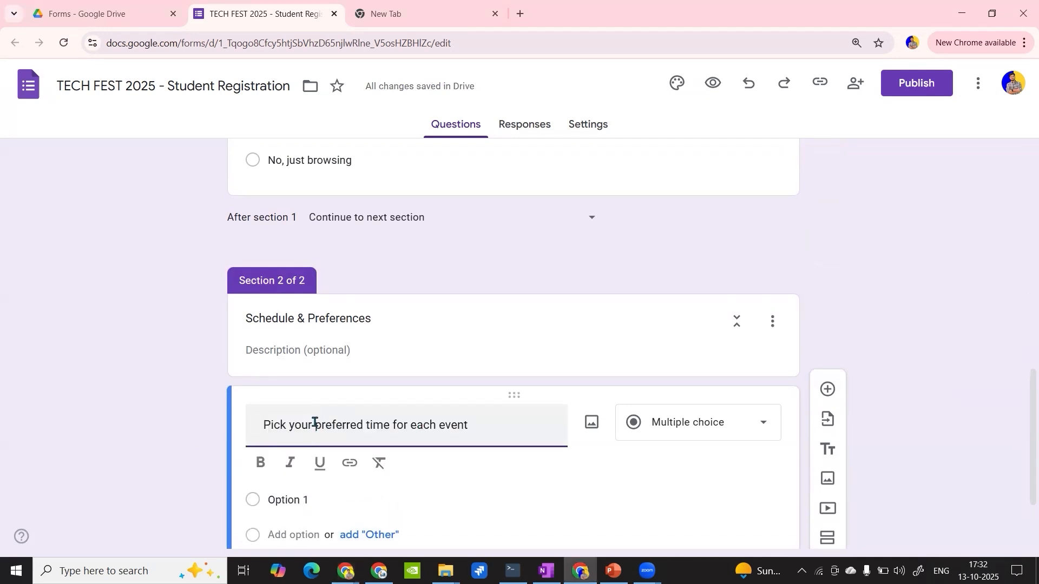
left_click(261, 424)
key("BackSpace")
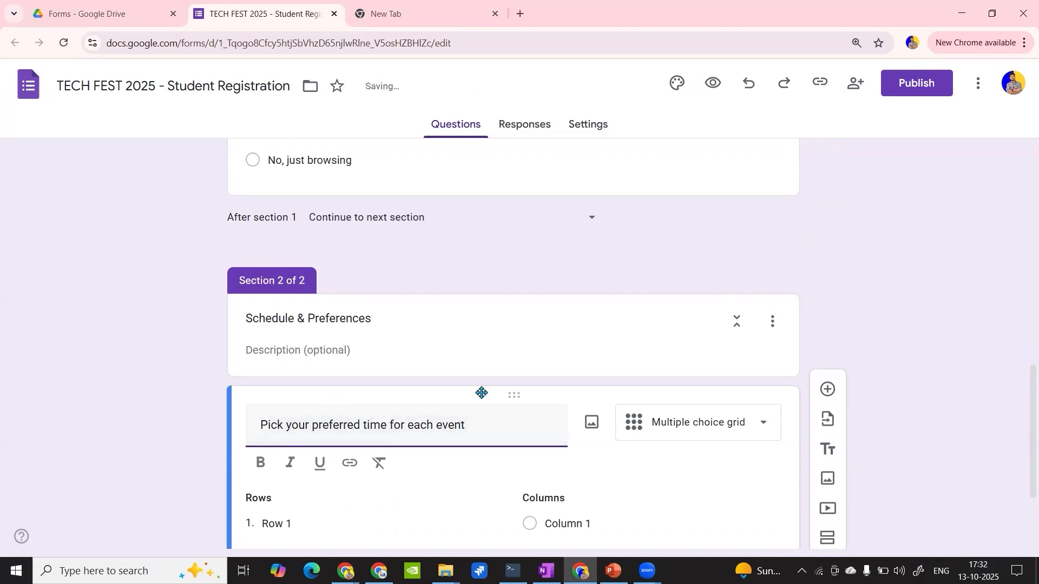
- Choose Multiple choice grid as the type of the preferred time question
left_click(742, 436)
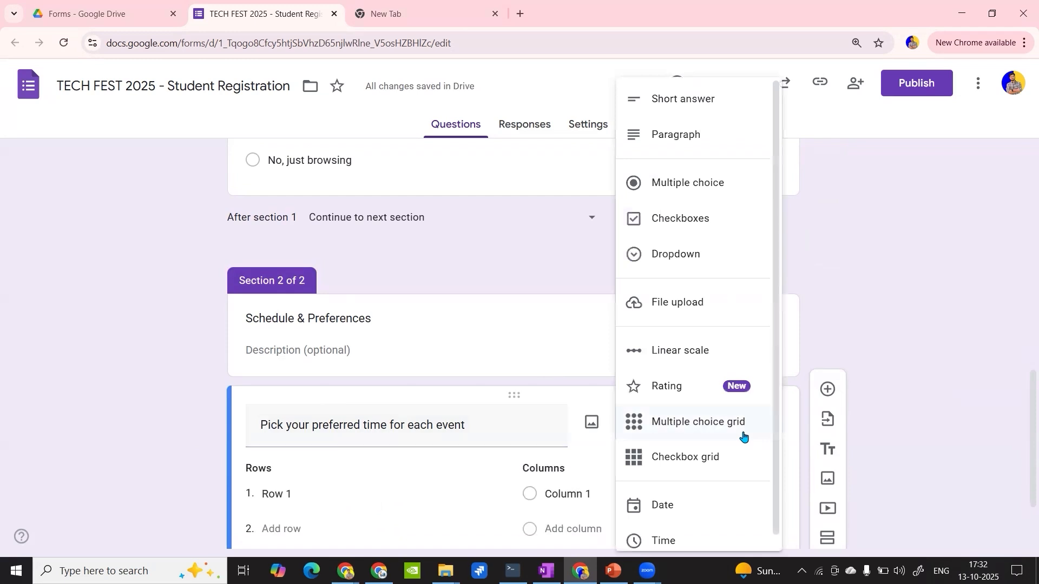
scroll(53, 420, "down", 2)
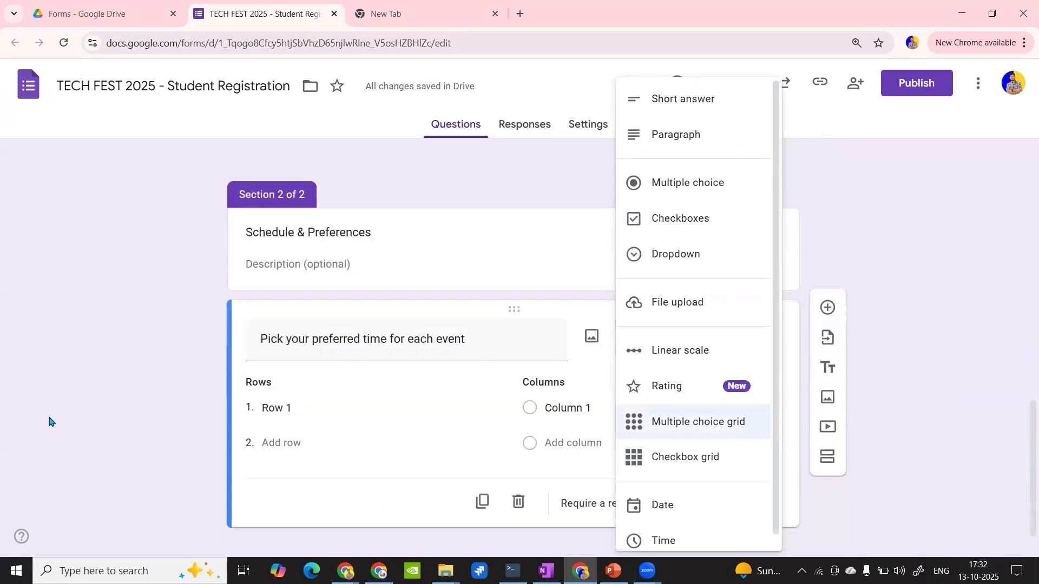
left_click(108, 370)
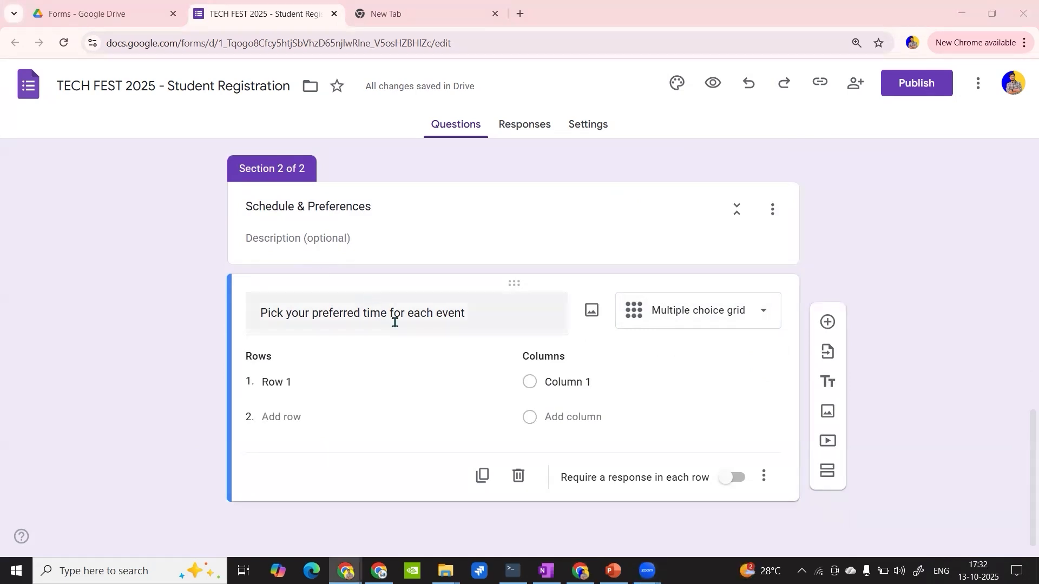
- Fill the grid's rows with Coding Competition, Hackathon, Tech Quiz and Workshop
left_click(325, 381)
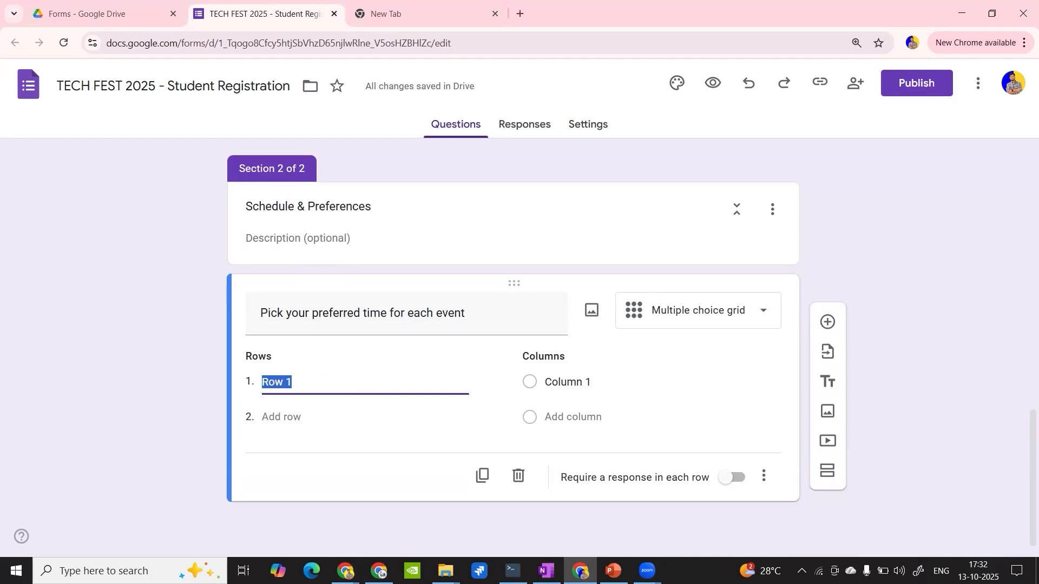
key("alt+Tab")
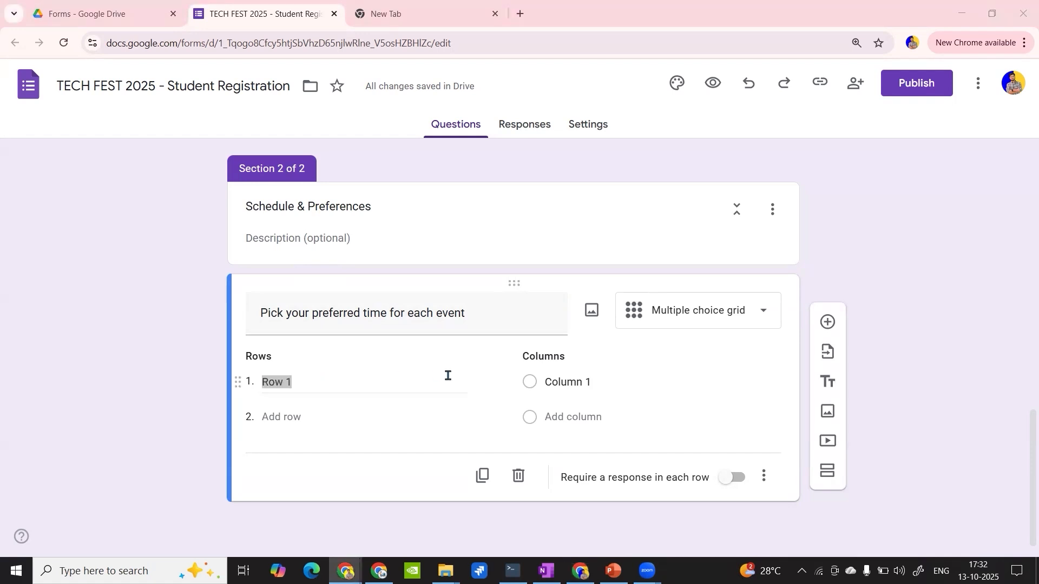
key("alt+Tab")
left_click(320, 382)
triple_click(319, 382)
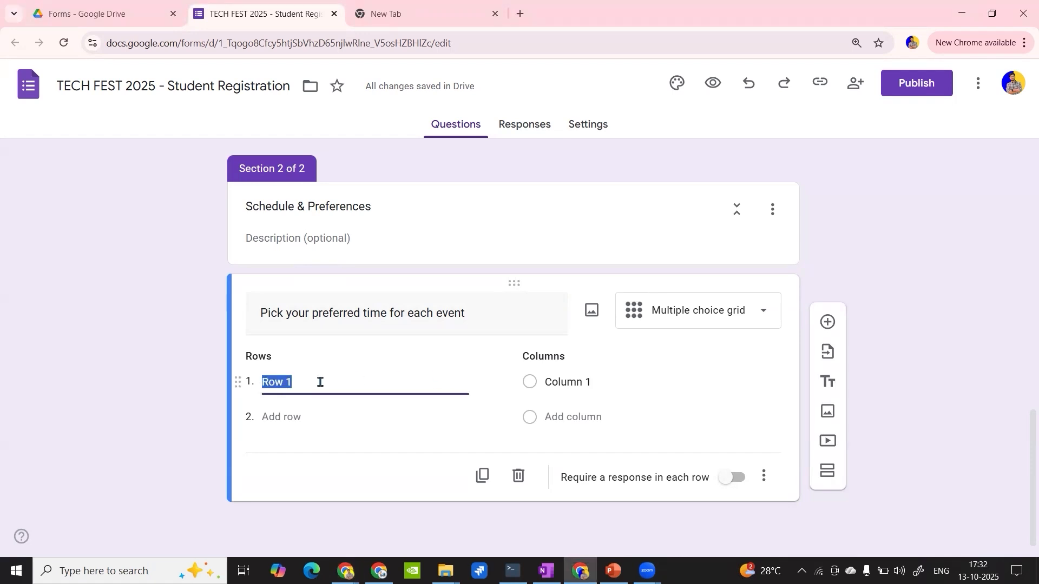
type("Coding Competition Hackathon Tech Quiz Workshop")
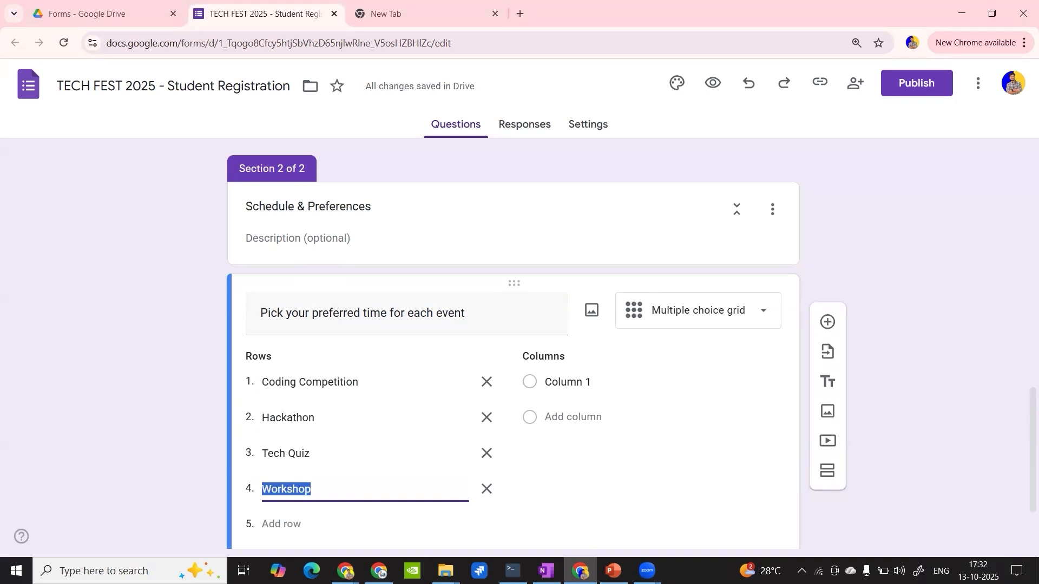
- Fill the grid's columns with 9:00 AM - 12:00 PM, 12:00 PM - 3:00 PM and 3:00 PM - 6:00 PM
key("alt+Tab")
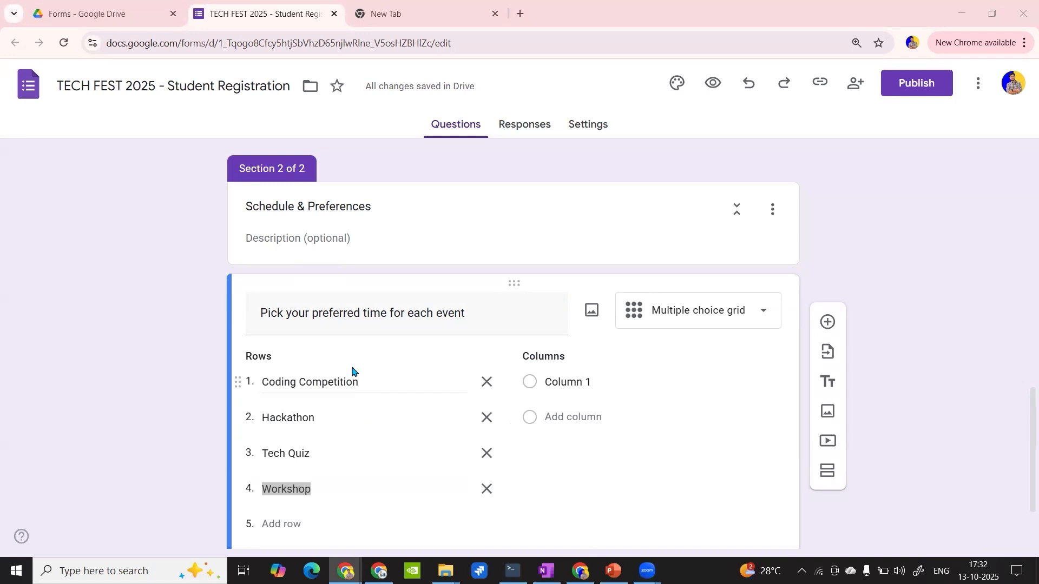
left_click(651, 384)
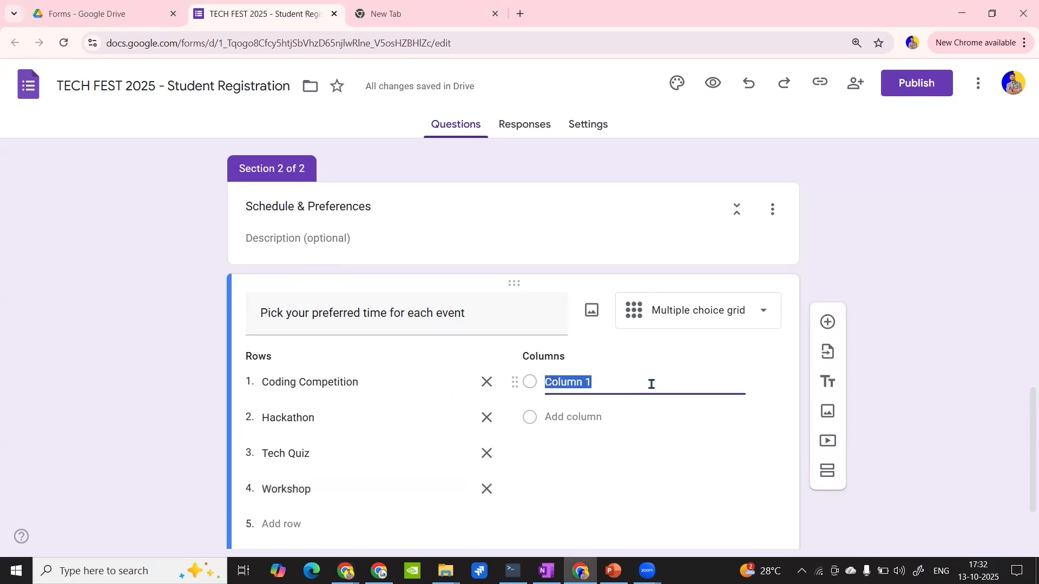
type("9:00 AM - 12:00 PM 12:00 PM - 3:00 PM 3:00 PM - 6:00 PM")
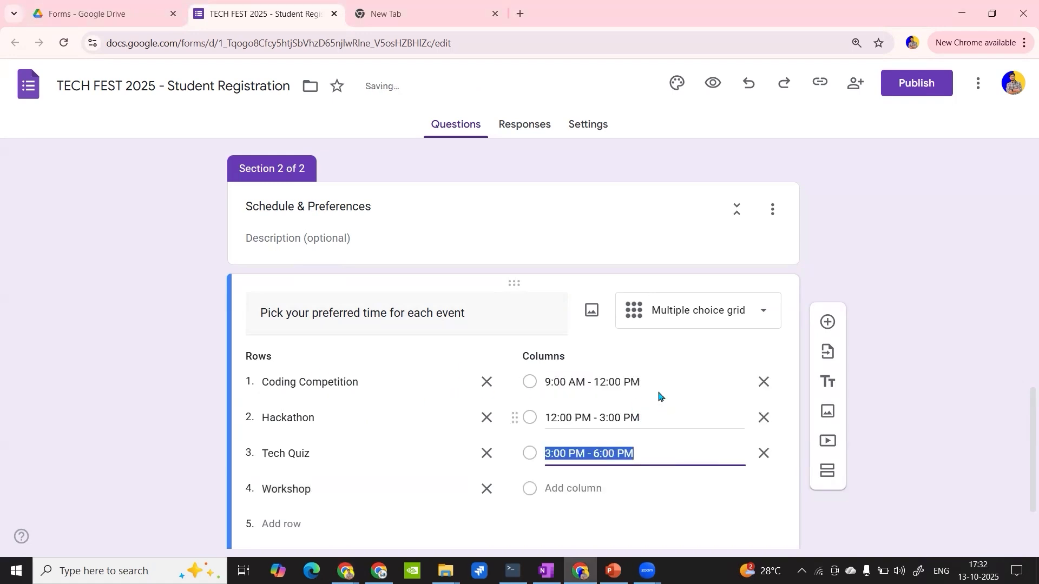
scroll(659, 397, "down", 1)
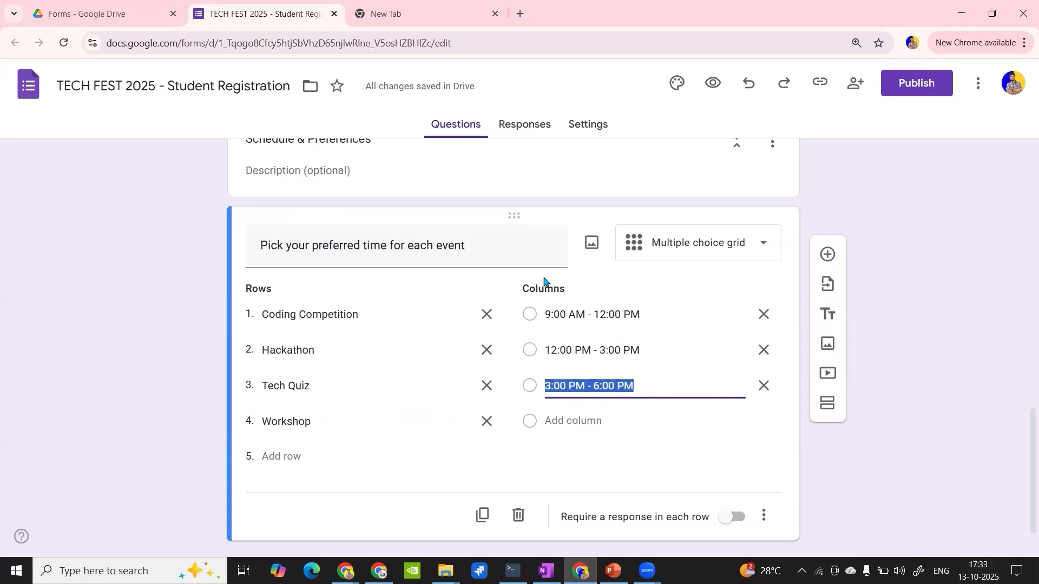
- Open the form's preview and compare its first page with the questions in the editor
left_click(705, 91)
scroll(480, 243, "down", 5)
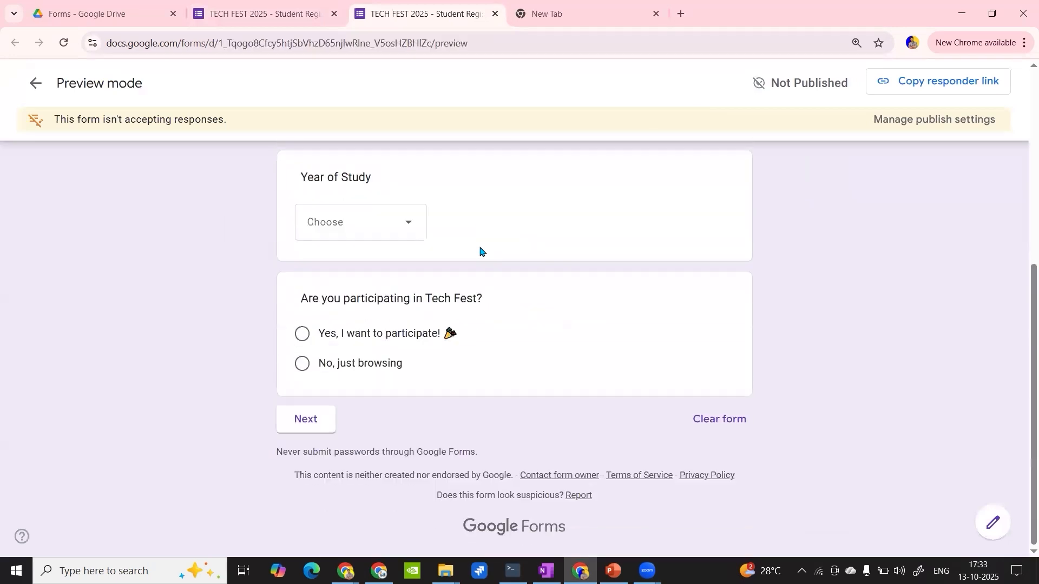
scroll(480, 250, "up", 5)
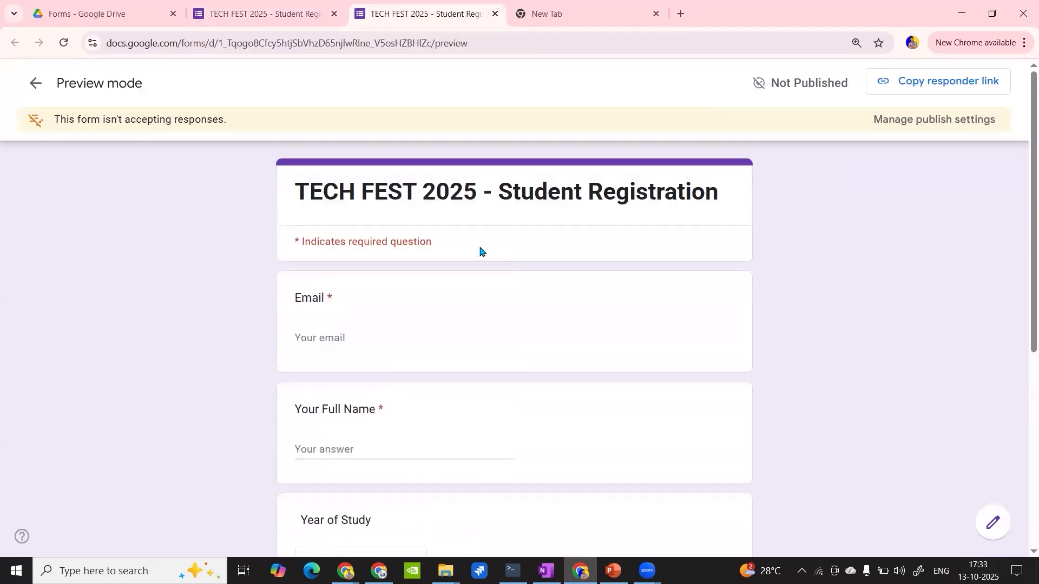
scroll(480, 251, "down", 6)
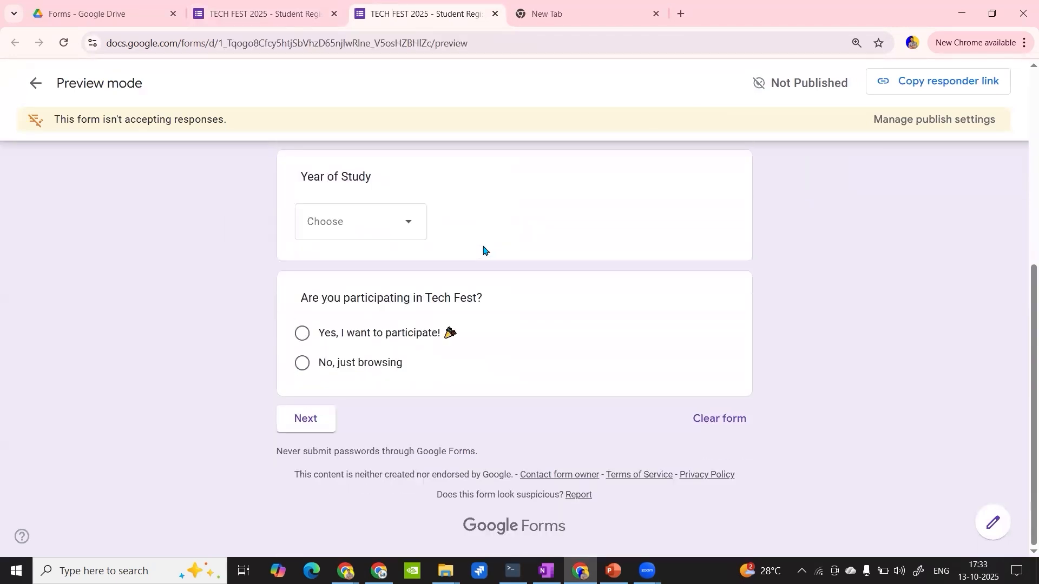
scroll(486, 227, "up", 5)
left_click(291, 3)
scroll(469, 312, "up", 10)
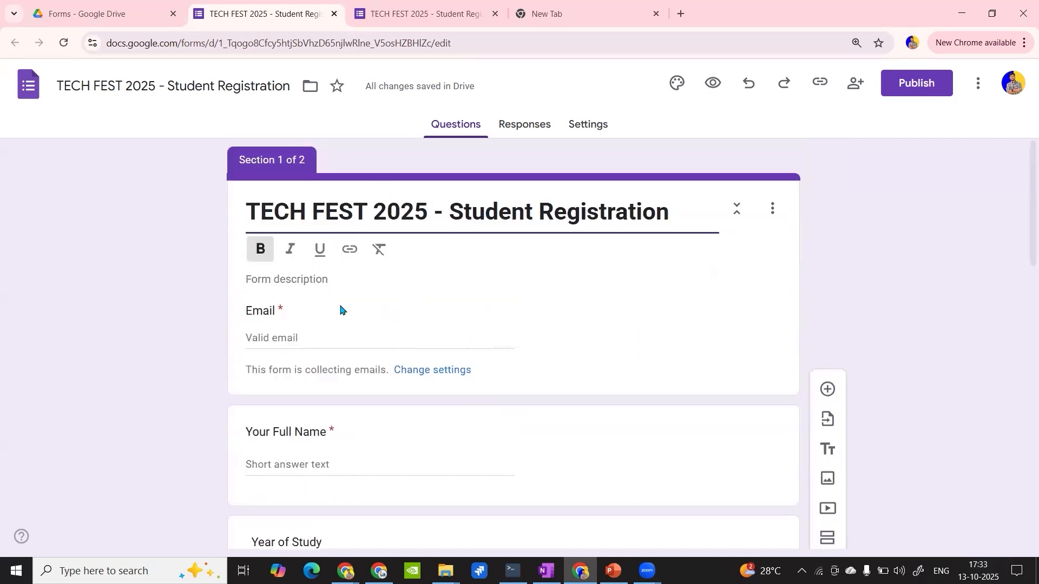
scroll(328, 235, "down", 10)
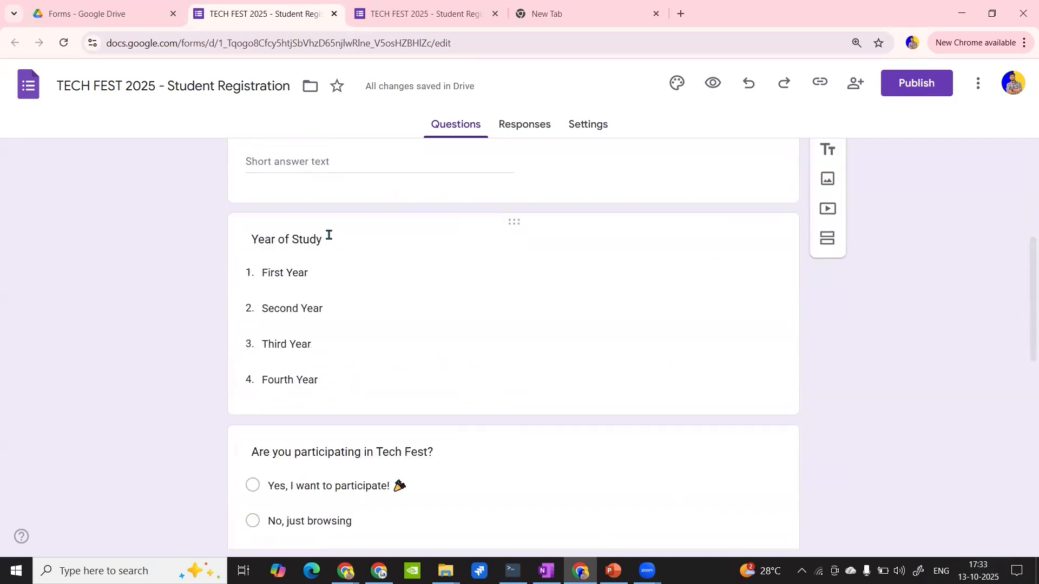
scroll(385, 267, "up", 10)
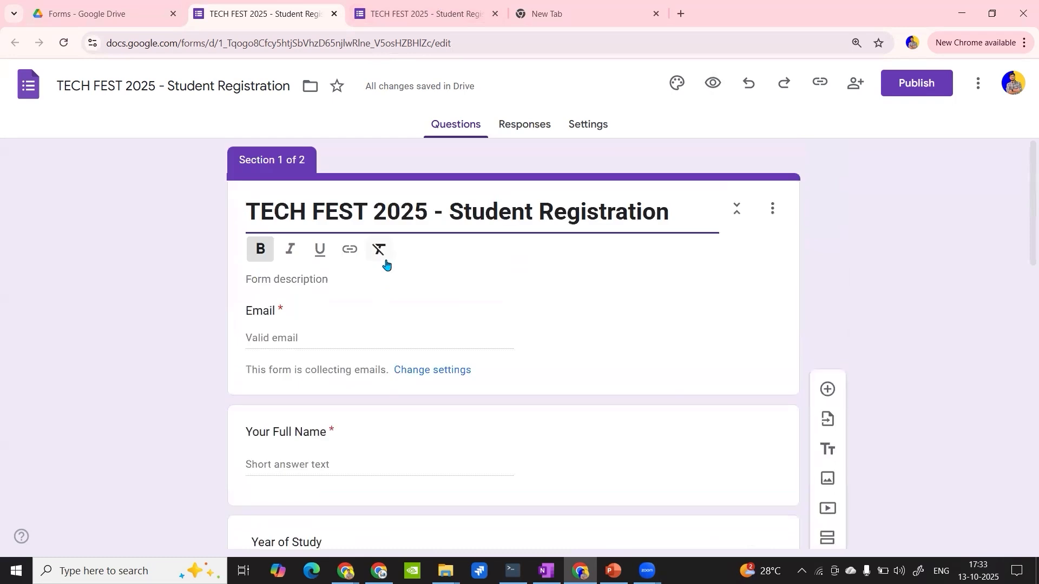
left_click(429, 3)
scroll(440, 267, "down", 5)
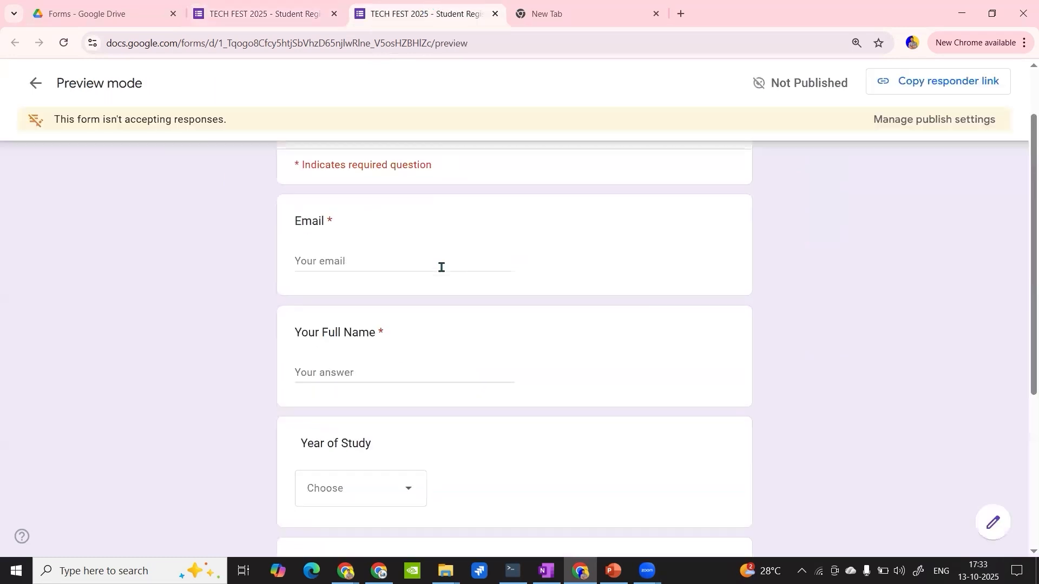
- Enter a sample email address in the preview's Email question
scroll(441, 268, "up", 5)
left_click(346, 341)
scroll(346, 262, "down", 2)
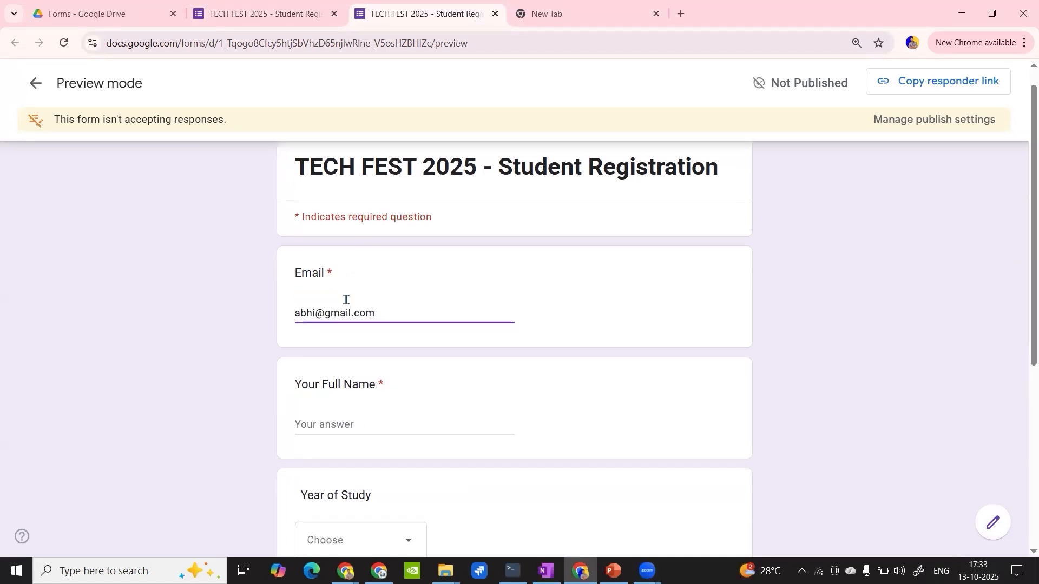
left_click_drag(316, 270, 367, 270)
left_click(399, 265)
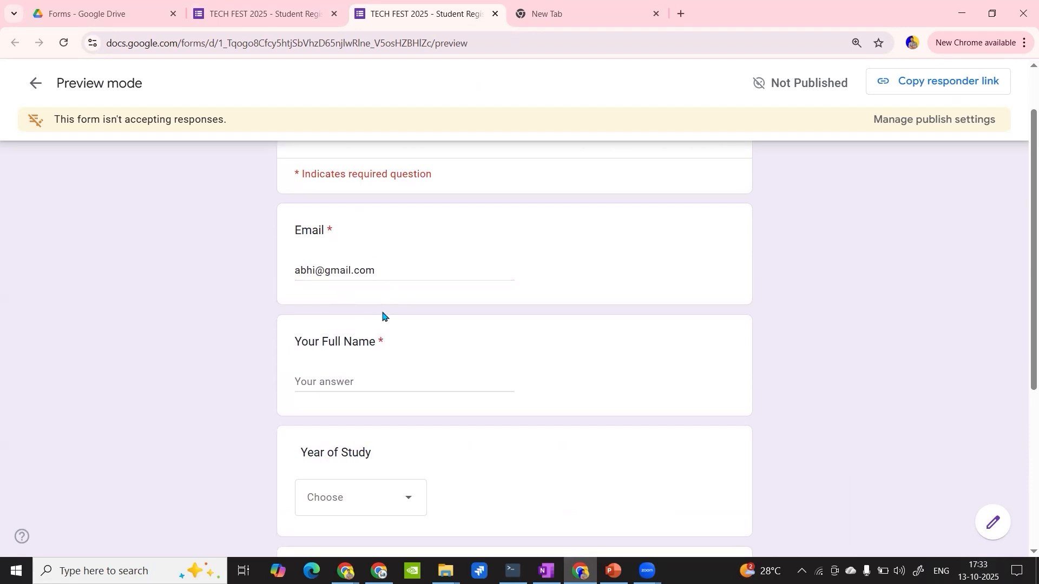
- Fill in the full name in the preview and choose First Year as the year of study
scroll(382, 315, "down", 3)
left_click(326, 246)
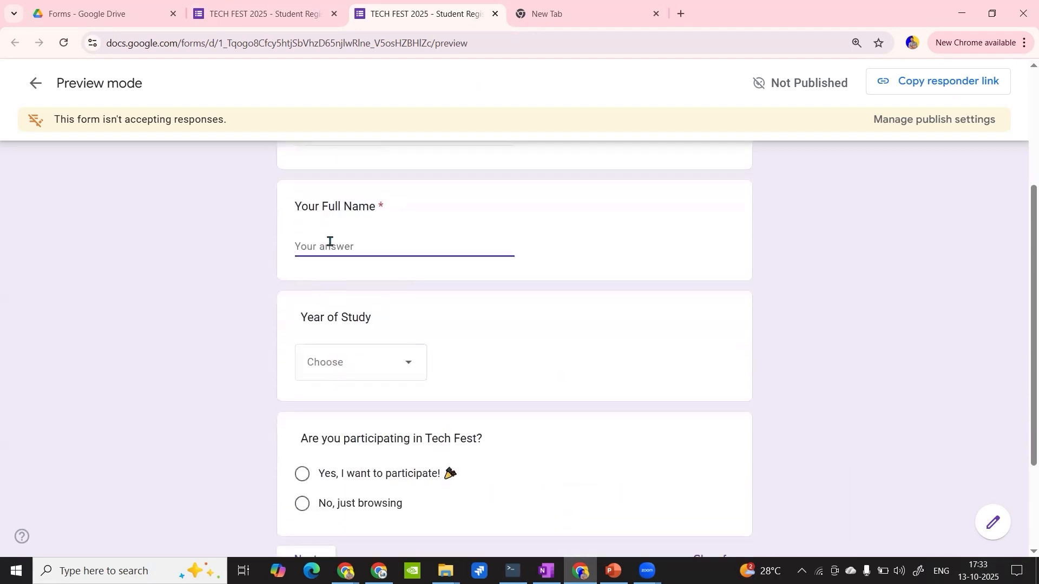
type("A")
left_click(377, 359)
left_click(348, 405)
- Answer the participation question with "Yes, I want to participate!" and continue to the Schedule & Preferences page of the preview
scroll(350, 398, "down", 3)
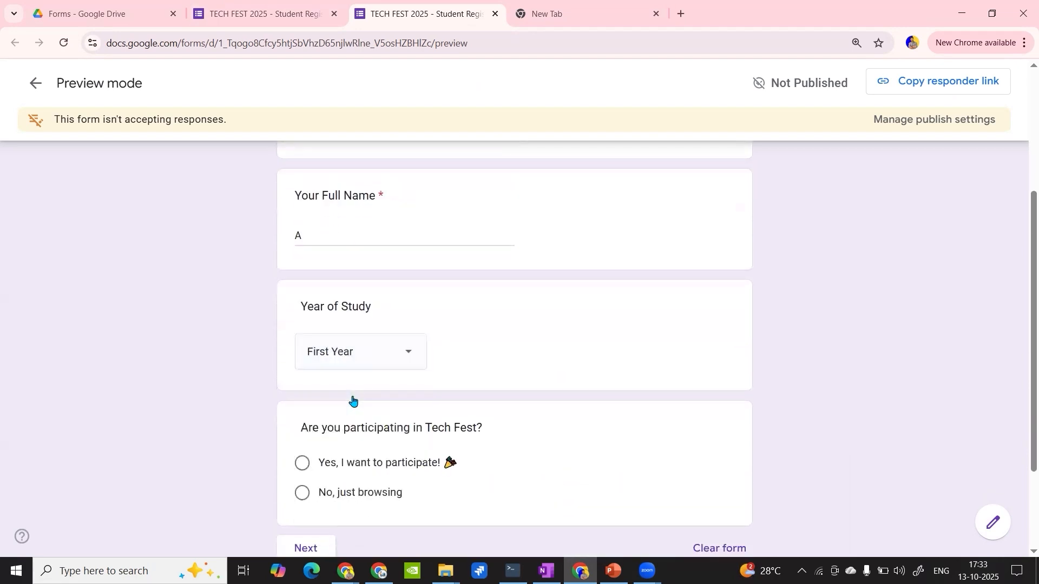
left_click(301, 333)
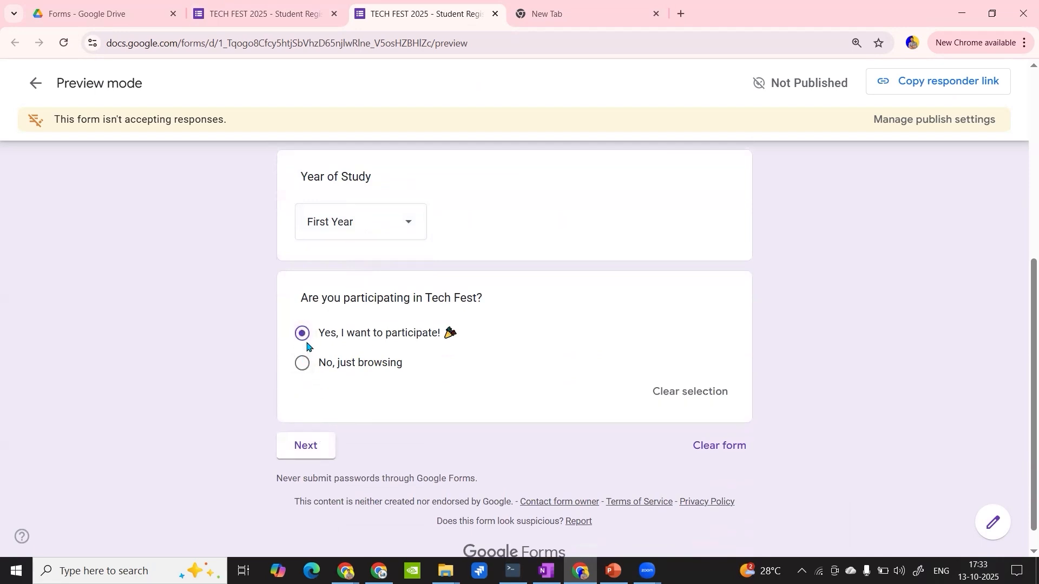
left_click(320, 445)
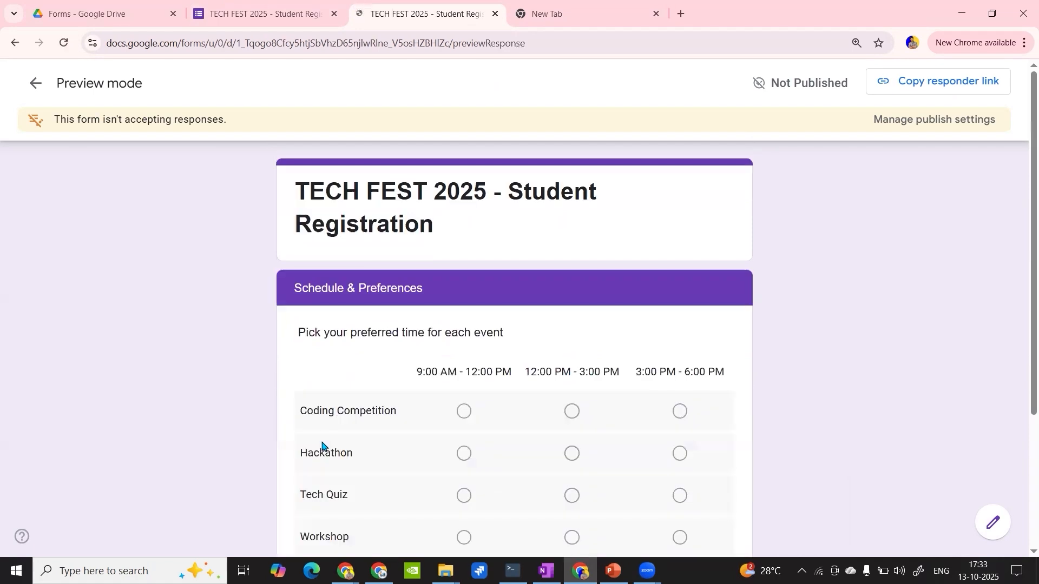
scroll(460, 395, "down", 3)
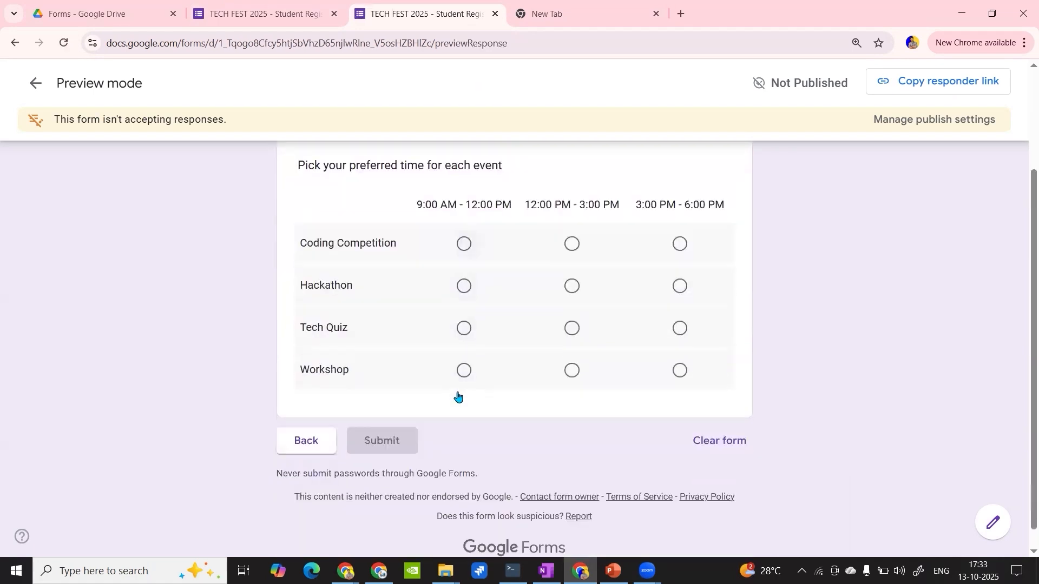
scroll(457, 396, "up", 3)
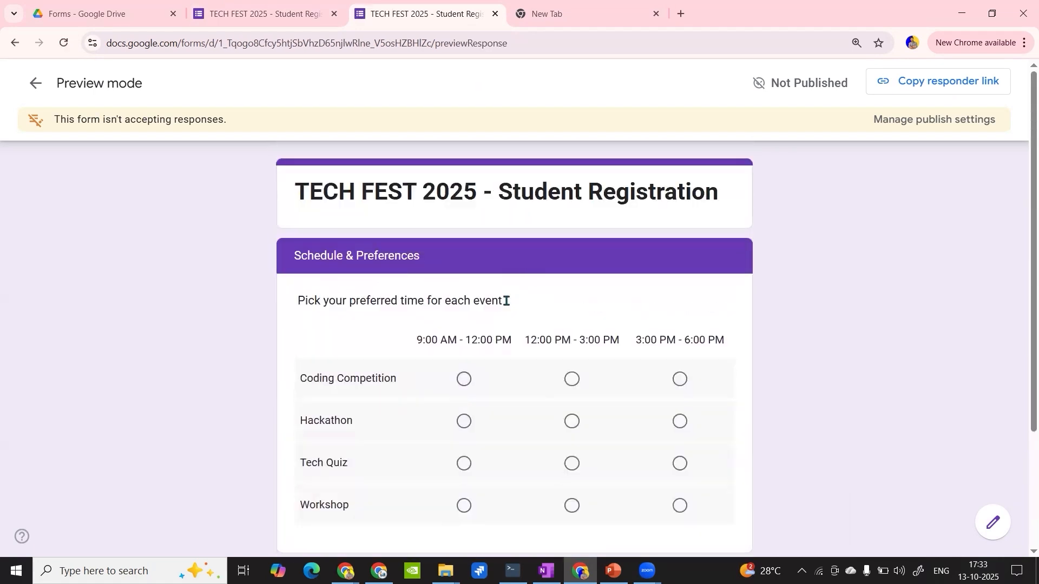
- In the preview grid, pick 12:00 PM - 3:00 PM for Coding Competition and Tech Quiz, and 9:00 AM - 12:00 PM for Hackathon and Workshop
scroll(503, 349, "down", 2)
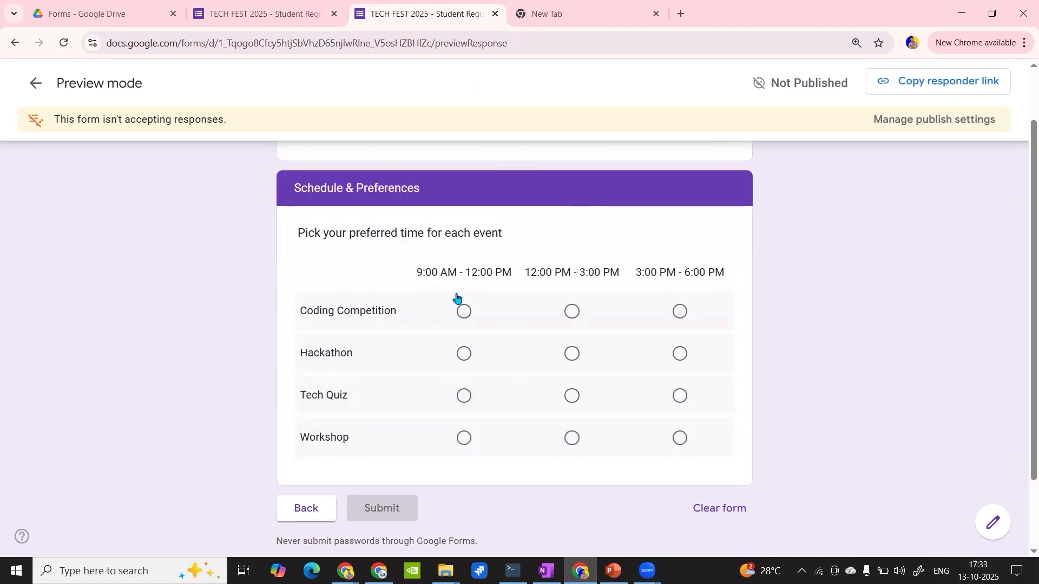
left_click(572, 312)
left_click(679, 311)
left_click(573, 314)
left_click(462, 357)
left_click(575, 407)
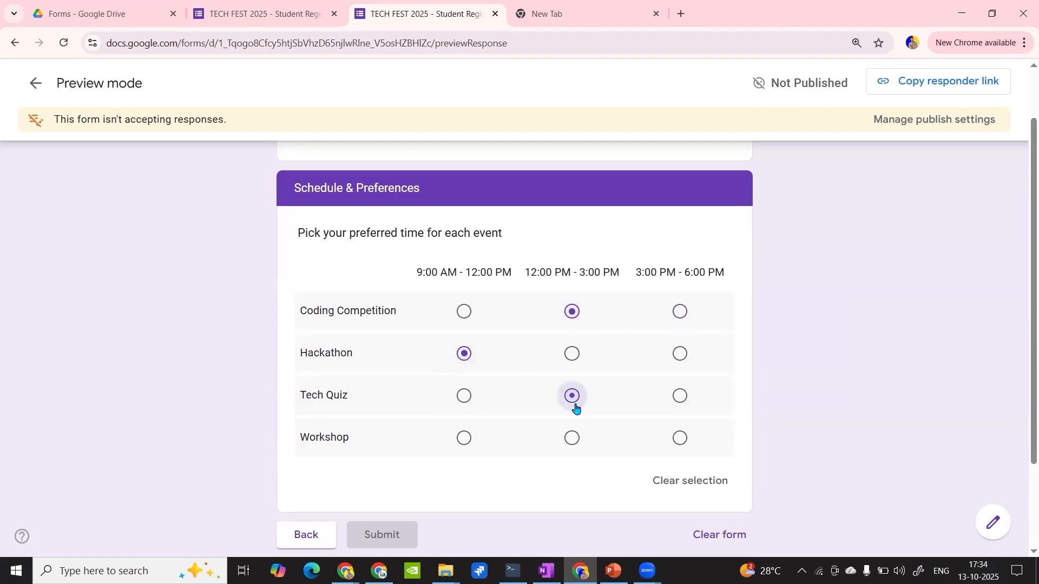
left_click(468, 441)
- Return to the form editor and review the Schedule & Preferences section with its event-time grid
left_click(312, 11)
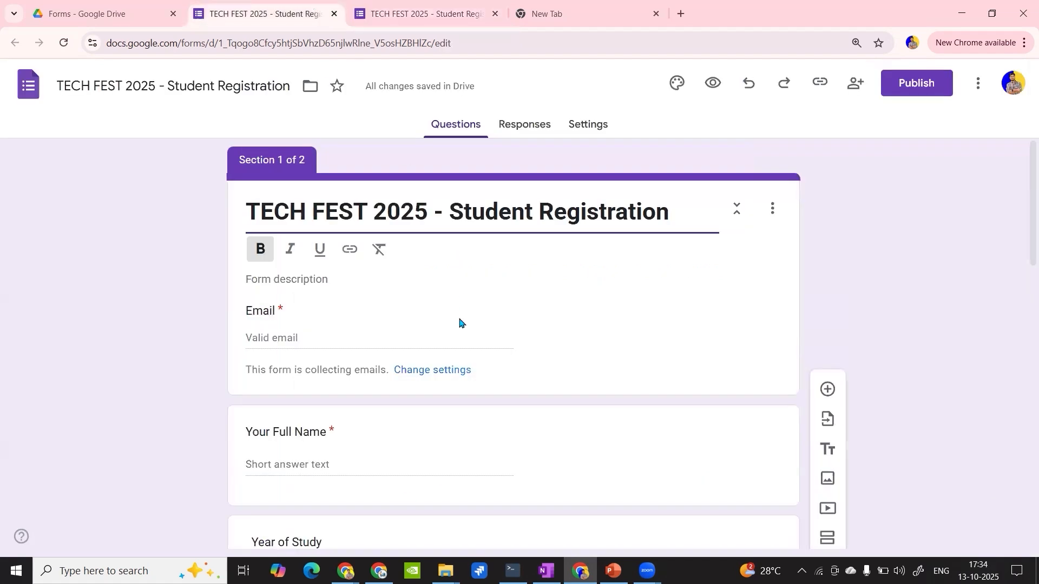
scroll(459, 320, "down", 15)
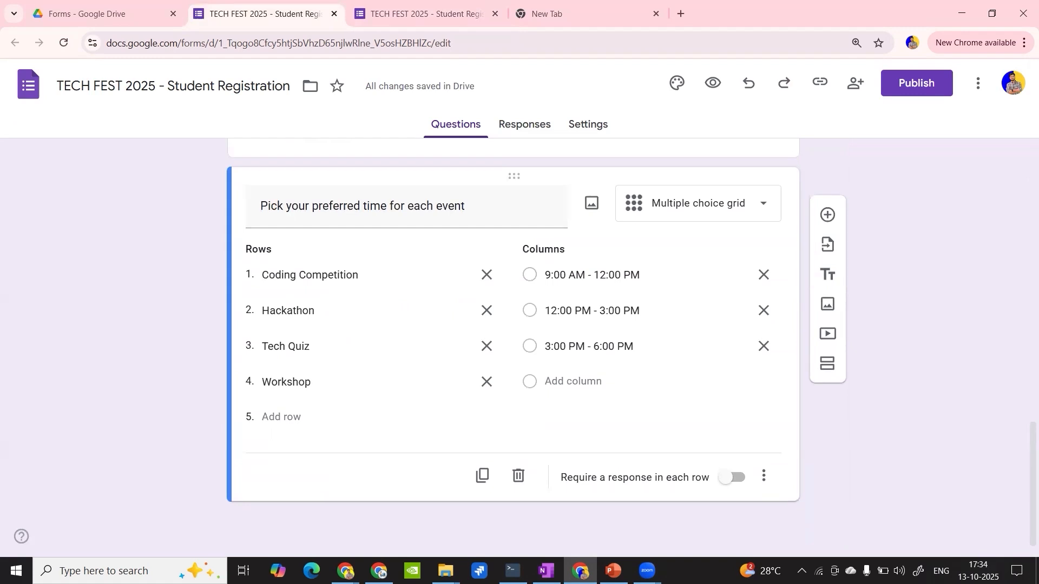
left_click(345, 570)
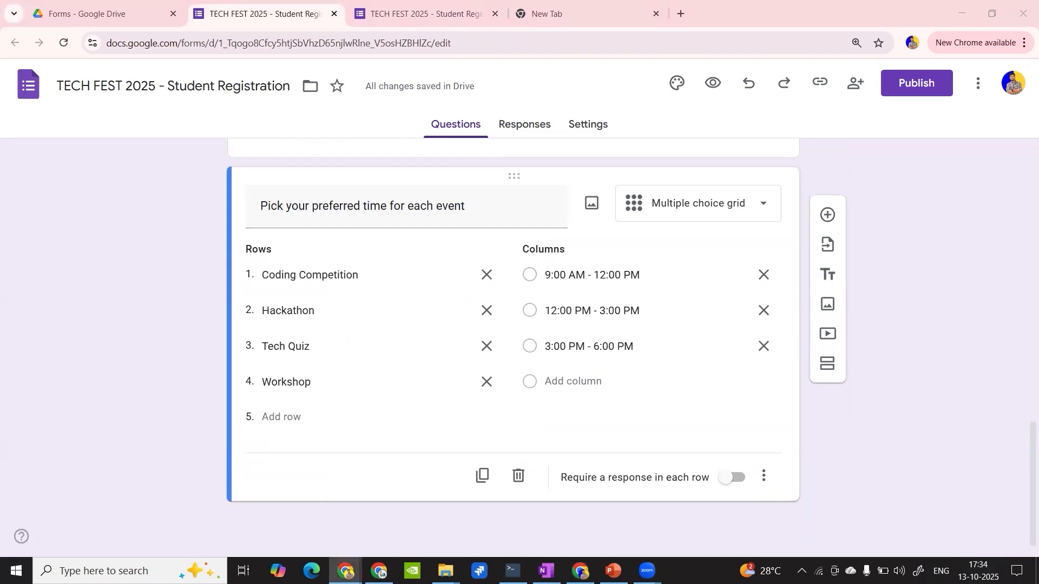
scroll(379, 249, "up", 3)
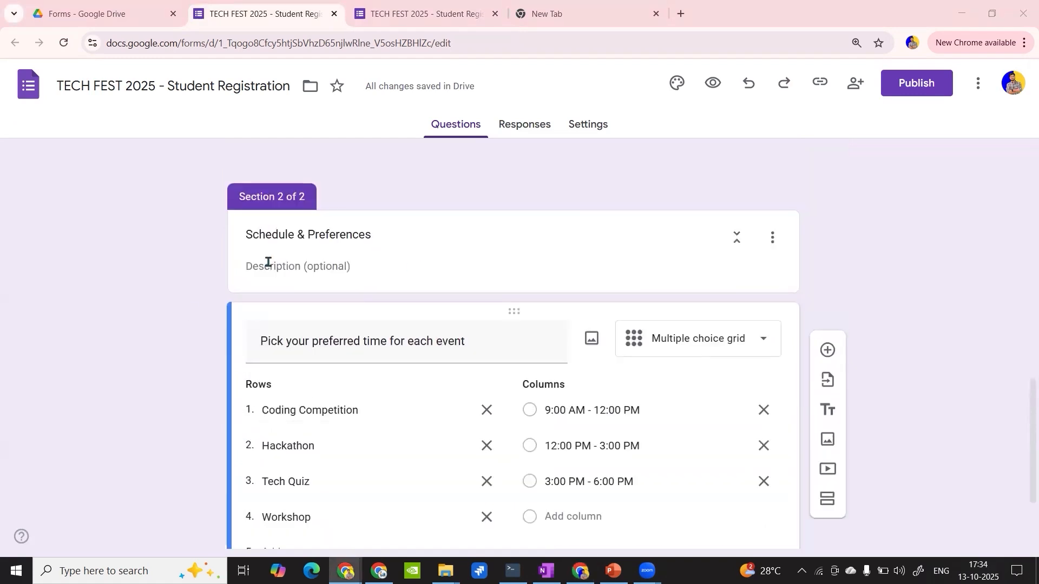
left_click(498, 303)
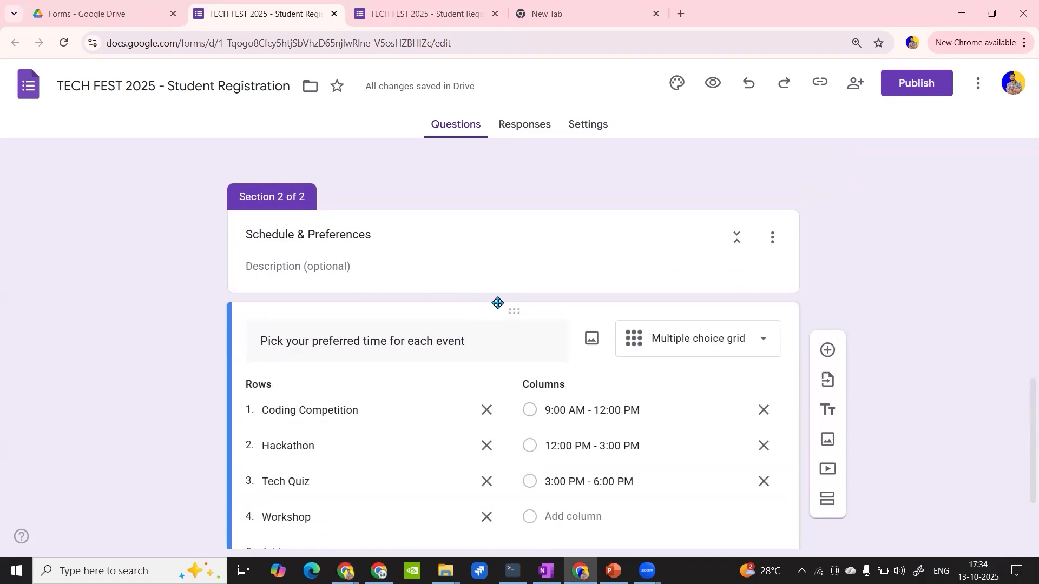
scroll(498, 303, "down", 1)
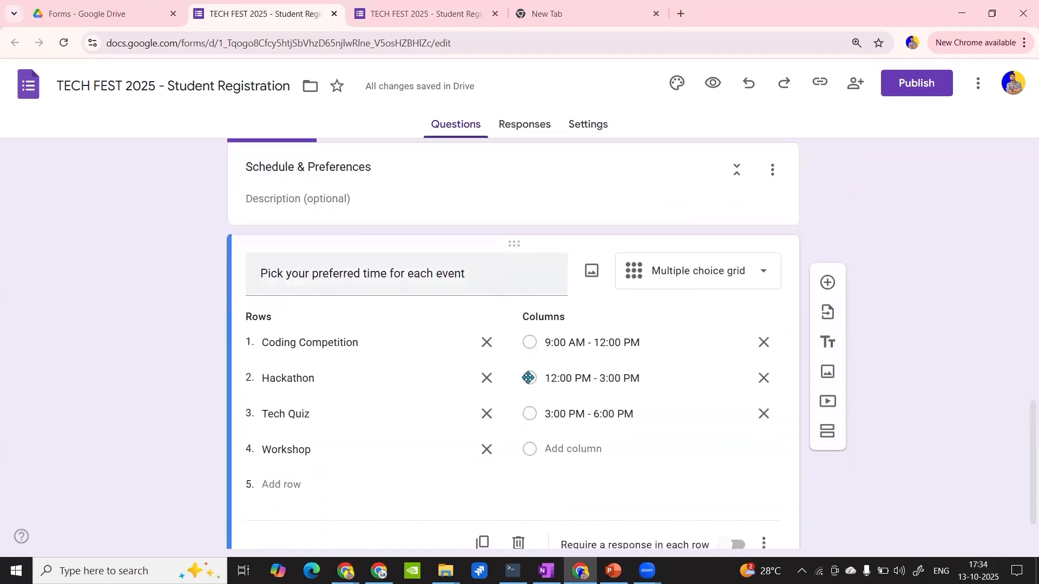
left_click(497, 276)
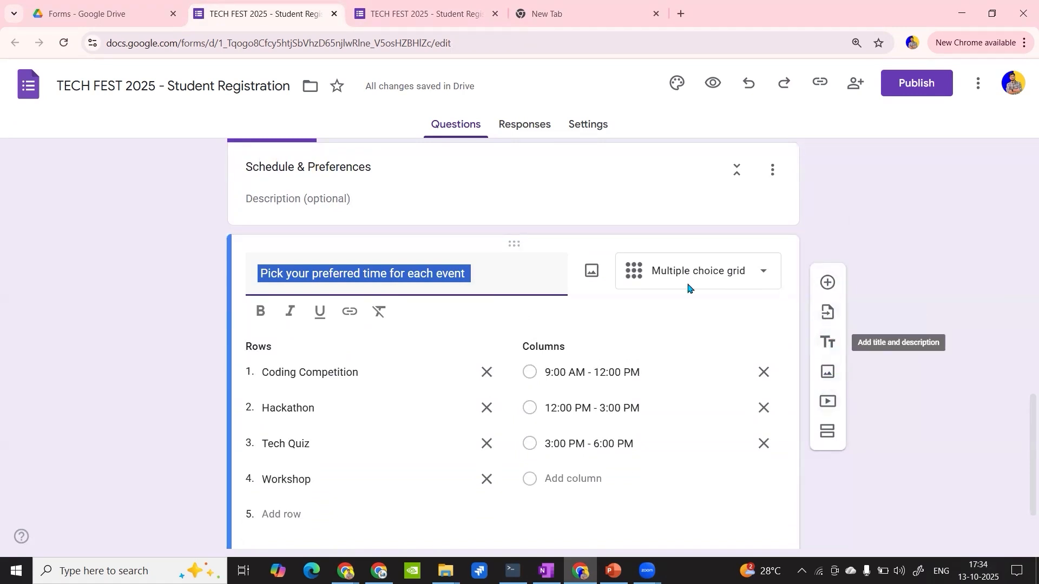
left_click(826, 432)
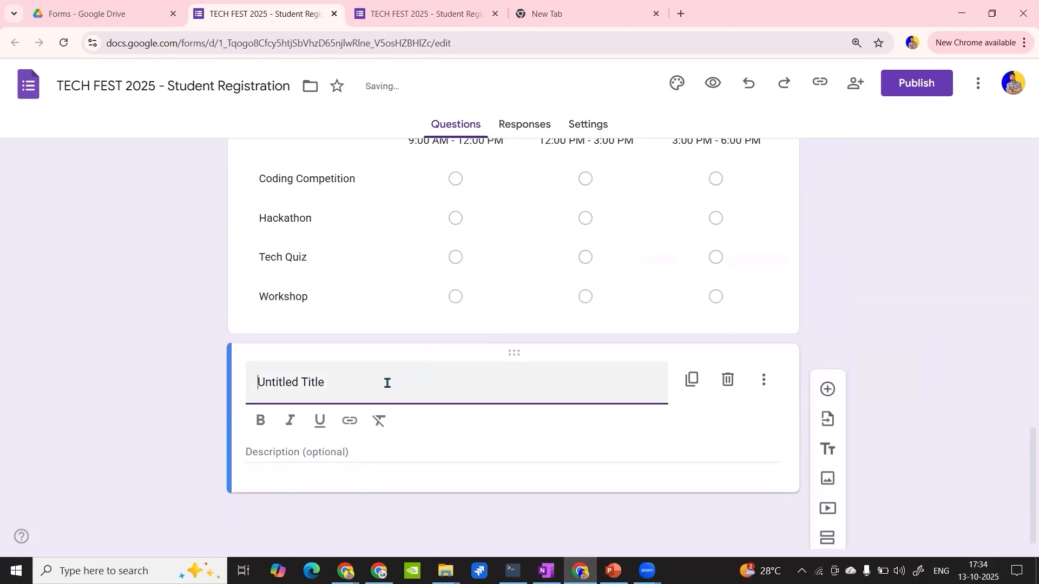
left_click(729, 381)
- Try adding a title block below the Schedule & Preferences header that reads only "Students pick ONE time slot for each event"
triple_click(477, 317)
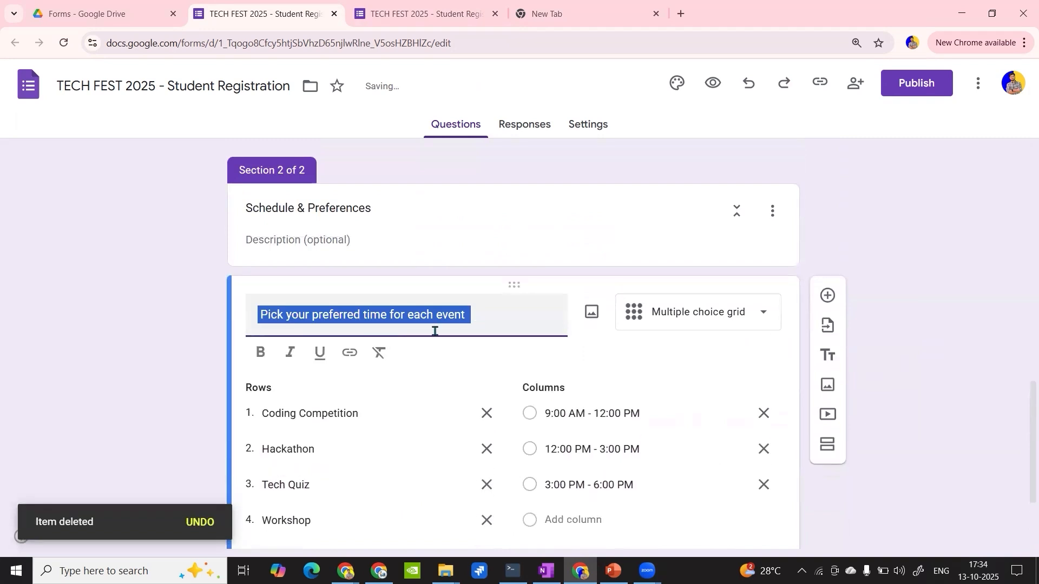
left_click(772, 211)
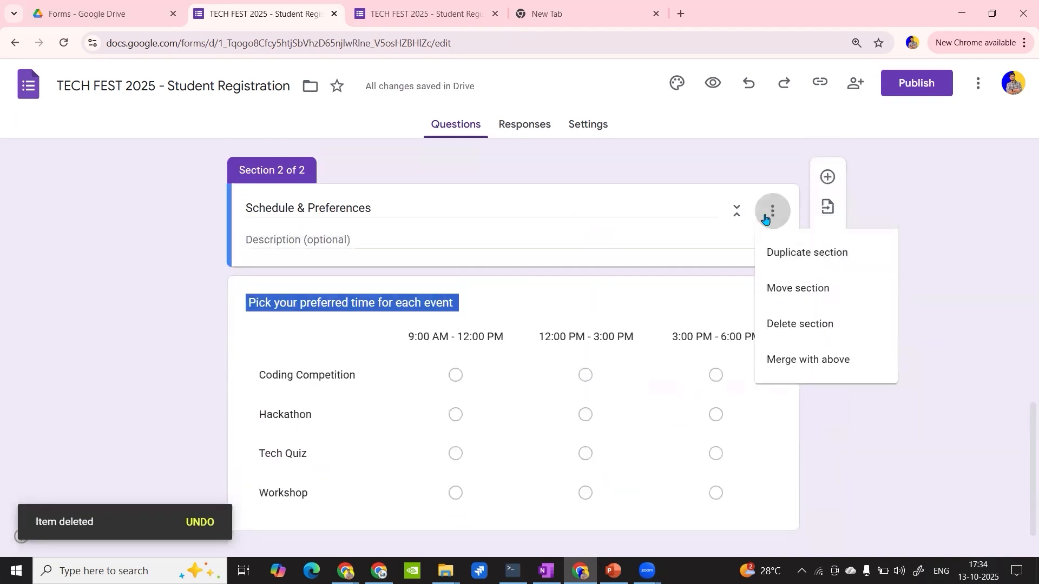
left_click(735, 245)
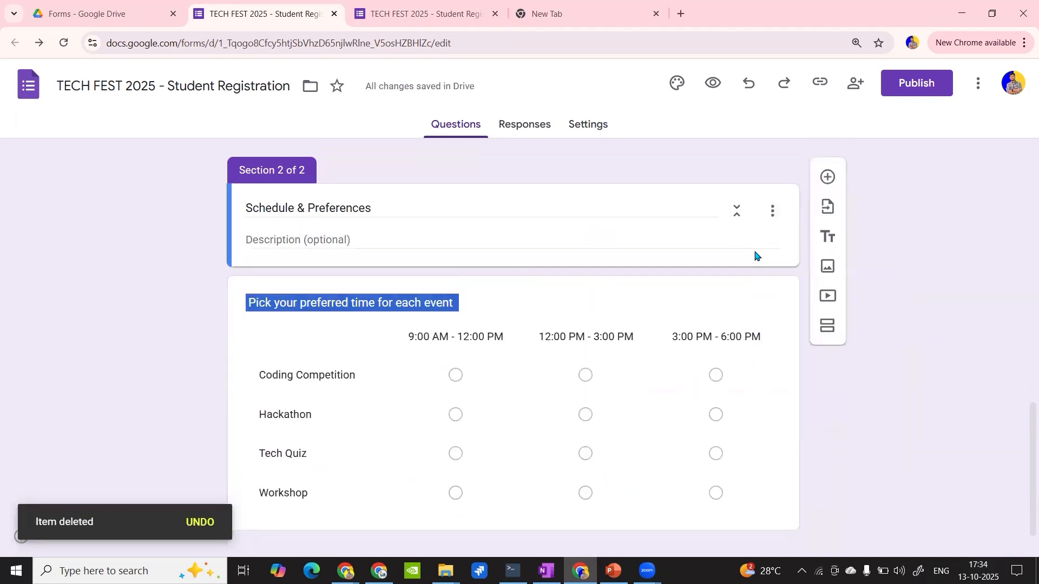
left_click(827, 238)
type("Students pick ONE time slot for each event")
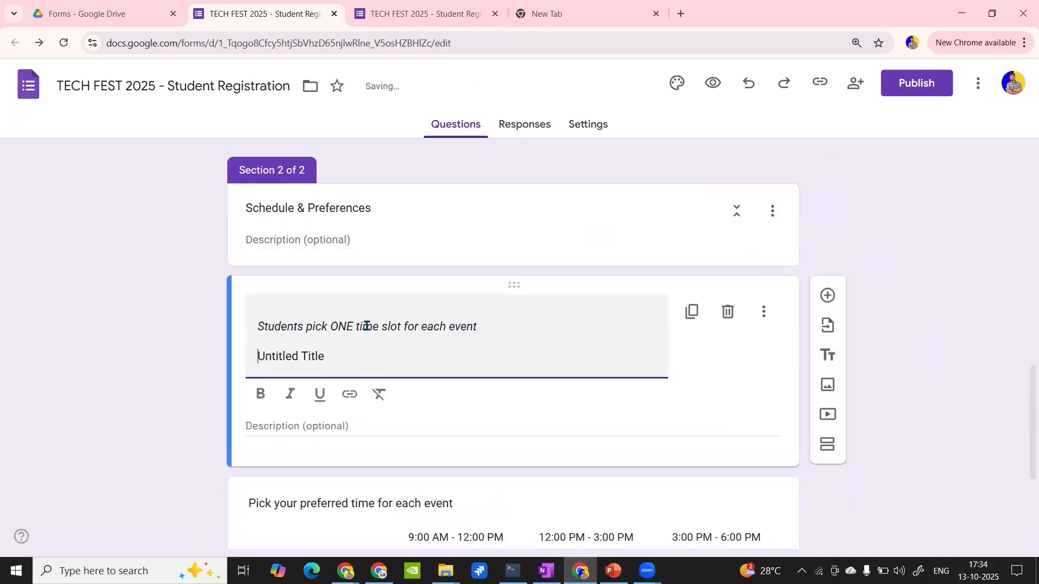
left_click(837, 248)
triple_click(336, 354)
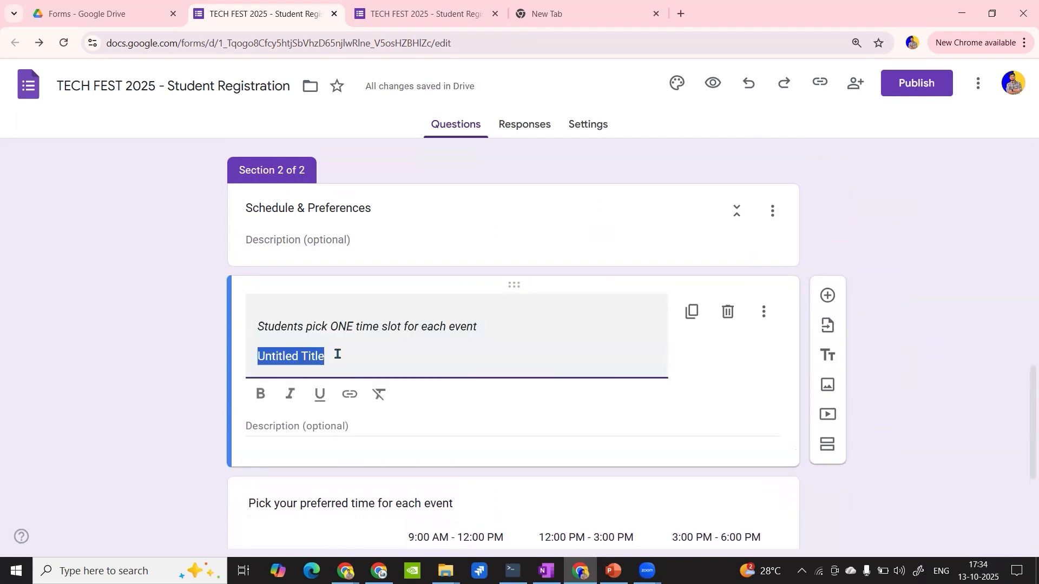
key("BackSpace")
key("BackSpace")
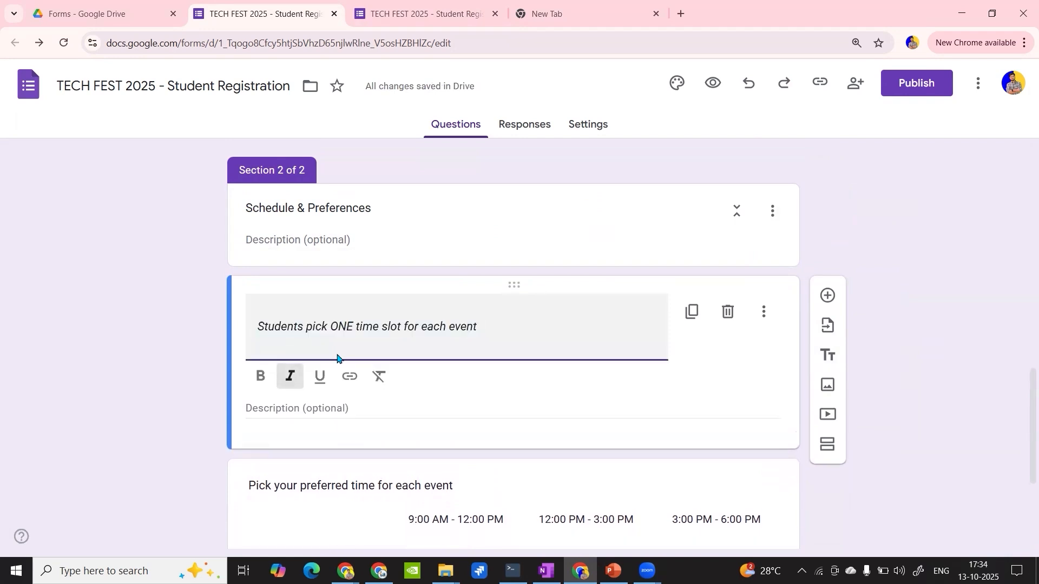
- Delete the title block containing the time-slot note from the Schedule & Preferences section
left_click(904, 264)
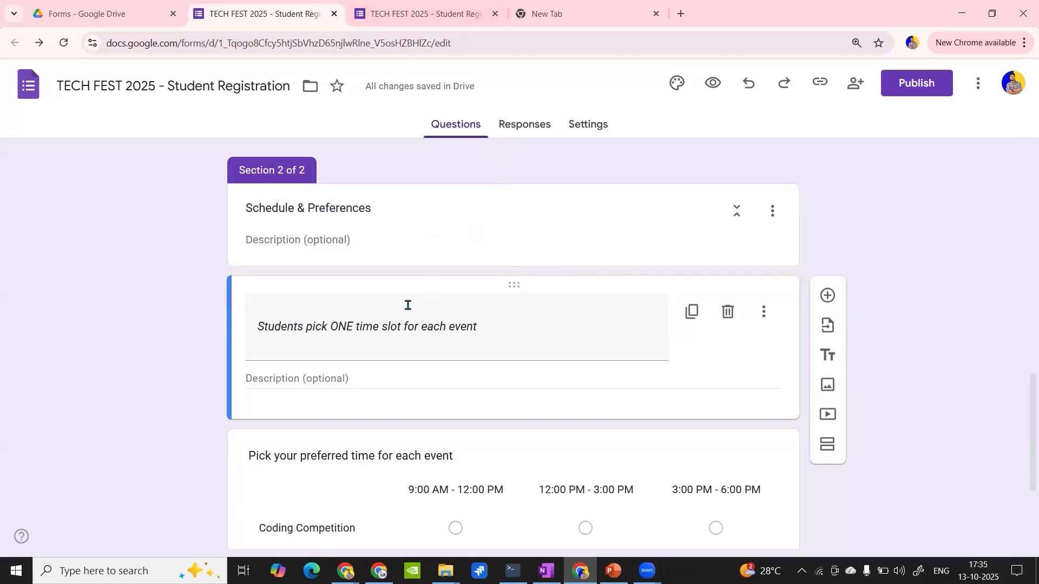
scroll(408, 305, "down", 1)
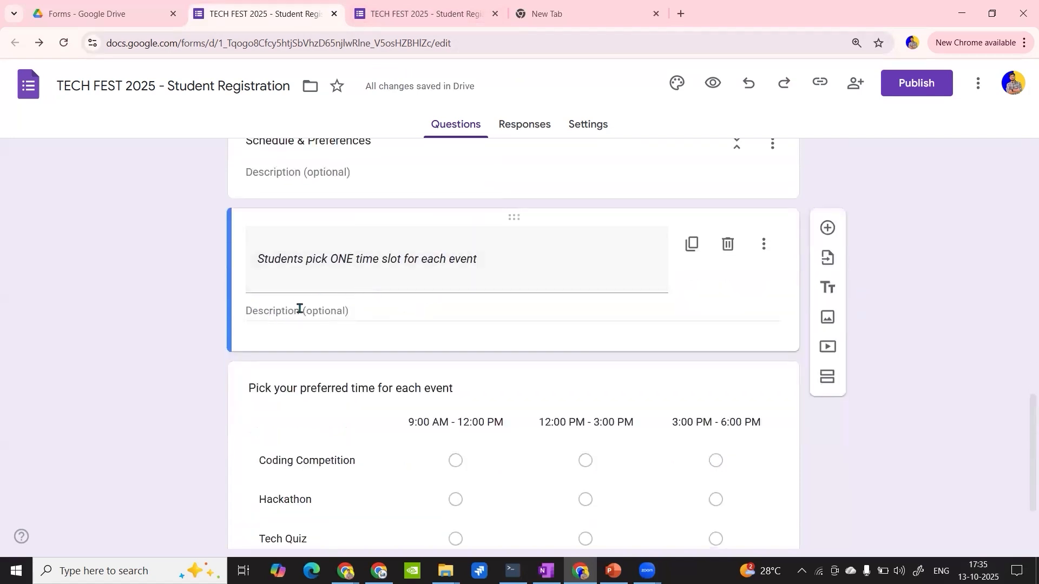
left_click(727, 244)
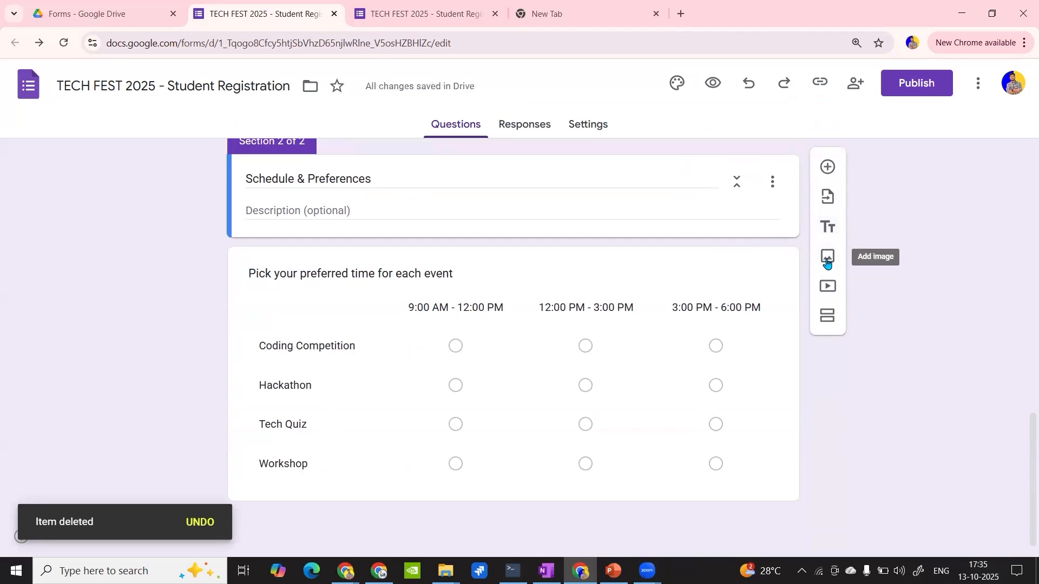
- Add the line "Ntote: Students pick ONE time slot for each event" below the preferred-time grid's question text
left_click(332, 275)
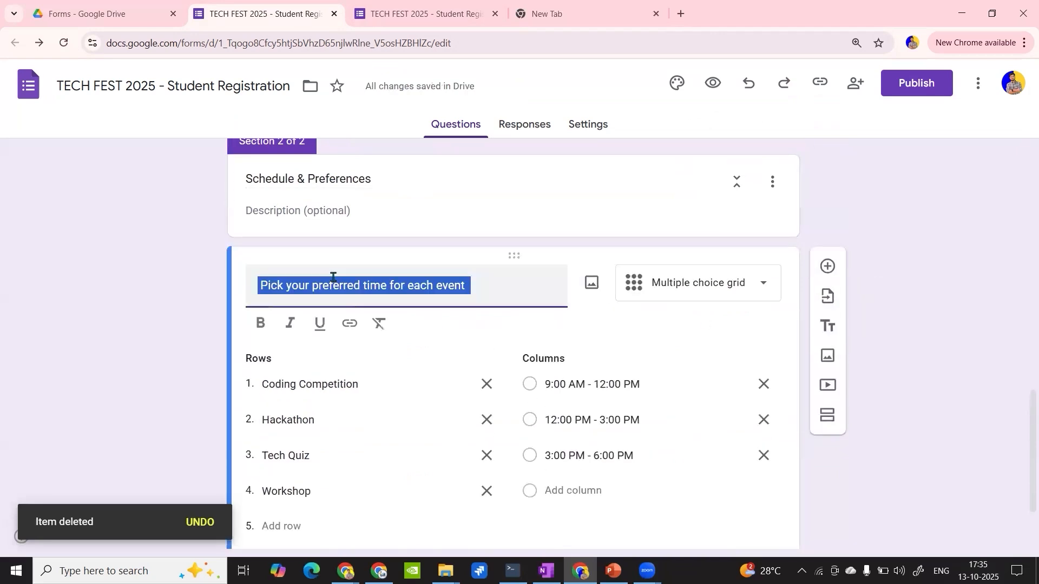
left_click(527, 282)
key("Return")
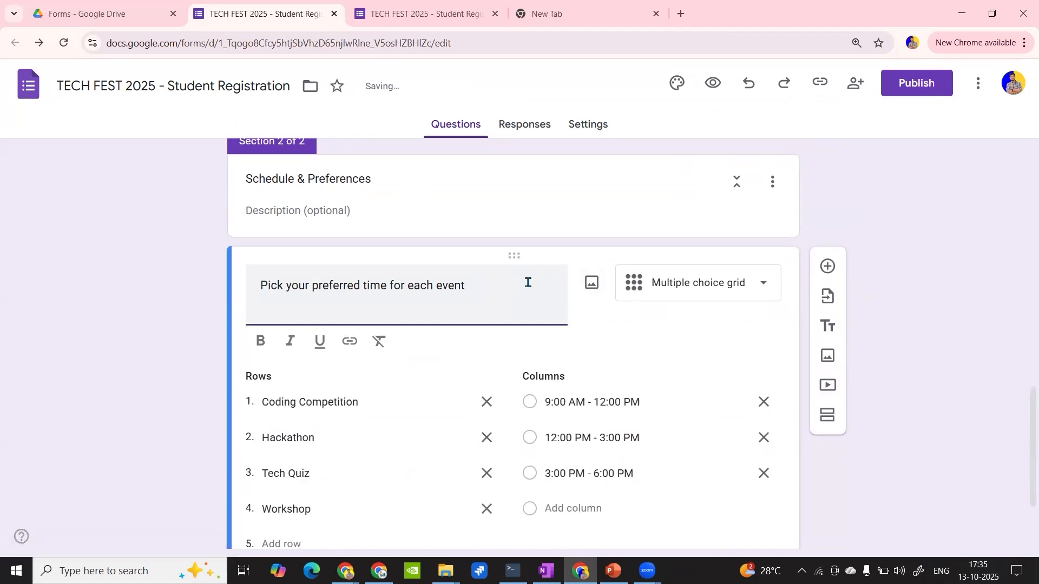
type("NtoteL")
key("BackSpace")
key("BackSpace")
type(":")
type("Students pick ONE time slot for each event")
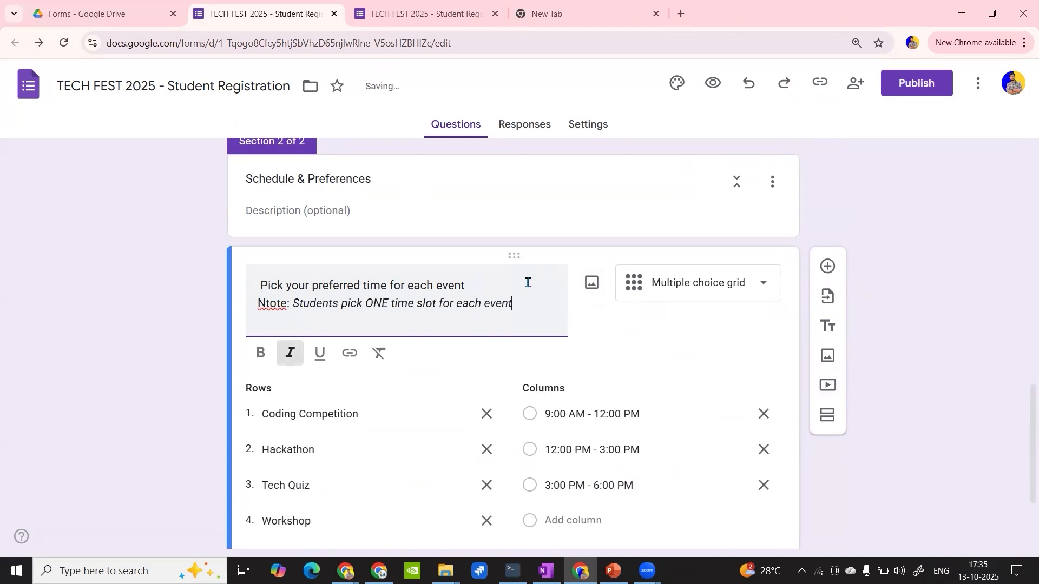
- Add a question "Which facilities do you need" after the time grid and make it a checkbox grid
scroll(366, 359, "down", 3)
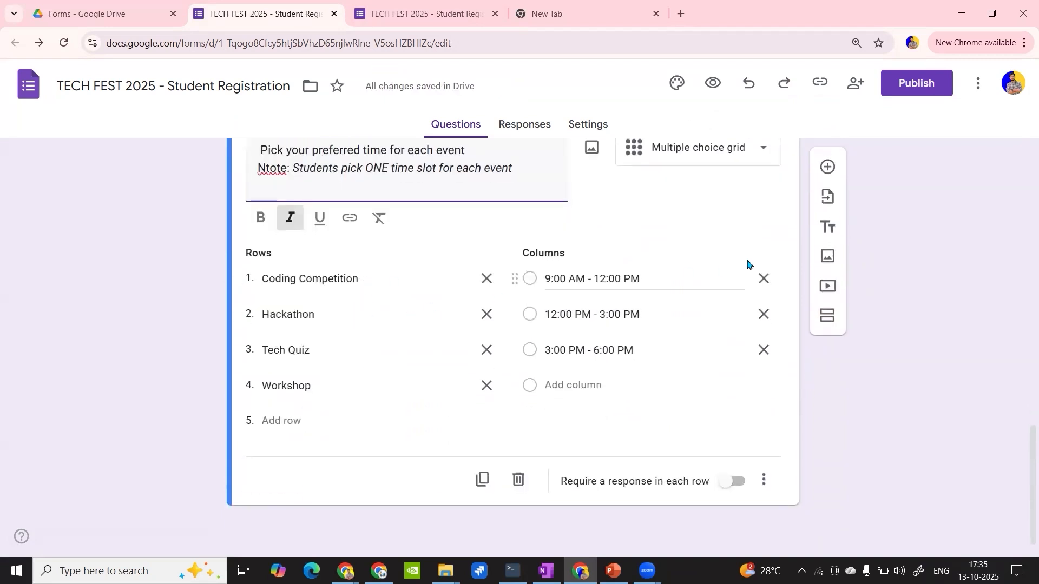
left_click(824, 173)
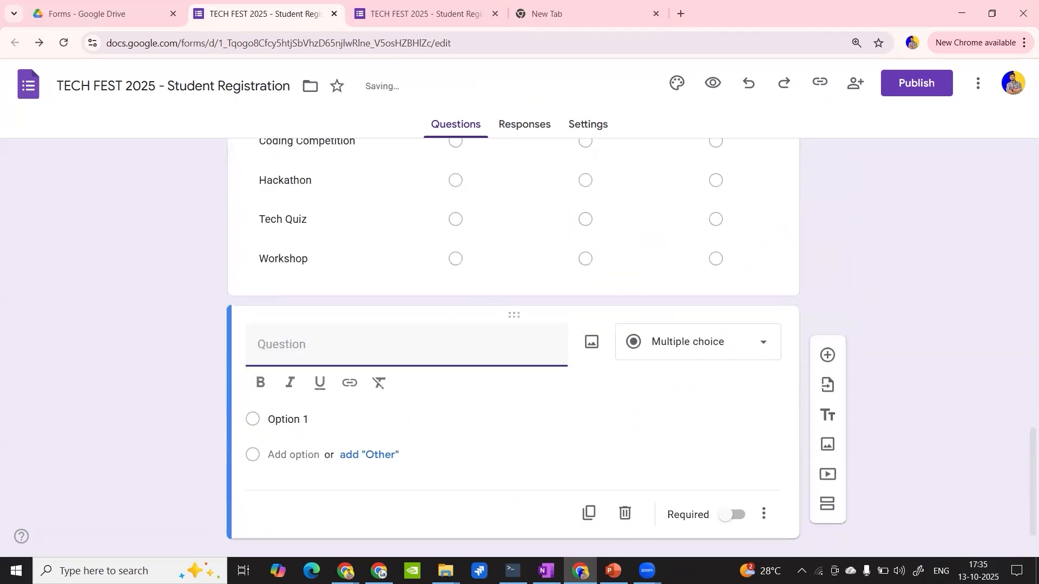
key("alt+Tab")
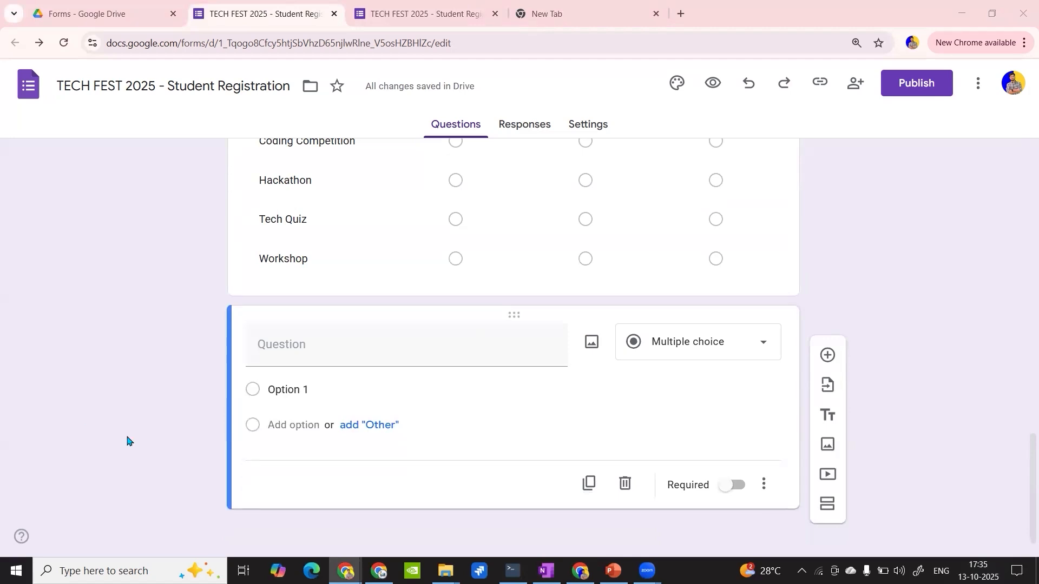
left_click(325, 344)
type("Which facilities do you need")
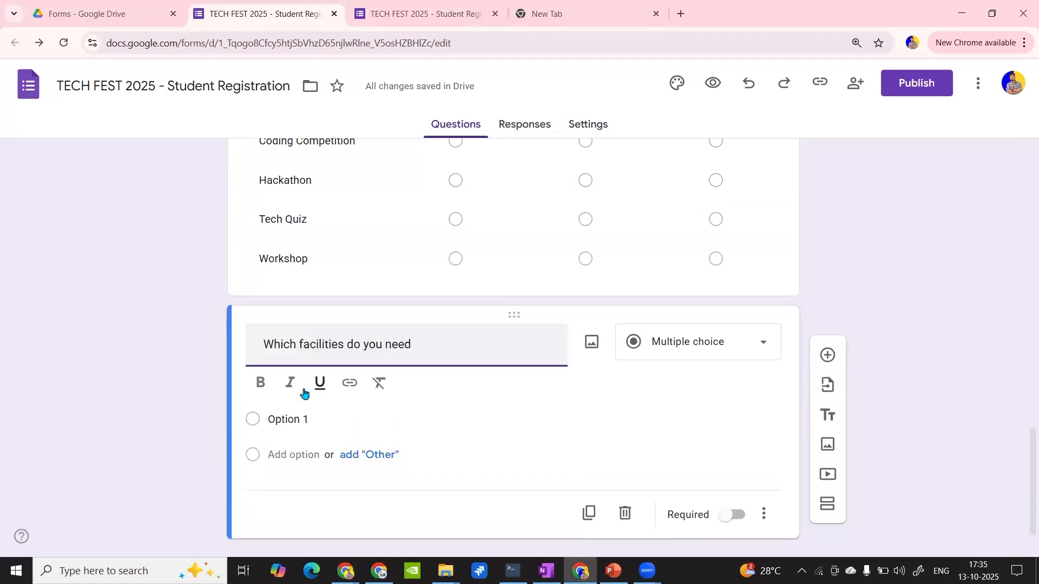
left_click(286, 420)
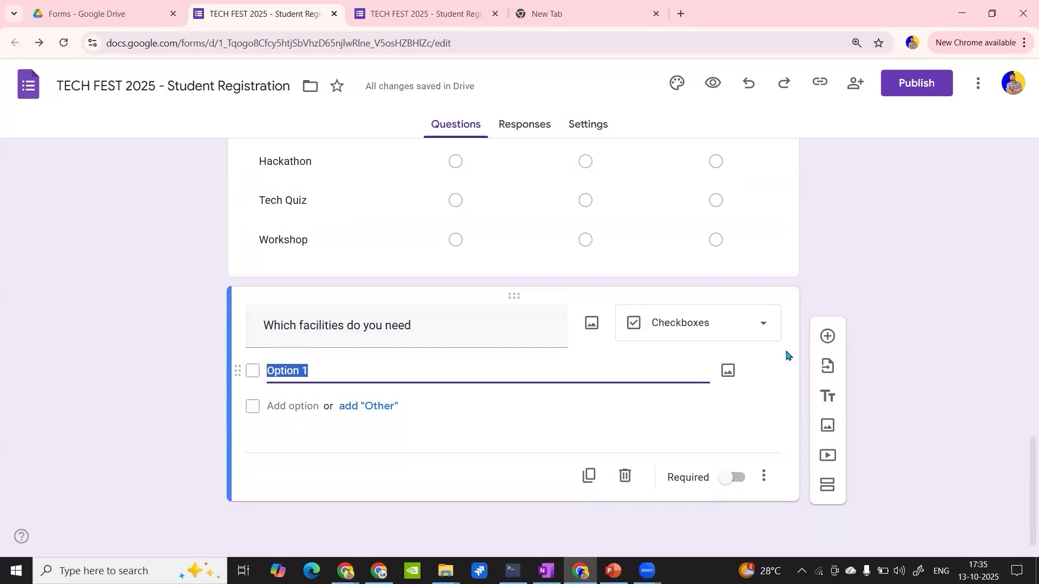
left_click(745, 339)
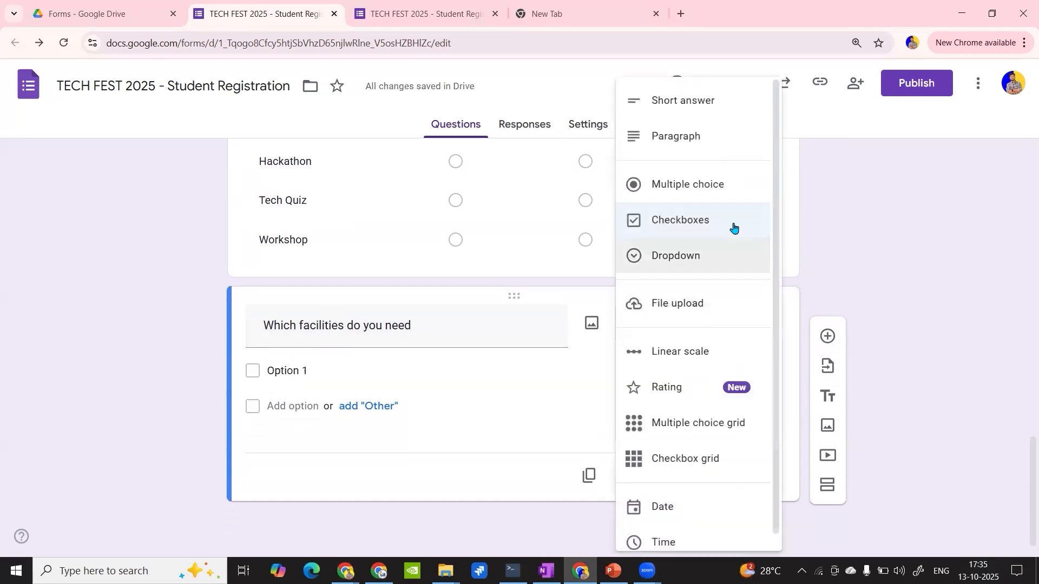
left_click(691, 459)
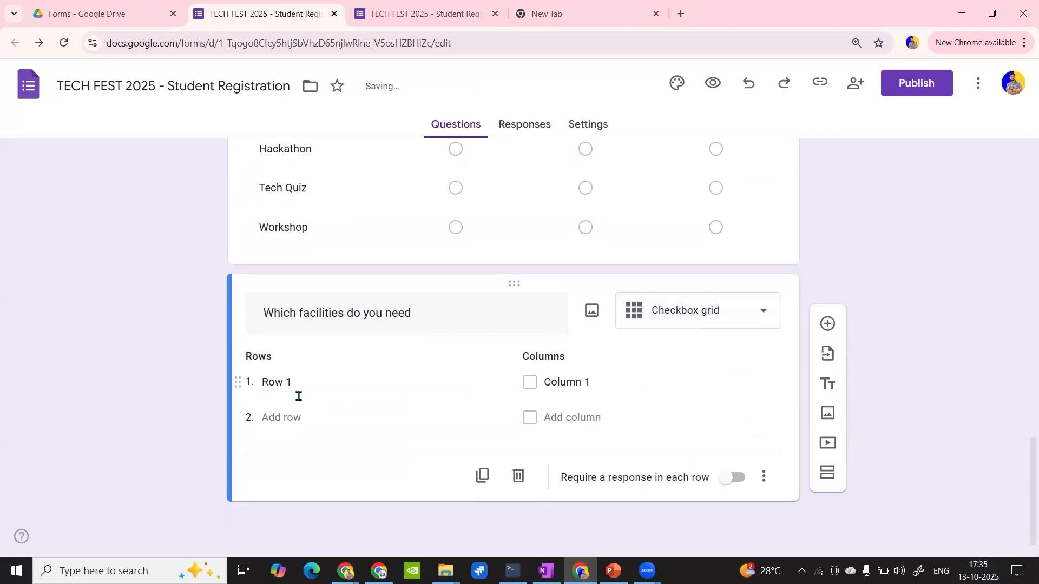
- Enter Monday, Tuesday and Wednesday as the rows of the facilities checkbox grid
scroll(325, 386, "up", 3)
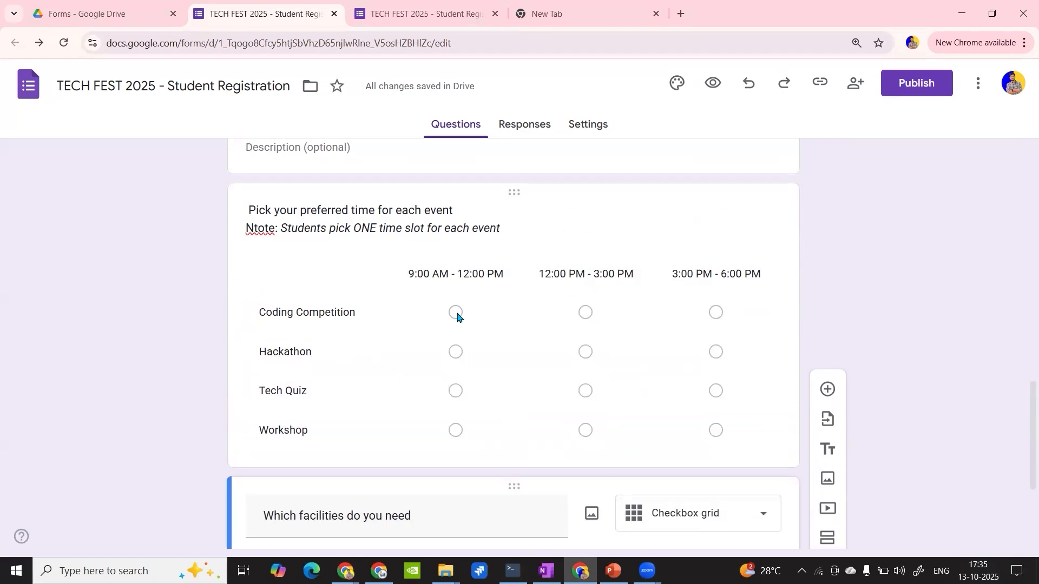
scroll(457, 315, "down", 3)
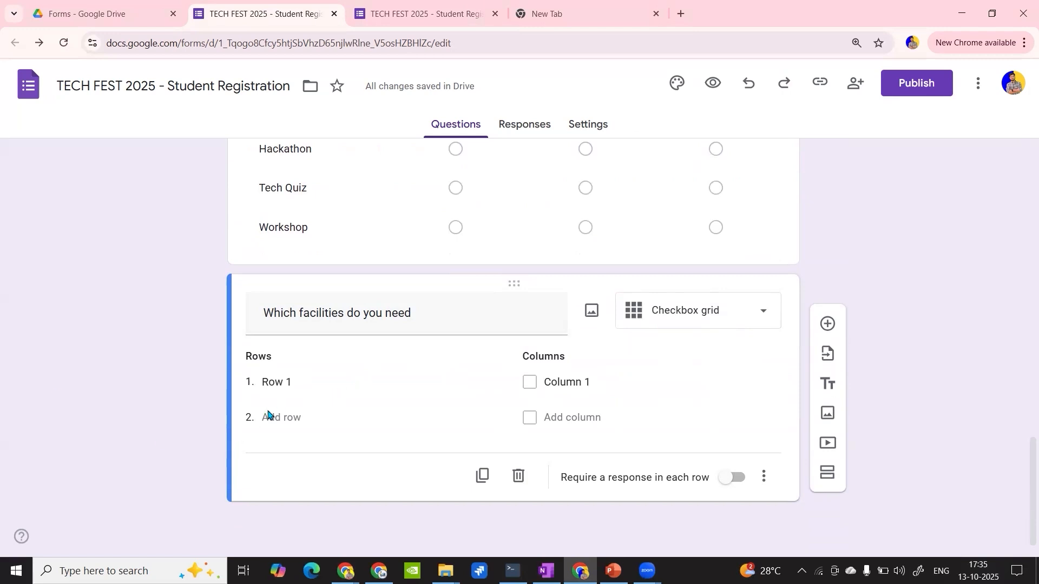
left_click(313, 389)
type("Mo")
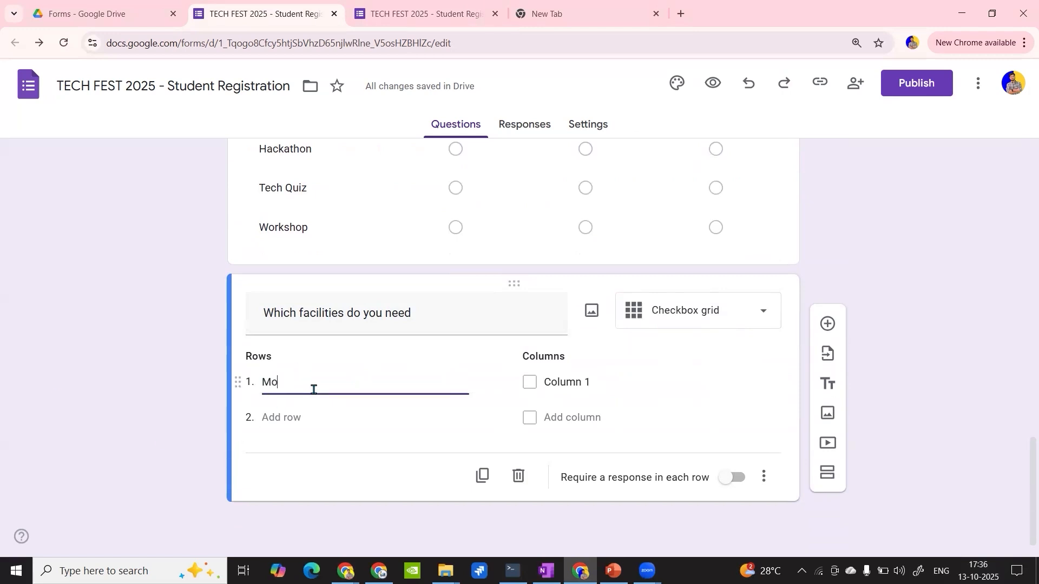
type("nday")
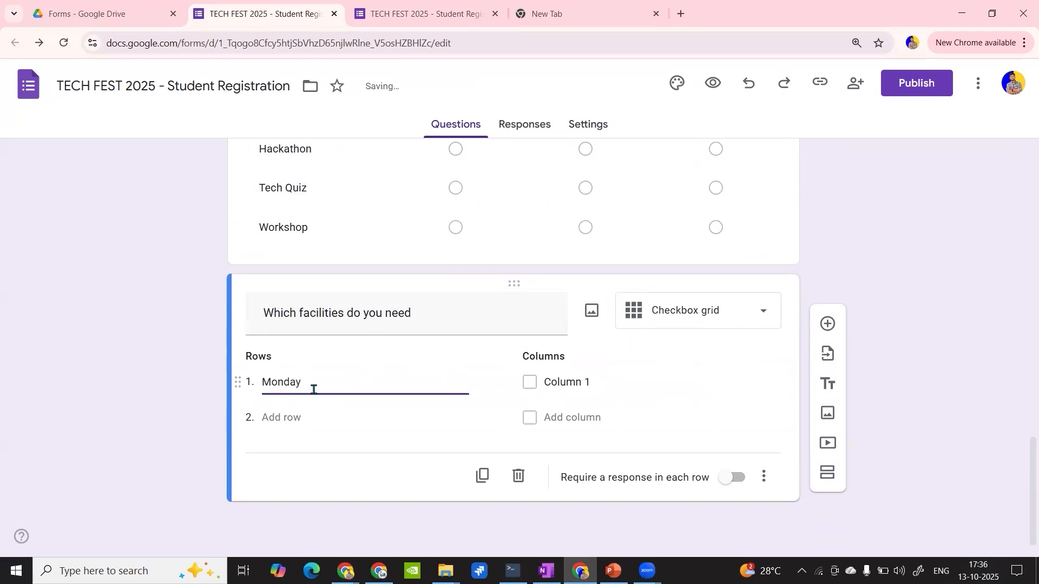
left_click(298, 415)
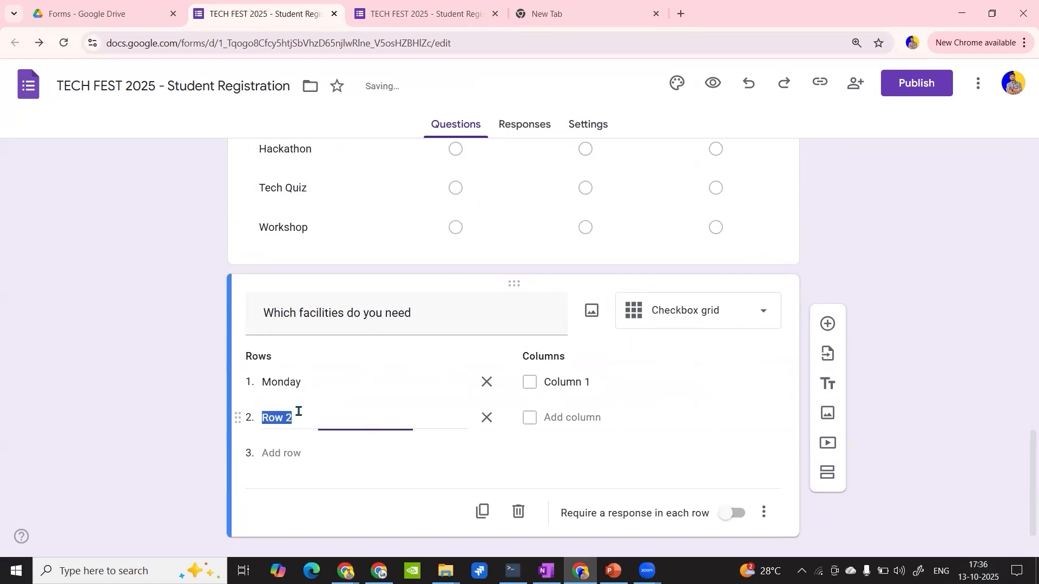
type("Tuesday")
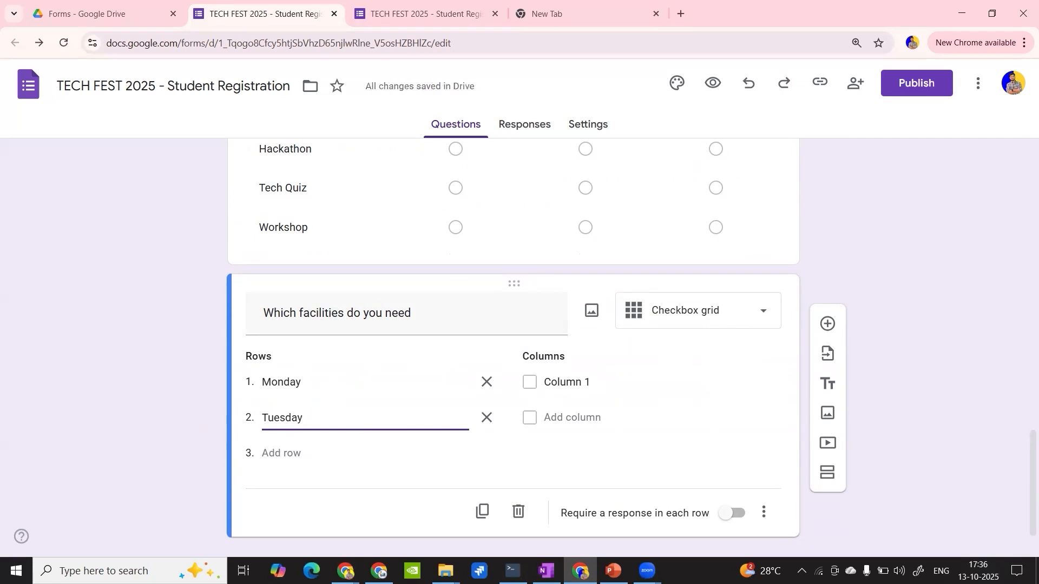
key("alt+Tab")
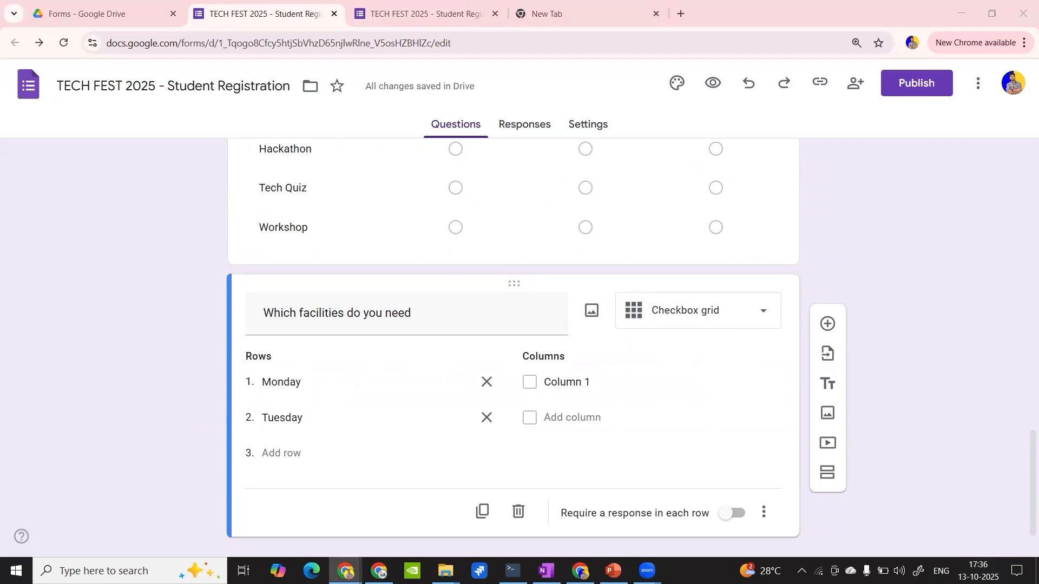
left_click(293, 453)
type("Wednesday)")
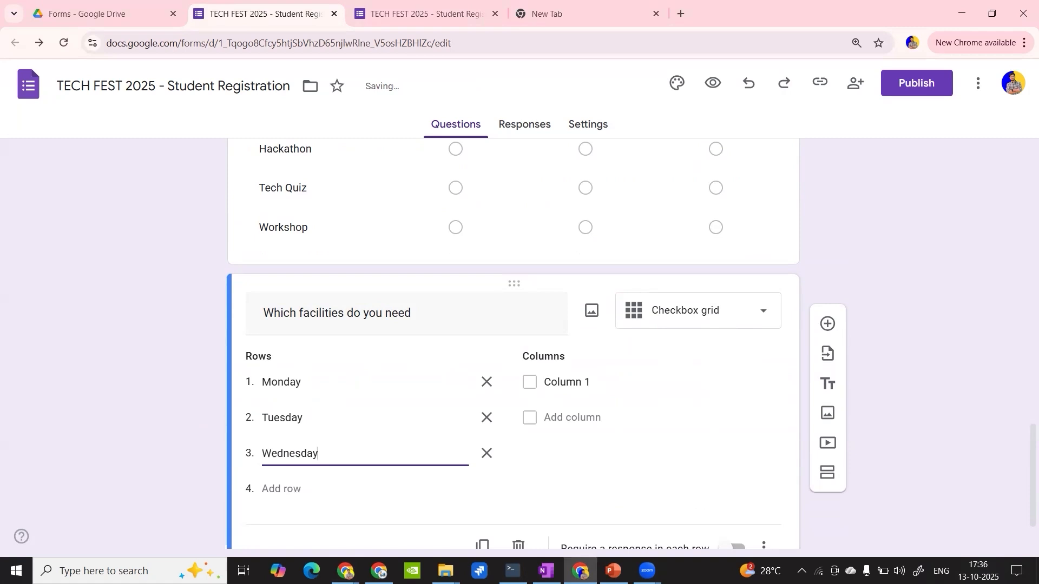
- Enter Parking, Food Coupon, Accommodation and WiFi Access as the columns of the facilities checkbox grid
key("alt+Tab")
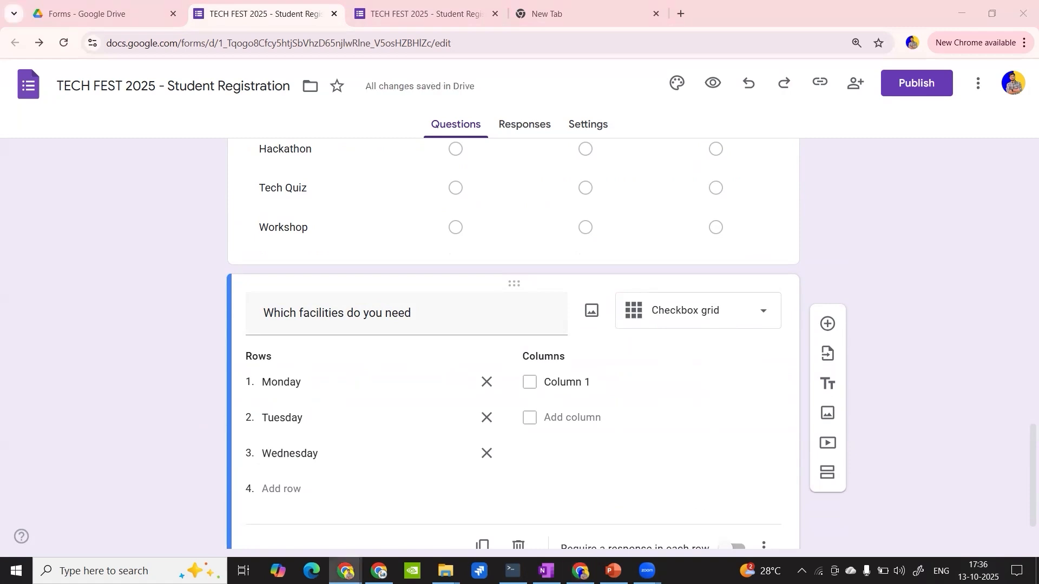
left_click(581, 381)
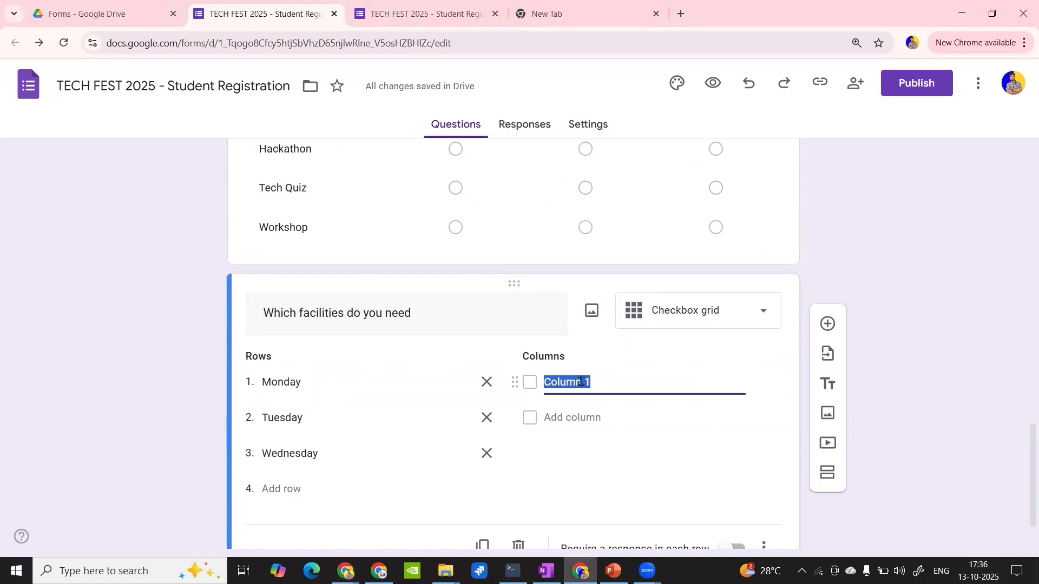
type("Parking Food Coupon Accommodation WiFi Access")
scroll(584, 381, "down", 2)
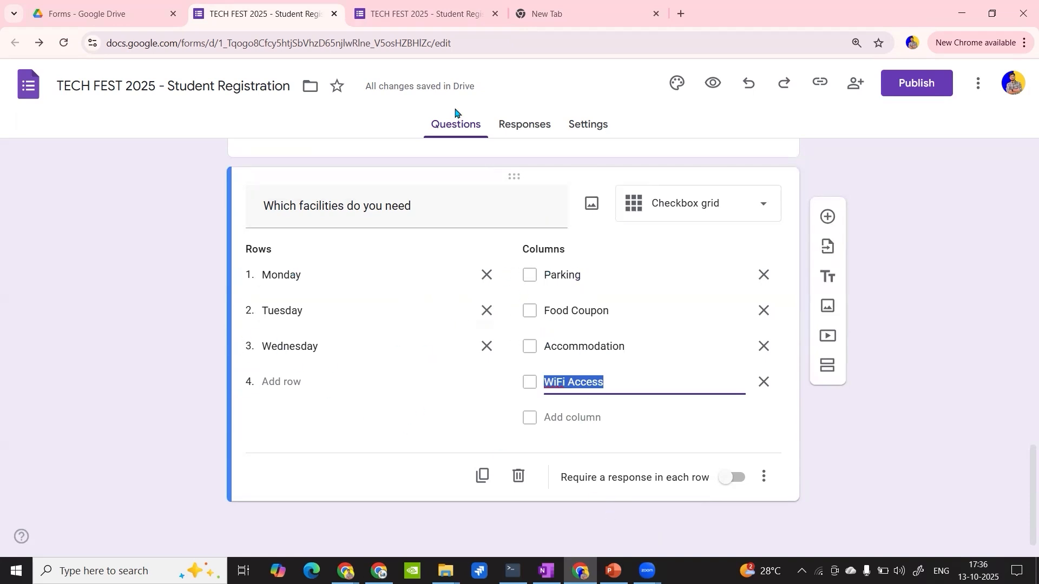
- Open a preview of the form and fill in the respondent's e-mail address
left_click(713, 85)
scroll(380, 339, "down", 3)
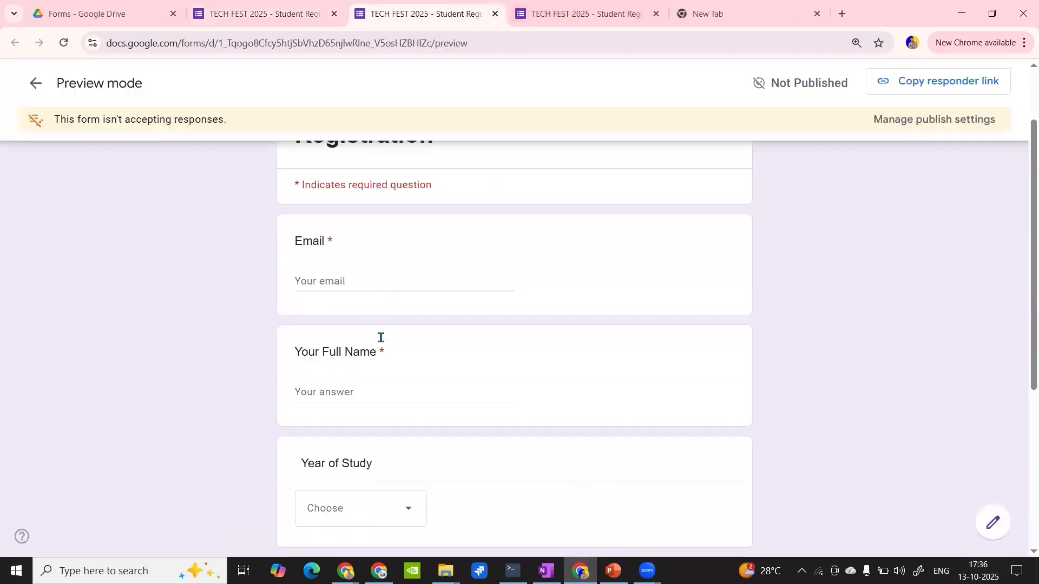
left_click(324, 200)
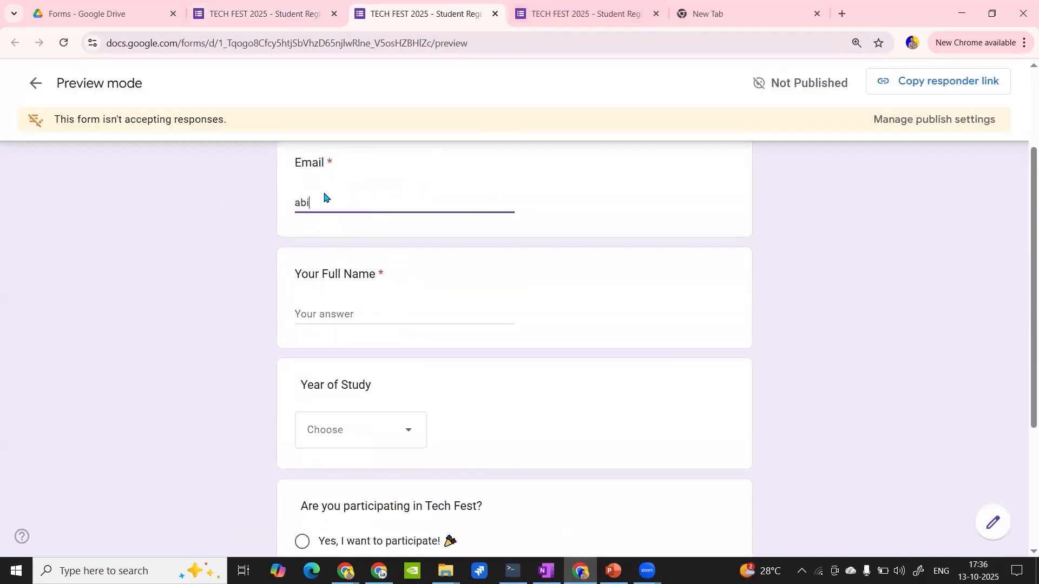
- Try to continue to the next section of the previewed form, and fill in the required full name answer
left_click(370, 320)
scroll(373, 325, "down", 3)
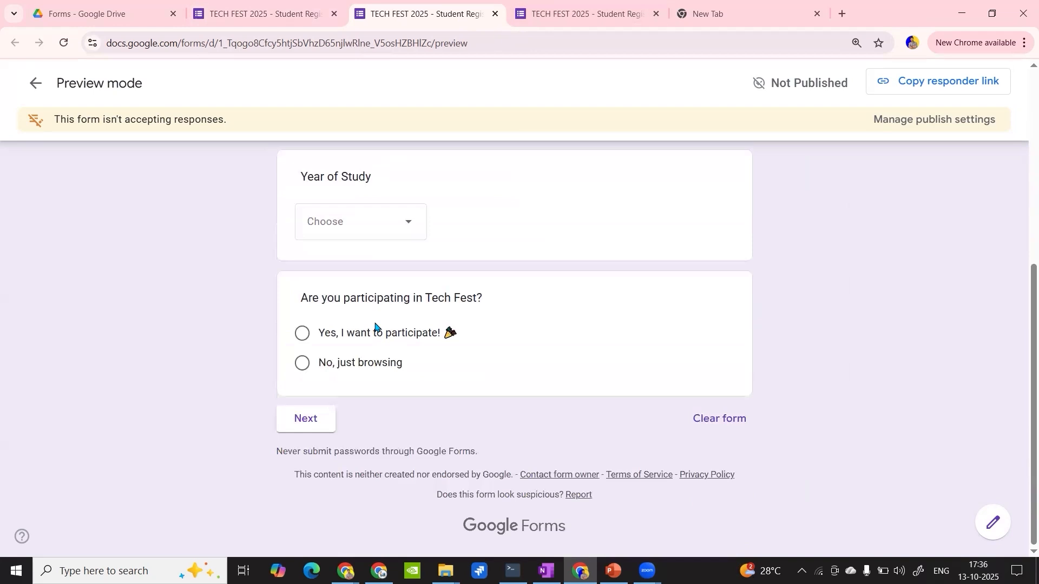
left_click(283, 429)
left_click(307, 444)
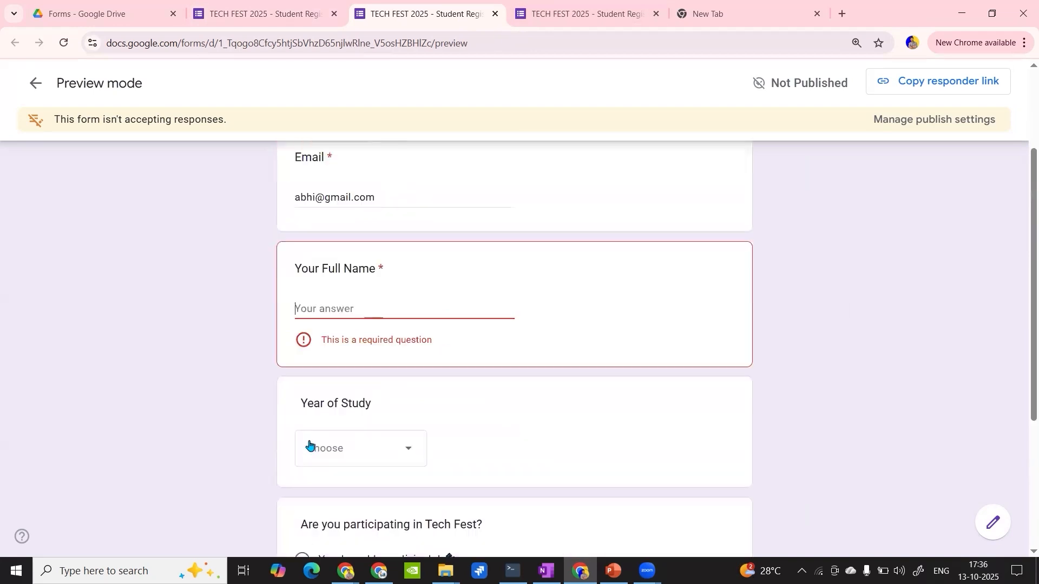
type("a")
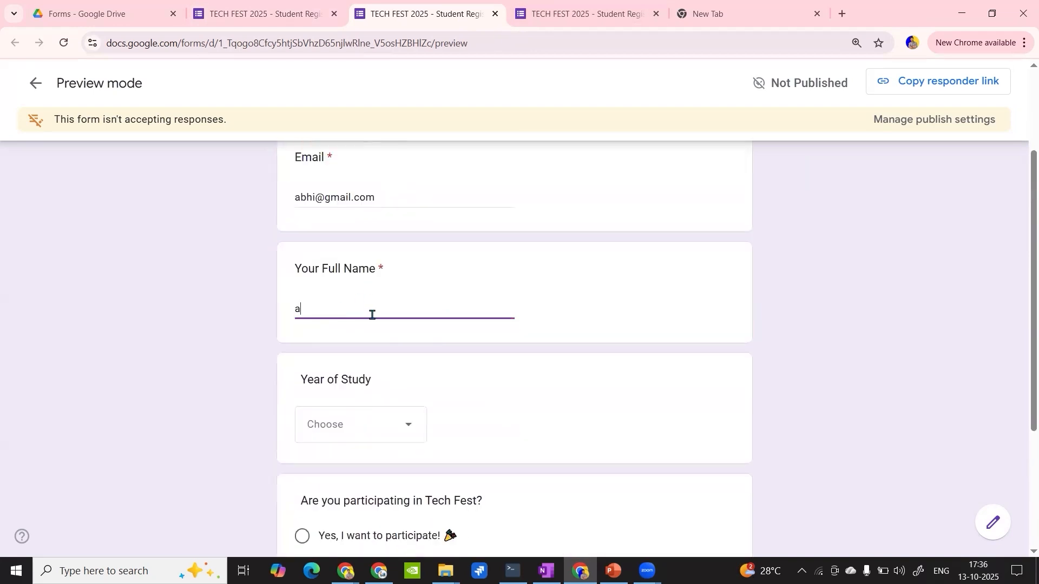
- Choose First Year as the year of study, answer "Yes, I want to participate!" and continue to the next section
scroll(371, 313, "down", 3)
left_click(363, 303)
left_click(355, 336)
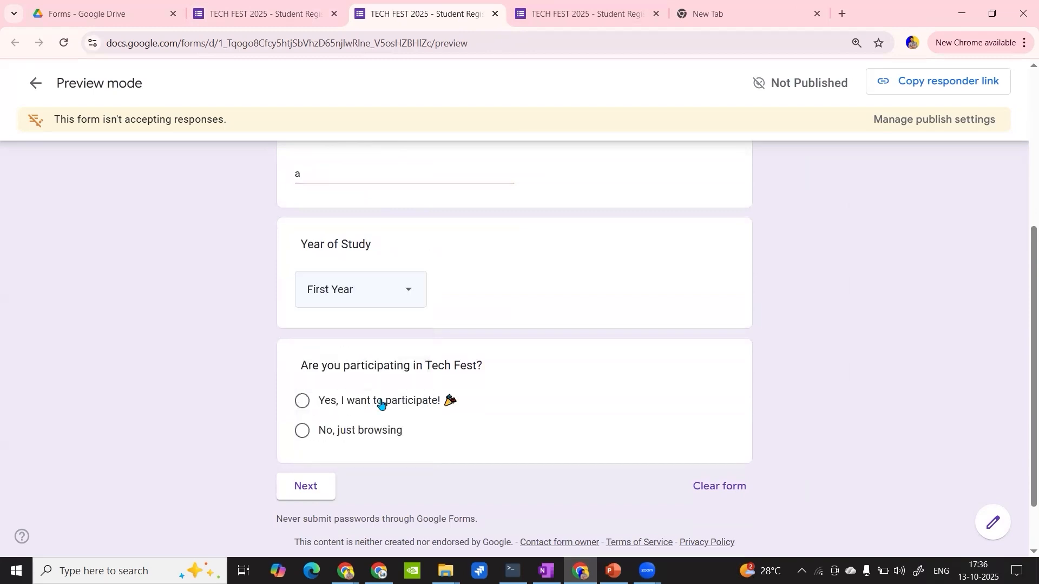
left_click(302, 401)
left_click(316, 518)
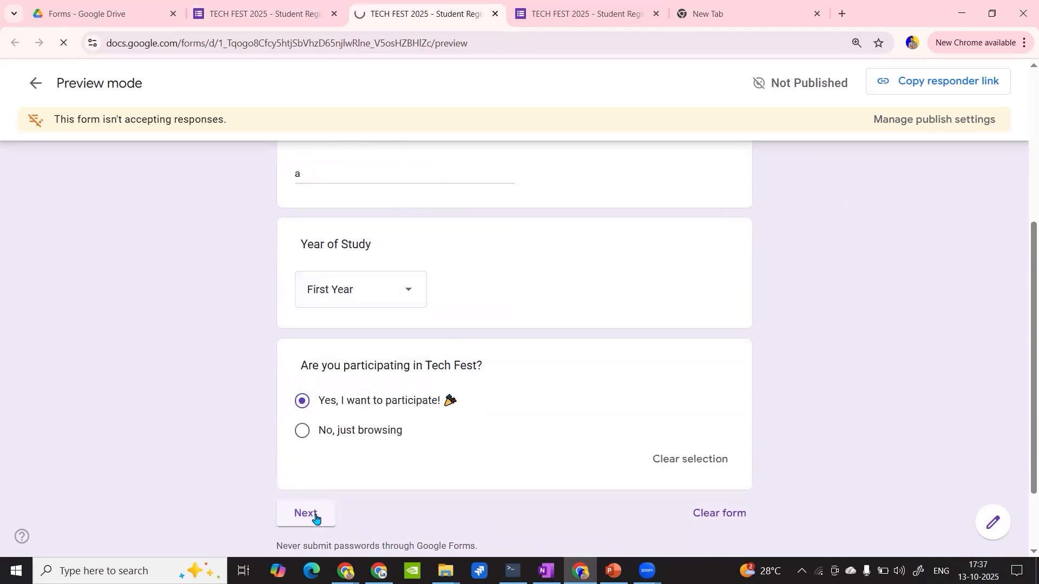
- Look over the Schedule & Preferences questions and choose 12:00 PM - 3:00 PM for Coding Competition
scroll(405, 387, "down", 6)
scroll(416, 370, "up", 4)
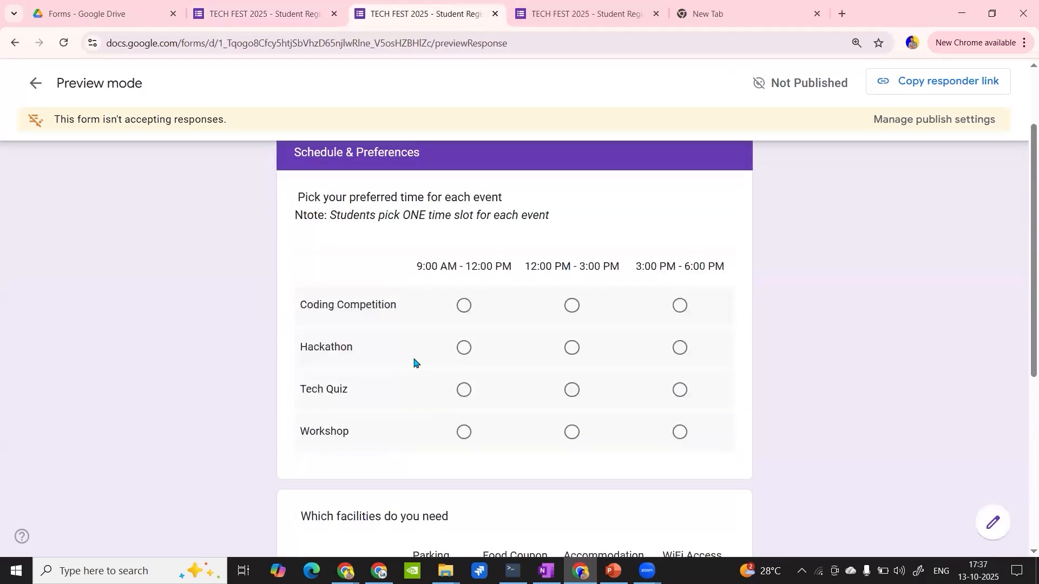
scroll(444, 317, "up", 2)
scroll(413, 324, "down", 5)
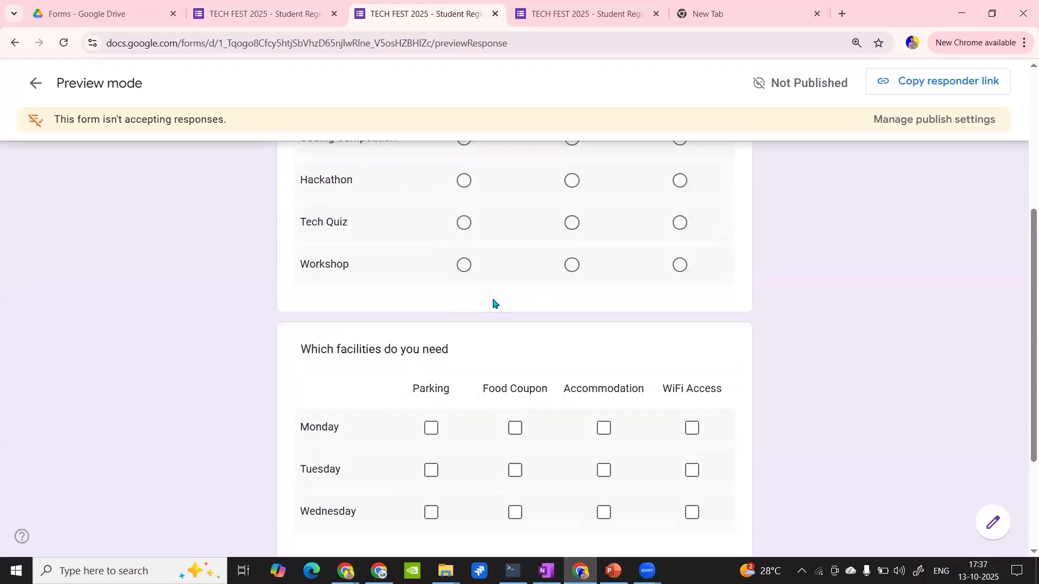
scroll(497, 310, "up", 3)
left_click(571, 343)
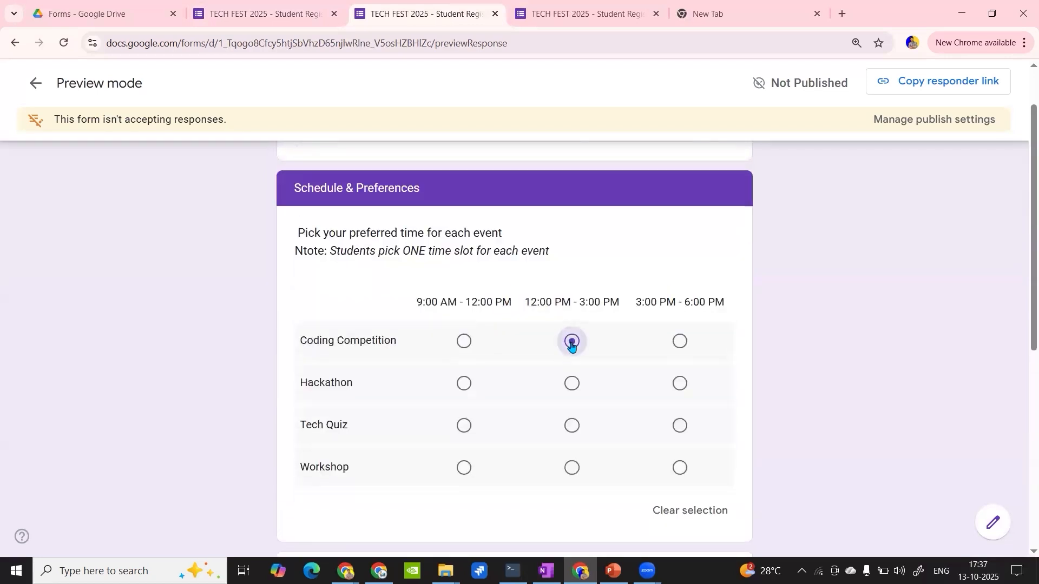
- Select Parking, Food Coupon and Accommodation for both Monday and Tuesday in the facilities grid
scroll(572, 346, "down", 5)
left_click(511, 386)
left_click(435, 392)
left_click(602, 387)
left_click(604, 429)
left_click(514, 430)
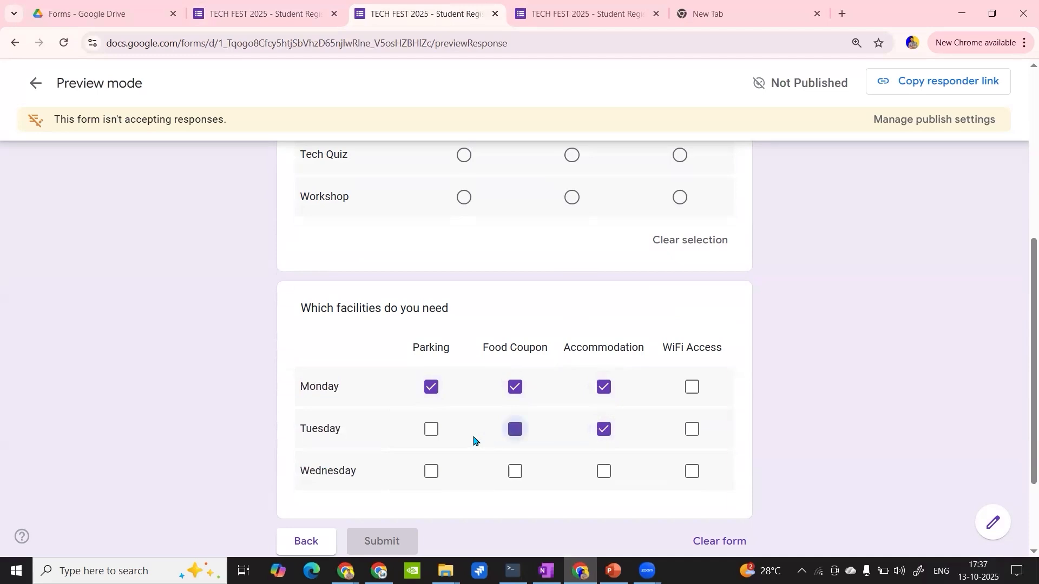
left_click(431, 430)
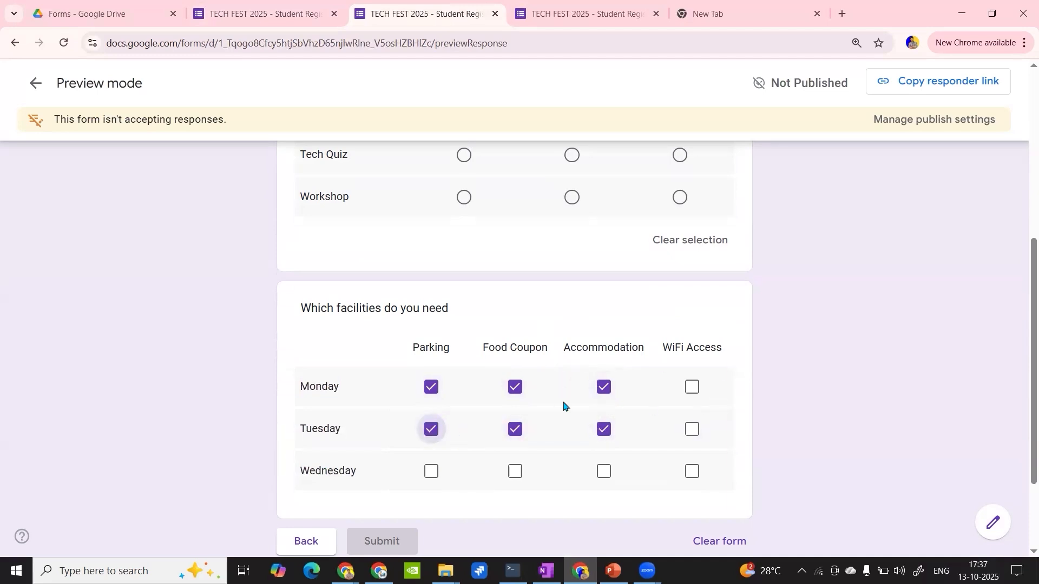
- Return to the form editor and add a Rating question titled "Rate Your Interest" after the facilities grid
left_click(306, 2)
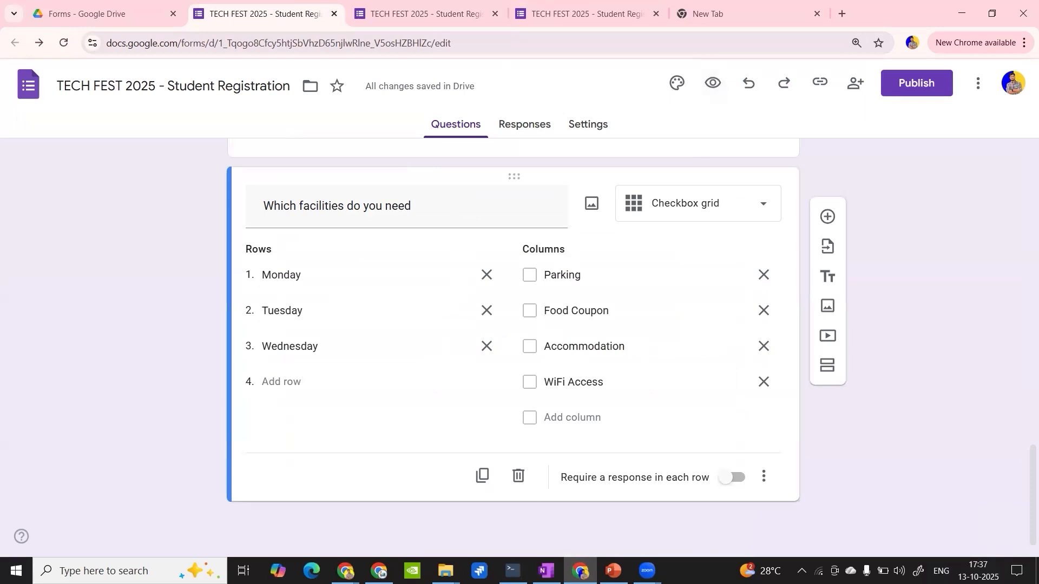
key("alt+Tab")
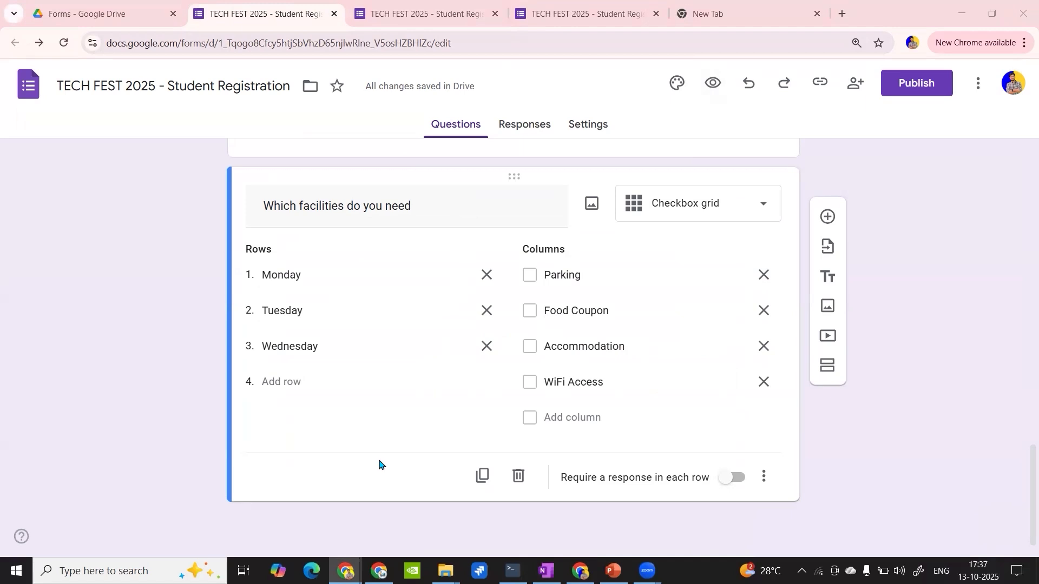
left_click(827, 217)
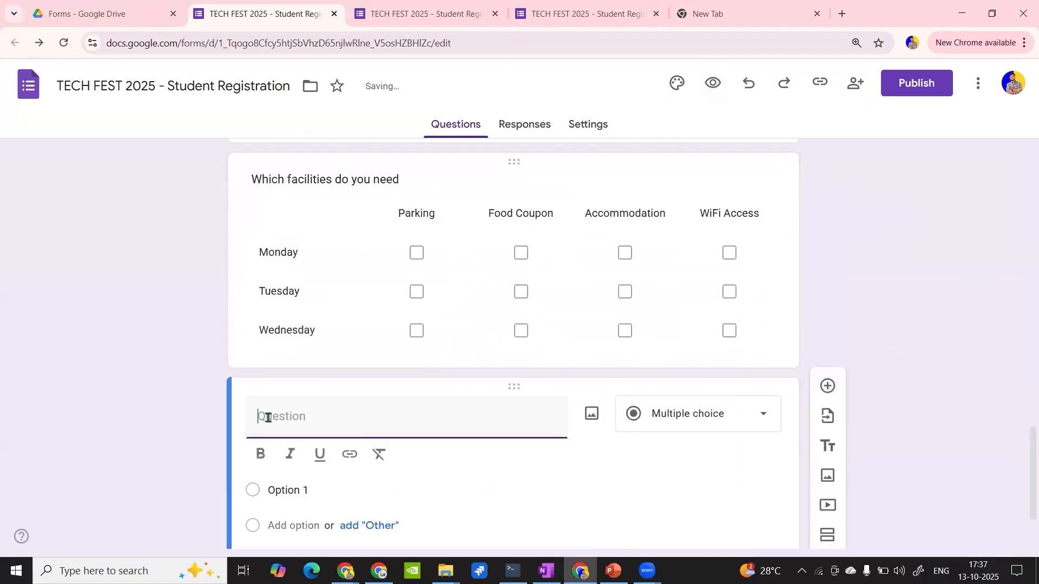
type("Rate Your Interest")
left_click(697, 415)
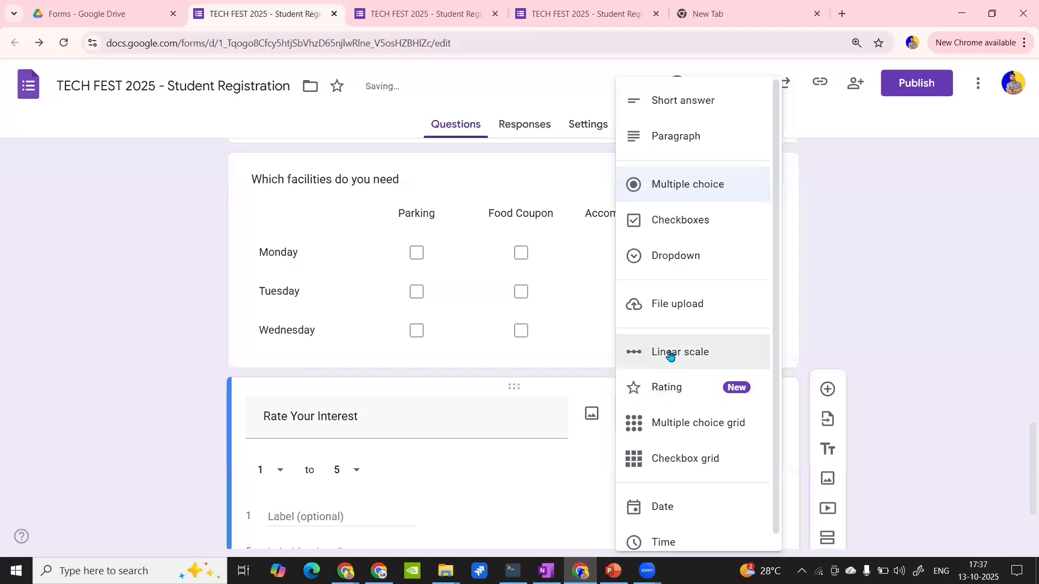
left_click(674, 388)
- Check the icon choices for the interest rating, keep the star, and make the question required
scroll(408, 427, "down", 2)
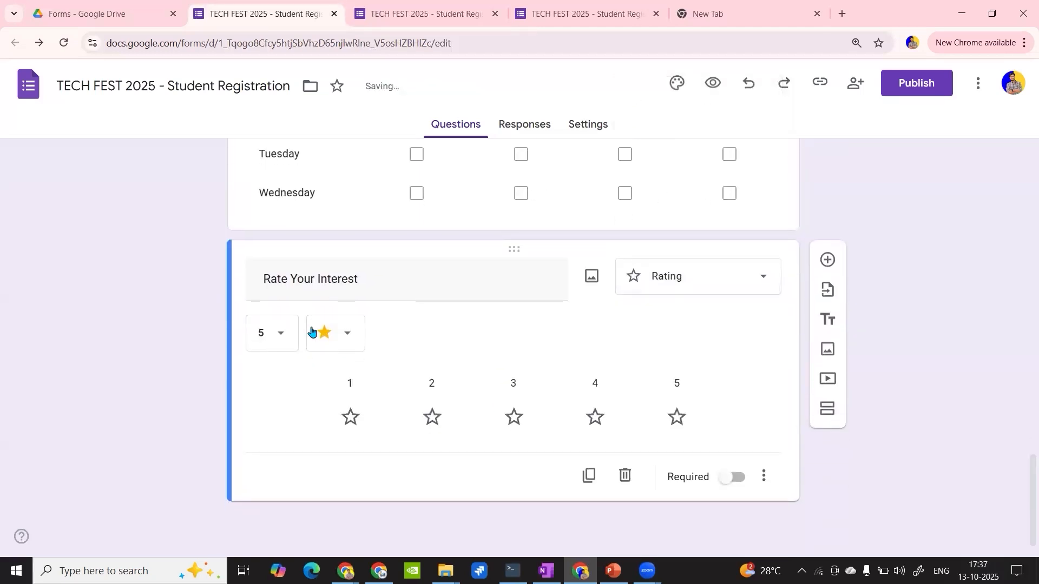
left_click(348, 332)
left_click(344, 373)
left_click(348, 342)
left_click(347, 340)
left_click(732, 476)
left_click(825, 261)
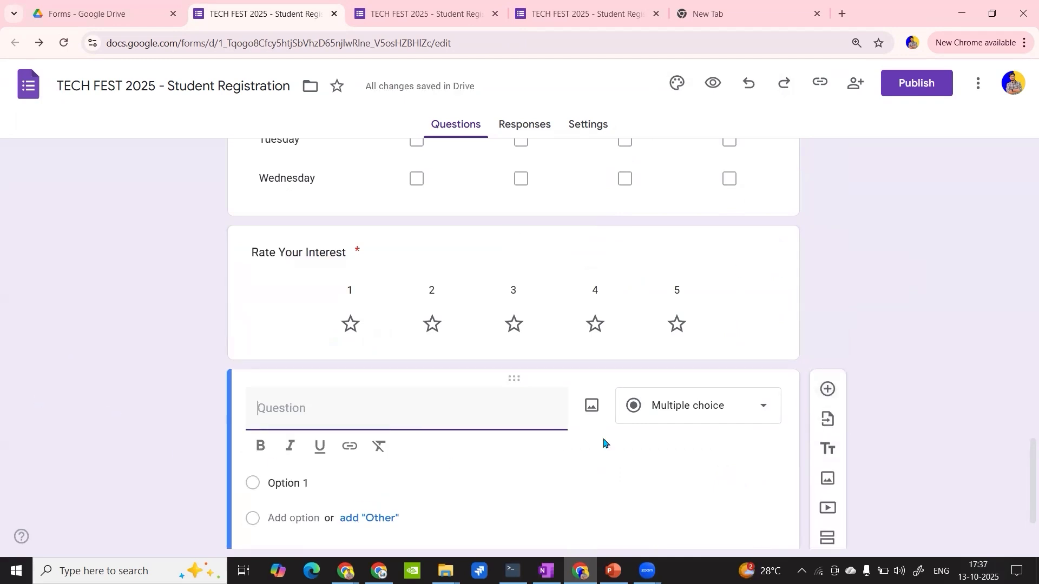
scroll(789, 441, "down", 1)
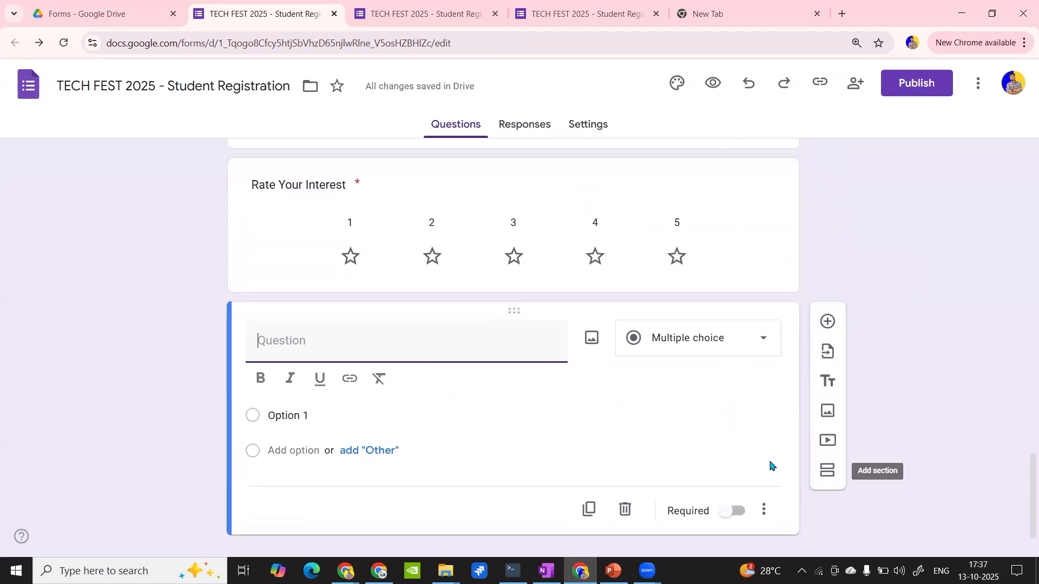
left_click(625, 509)
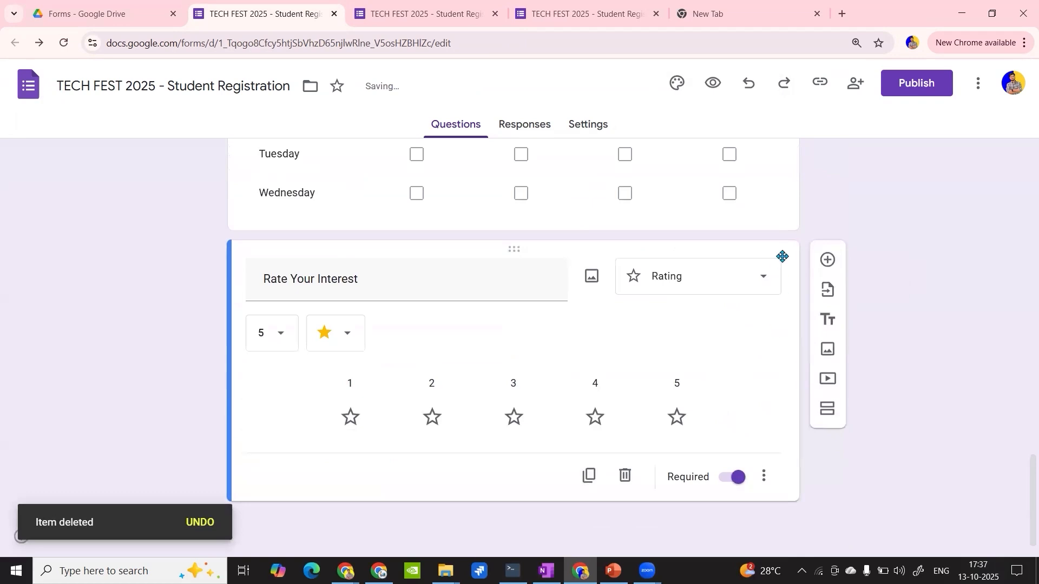
- Add a new section after the interest rating, title it "Final Details" and make the title bold
left_click(825, 408)
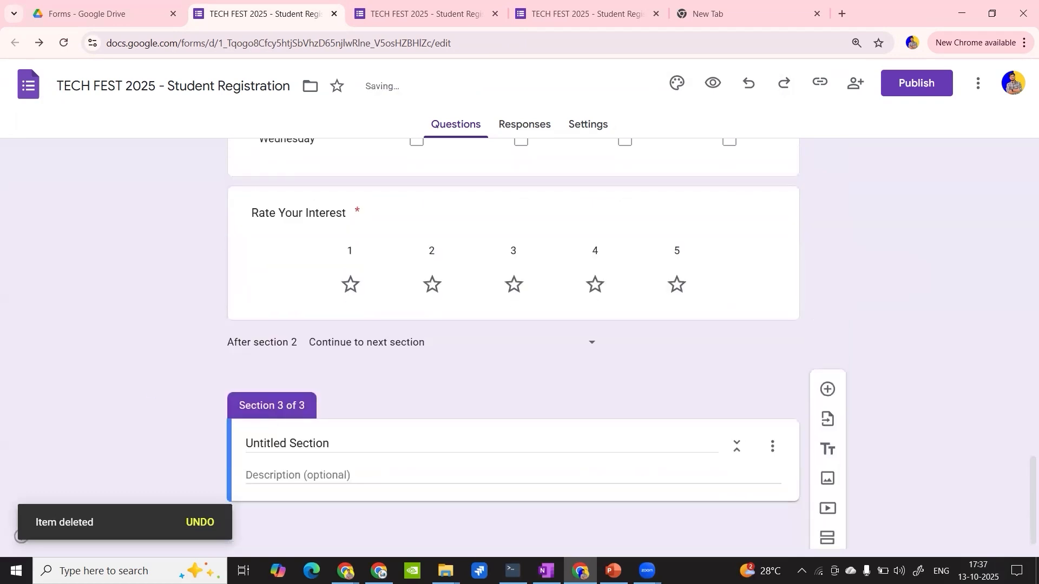
left_click(347, 571)
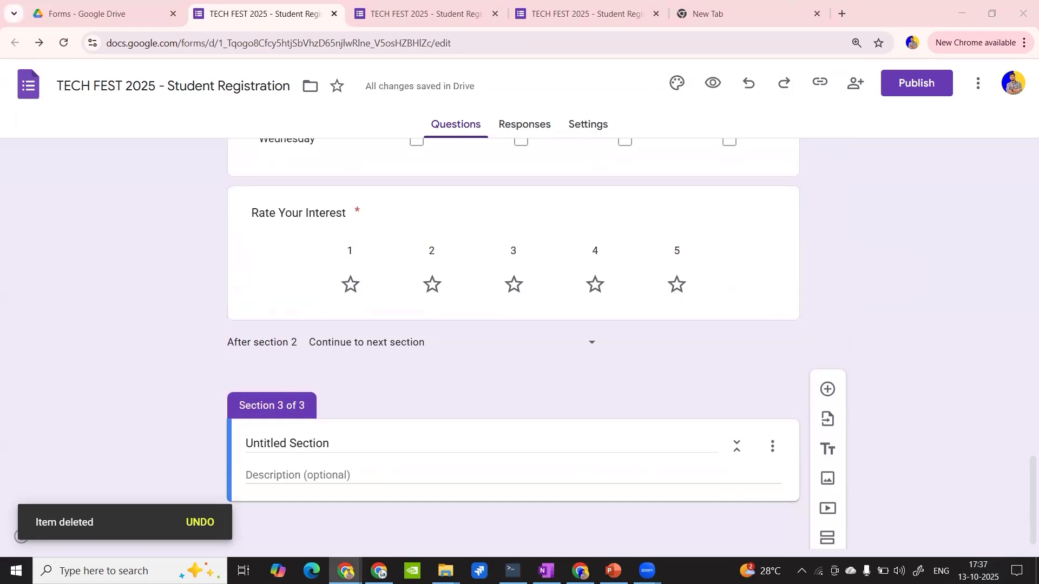
key("ctrl+a")
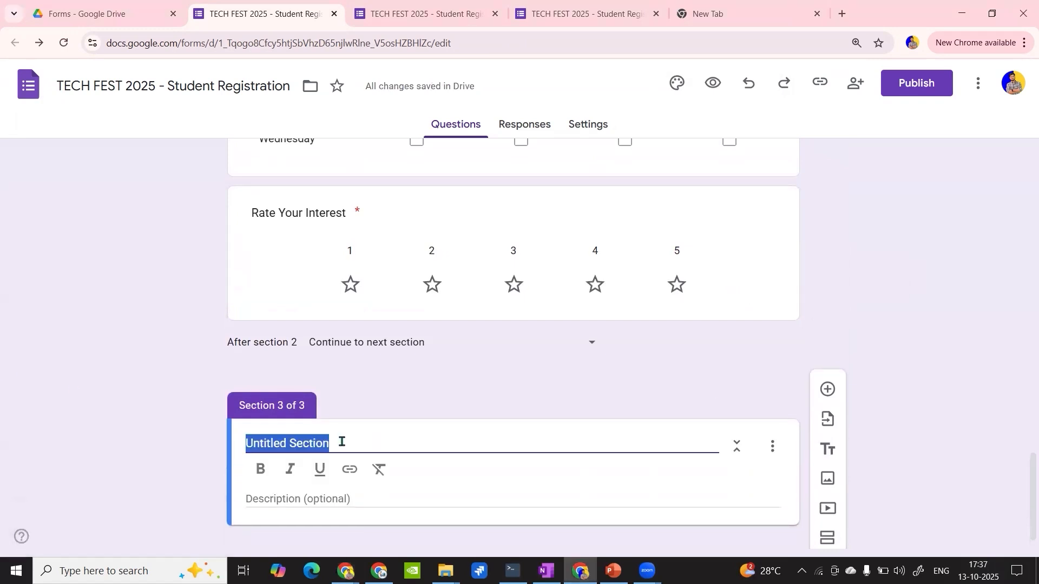
type("Final Details")
key("ctrl+a")
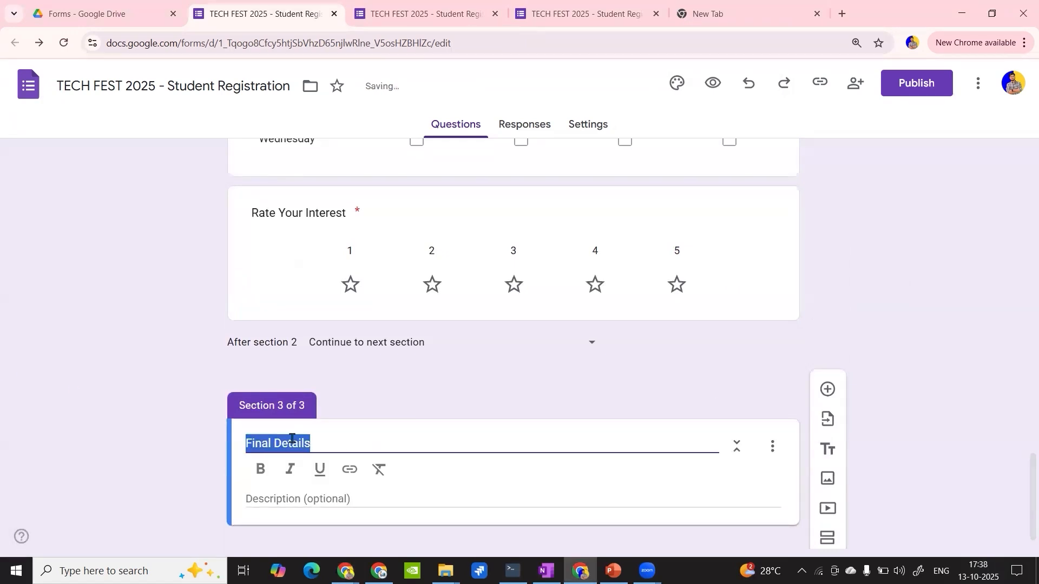
left_click(260, 468)
- Add a question "Upload Your College ID Card" to the Final Details section as a File upload and allow respondents' uploads to Drive
left_click(827, 389)
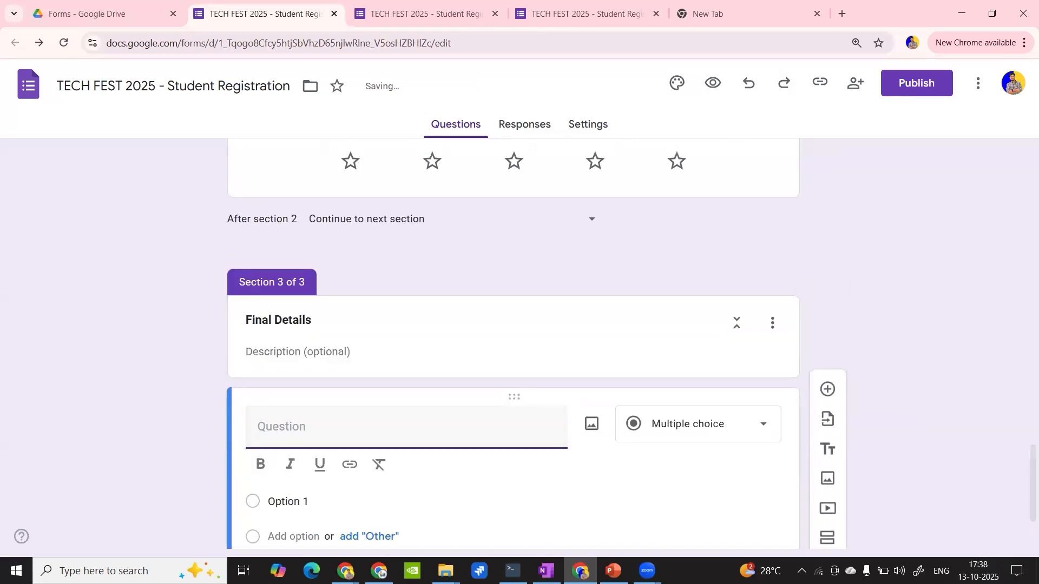
key("alt+Tab")
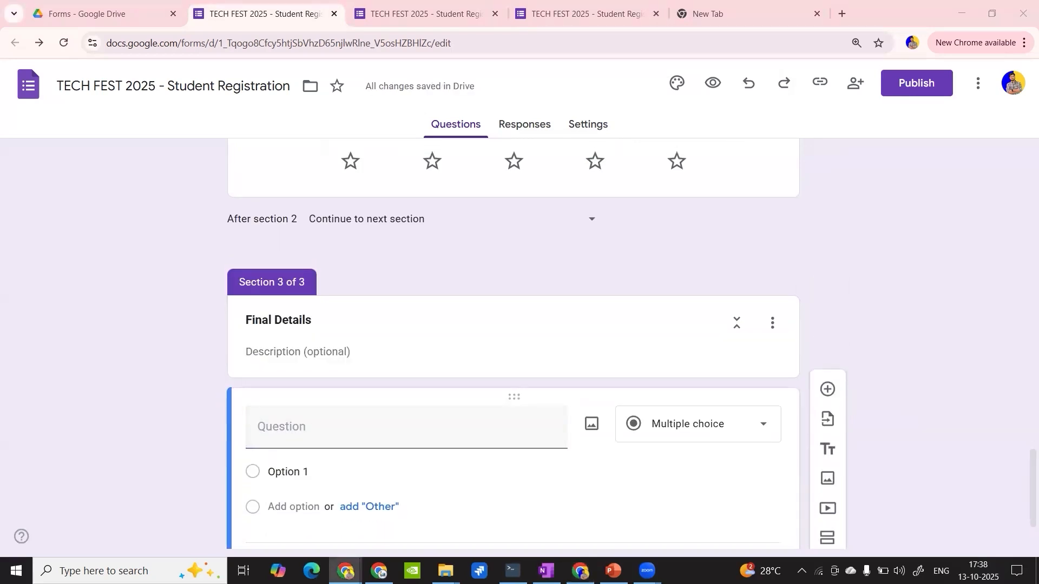
left_click(362, 422)
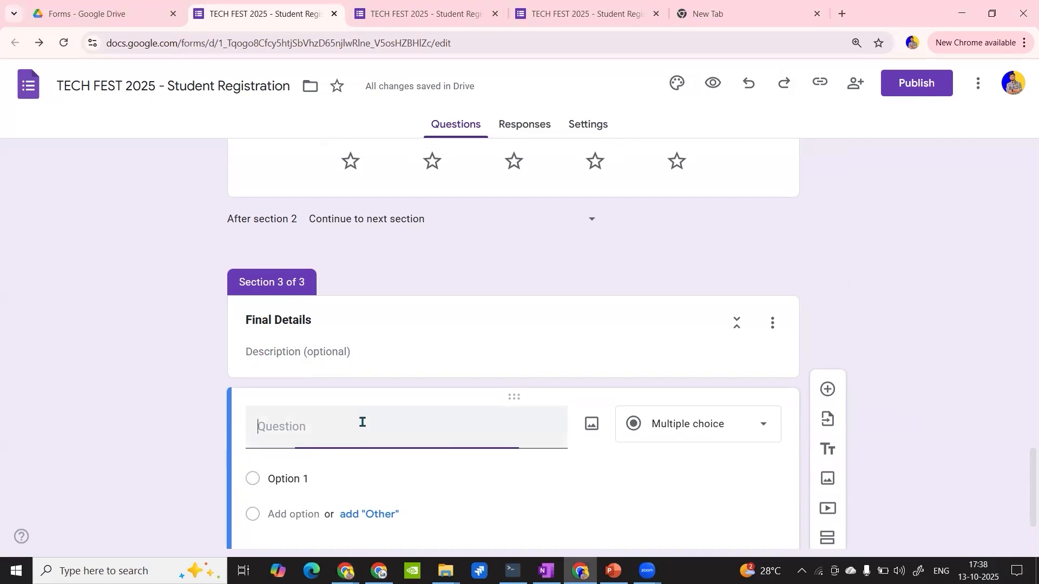
type("Upload Your College ID Card")
left_click(698, 428)
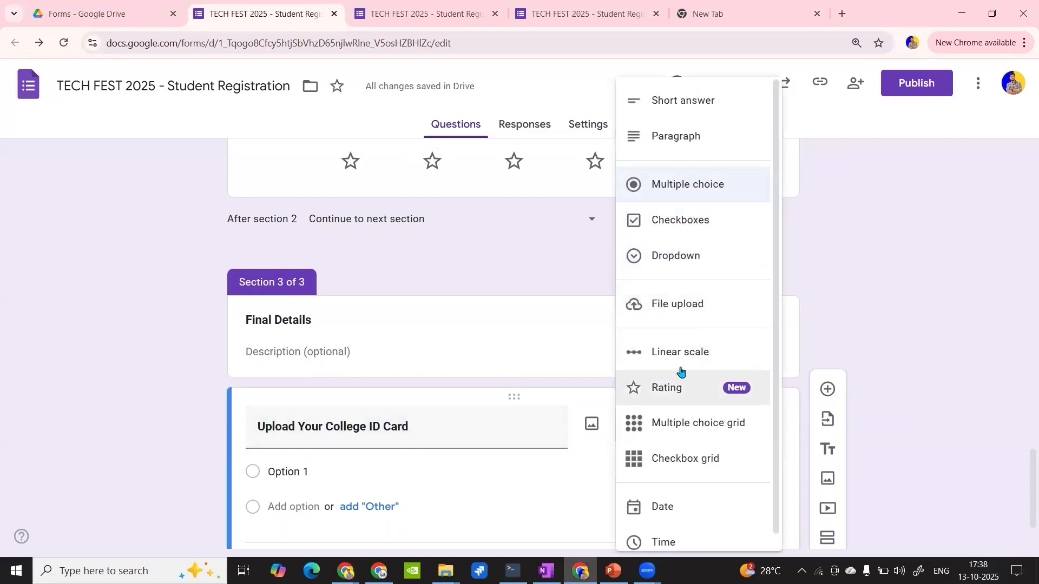
scroll(663, 347, "down", 1)
left_click(682, 289)
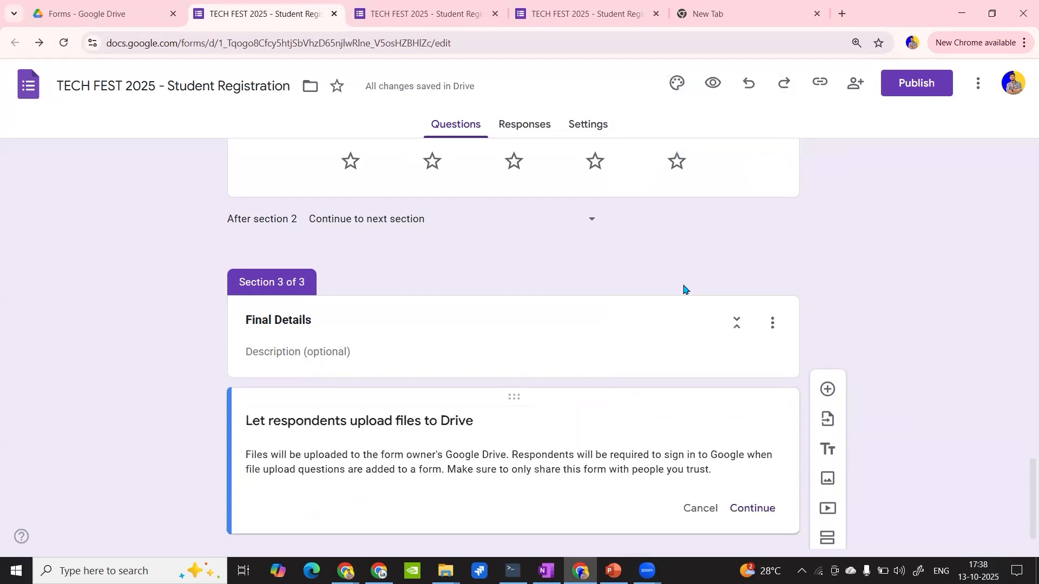
left_click(743, 507)
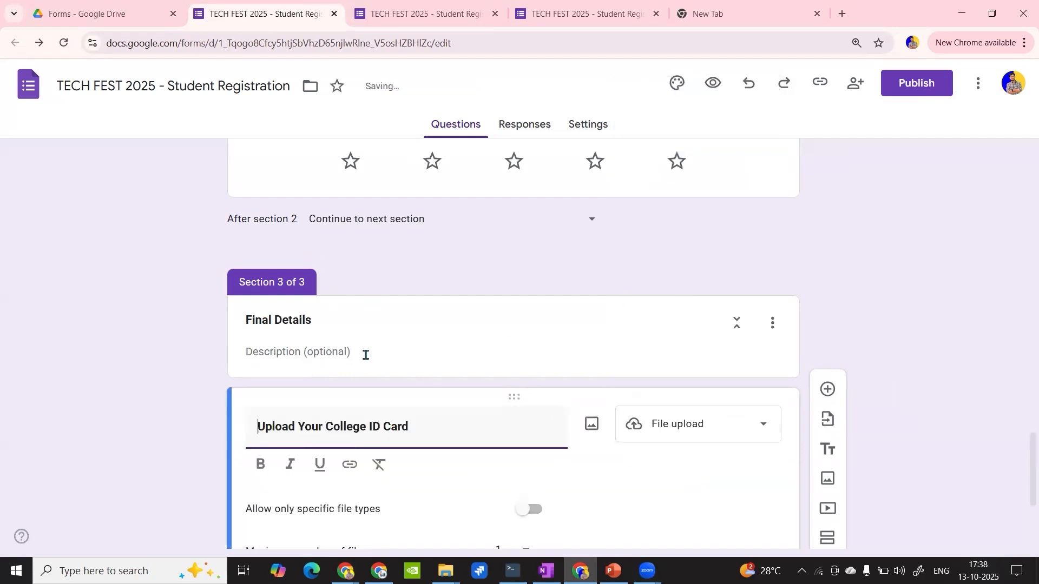
- Restrict the college ID card upload to specific file types, allowing only Image, and check the maximum number of files
scroll(367, 352, "down", 4)
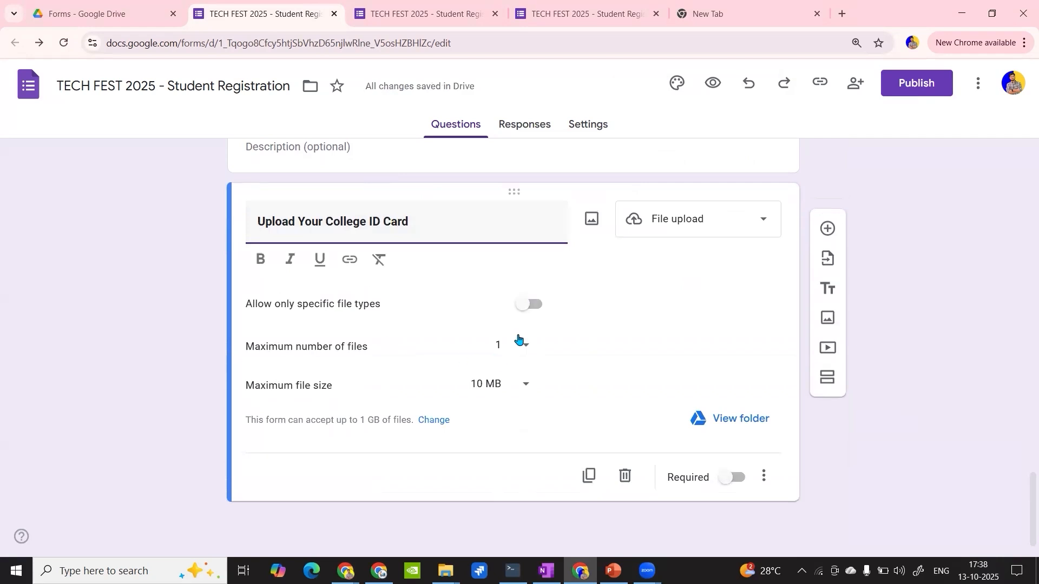
left_click(532, 304)
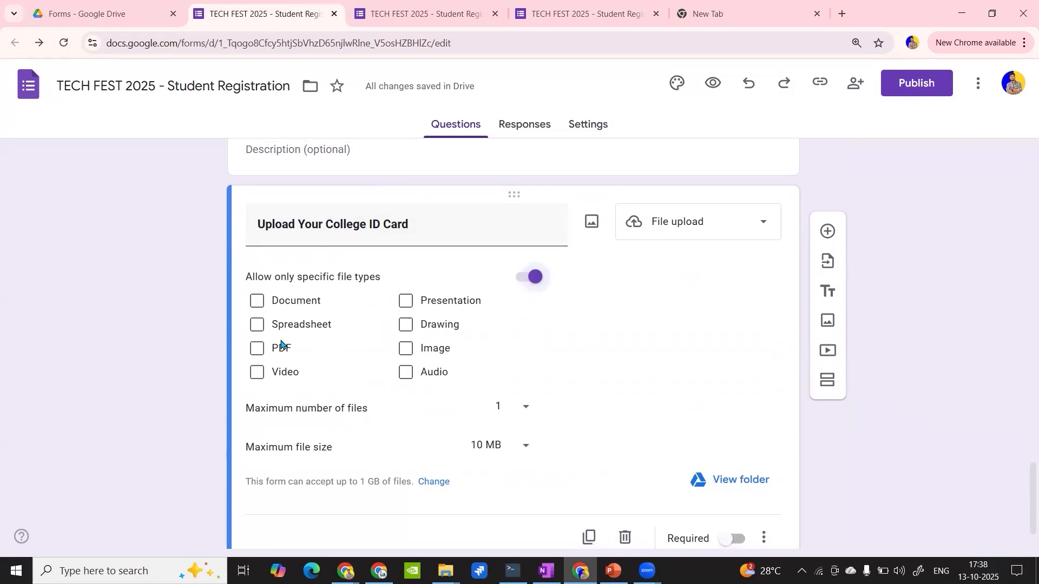
left_click(431, 348)
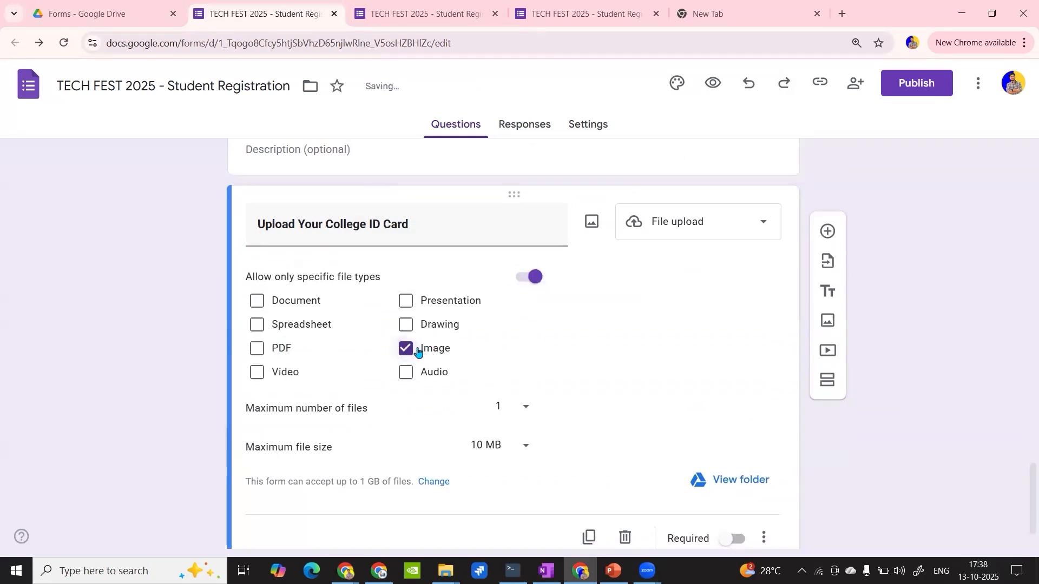
scroll(519, 319, "down", 1)
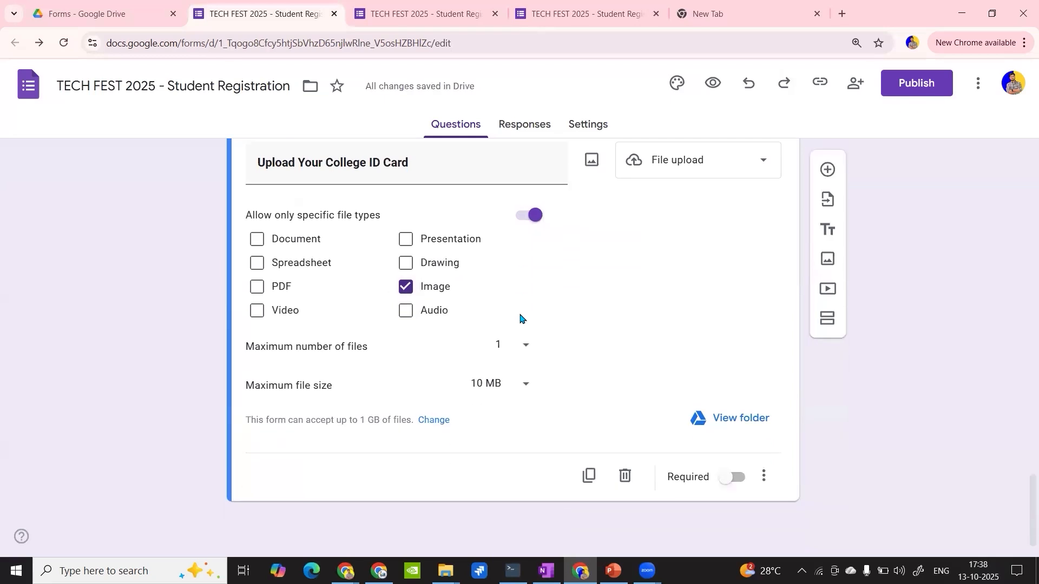
left_click(517, 357)
left_click(563, 302)
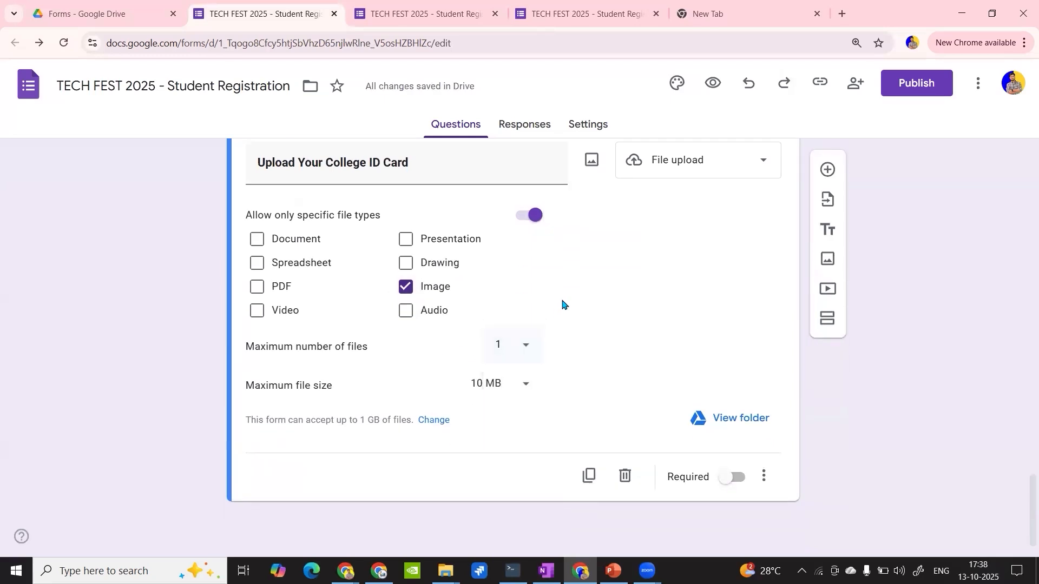
- Add a new question below the college ID card upload in the Final Details section
left_click(825, 173)
scroll(303, 335, "up", 1)
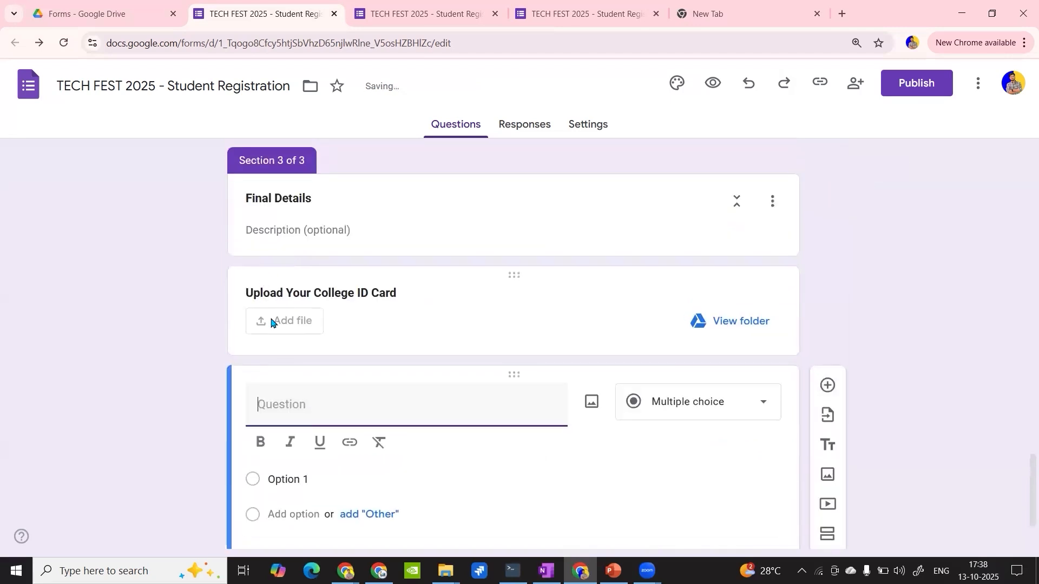
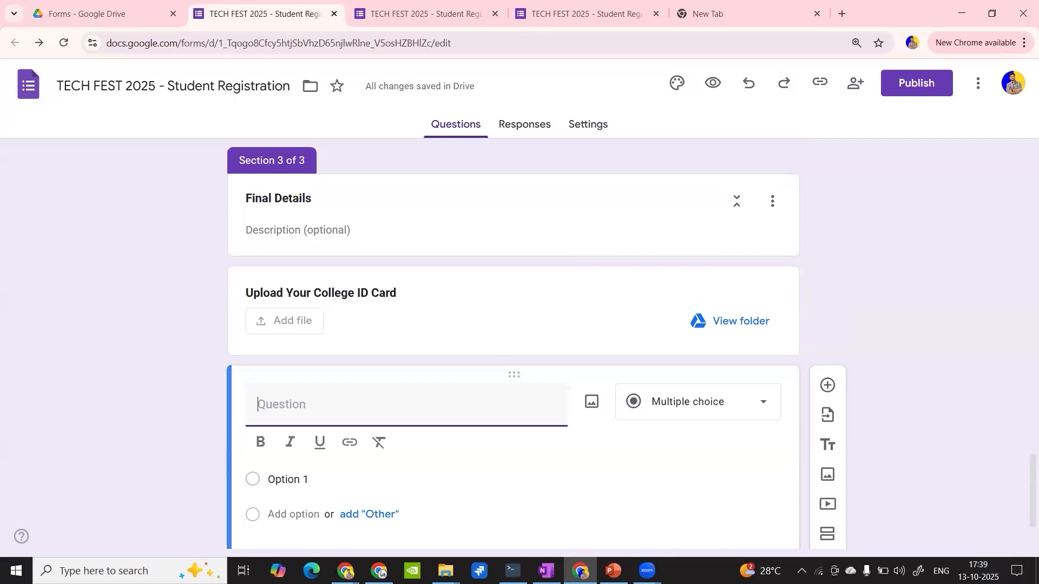
- Add a new section after the blank question in the Final Details section and select its title for editing
scroll(651, 311, "up", 5)
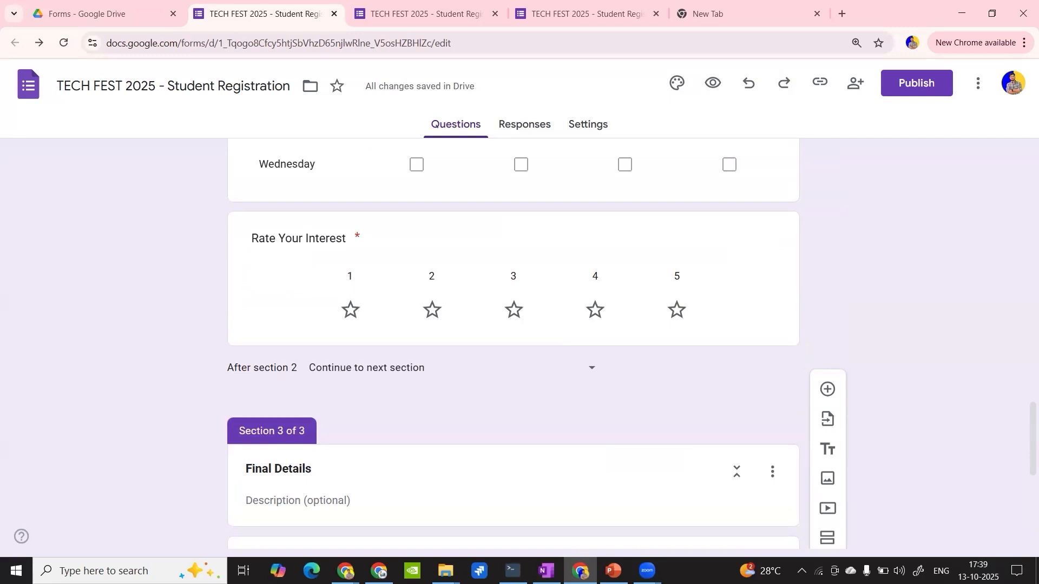
scroll(914, 328, "down", 7)
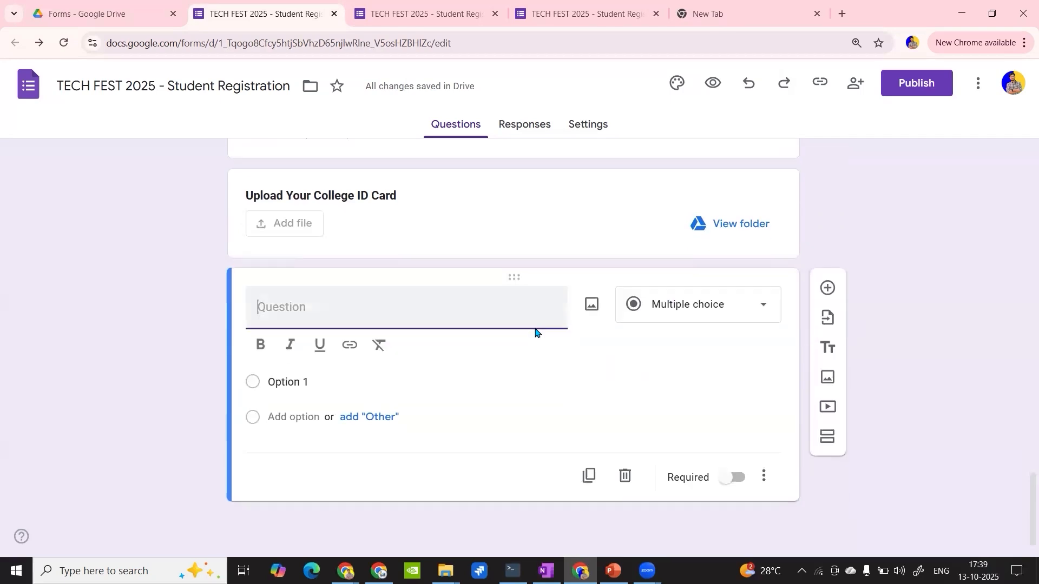
left_click(827, 440)
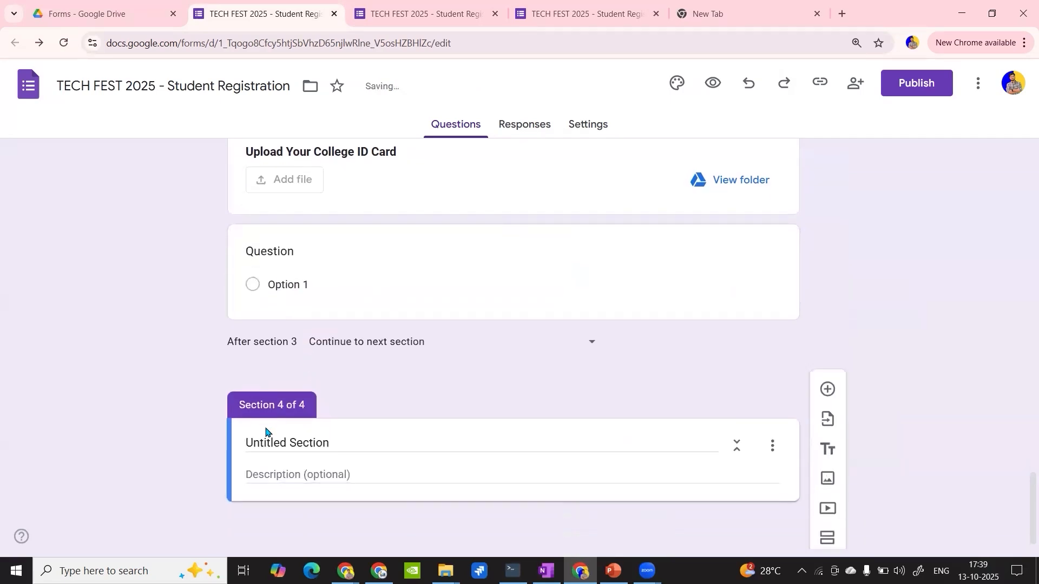
left_click(303, 451)
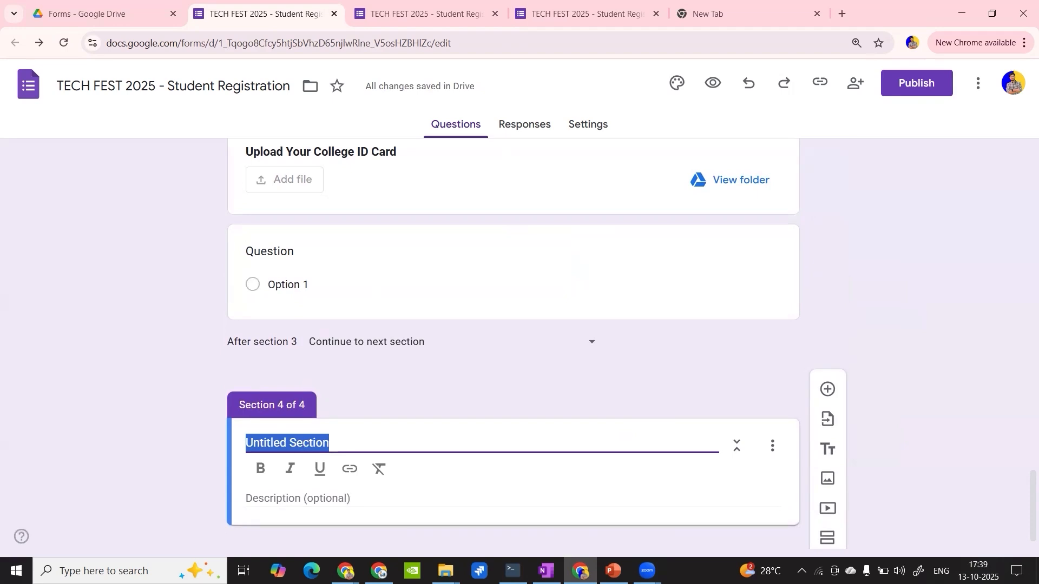
key("alt+Tab")
- Delete the "Rate Your Interest" rating question from section 2
scroll(421, 302, "up", 3)
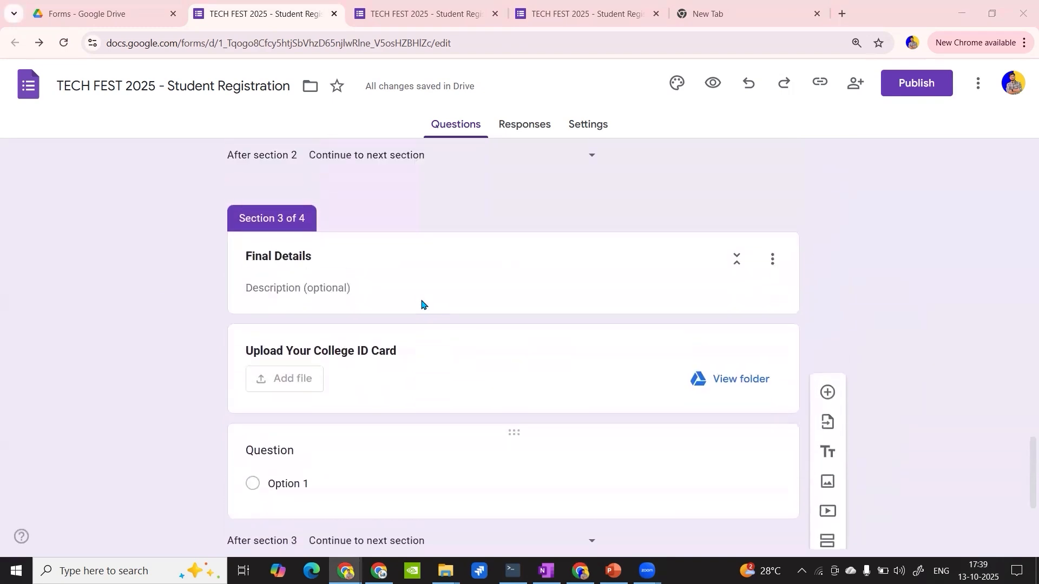
scroll(421, 301, "up", 4)
left_click(727, 251)
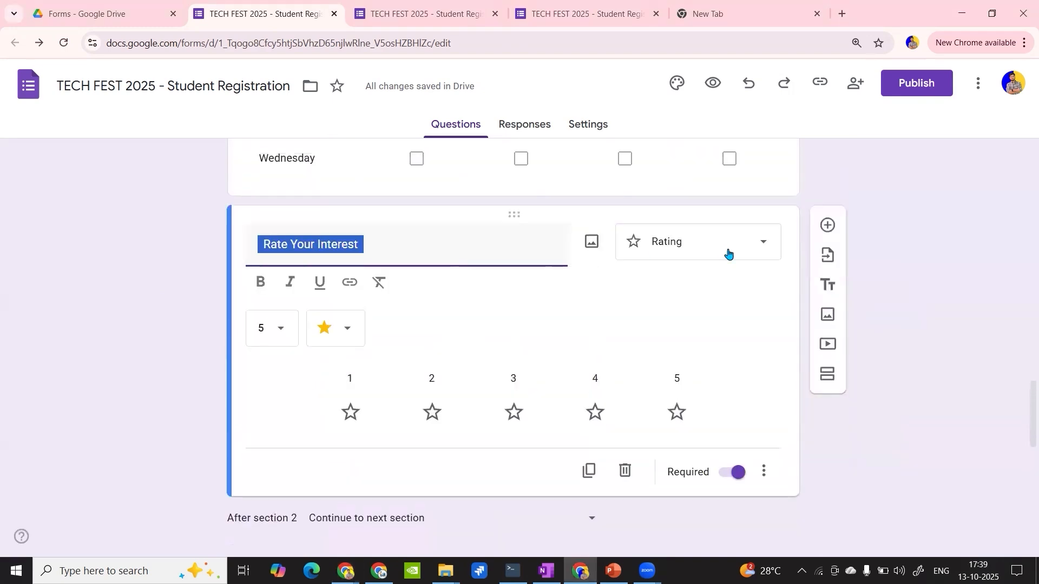
left_click(623, 471)
scroll(525, 361, "down", 6)
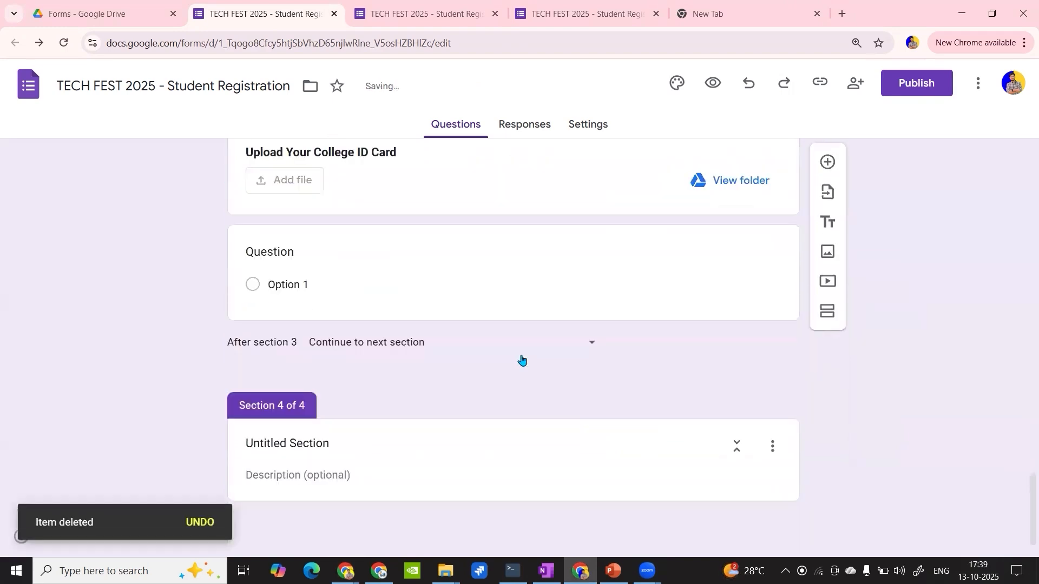
- Title the new section 4 "Rate of your interest"
left_click(339, 449)
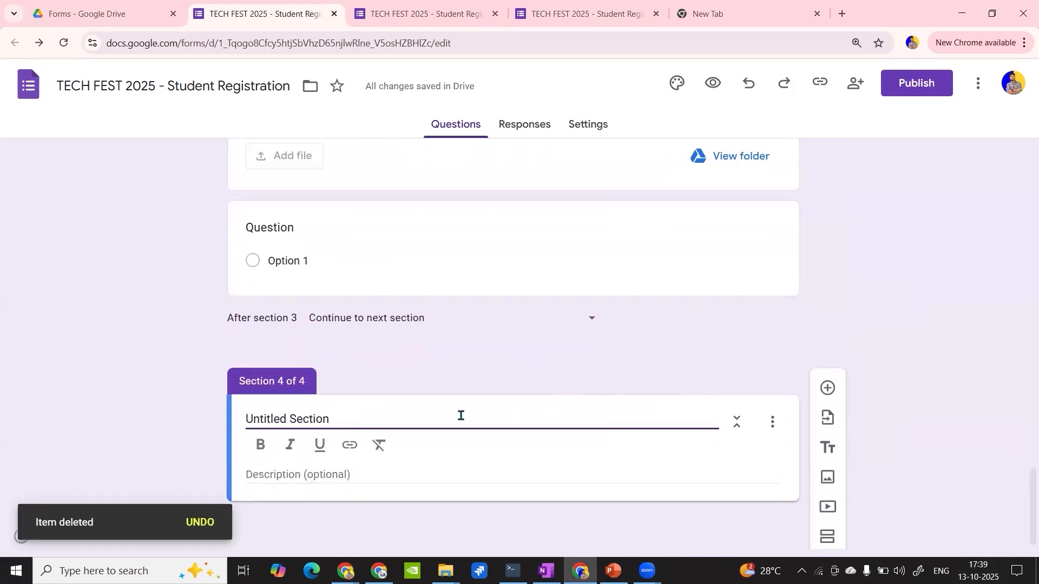
triple_click(428, 422)
type("Rate ")
type("of y")
key("BackSpace")
type("f your i")
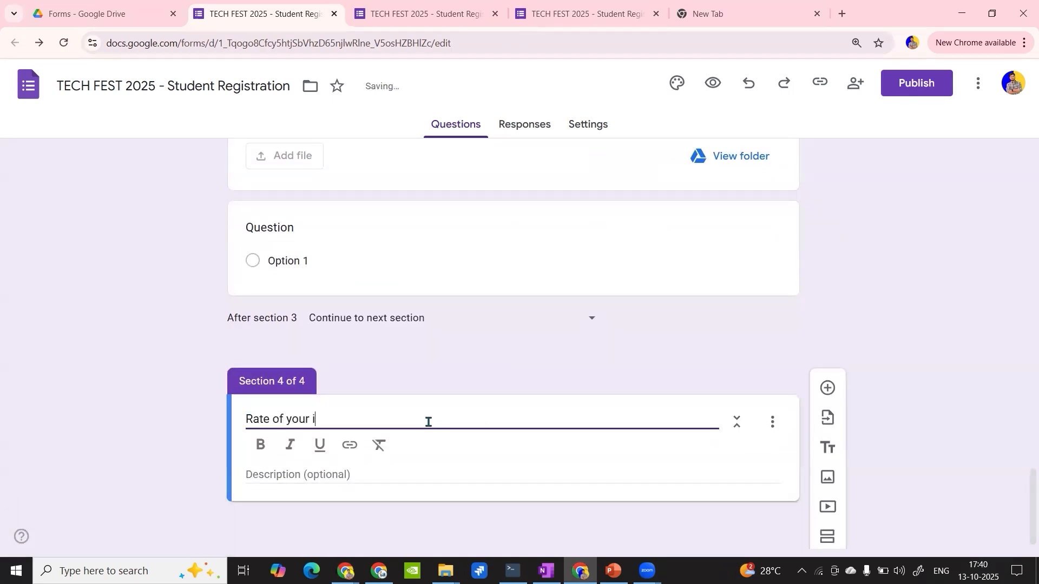
type("nterest")
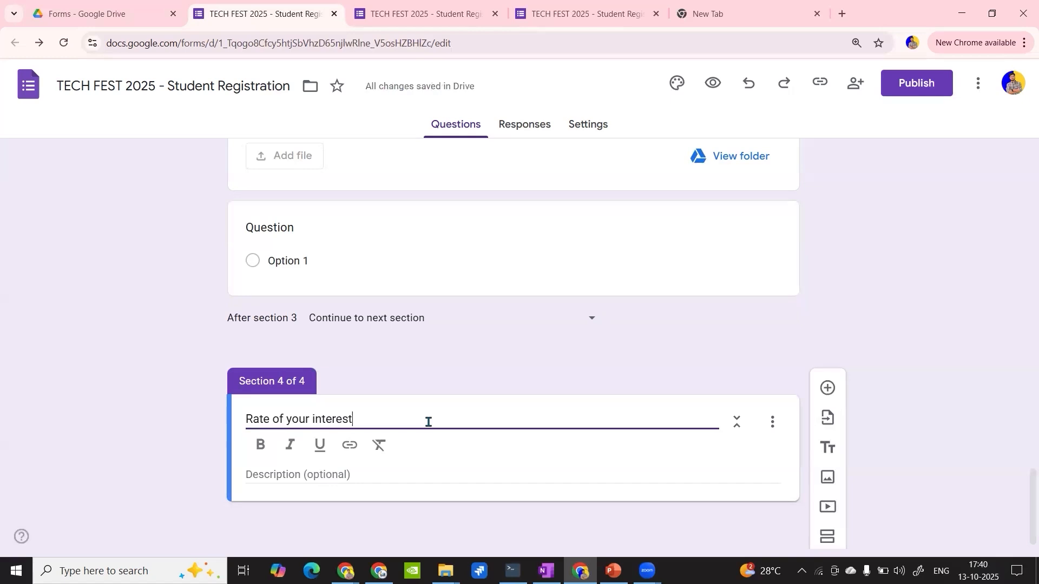
- Replace the title of section 4 with "Feedback"
triple_click(298, 409)
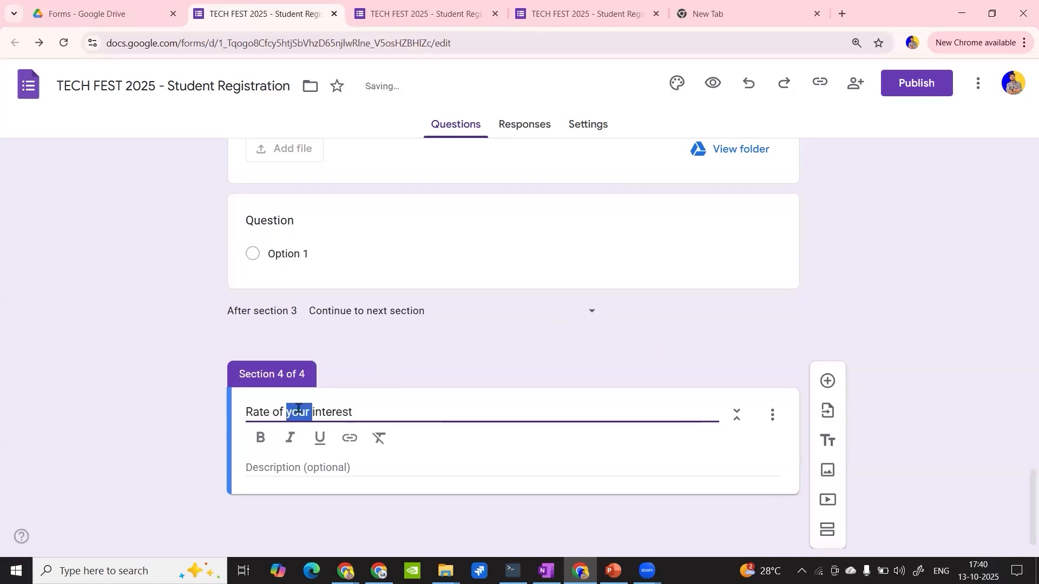
type("G")
key("BackSpace")
type("Fed")
key("BackSpace")
type("ed")
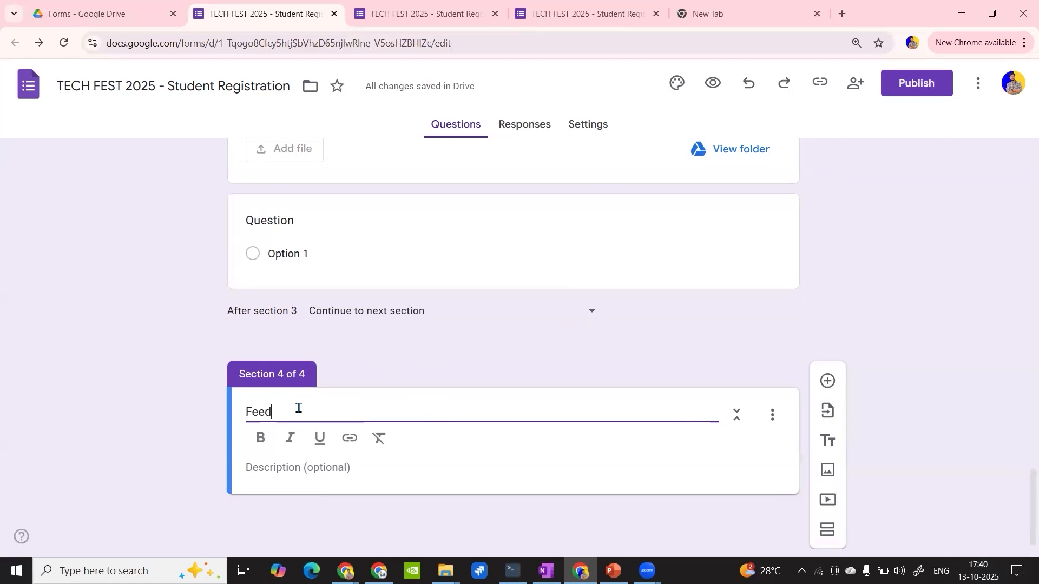
type("back Formd")
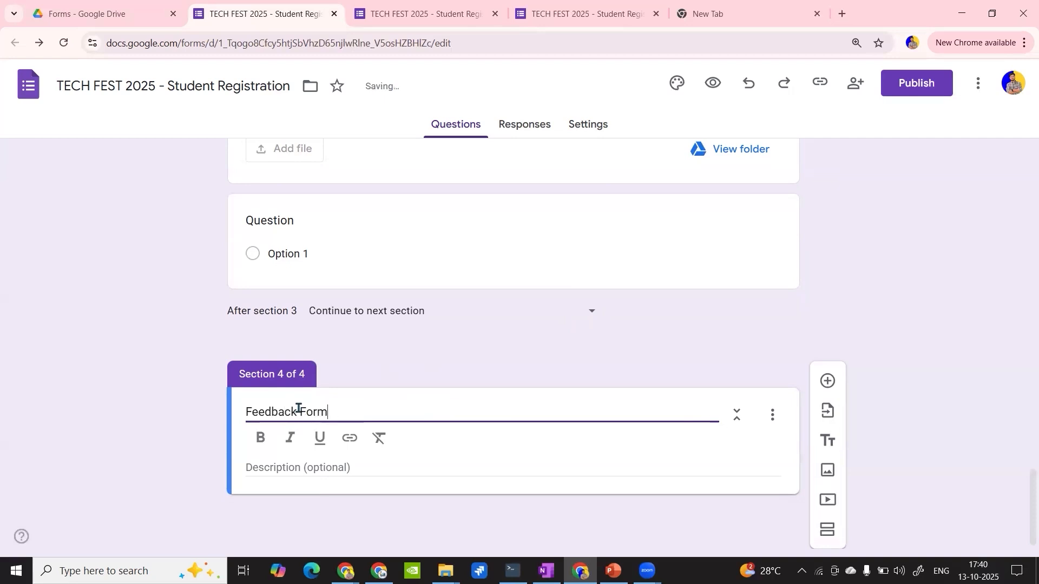
key("BackSpace")
key("BackSpace")
key("BackSpace")
- Enter the Feedback section description "Give Your Feedback why you are interest", correcting the misspelled last word with the suggested spelling
left_click(278, 467)
type("Give")
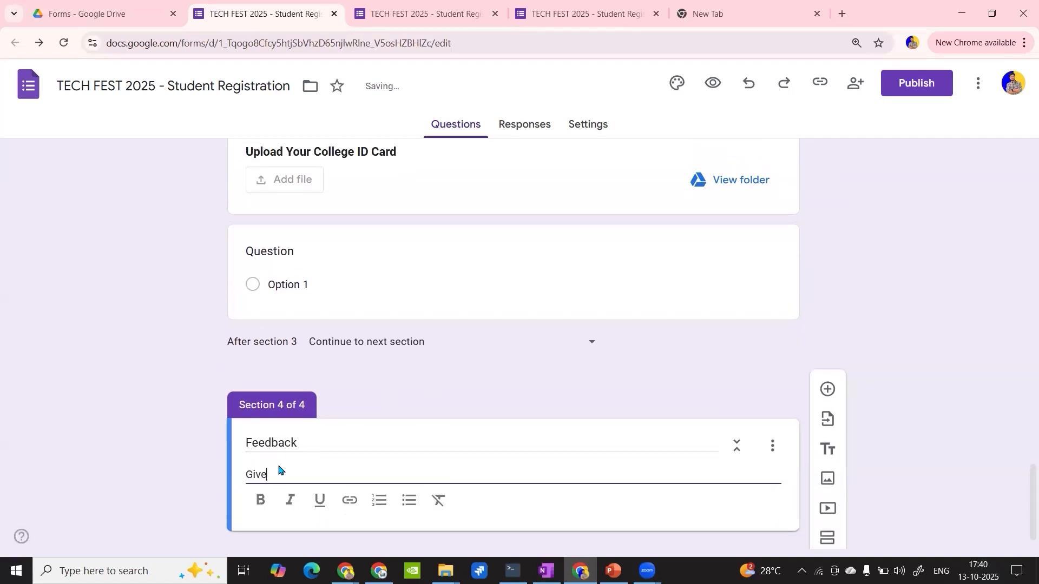
type(" Your Feedback why you a")
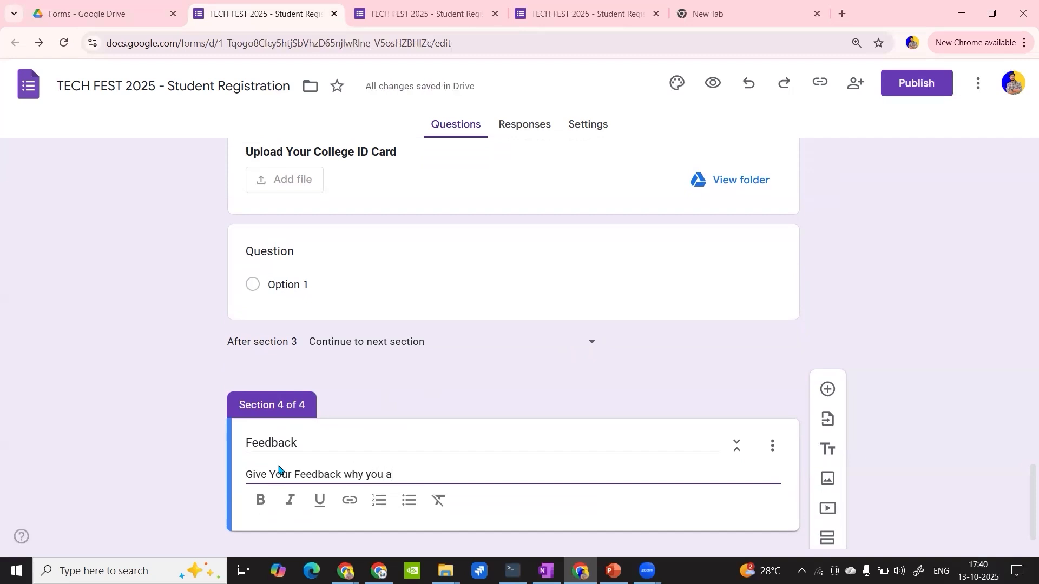
type("re intereset")
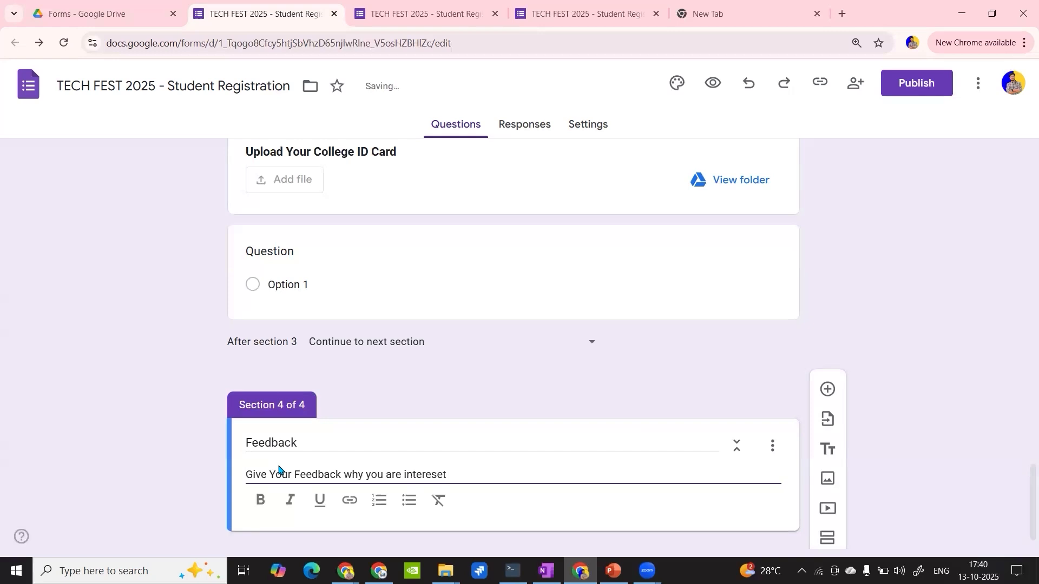
double_click(425, 475)
right_click(424, 475)
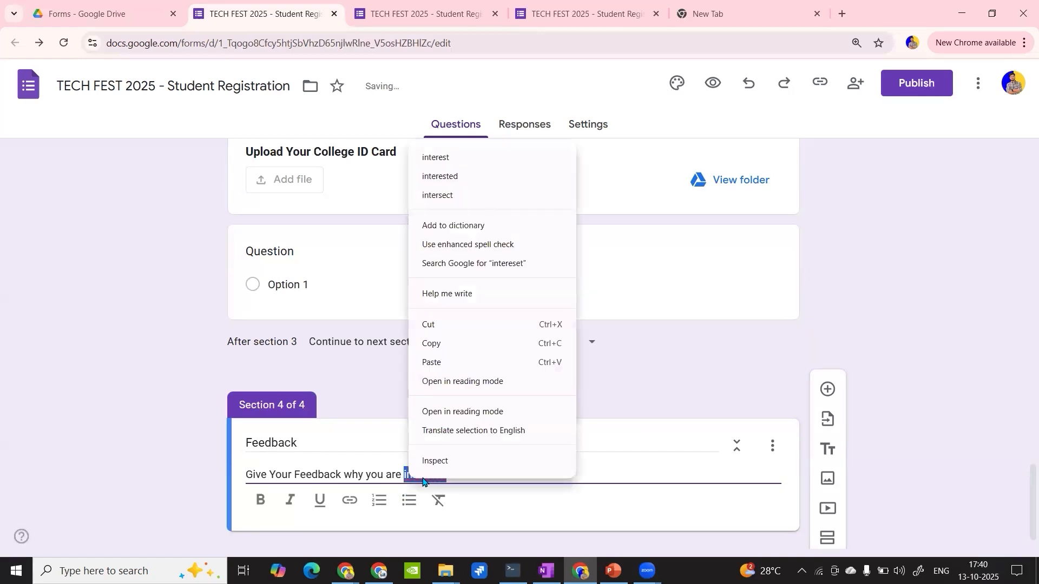
left_click(485, 158)
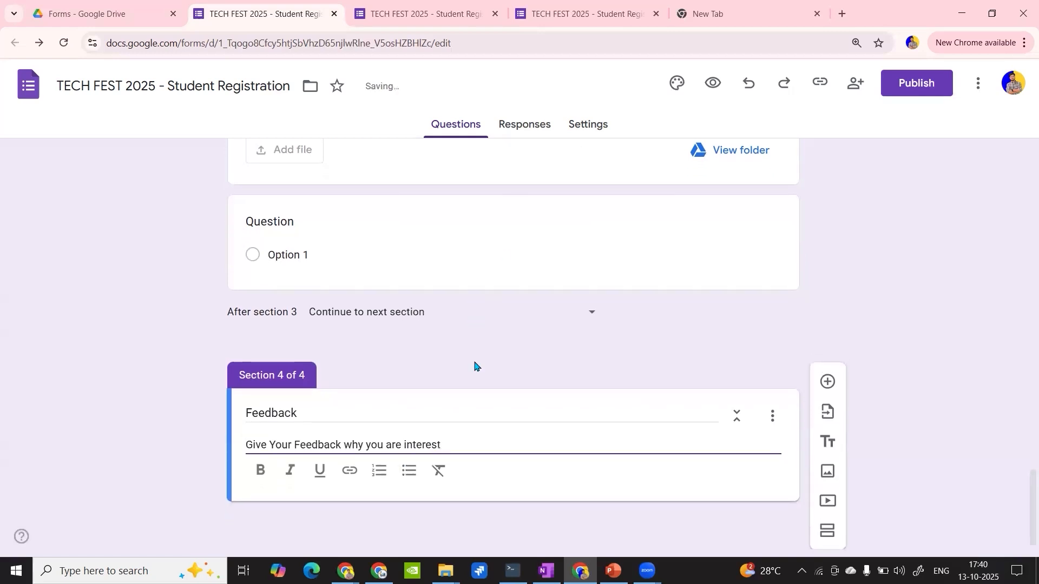
- Add a question "Rate of your interest" to the Feedback section and set its type to Rating
left_click(828, 383)
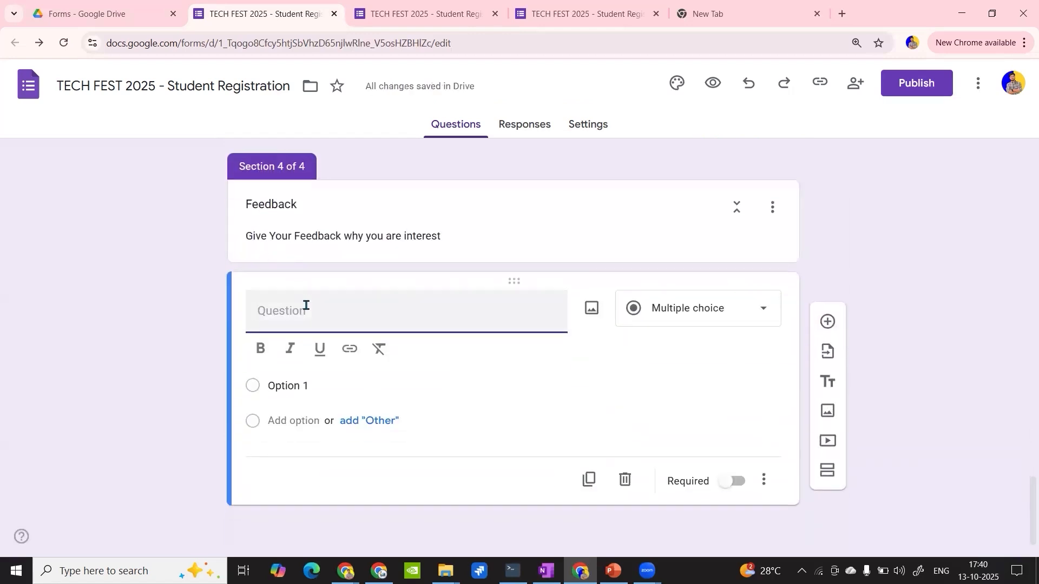
type("Rate of your interest")
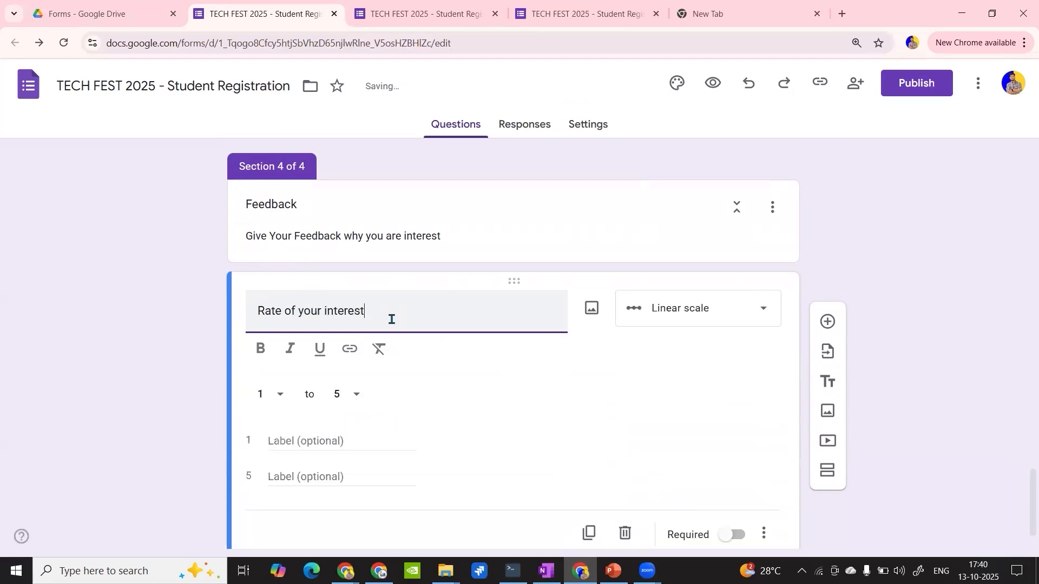
left_click(707, 308)
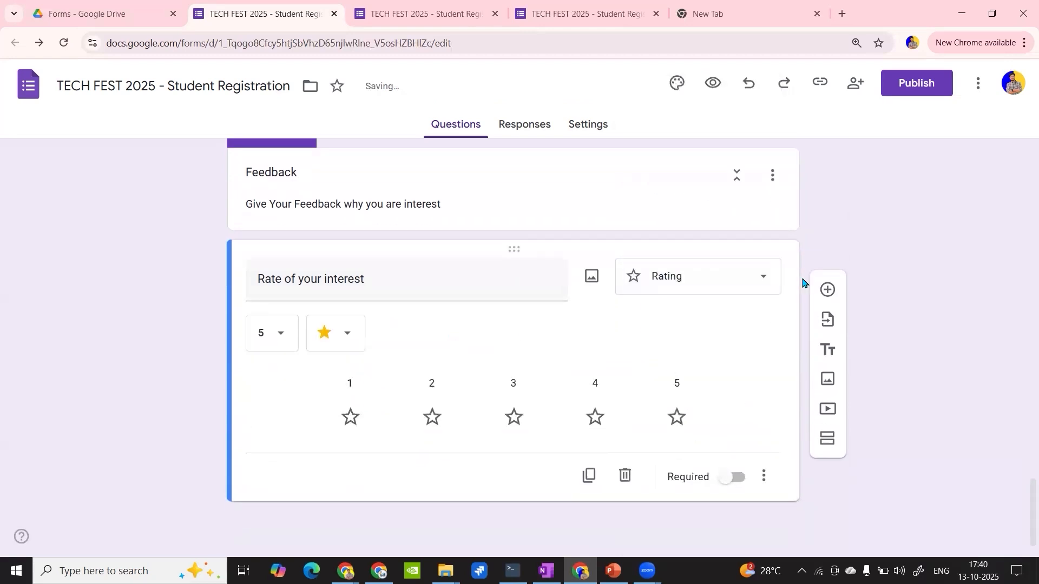
- Add another question below the rating question and enter "Why are you not interes" as its text
left_click(823, 286)
type("Why ra")
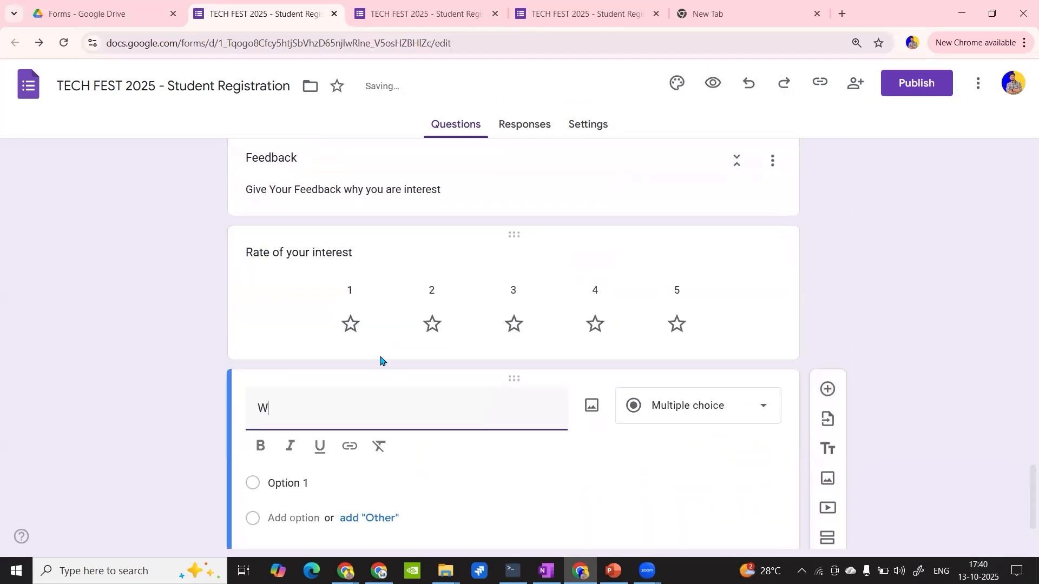
key("BackSpace")
key("BackSpace")
type("are ")
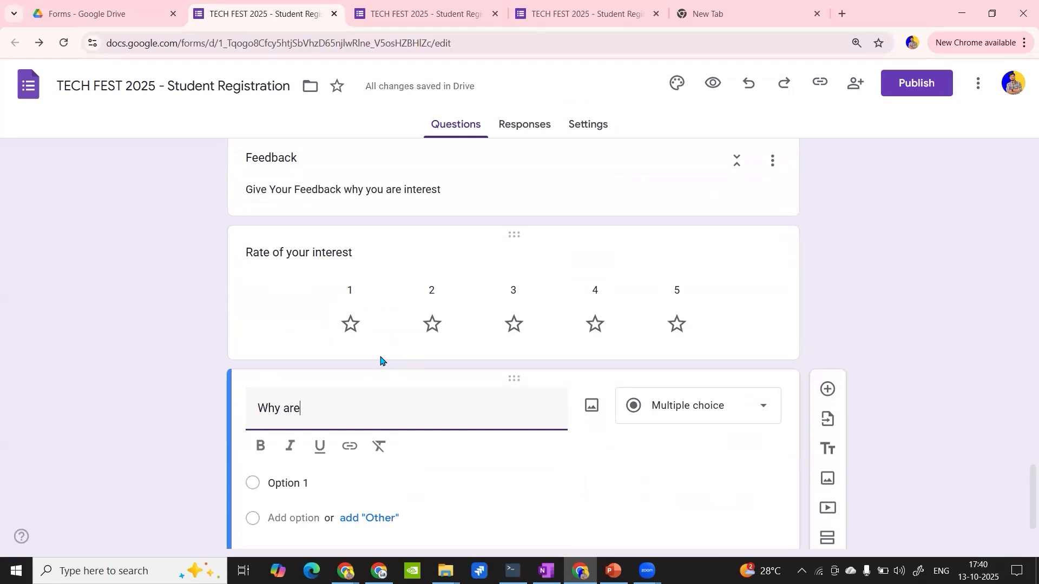
type("you ")
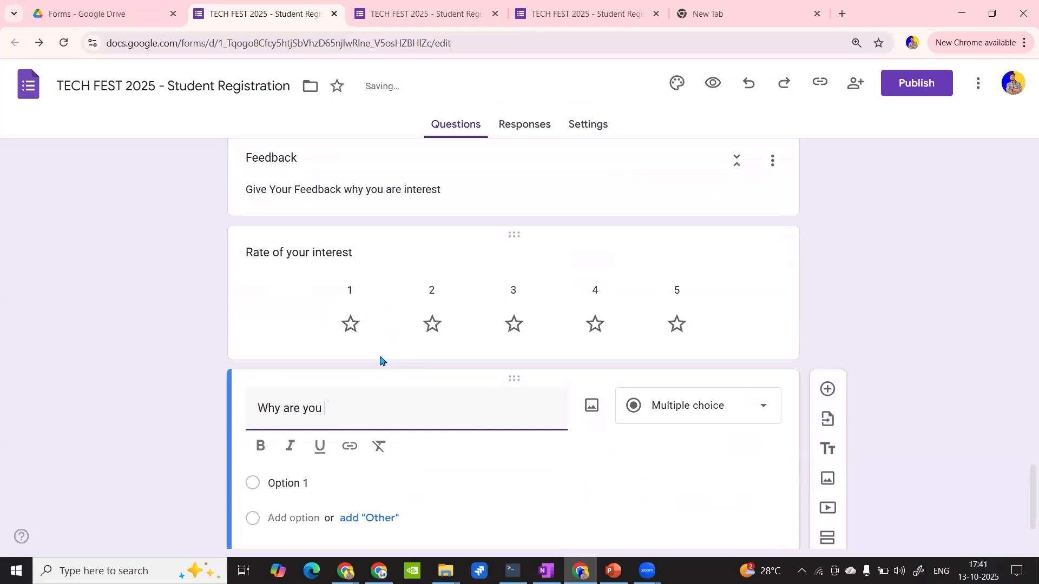
type("not interes")
- Delete the "Rate of your interest" rating question from the Feedback section
left_click(719, 262)
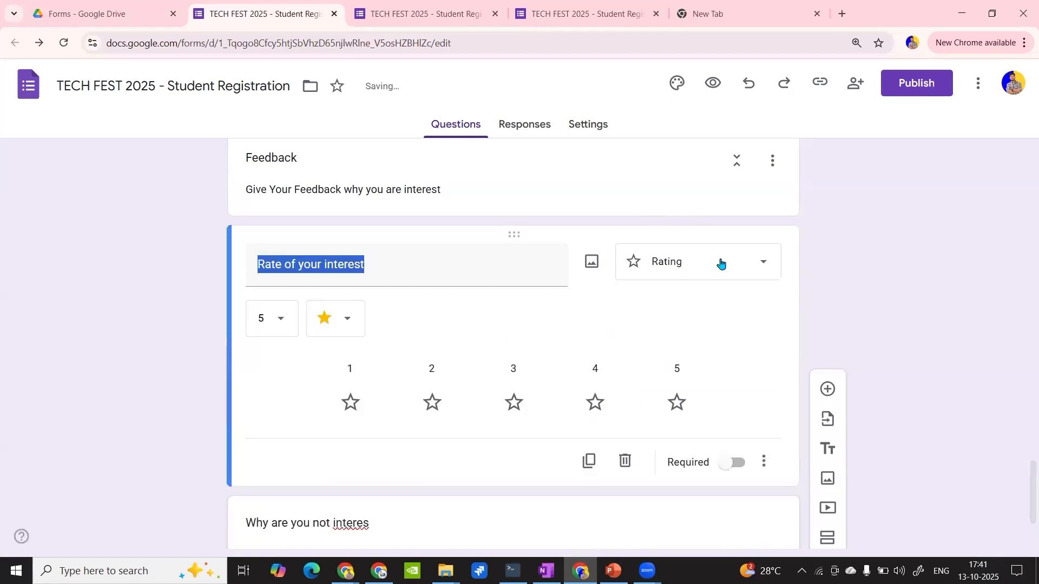
left_click(635, 499)
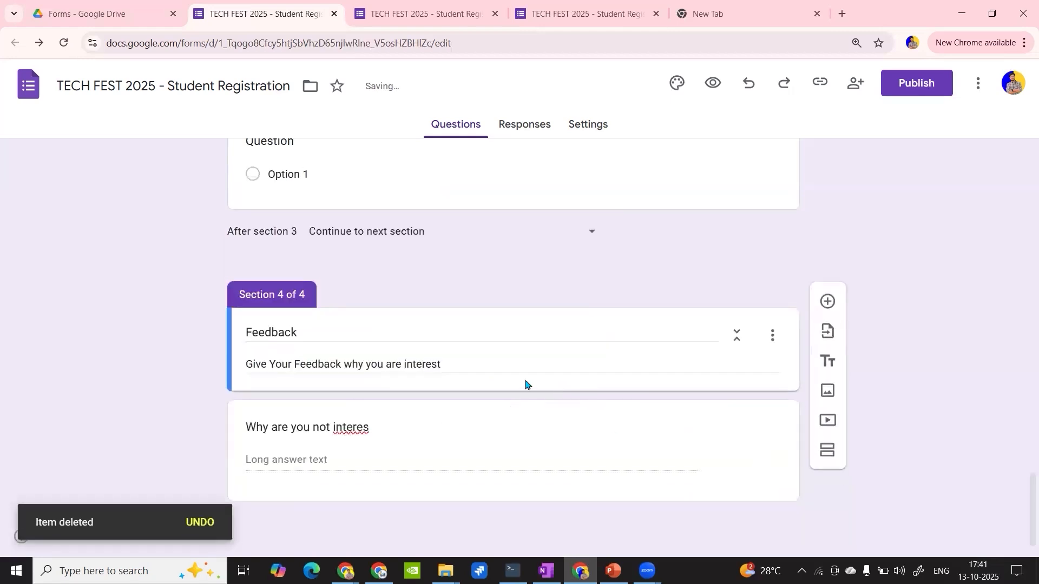
- Correct the misspelled last word of the Feedback question so that it reads "Why are you not interested?"
left_click(347, 441)
right_click(349, 432)
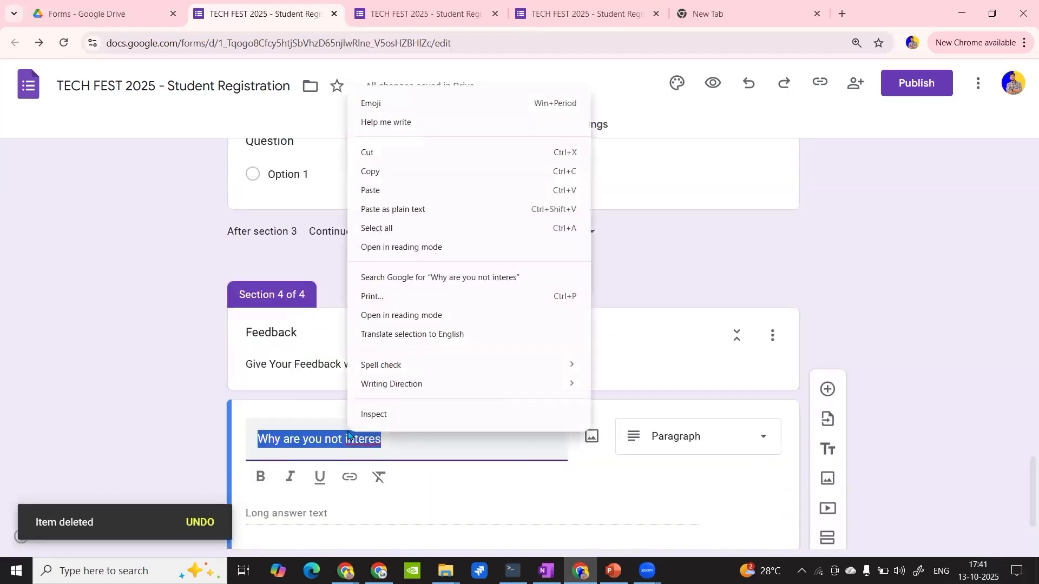
right_click(374, 445)
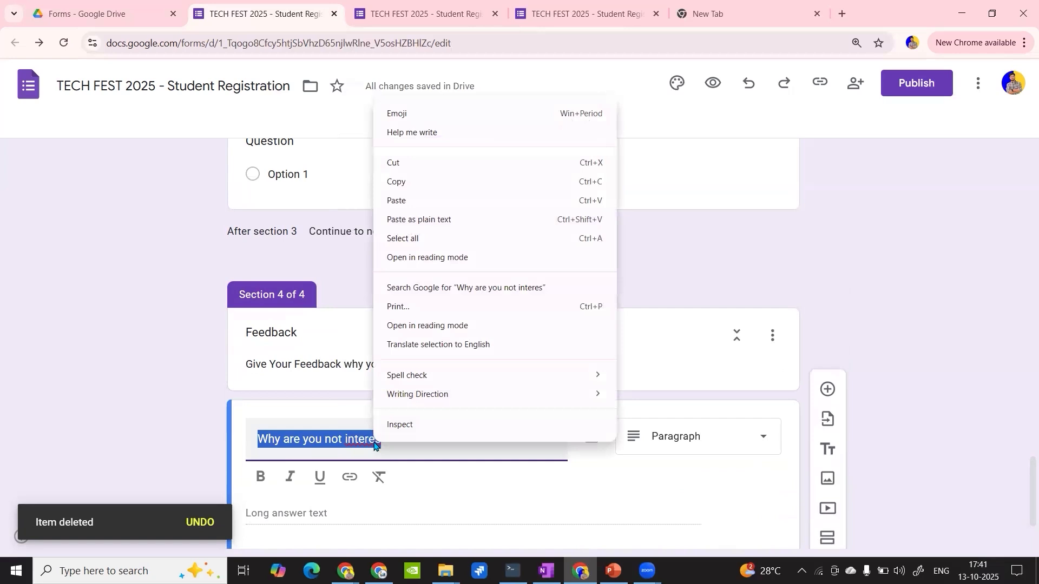
key("Escape")
left_click(366, 435)
right_click(368, 439)
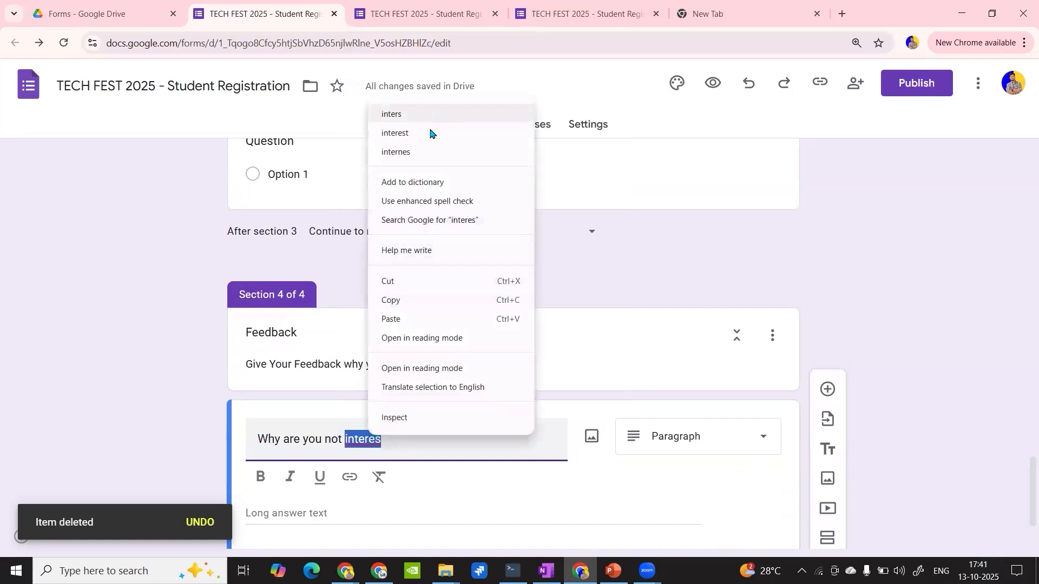
left_click(431, 134)
type("ed?")
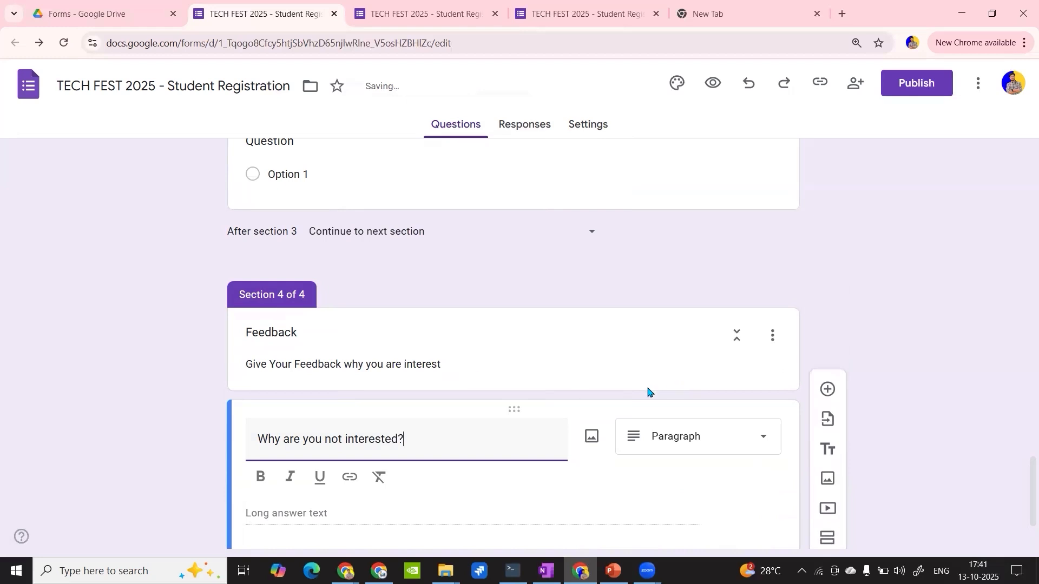
scroll(649, 393, "down", 2)
left_click(316, 425)
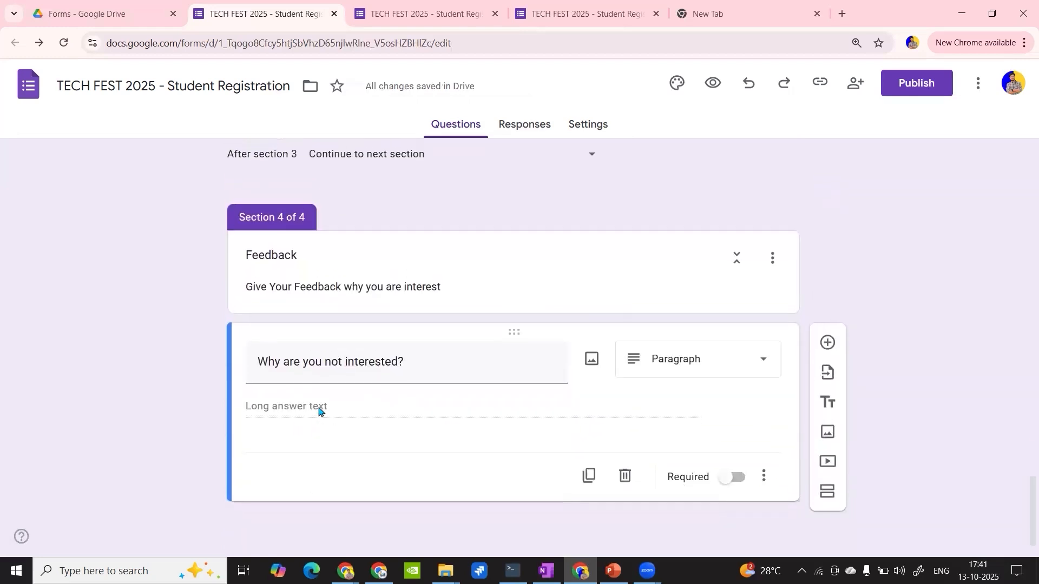
- Shorten the Feedback section description to "Give Your Feedback."
left_click(309, 262)
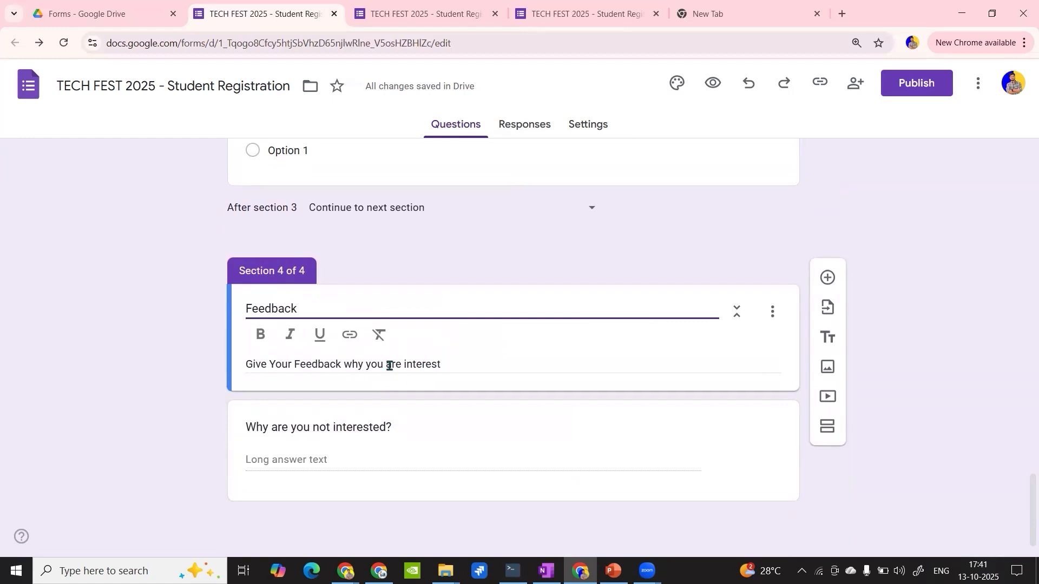
triple_click(425, 369)
left_click_drag(344, 364, 478, 371)
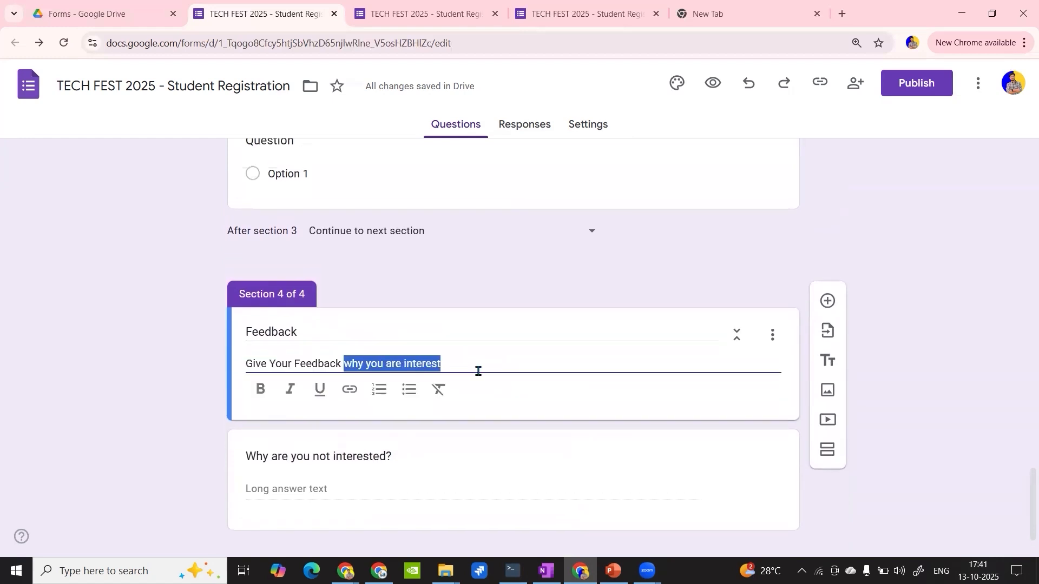
key("BackSpace")
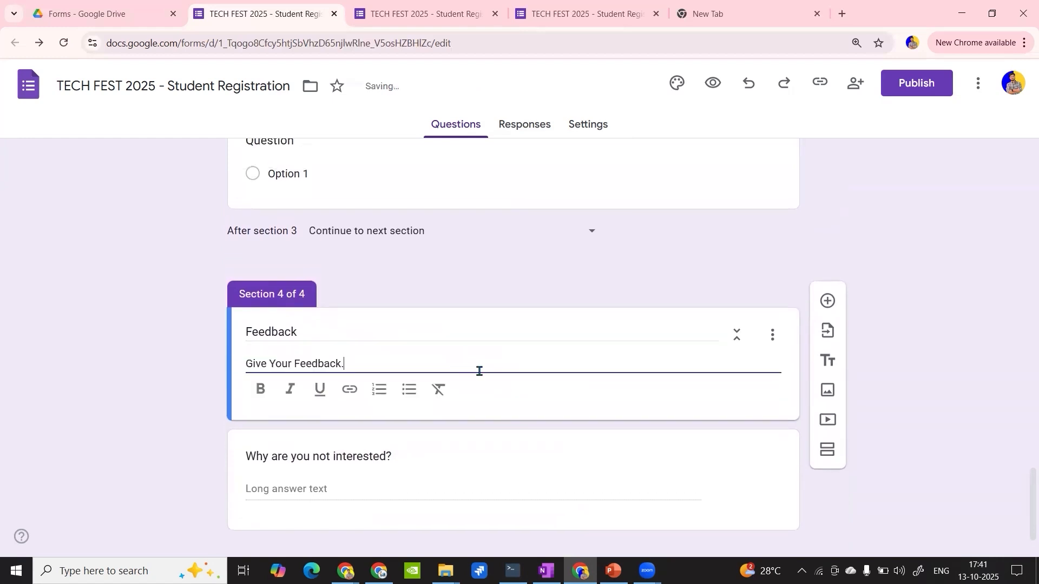
scroll(479, 371, "down", 1)
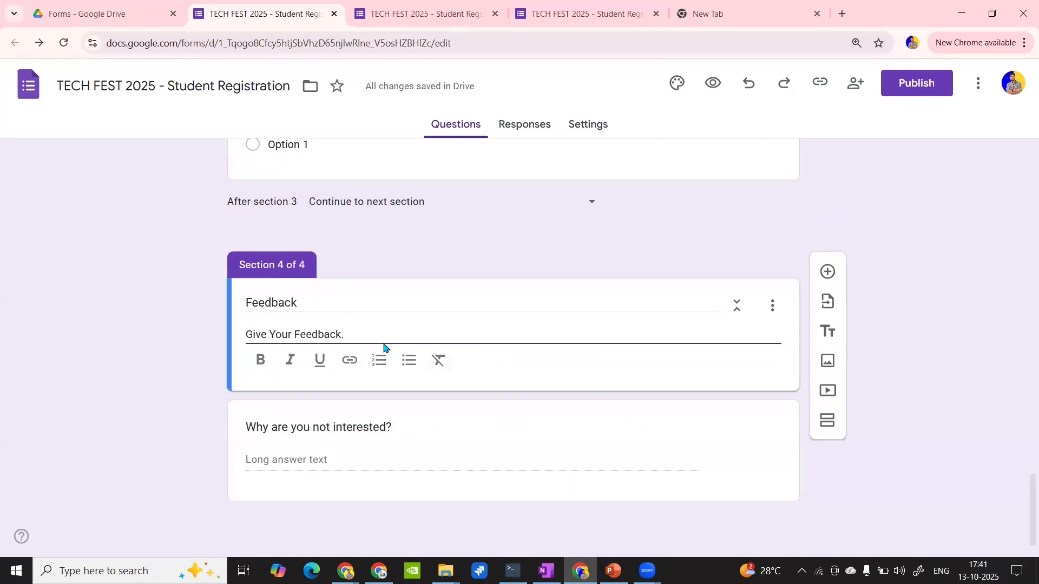
- Review the form's questions and sections from the registration heading through the Feedback section
scroll(383, 347, "up", 11)
scroll(384, 347, "up", 20)
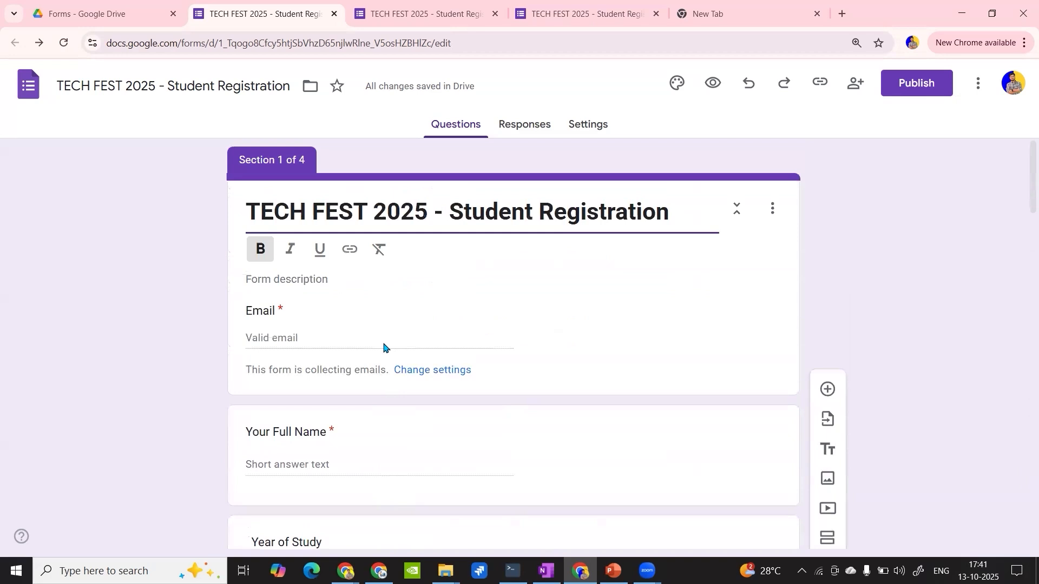
scroll(383, 346, "down", 9)
scroll(383, 344, "down", 6)
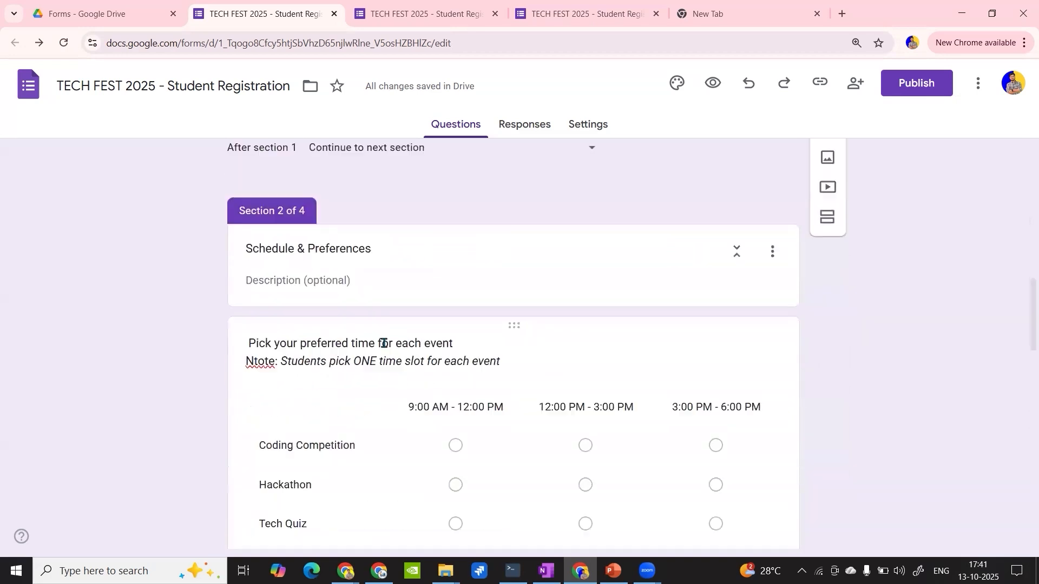
scroll(384, 343, "up", 5)
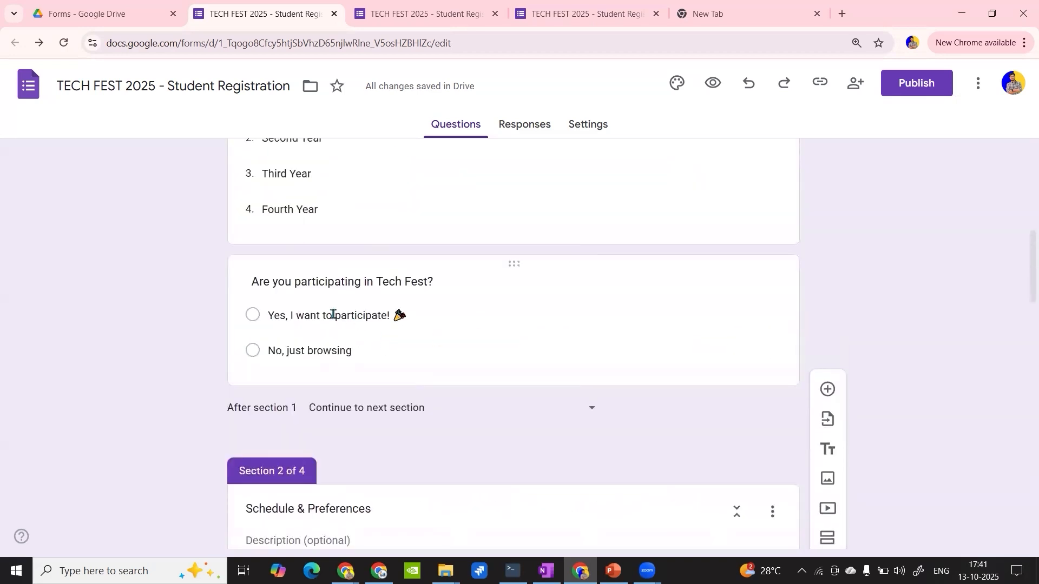
scroll(333, 314, "up", 9)
scroll(333, 314, "down", 4)
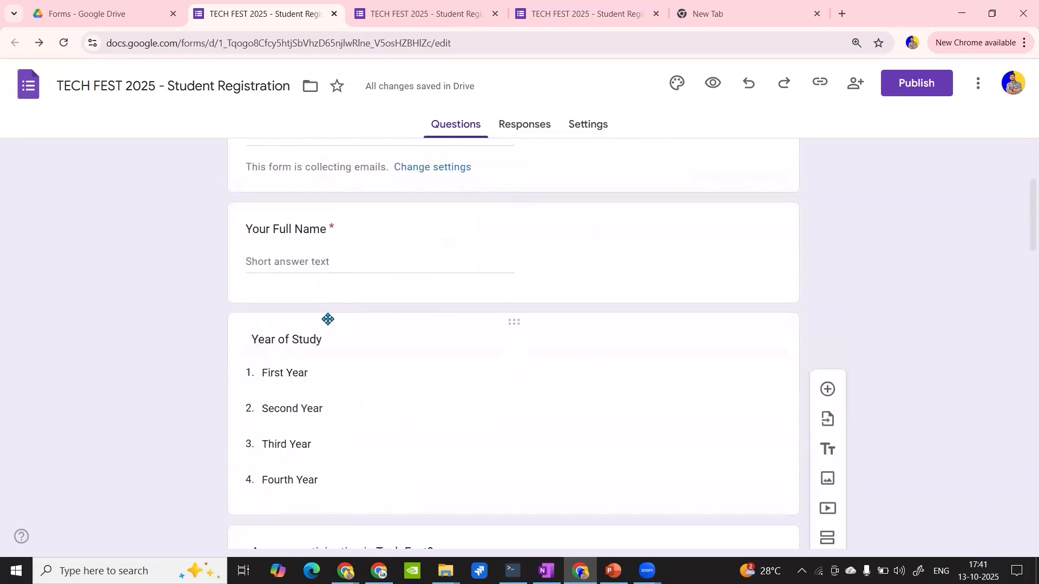
scroll(355, 294, "down", 4)
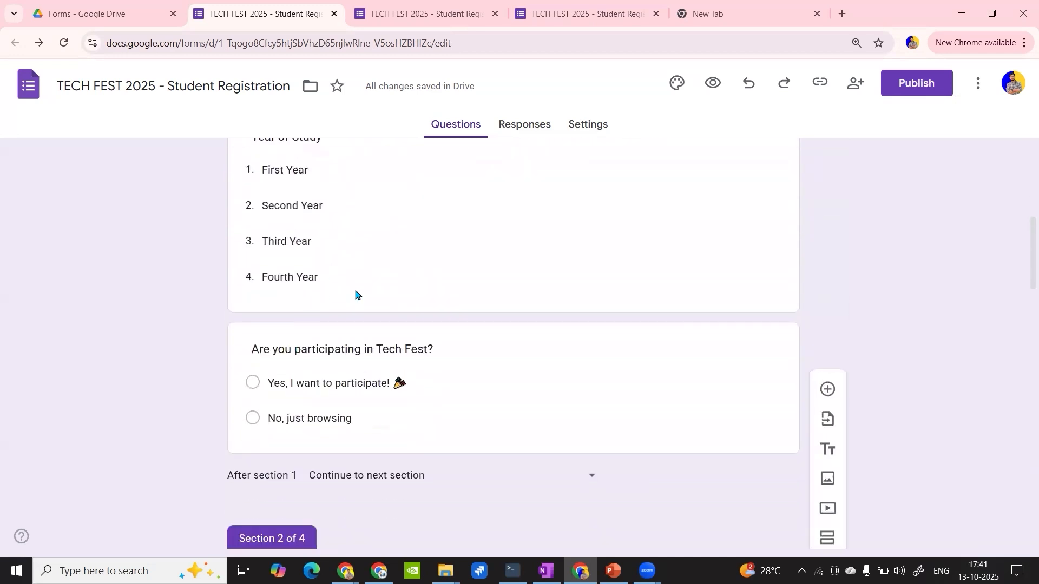
scroll(355, 295, "up", 1)
scroll(356, 295, "up", 7)
scroll(356, 295, "down", 9)
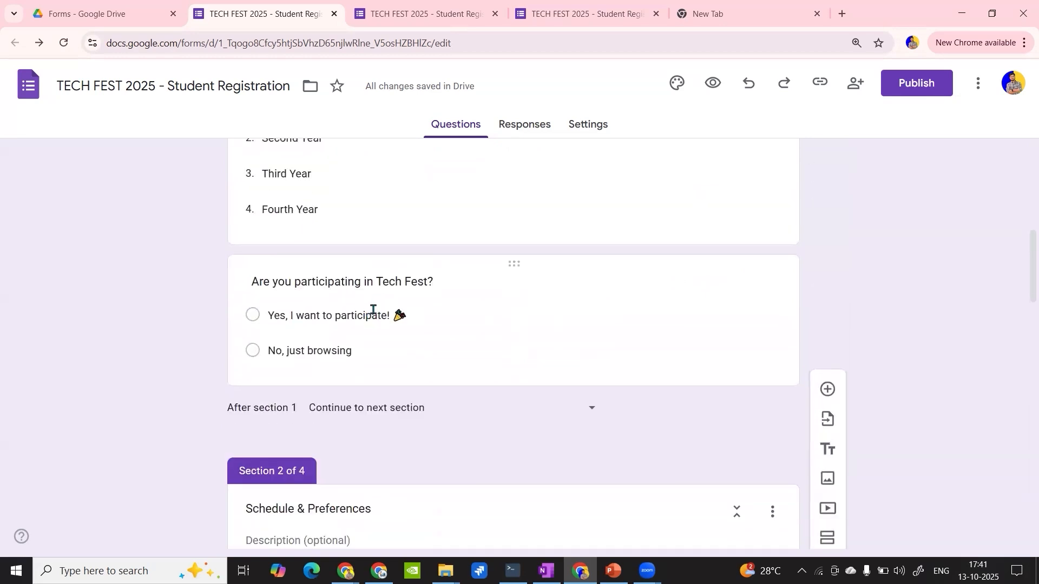
scroll(392, 404, "down", 12)
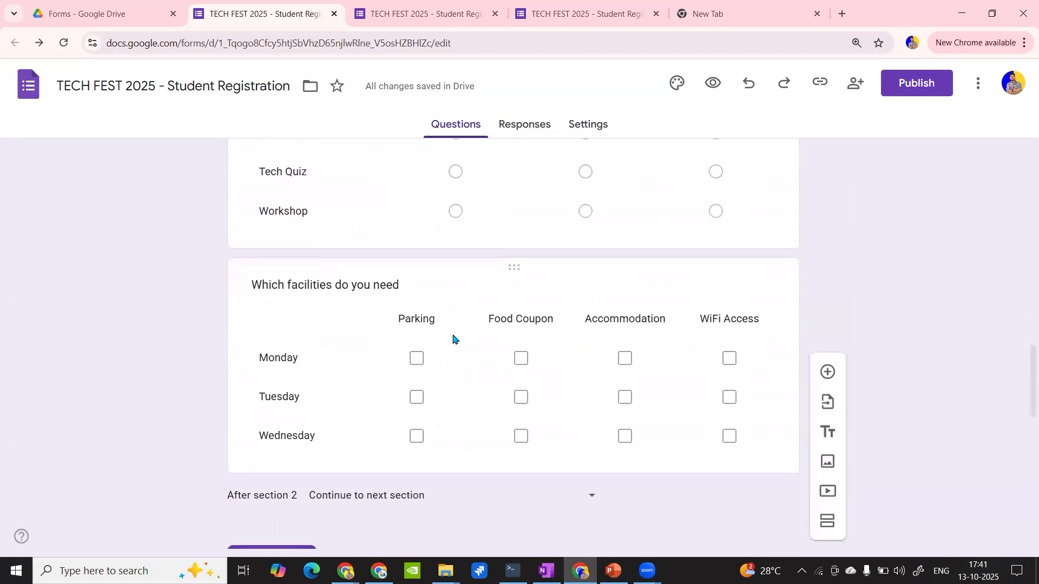
scroll(453, 339, "down", 6)
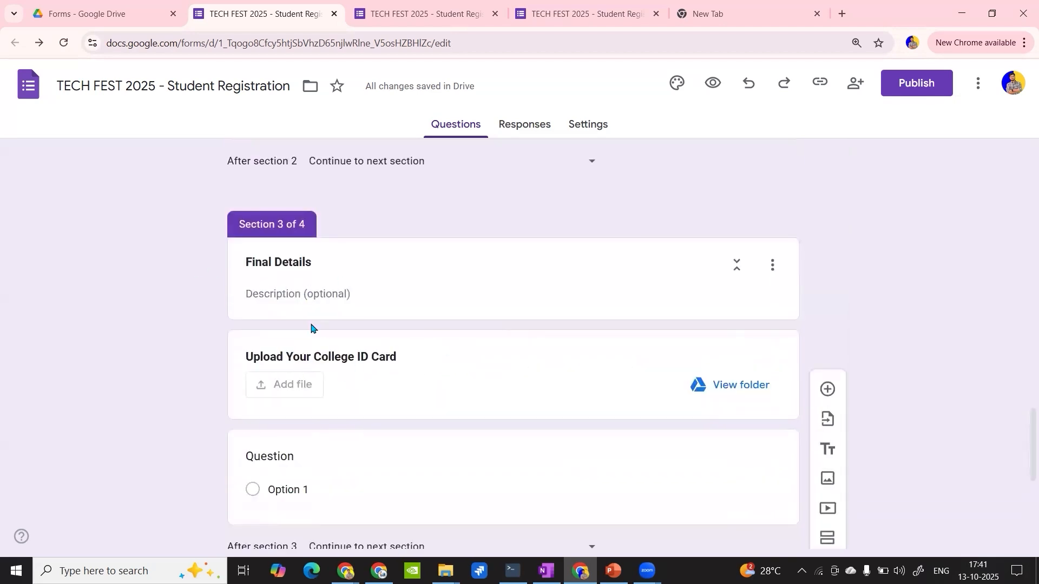
scroll(311, 328, "down", 6)
scroll(329, 280, "up", 5)
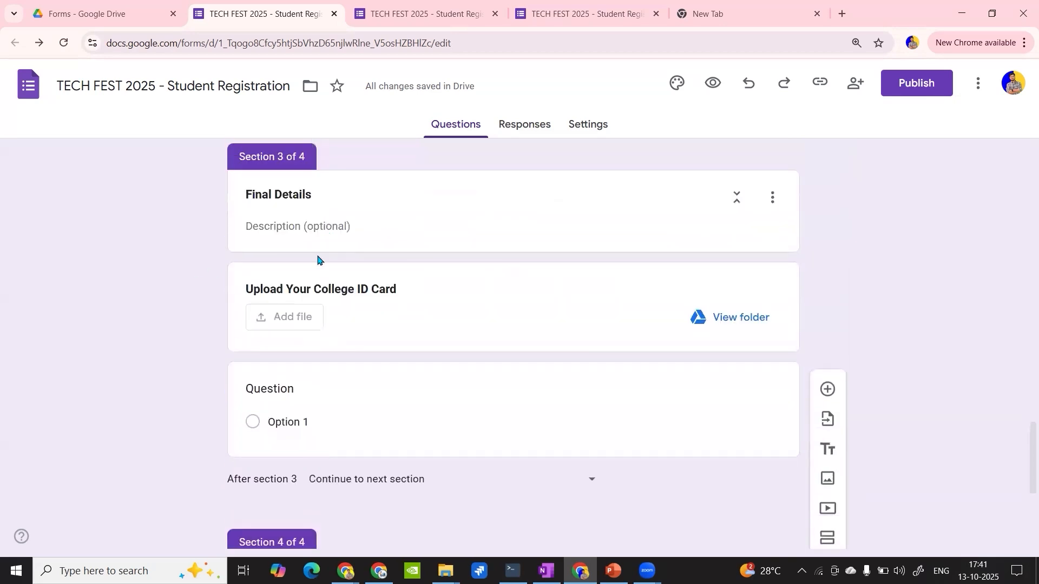
scroll(323, 312, "down", 5)
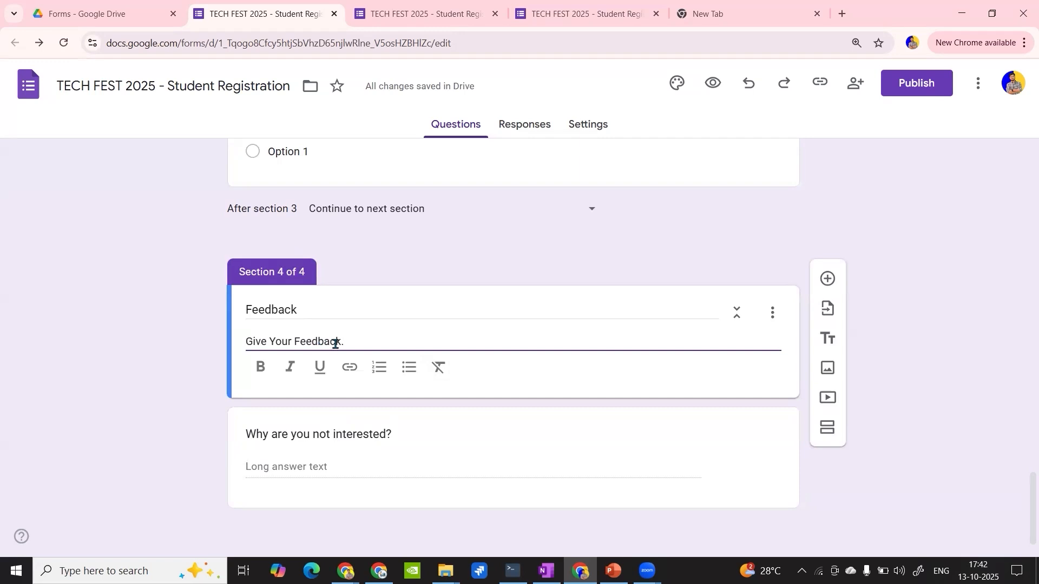
scroll(336, 344, "up", 12)
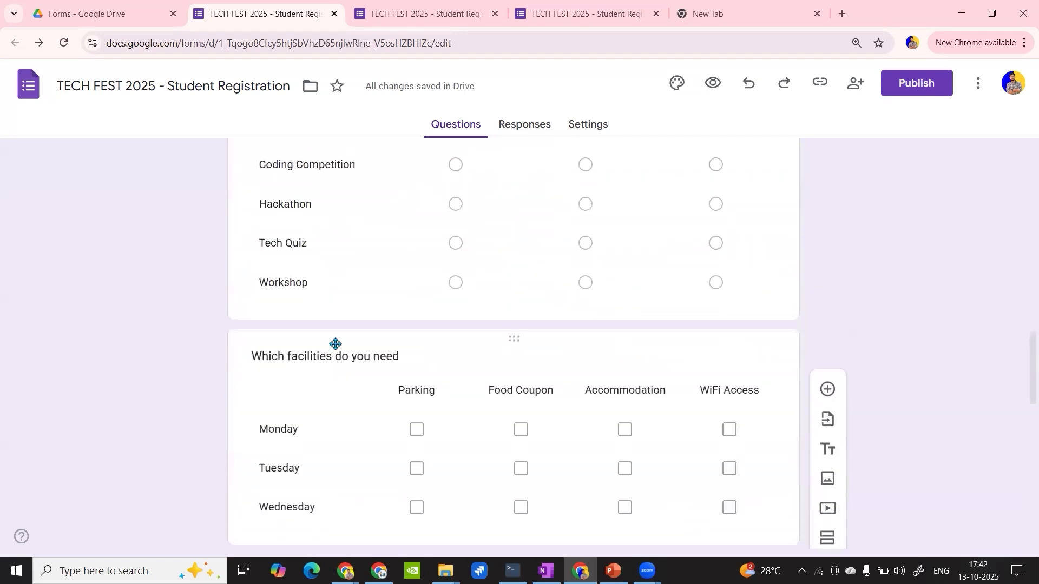
- Enable "Go to section based on answer" for the "Are you participating in Tech Fest?" question
scroll(335, 344, "up", 5)
left_click(459, 380)
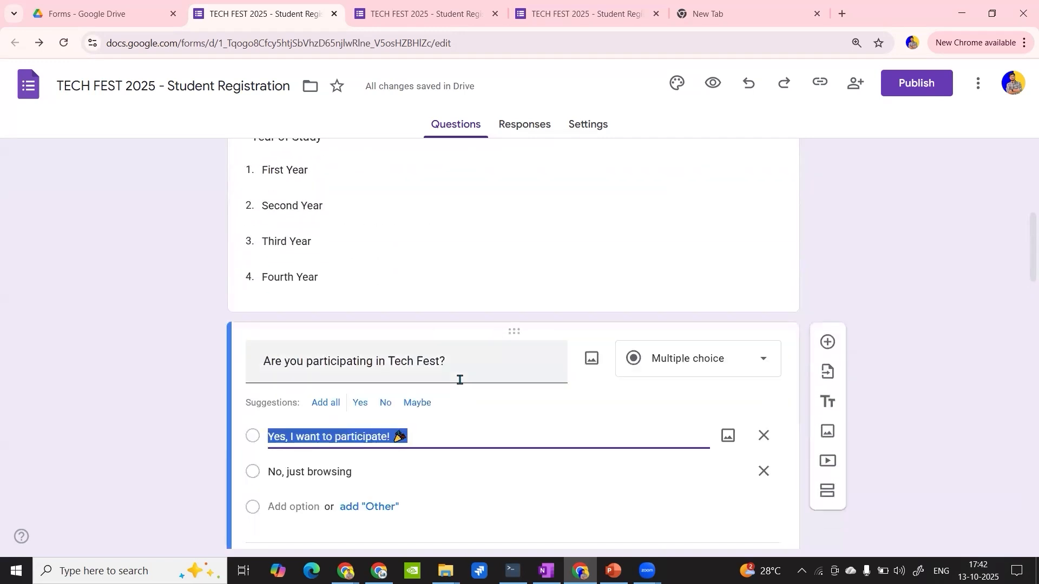
scroll(460, 412, "down", 4)
left_click(452, 234)
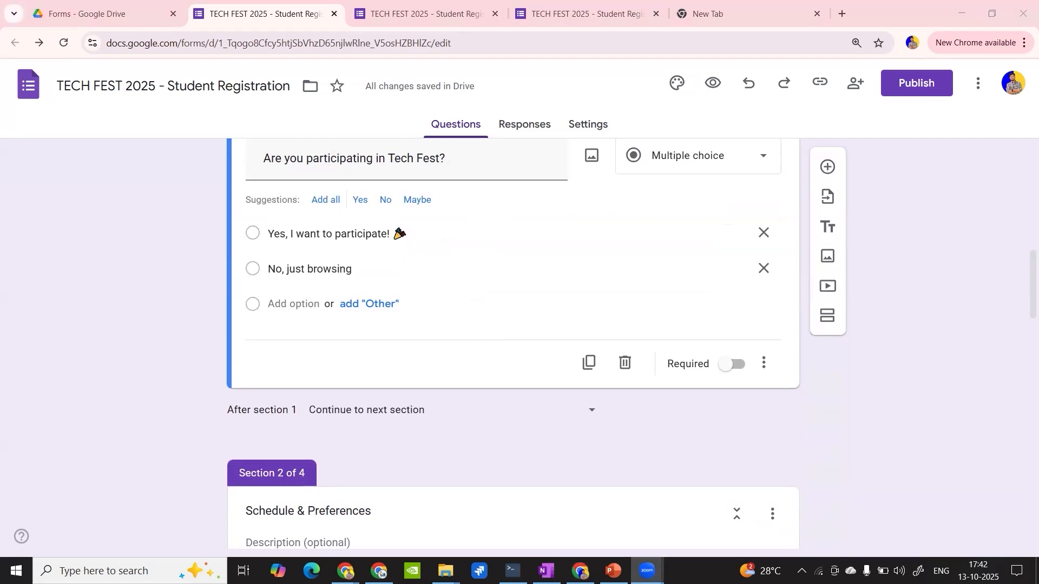
scroll(777, 429, "up", 1)
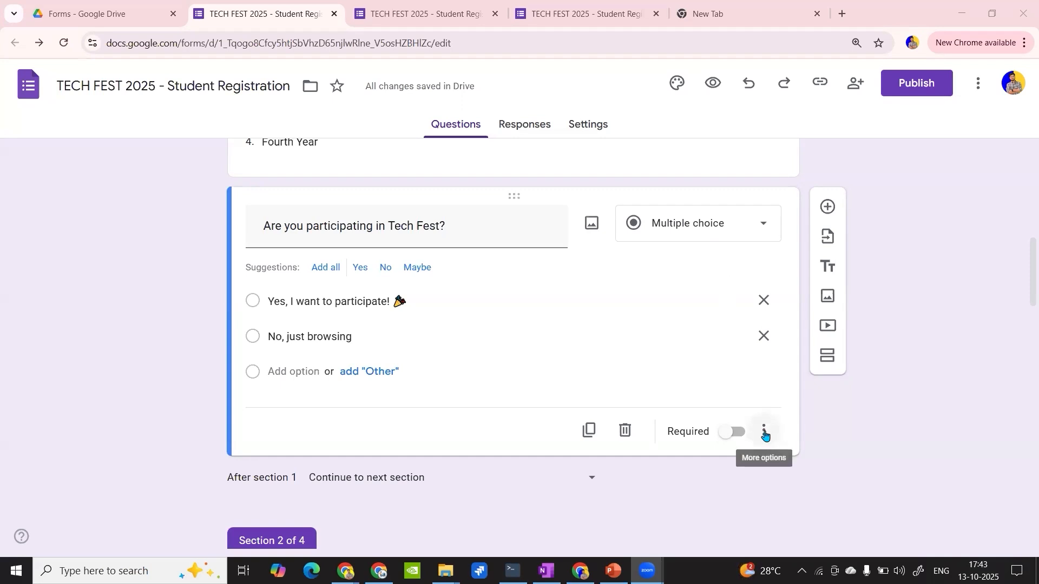
left_click(764, 432)
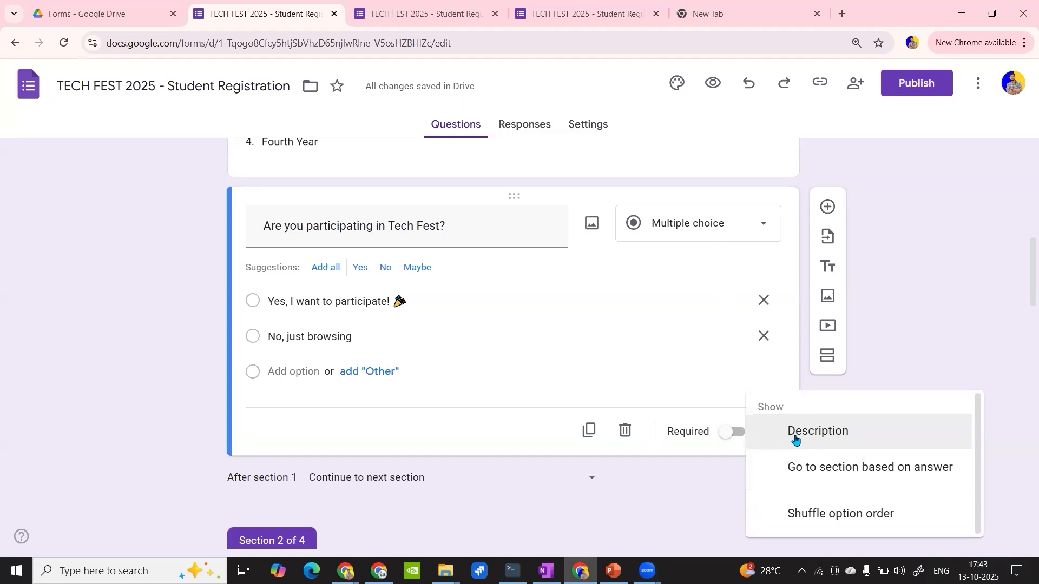
left_click(811, 469)
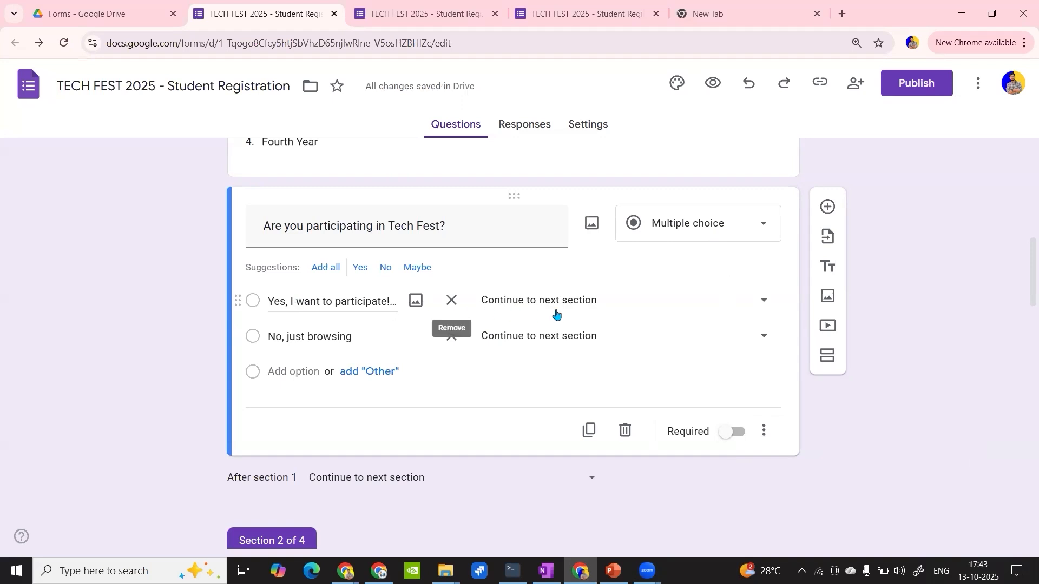
- Route the "Yes, I want to participate!" answer to section 2 (Schedule & Preferences) and "No, just browsing" to section 4 (Feedback)
left_click(719, 302)
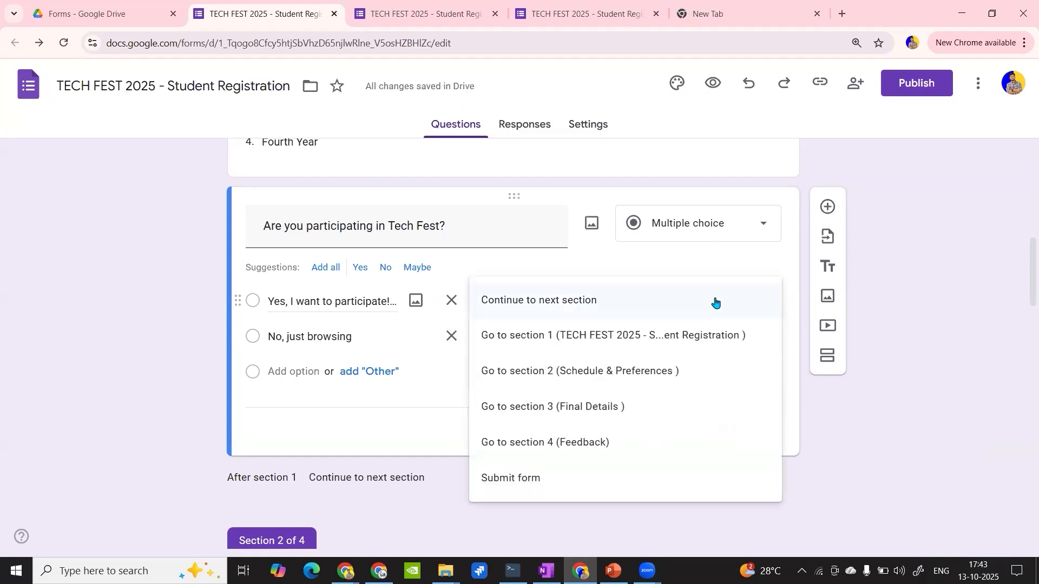
left_click(641, 372)
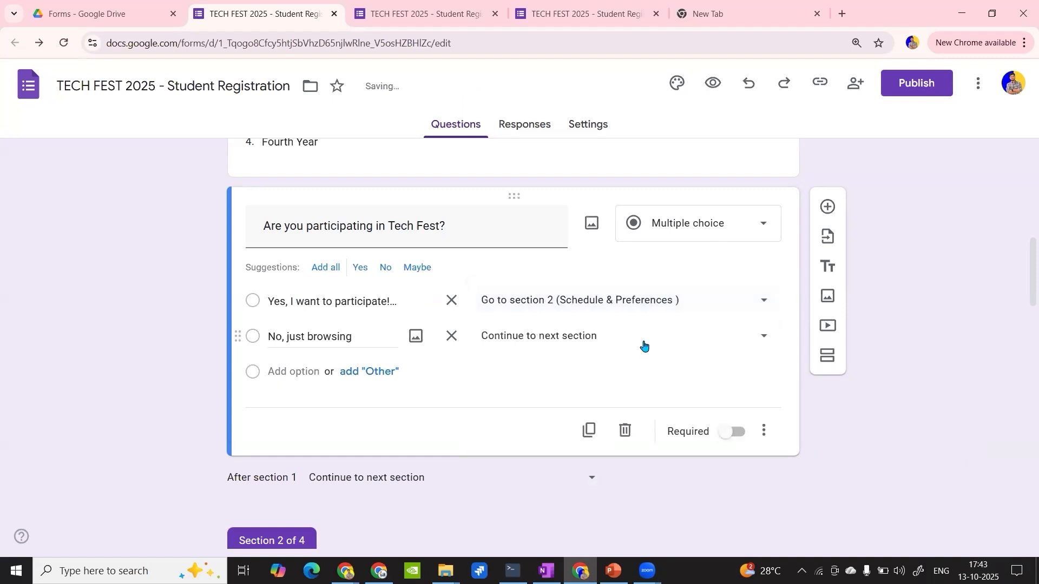
left_click(643, 345)
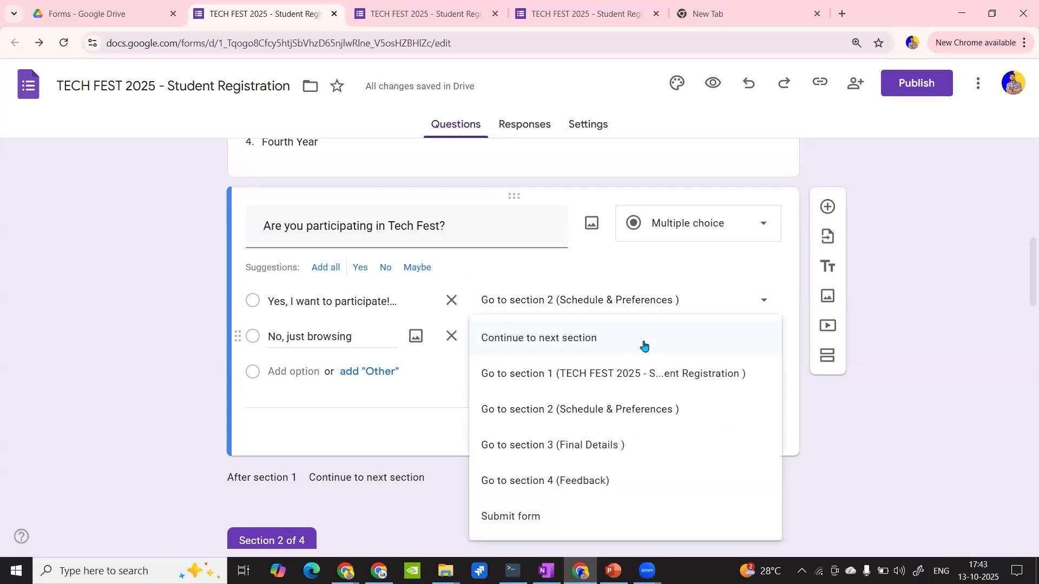
left_click(606, 482)
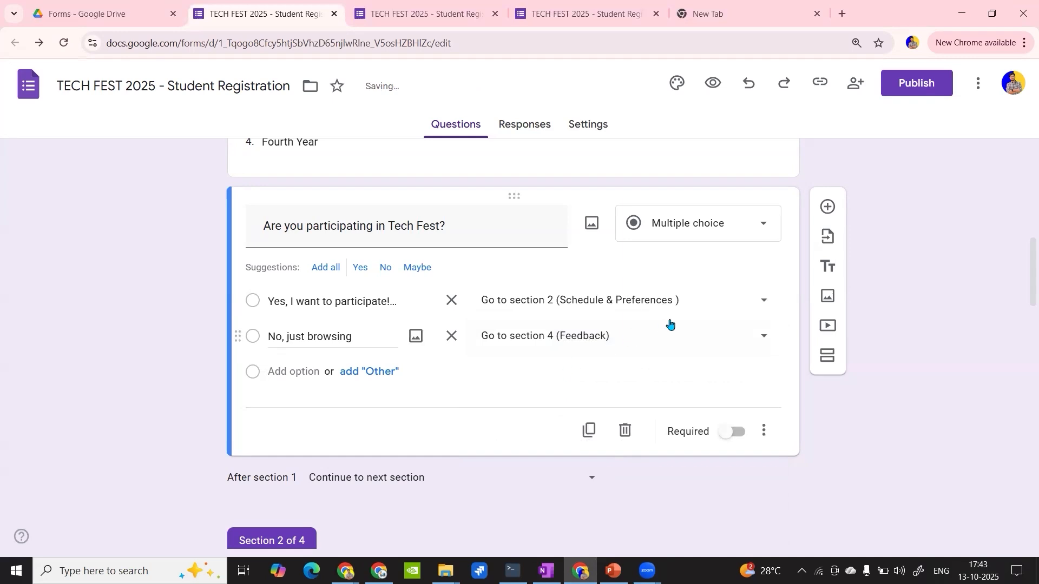
left_click(710, 305)
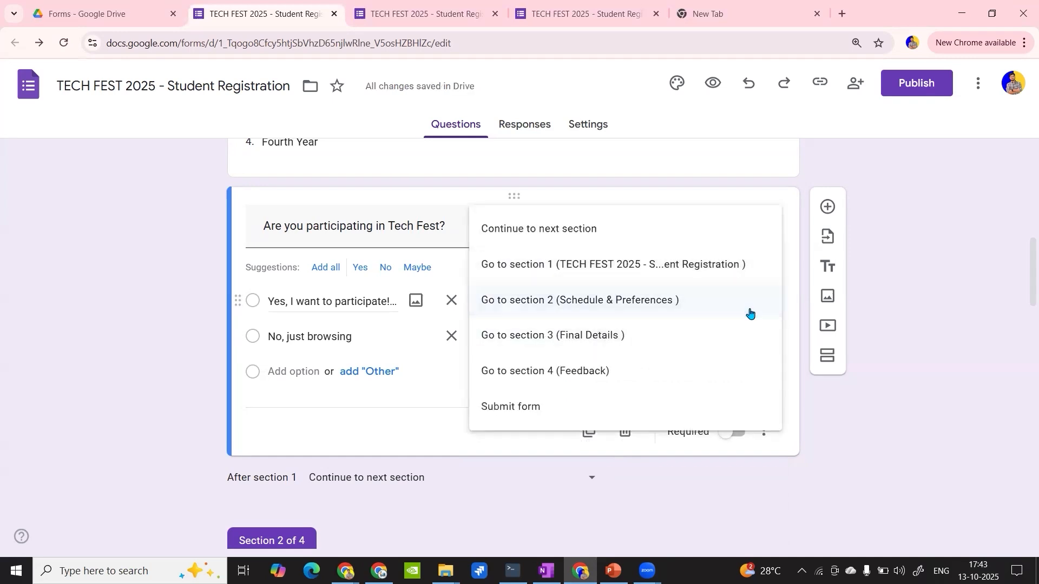
left_click(856, 438)
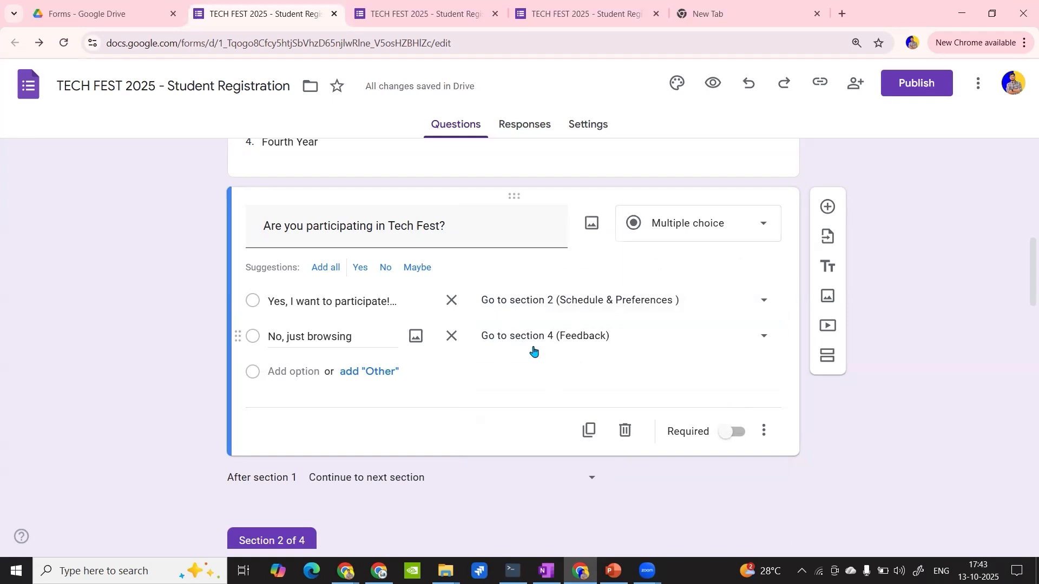
- Look through the Schedule & Preferences and Final Details sections that follow the participation question
scroll(539, 307, "down", 8)
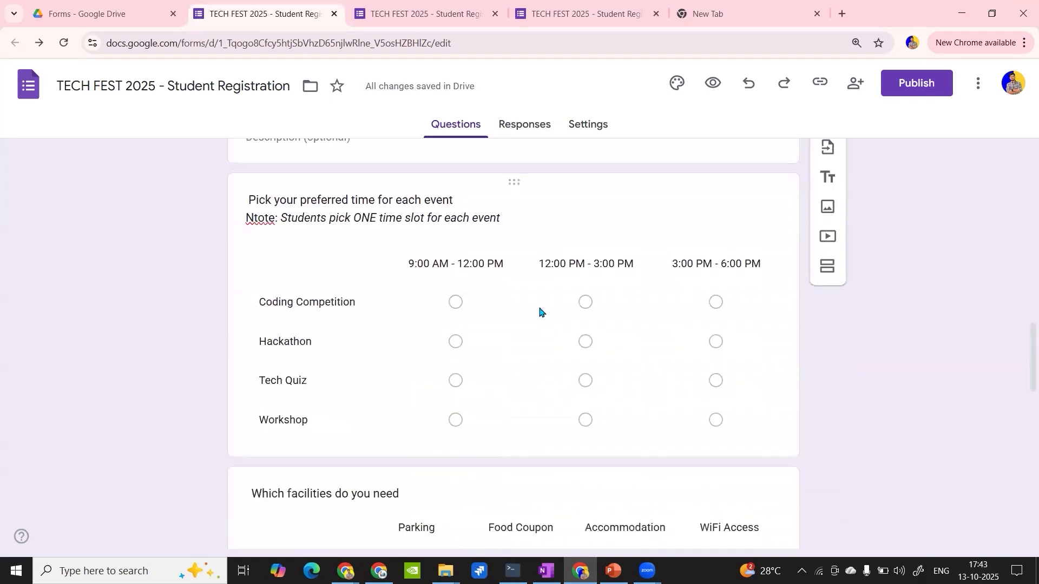
scroll(539, 307, "up", 4)
scroll(539, 307, "down", 12)
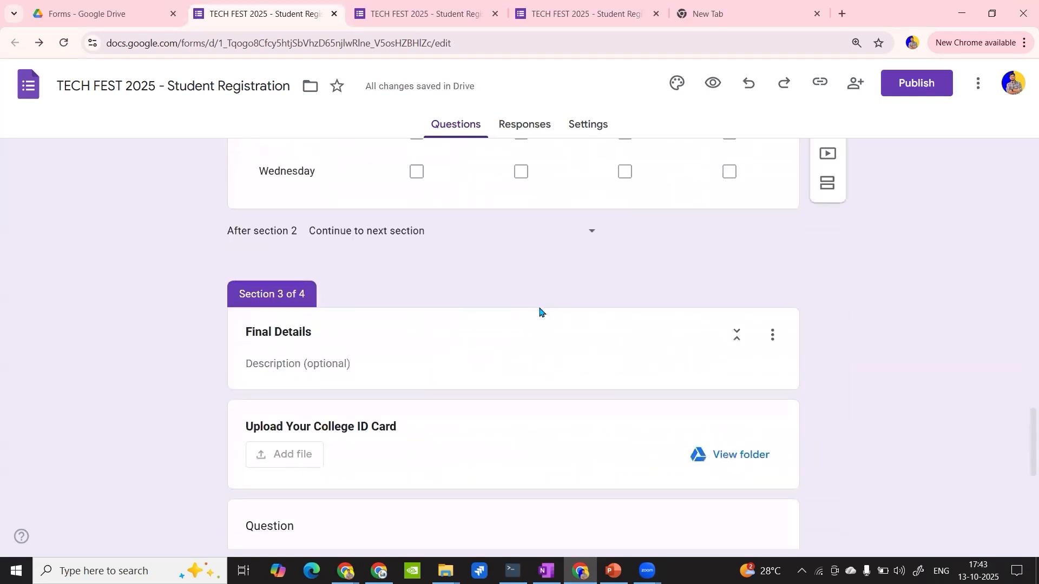
scroll(539, 310, "up", 4)
scroll(538, 387, "down", 5)
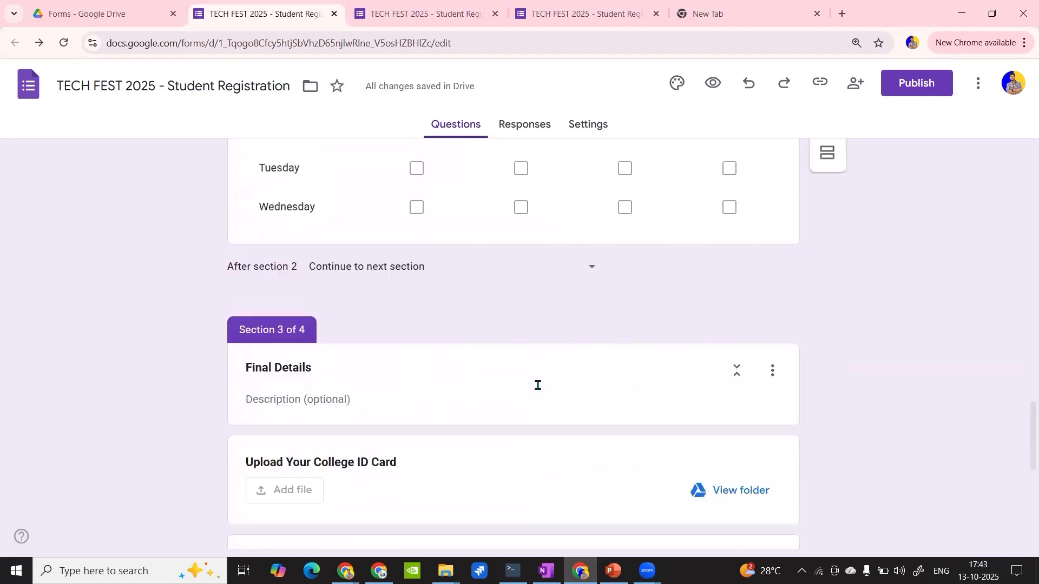
scroll(538, 387, "up", 5)
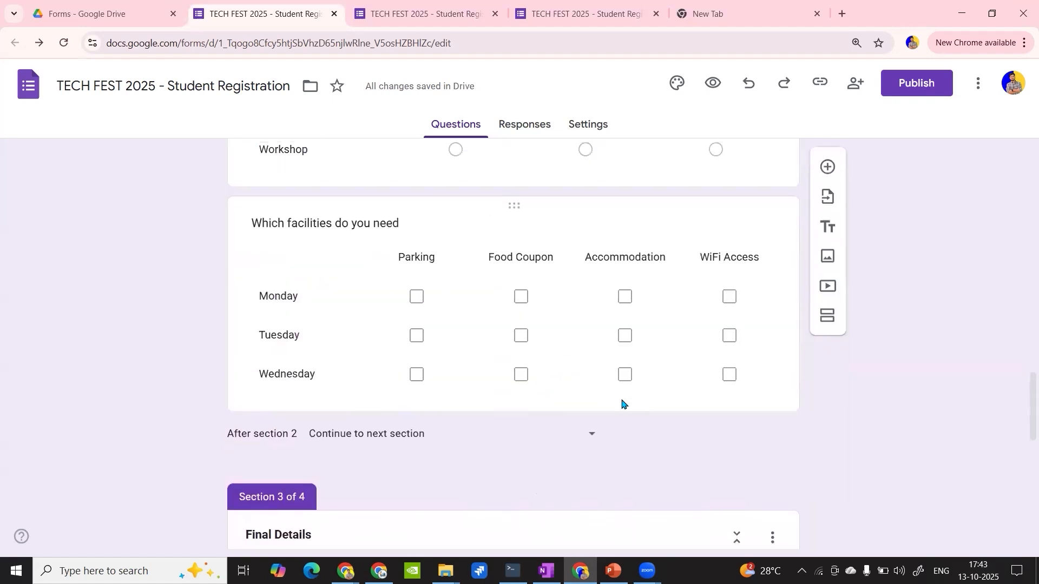
scroll(621, 401, "down", 3)
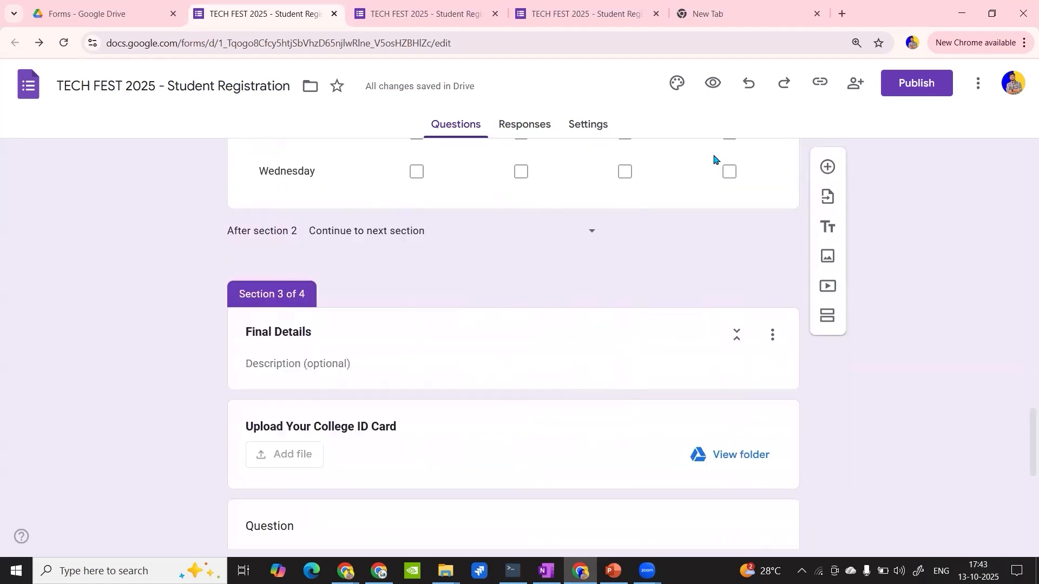
- Close the two old form preview tabs, discarding their unsaved entries, and return to the form editor
left_click(379, 19)
left_click(494, 14)
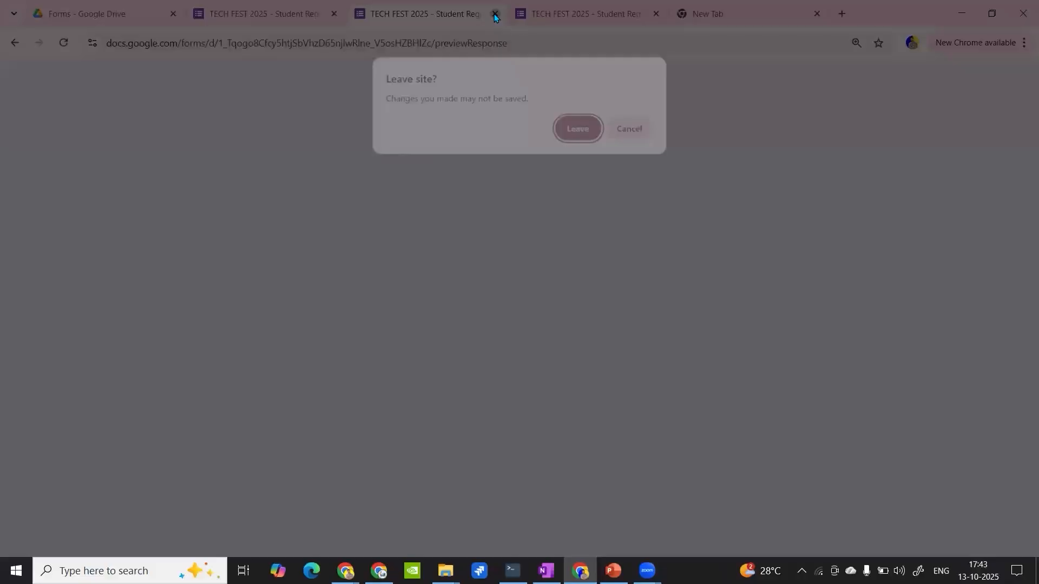
left_click(577, 128)
left_click(494, 14)
left_click(577, 128)
left_click(242, 4)
- Check the answer-based section option and the available section destinations for the participation question
scroll(407, 285, "up", 15)
scroll(408, 286, "up", 3)
scroll(409, 287, "down", 10)
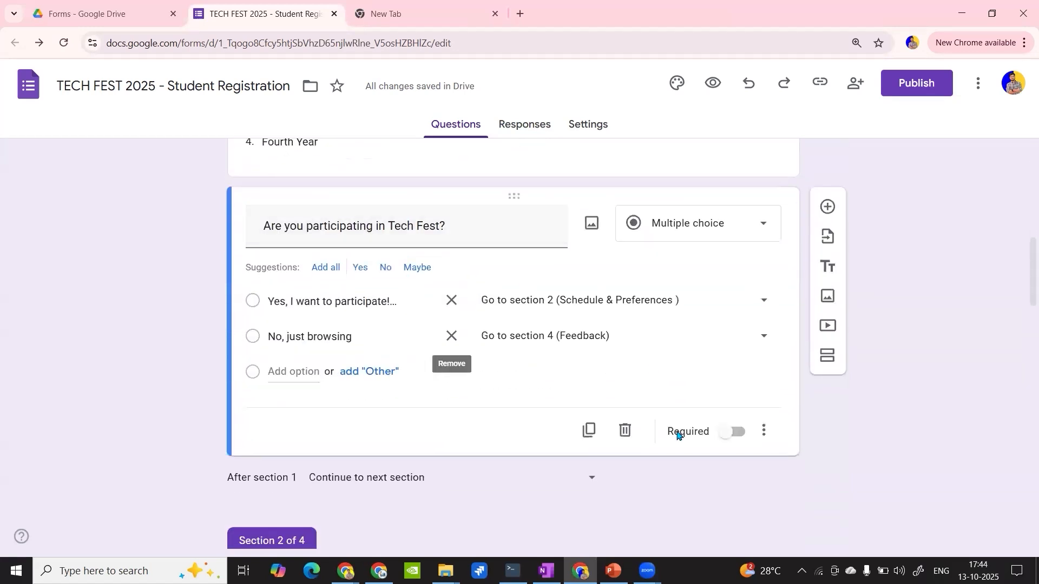
left_click(764, 431)
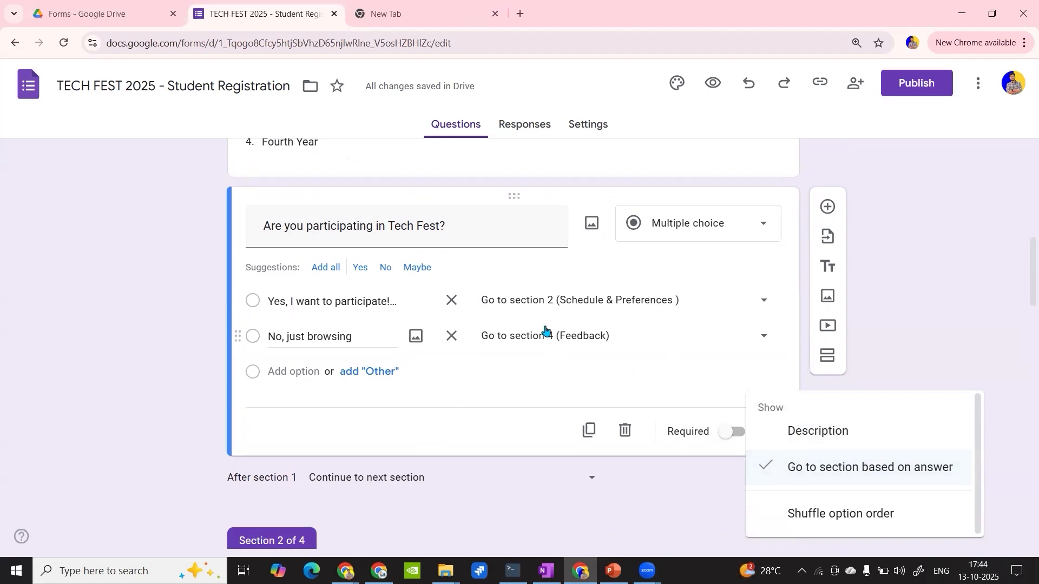
left_click(641, 315)
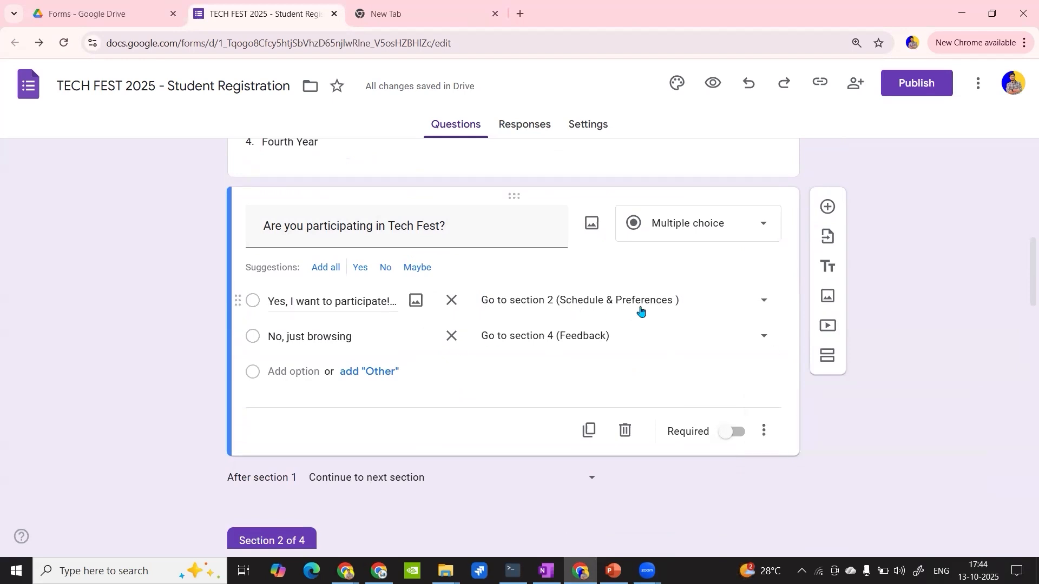
left_click(640, 307)
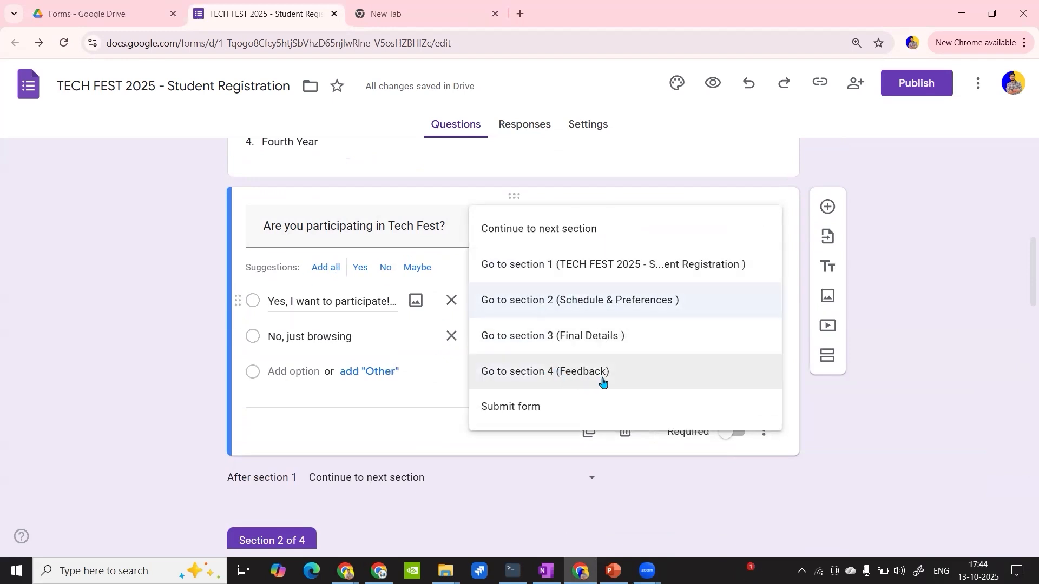
left_click(840, 410)
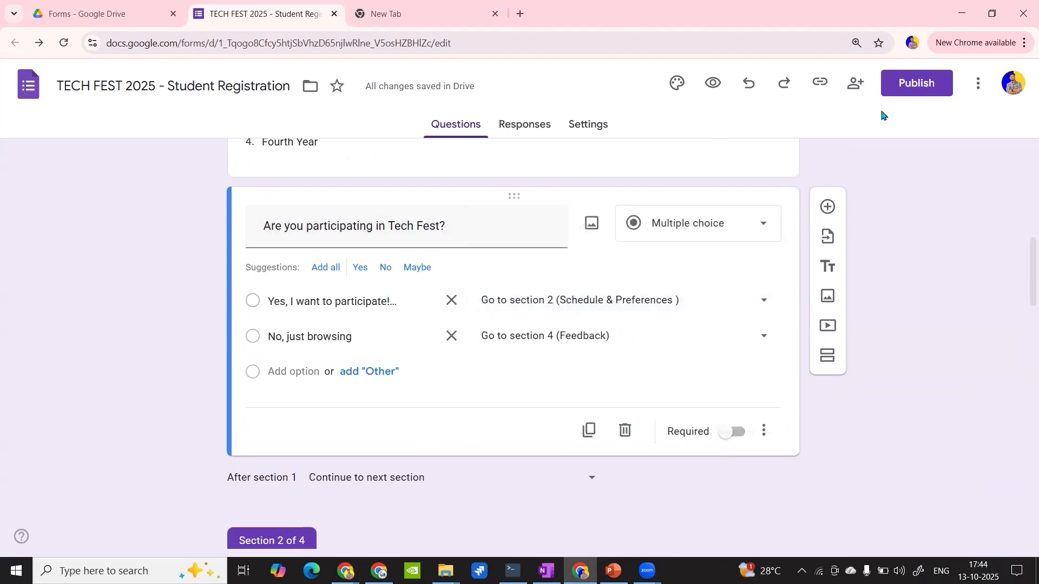
- Open a fresh preview of the form and fill in the respondent's email address
left_click(697, 87)
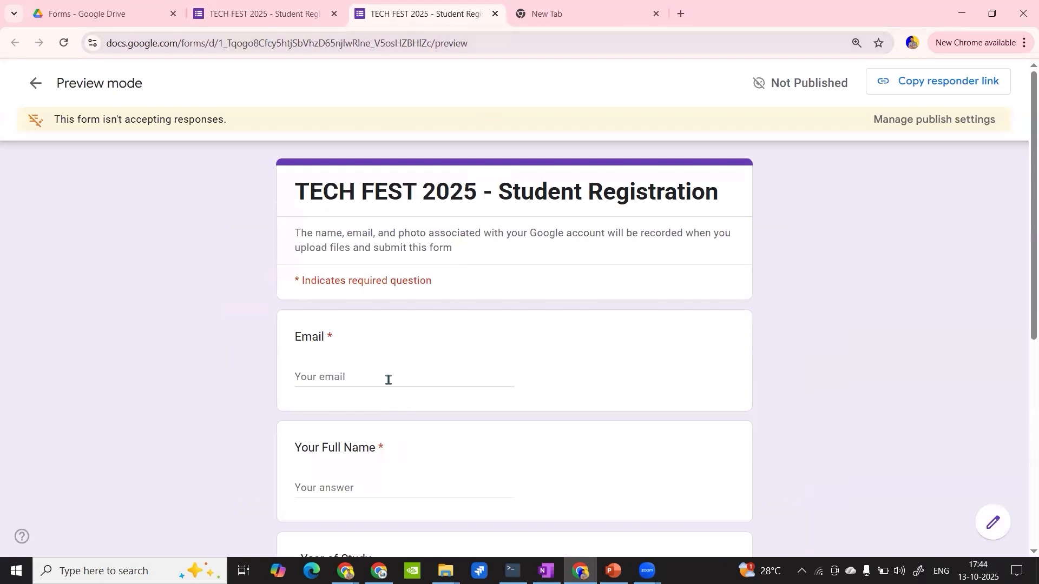
left_click(387, 379)
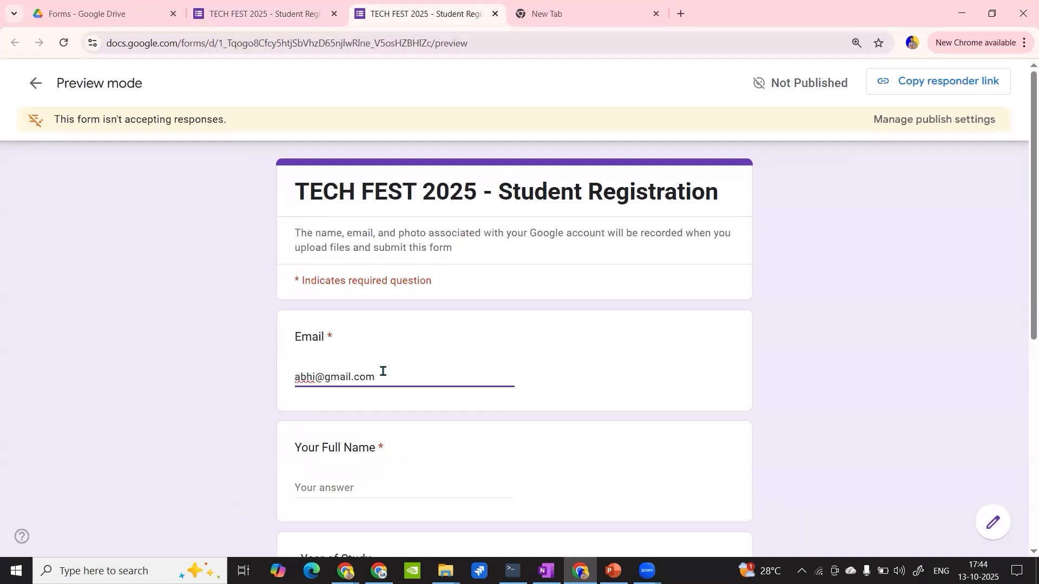
- Fill in a placeholder full name, choose Second Year and "Yes, I want to participate!", and continue to the Schedule & Preferences section
scroll(368, 357, "down", 2)
left_click(343, 341)
type("a")
scroll(357, 324, "down", 3)
left_click(373, 267)
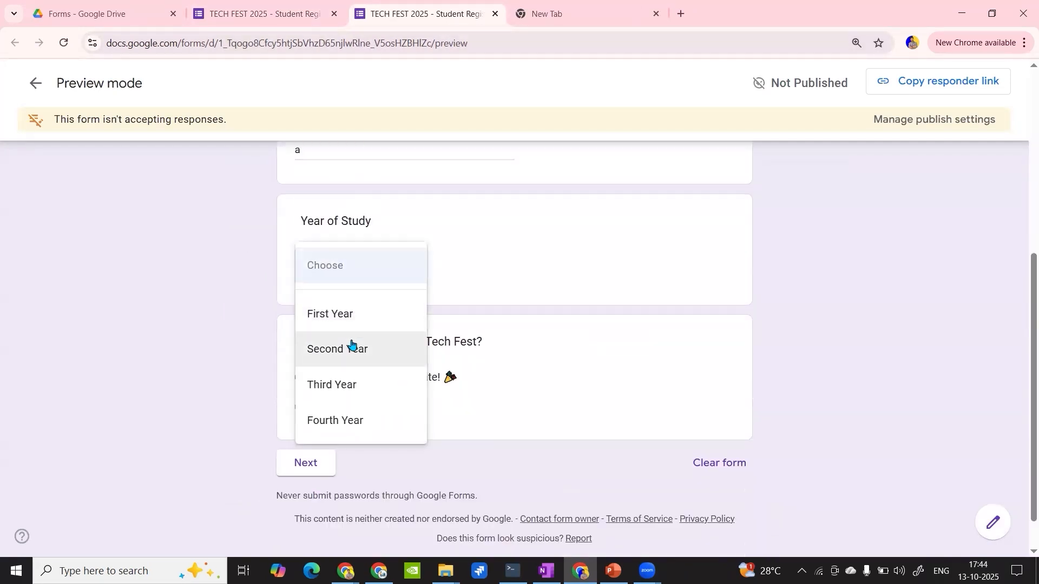
left_click(351, 344)
left_click(302, 380)
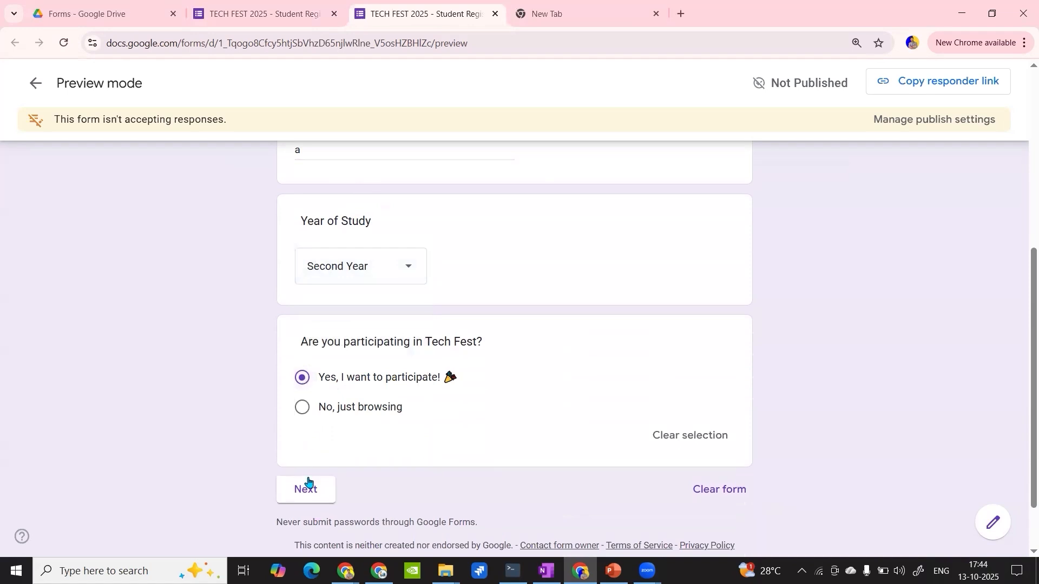
left_click(305, 494)
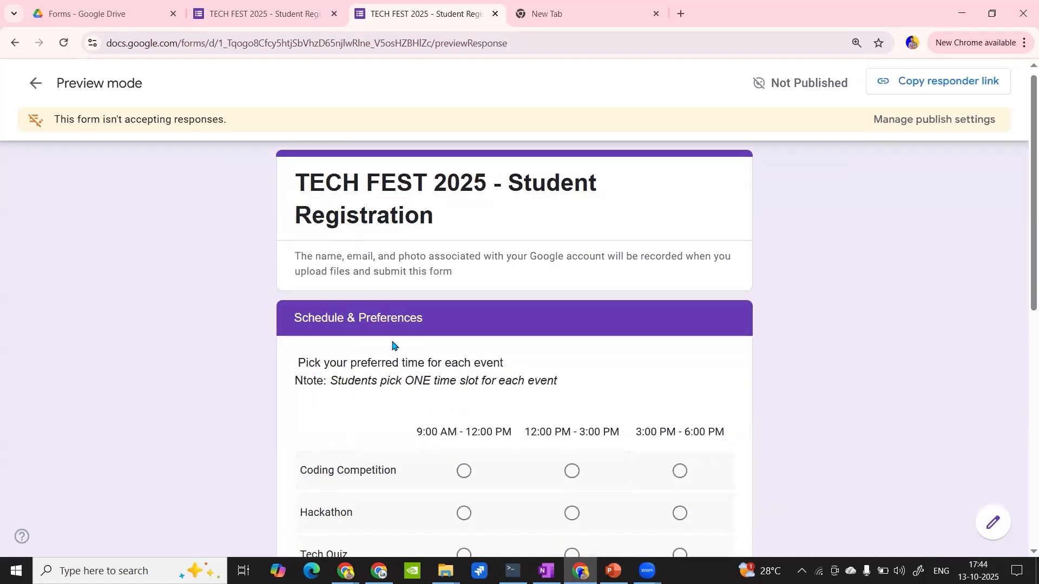
- Pick 9:00 AM - 12:00 PM for Coding Competition, Tech Quiz and Workshop, and 12:00 PM - 3:00 PM for Hackathon
scroll(391, 345, "down", 4)
left_click(464, 276)
left_click(572, 320)
left_click(464, 360)
left_click(464, 403)
- Request Parking for Monday and Wednesday and a Food Coupon for Tuesday, and continue to the Final Details section
scroll(465, 408, "down", 4)
left_click(431, 390)
left_click(514, 432)
left_click(430, 475)
scroll(443, 456, "down", 3)
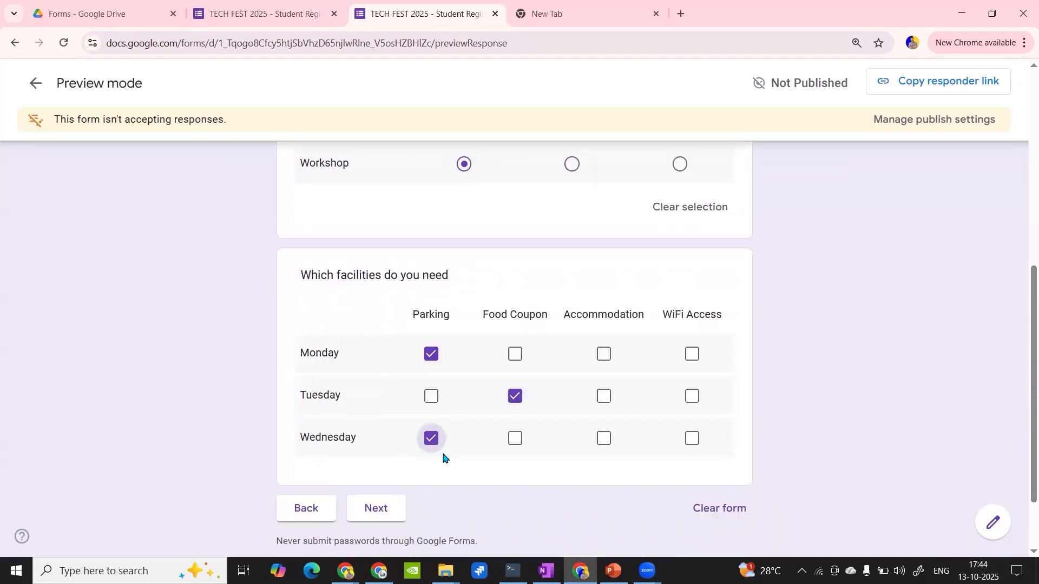
left_click(390, 430)
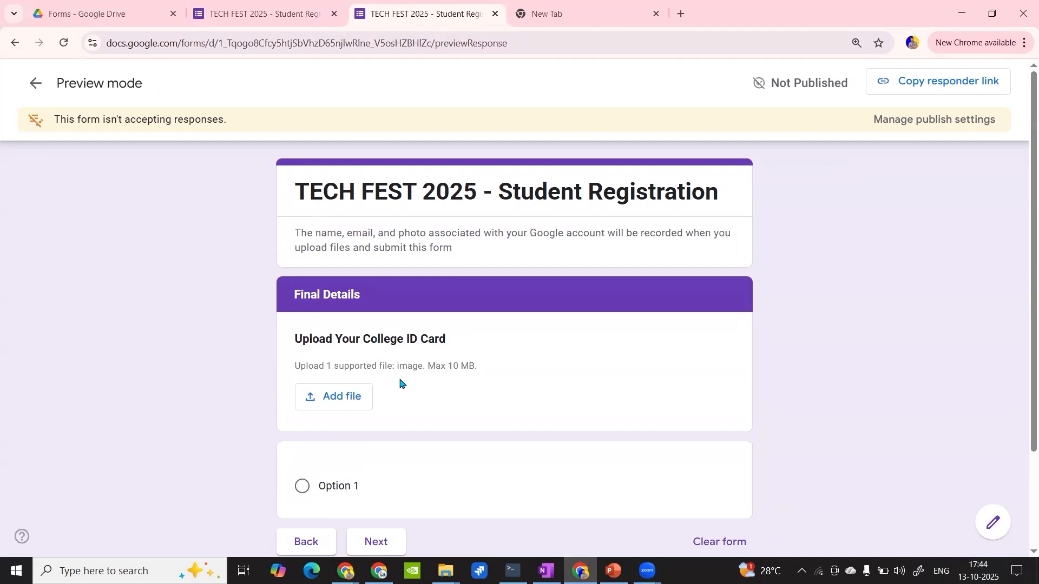
- Return to the form editor and delete the blank multiple-choice question from the Final Details section
scroll(400, 384, "down", 2)
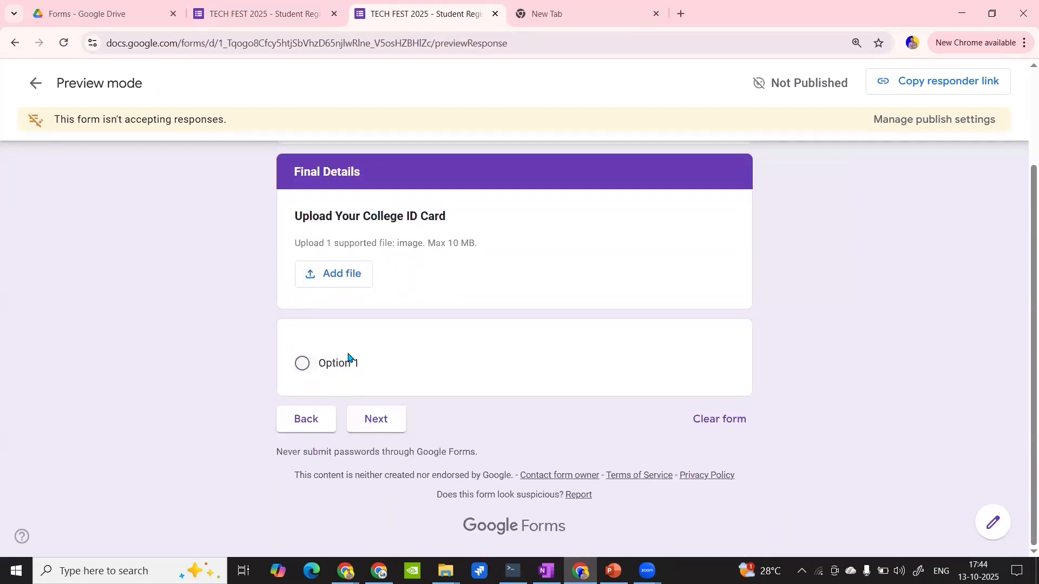
left_click(236, 4)
scroll(440, 325, "down", 10)
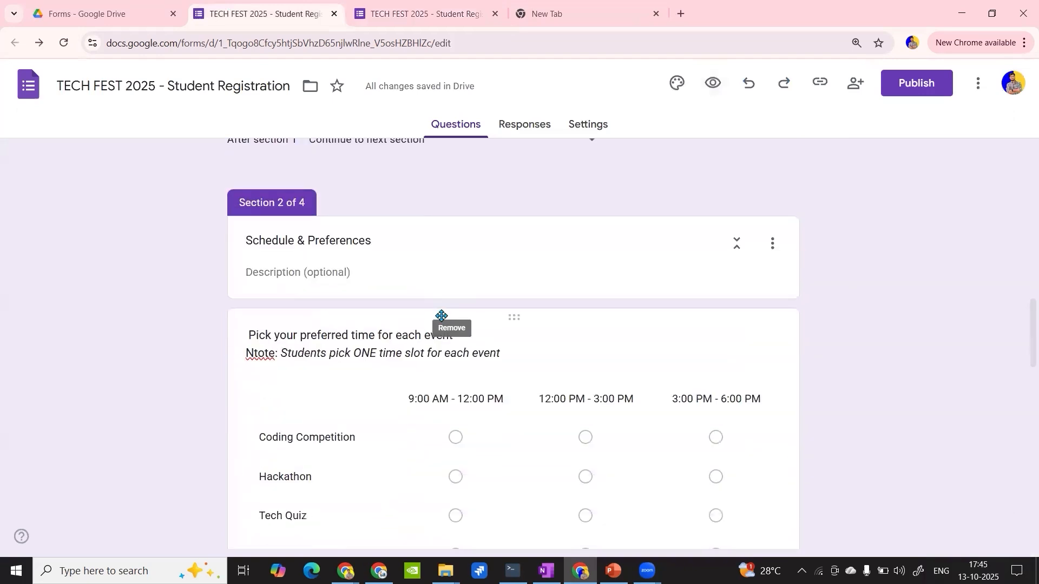
scroll(441, 319, "down", 8)
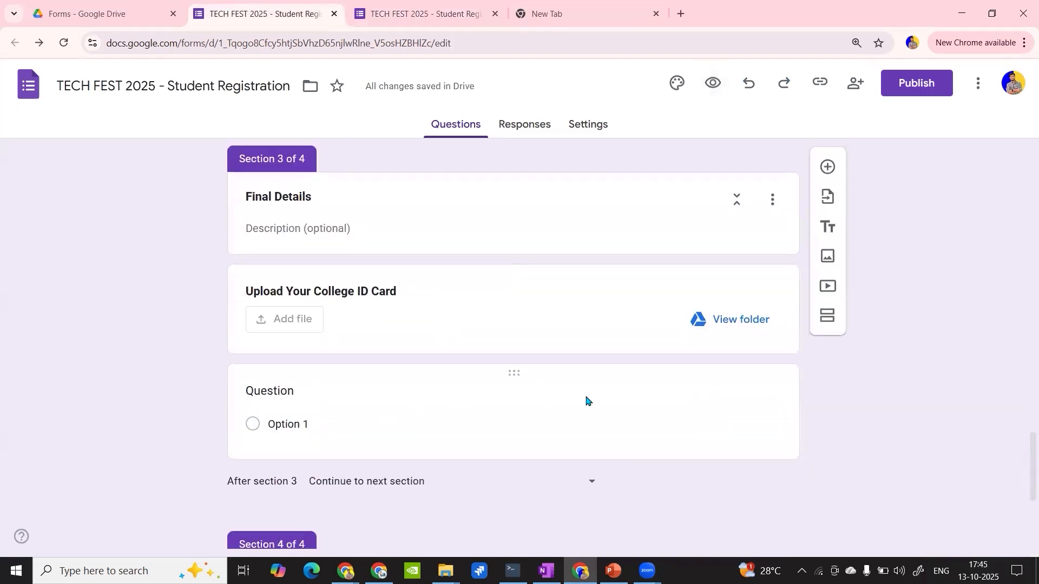
left_click(680, 415)
left_click(626, 407)
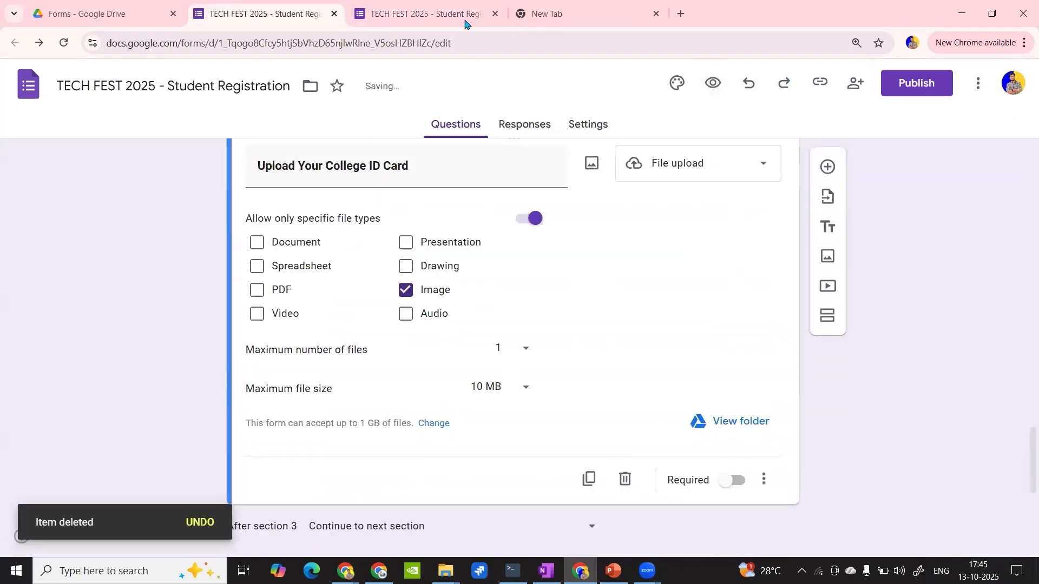
- Reload the form preview and fill in the respondent's email address
left_click(443, 3)
left_click(64, 42)
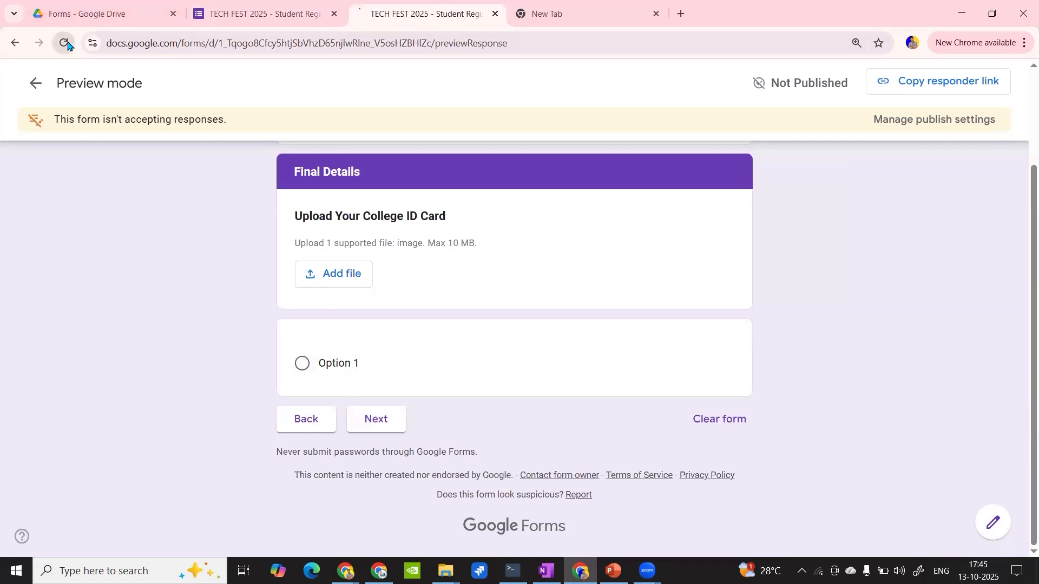
scroll(452, 256, "down", 1)
left_click(387, 253)
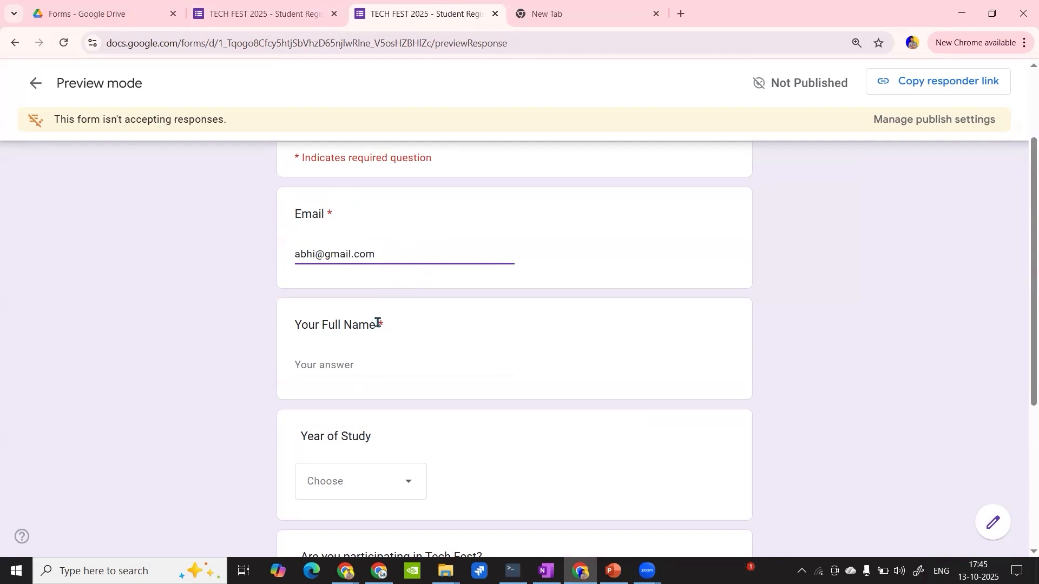
- Enter a placeholder full name, choose First Year and "Yes, I want to participate!", and go on to the Schedule & Preferences section
left_click(360, 362)
type("a")
scroll(361, 354, "down", 3)
left_click(369, 352)
left_click(346, 409)
left_click(352, 460)
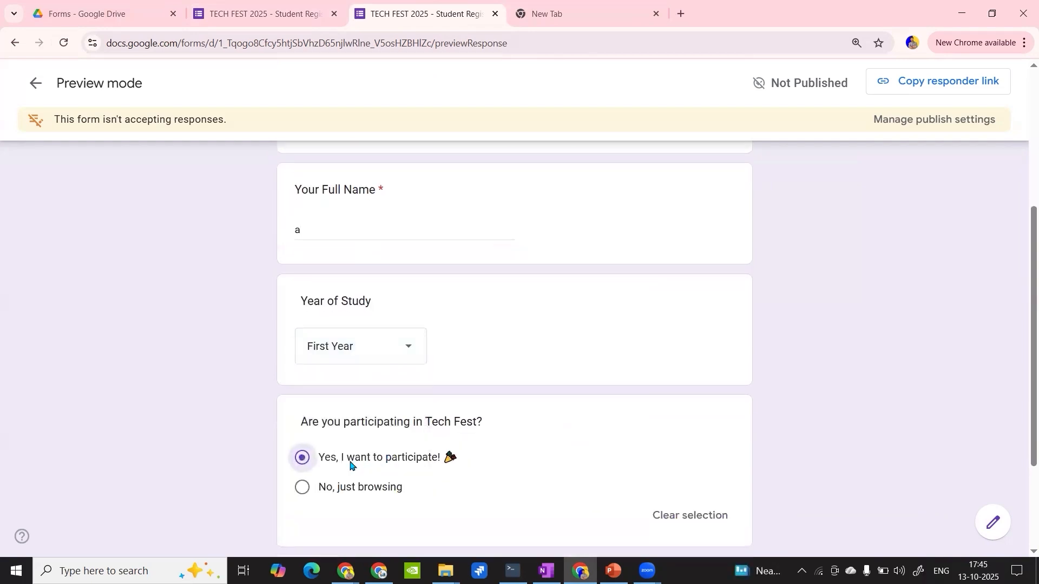
scroll(325, 443, "down", 3)
left_click(319, 432)
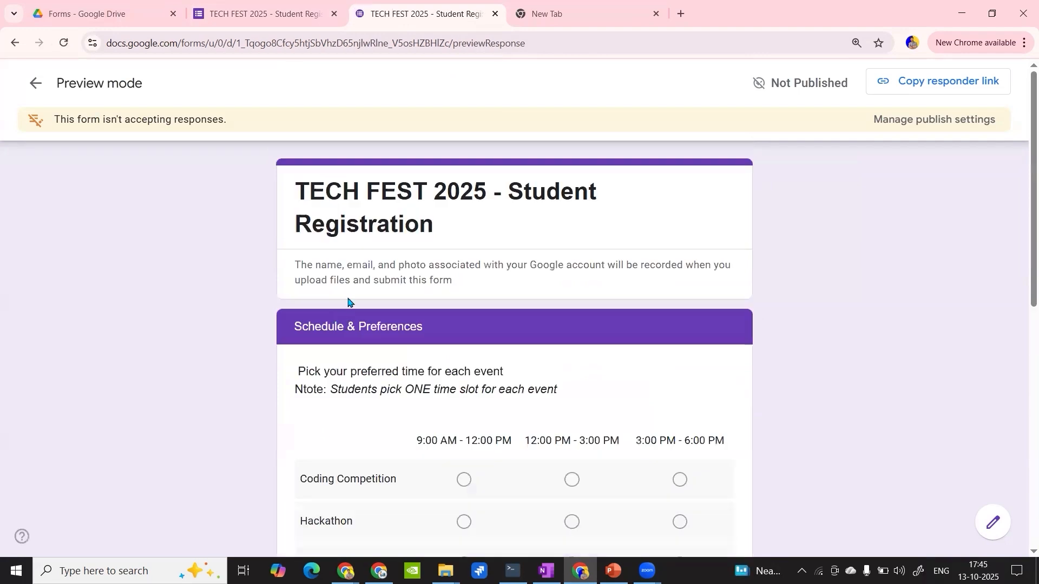
- In the reloaded preview, choose the 9:00 AM - 12:00 PM slot for every event except Hackathon, which gets 12:00 PM - 3:00 PM
scroll(411, 354, "down", 3)
left_click(464, 277)
left_click(572, 319)
left_click(466, 361)
scroll(465, 398, "up", 3)
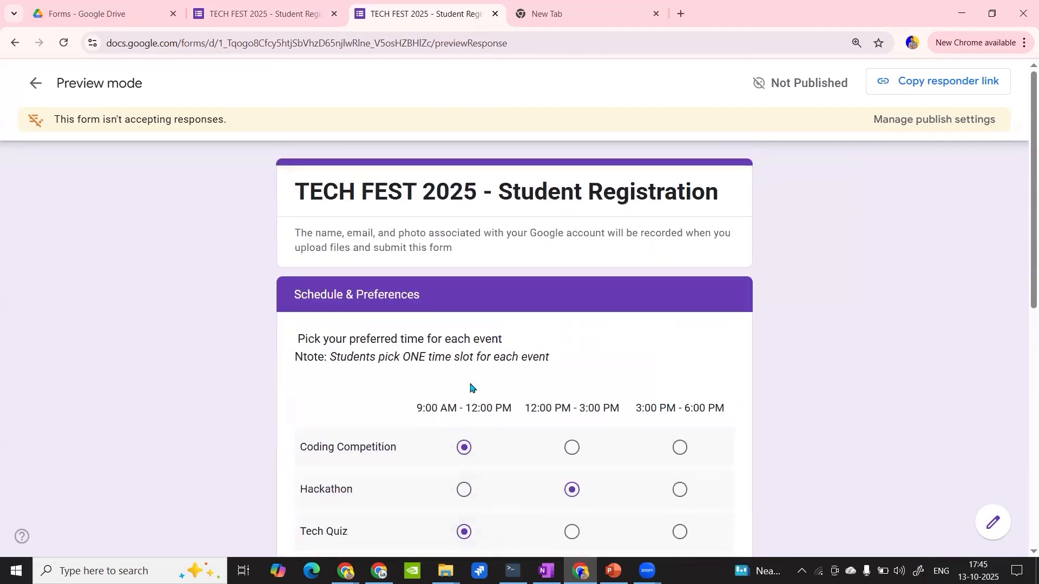
scroll(440, 354, "down", 6)
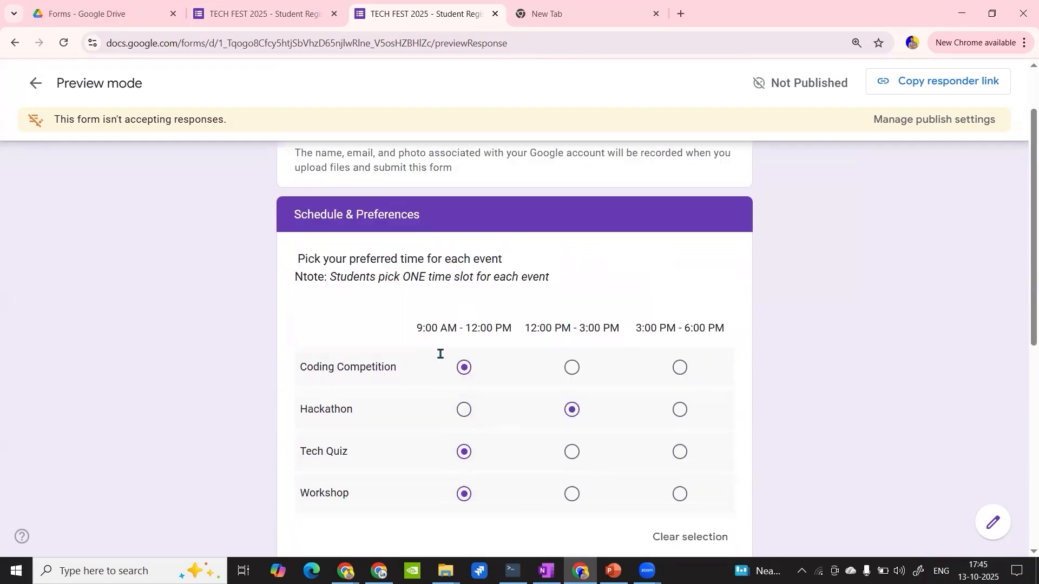
- Select Parking for Monday and Wednesday and Food Coupon for Tuesday in the facilities question
left_click(432, 426)
left_click(515, 468)
left_click(431, 510)
- Advance through Final Details to the Feedback section without uploading an ID card
scroll(435, 500, "down", 3)
left_click(377, 426)
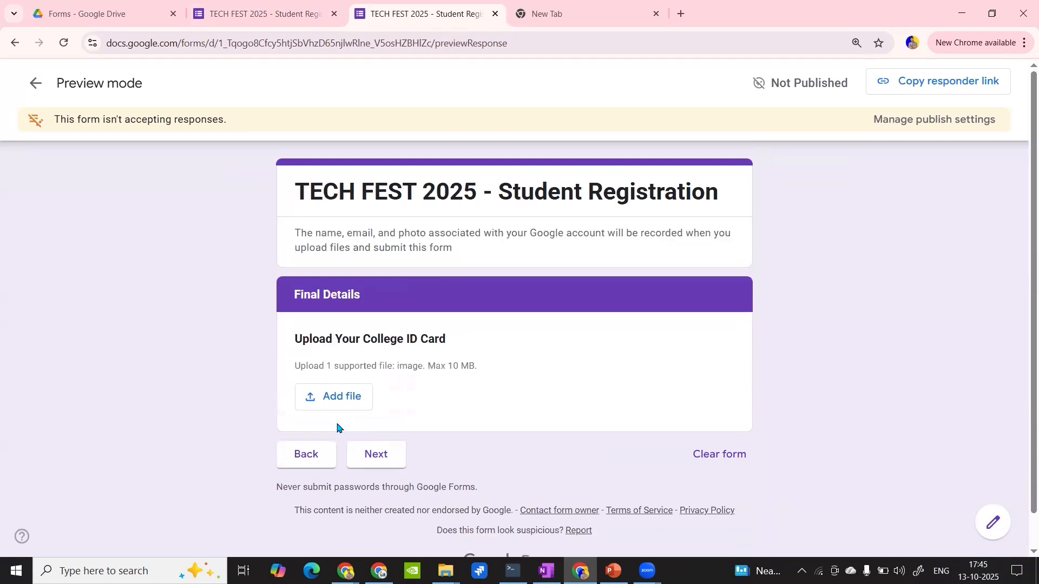
left_click(389, 457)
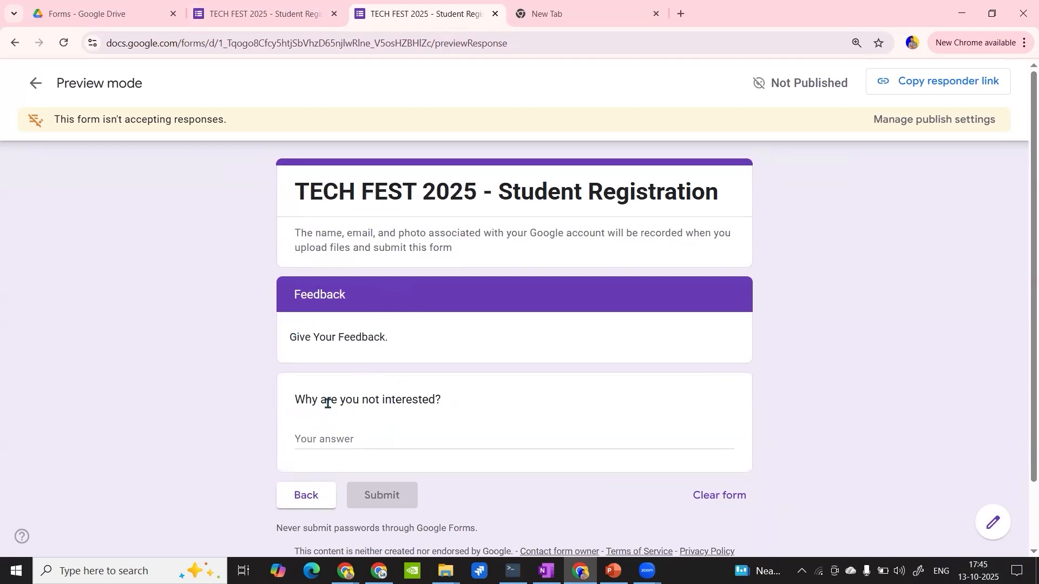
left_click(317, 434)
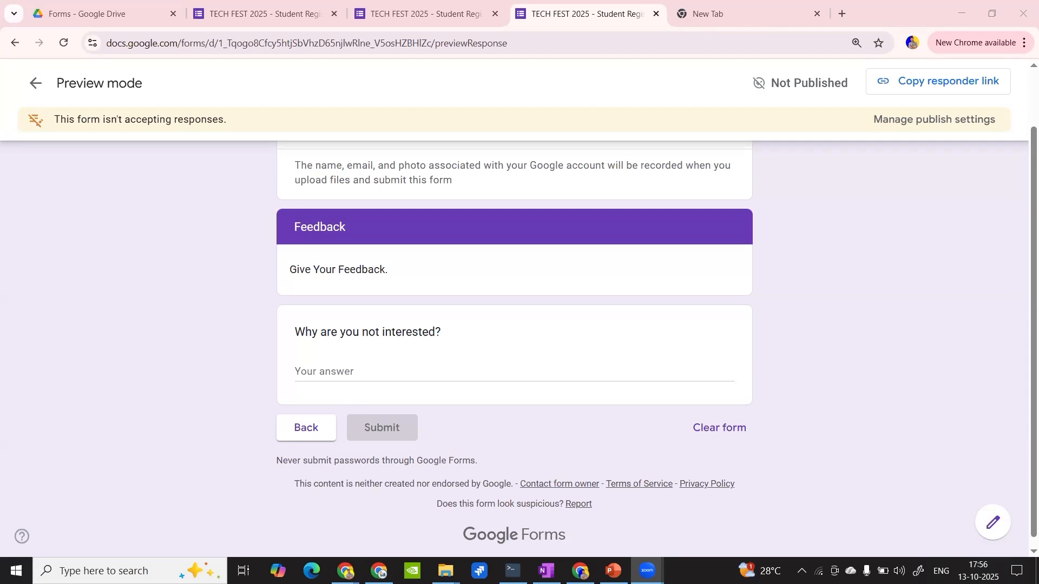
- Back in the form editor, replace the Feedback section's question text with "Why are you not participating?" copied from the other window
left_click(272, 15)
scroll(461, 371, "down", 4)
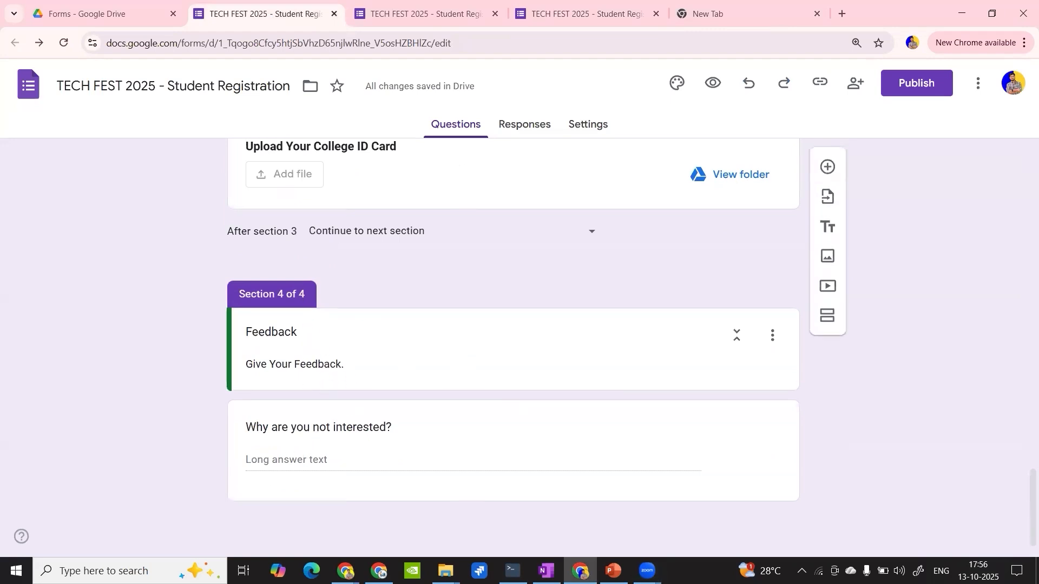
key("alt+Tab")
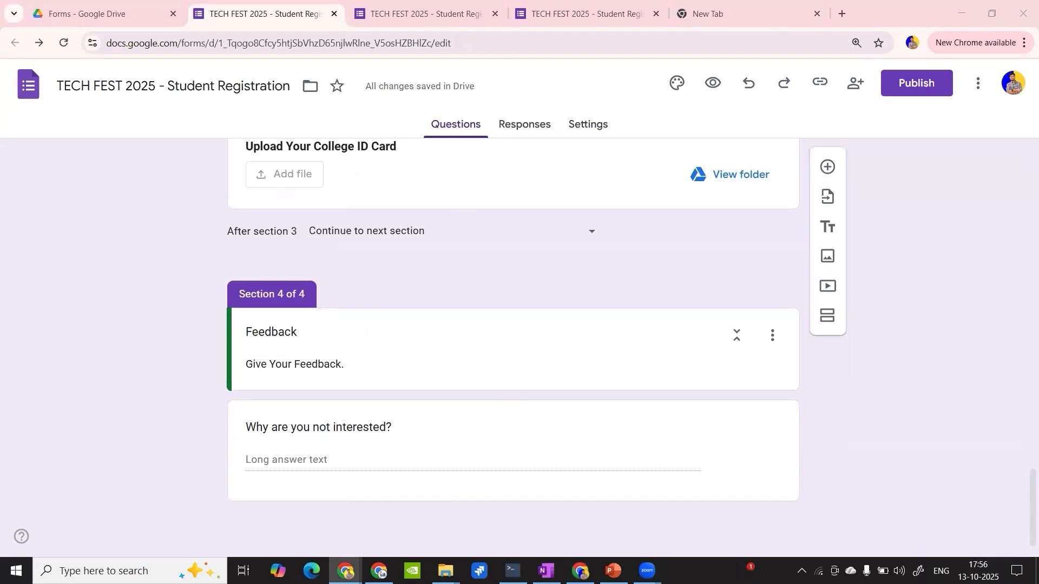
left_click(308, 431)
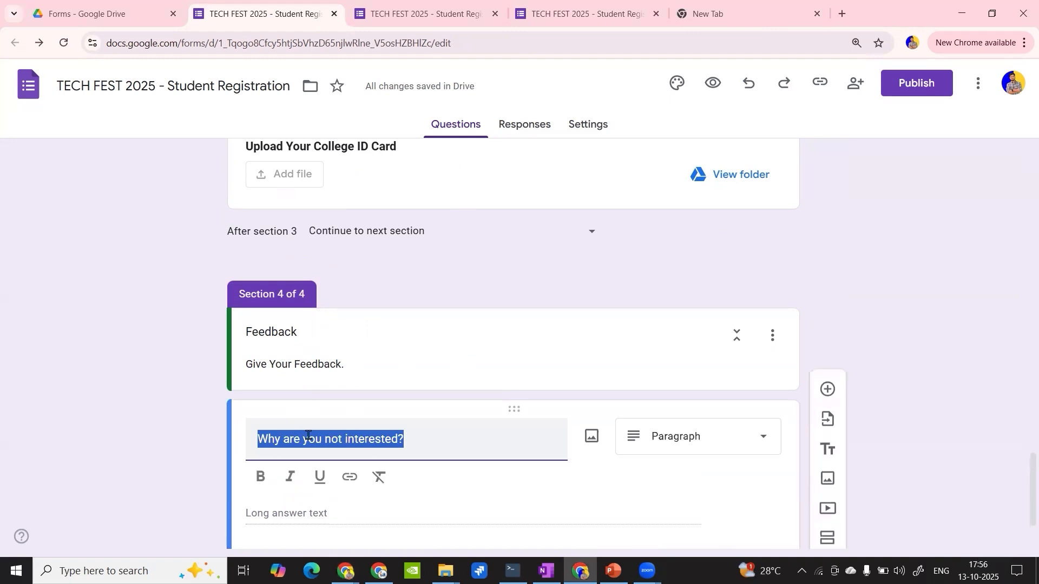
type("Why are you not participating?")
- Add a multiple-choice question "Would you be interested in future events?" to the Feedback section with the suggested options Yes, No and Maybe
scroll(313, 424, "down", 2)
left_click(825, 316)
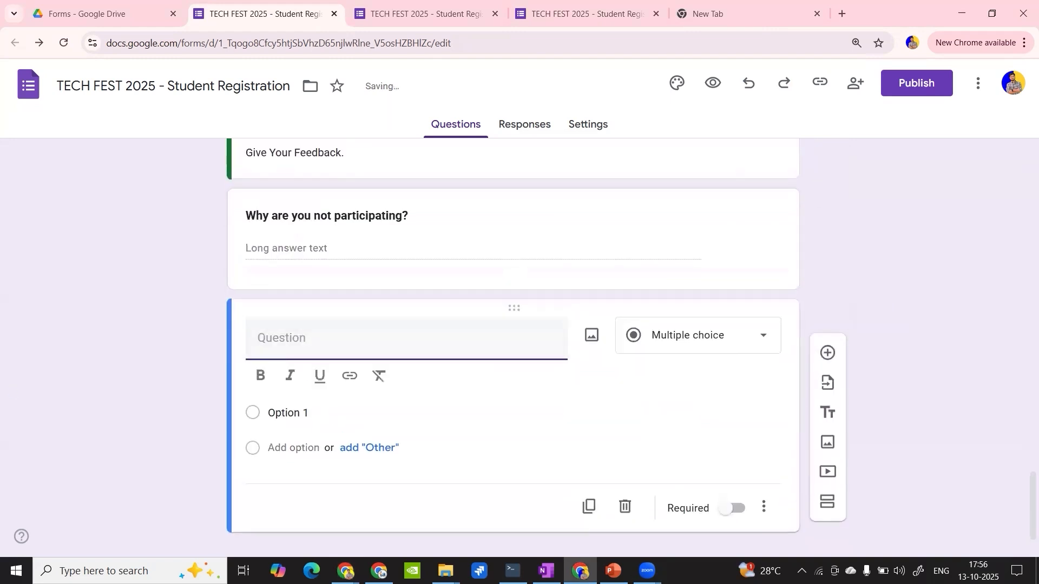
left_click(346, 570)
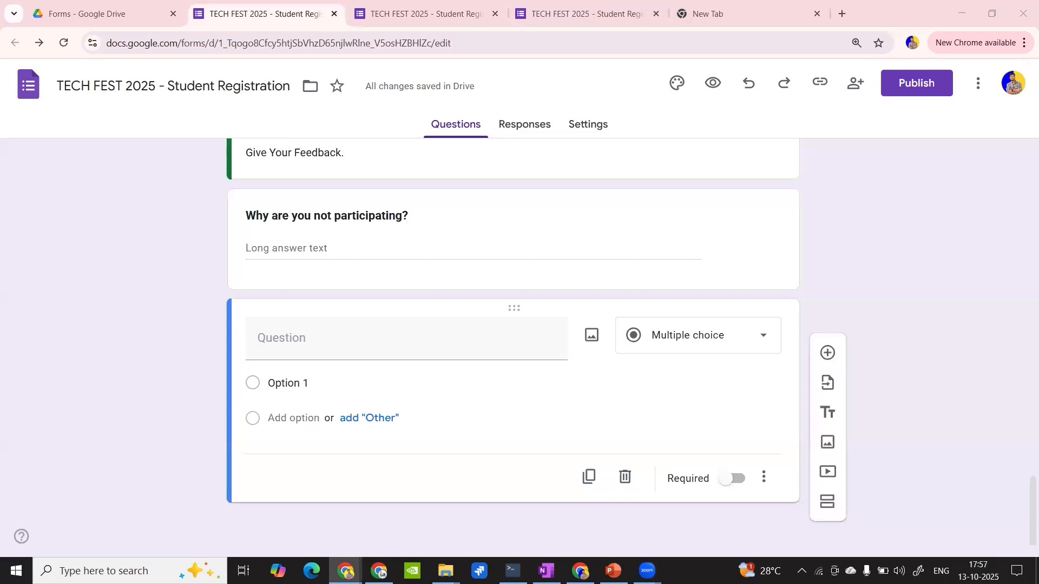
left_click(315, 333)
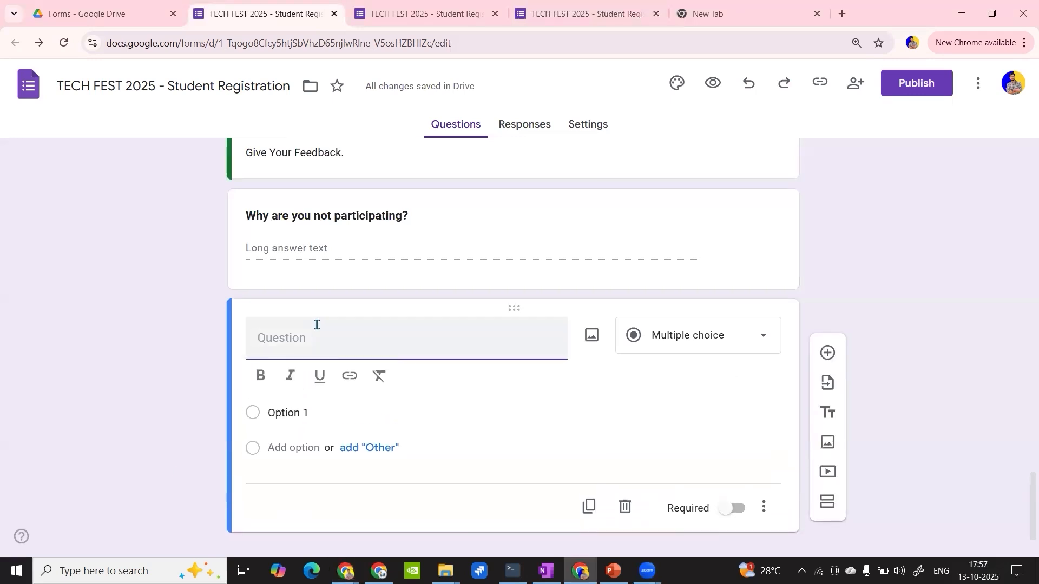
type("Would you be interested in future events?")
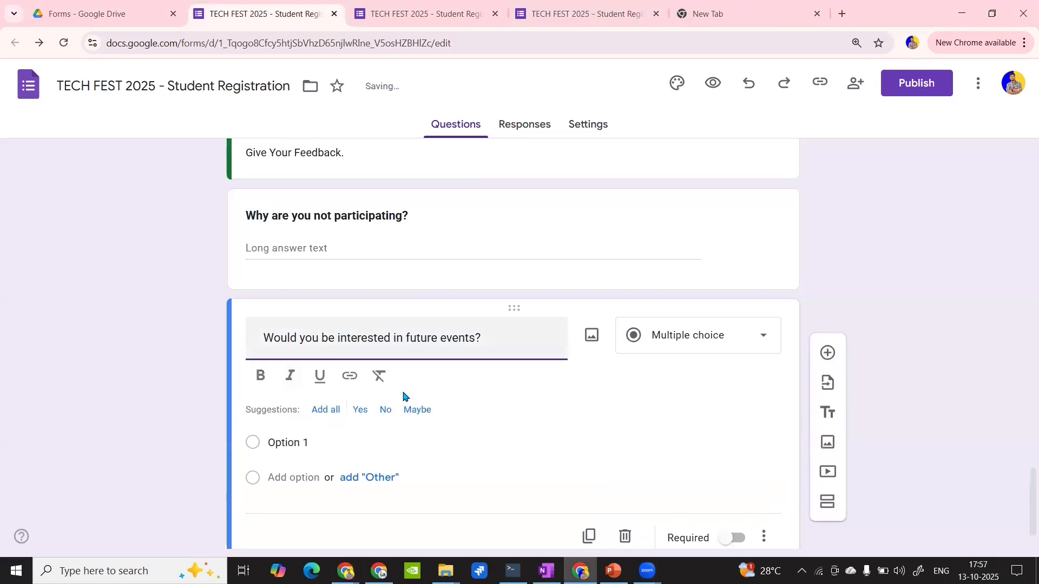
left_click(324, 411)
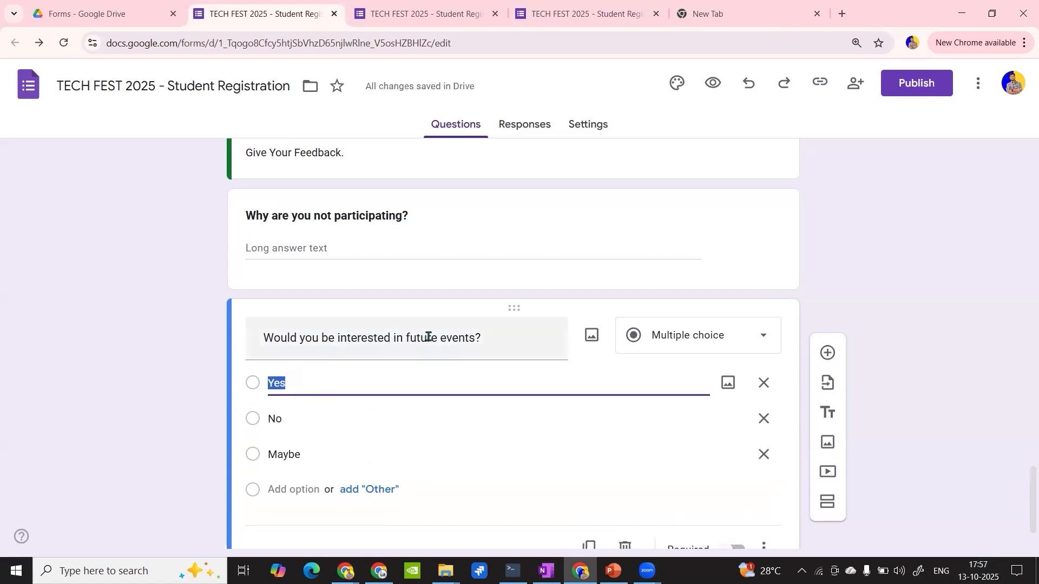
- Review all four form sections and their questions, from the title through Feedback and back to the participation question
scroll(427, 338, "up", 3)
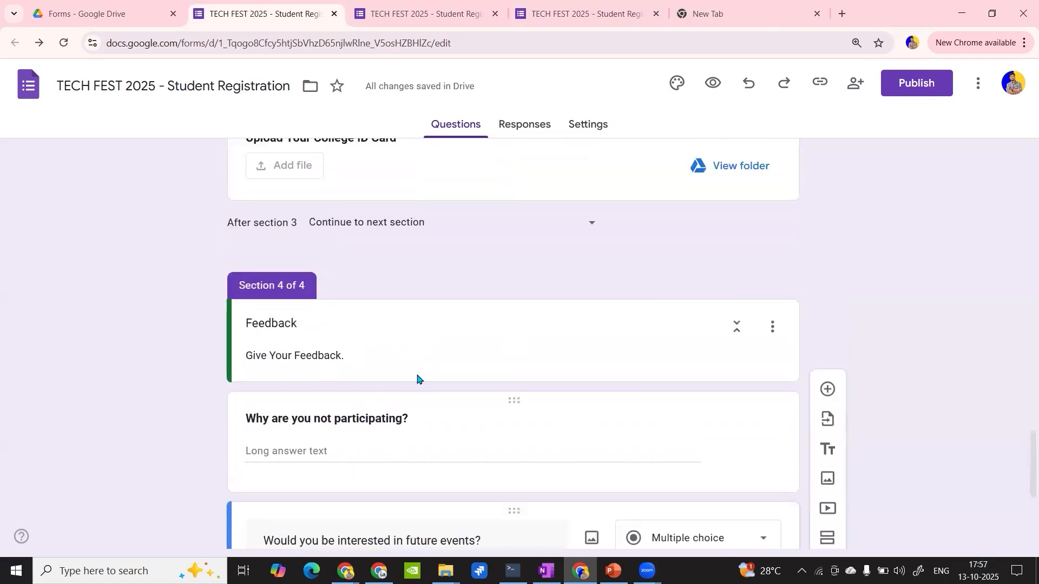
scroll(410, 414, "up", 15)
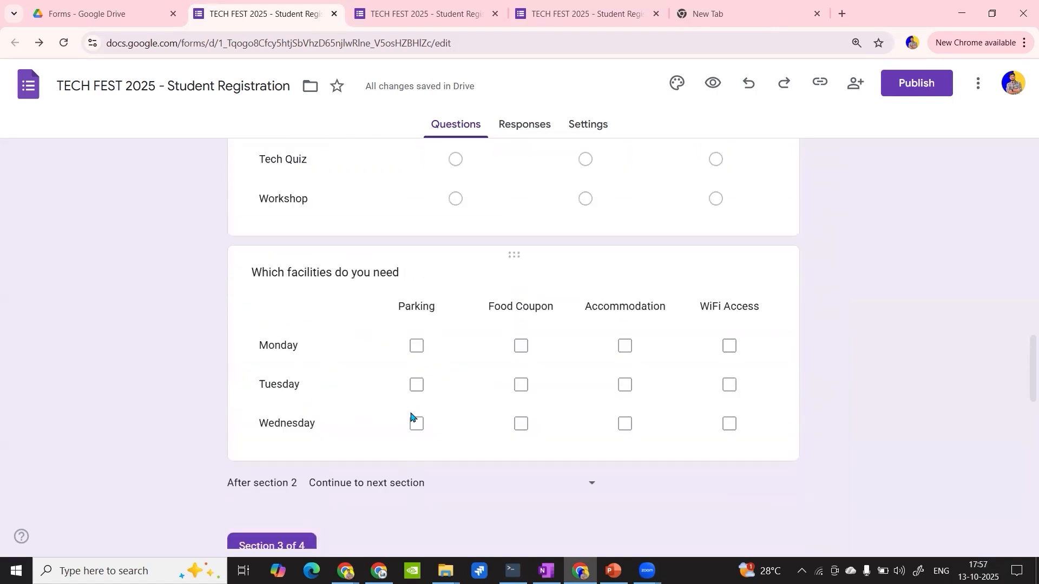
scroll(410, 414, "up", 3)
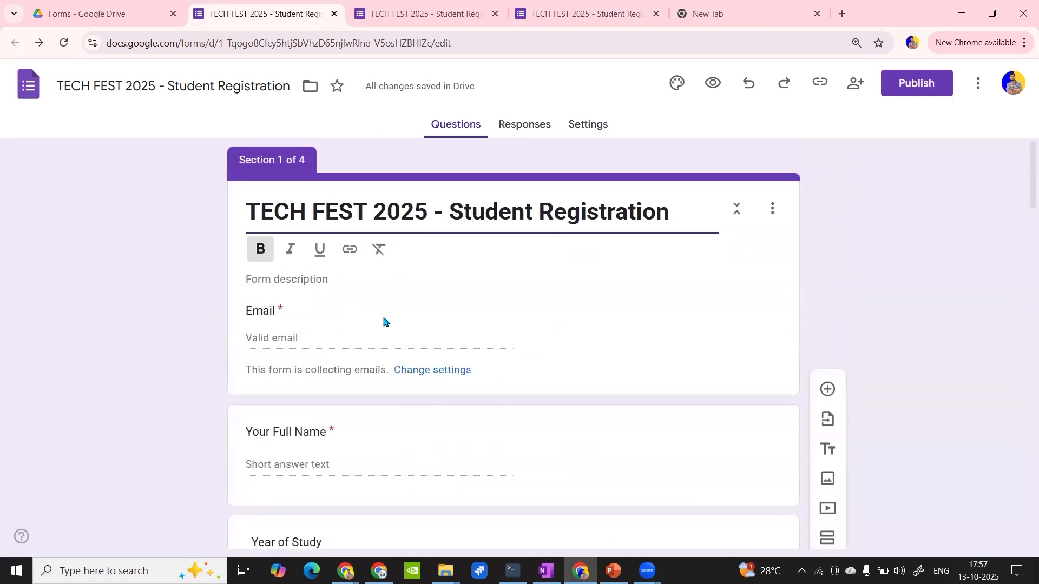
scroll(385, 322, "down", 5)
scroll(344, 382, "down", 6)
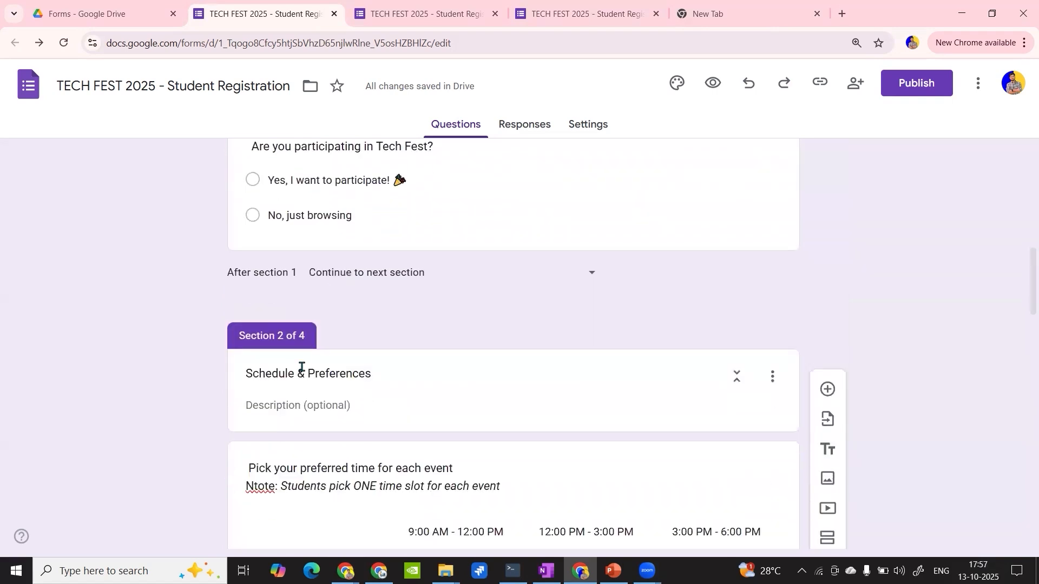
scroll(318, 269, "down", 4)
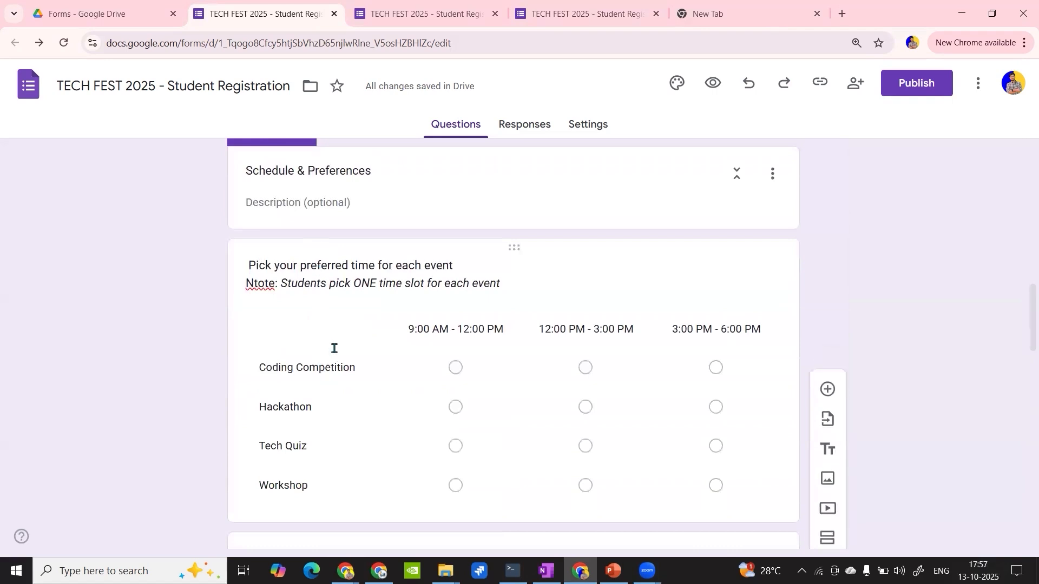
scroll(341, 295, "down", 5)
scroll(351, 296, "down", 7)
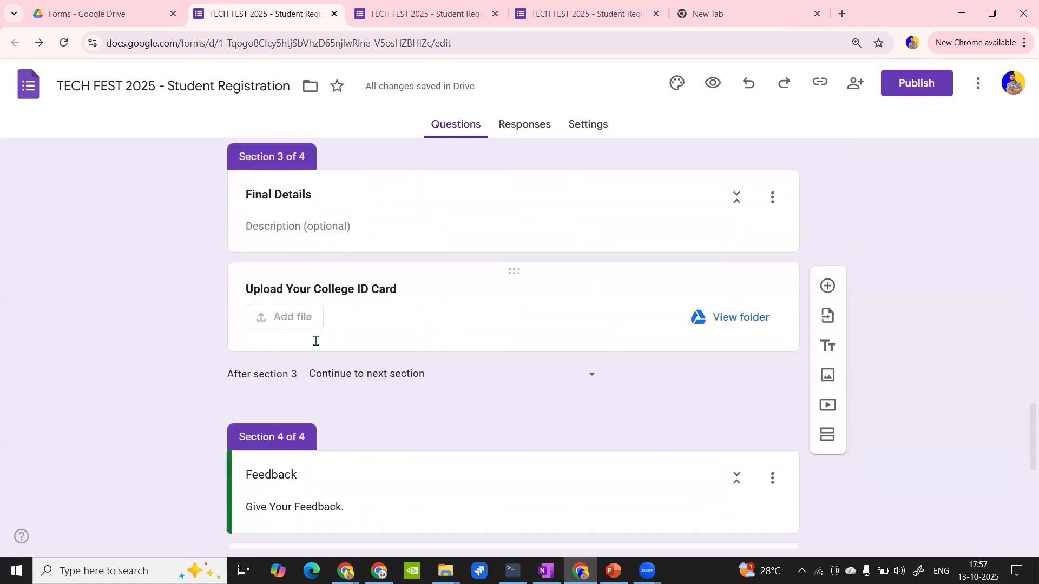
scroll(302, 331, "down", 3)
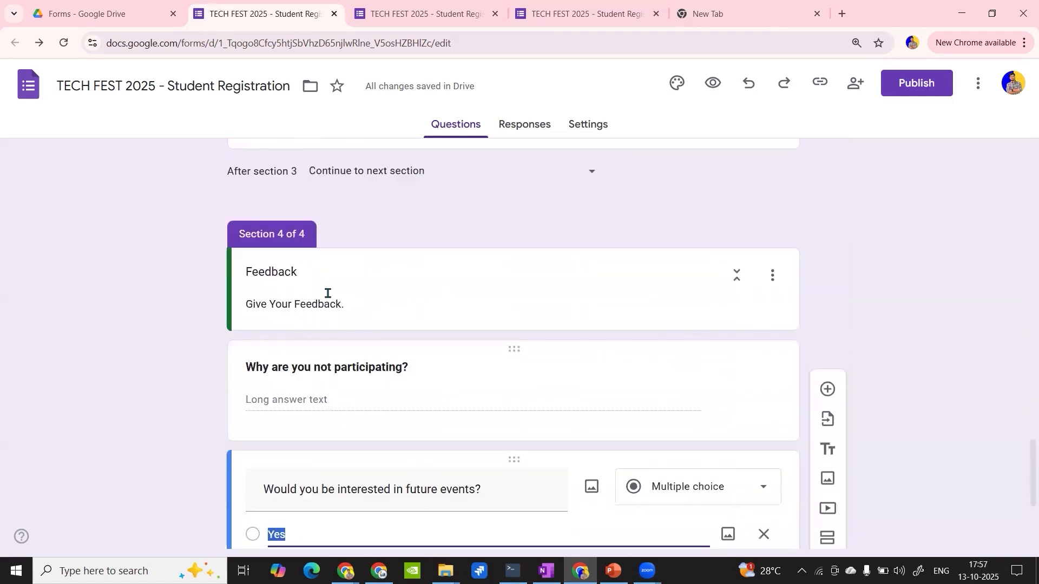
scroll(333, 394, "up", 20)
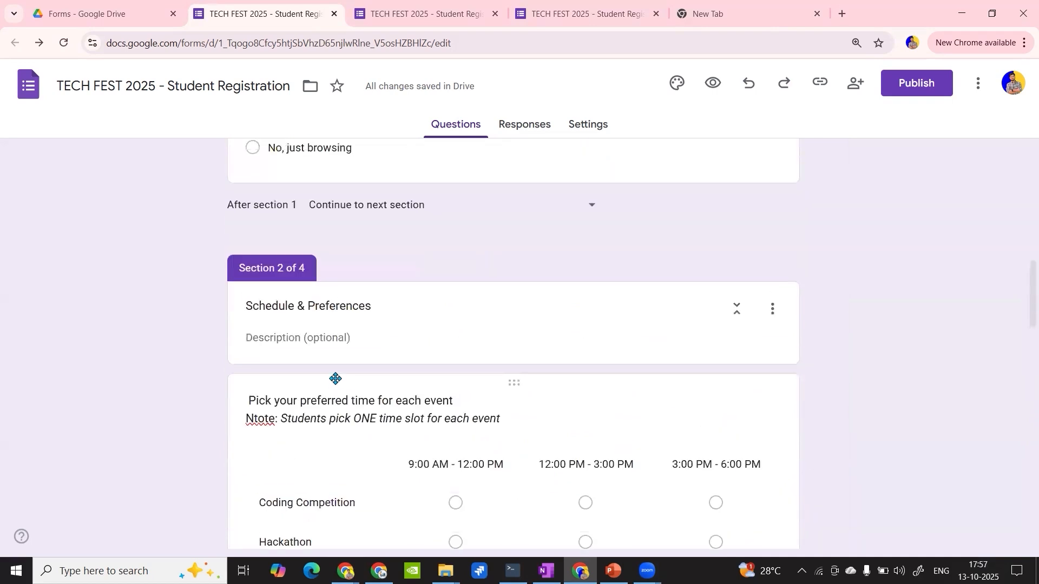
scroll(421, 350, "down", 5)
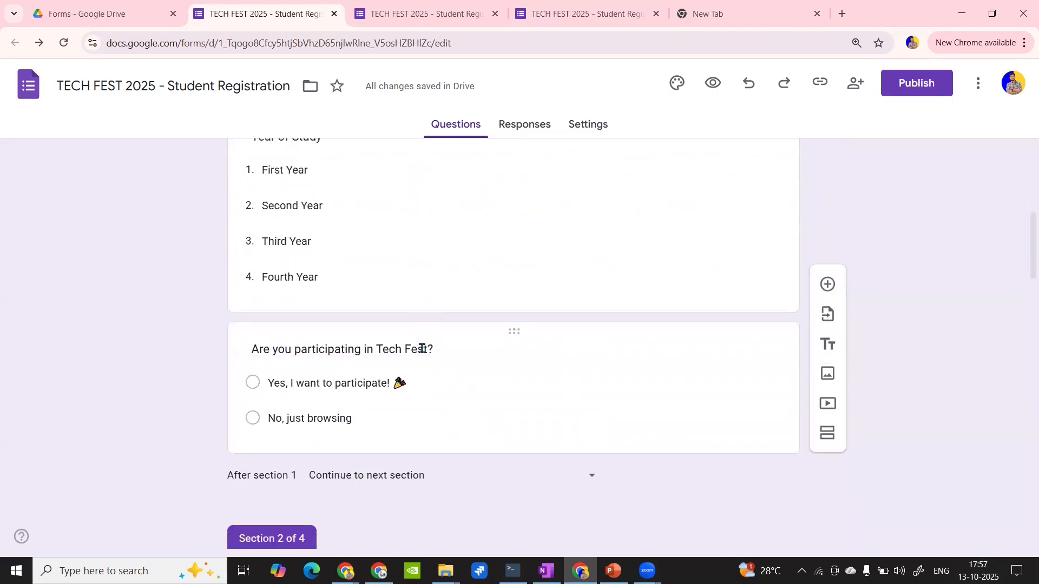
- Set the navigation after section 2 (Schedule & Preferences) to go to section 3 (Final Details)
scroll(405, 352, "down", 7)
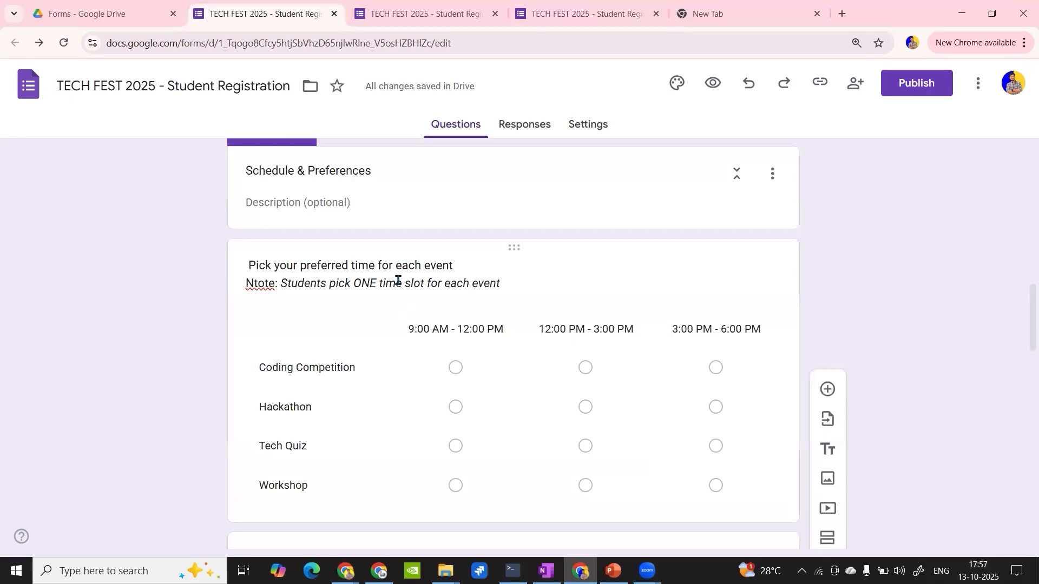
scroll(400, 280, "down", 5)
scroll(398, 287, "up", 11)
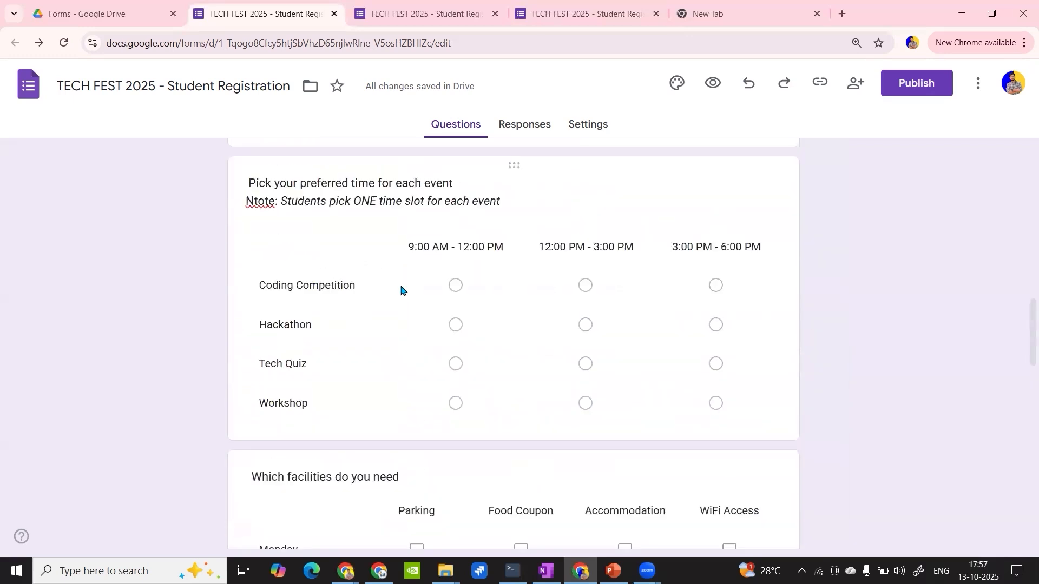
scroll(398, 258, "up", 9)
scroll(398, 257, "down", 15)
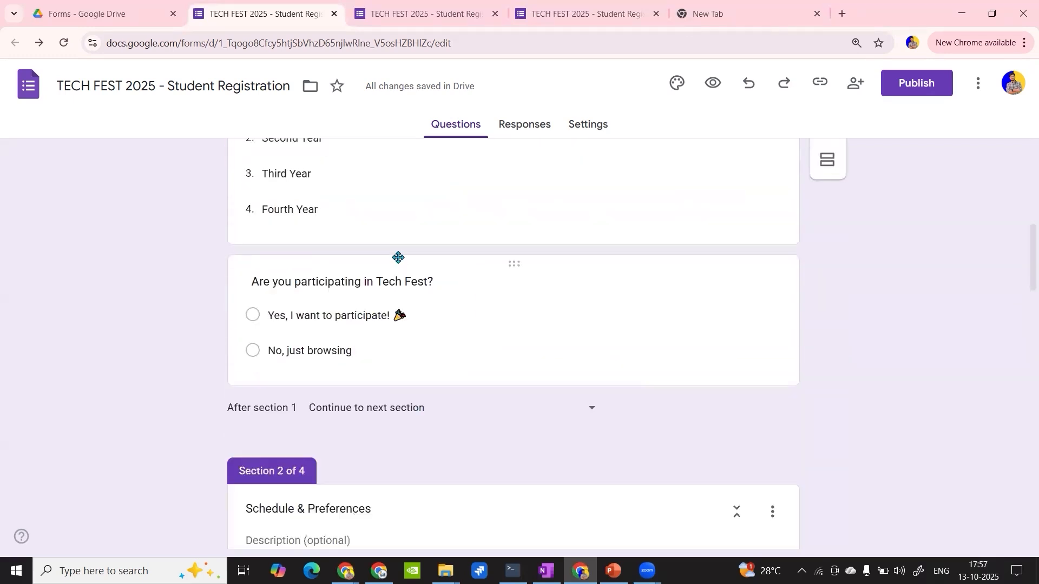
scroll(398, 257, "down", 6)
scroll(398, 260, "up", 11)
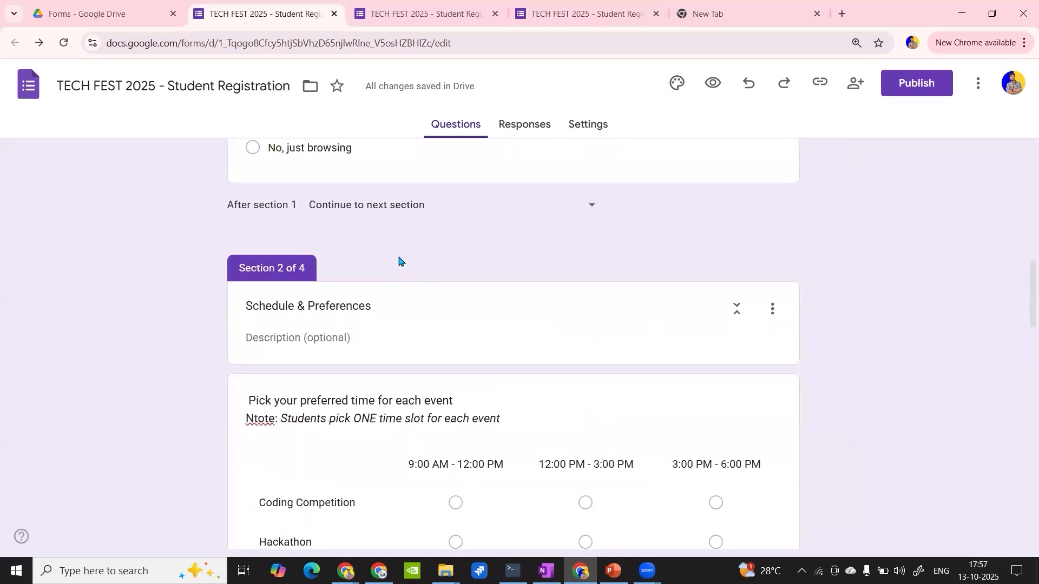
scroll(399, 259, "down", 10)
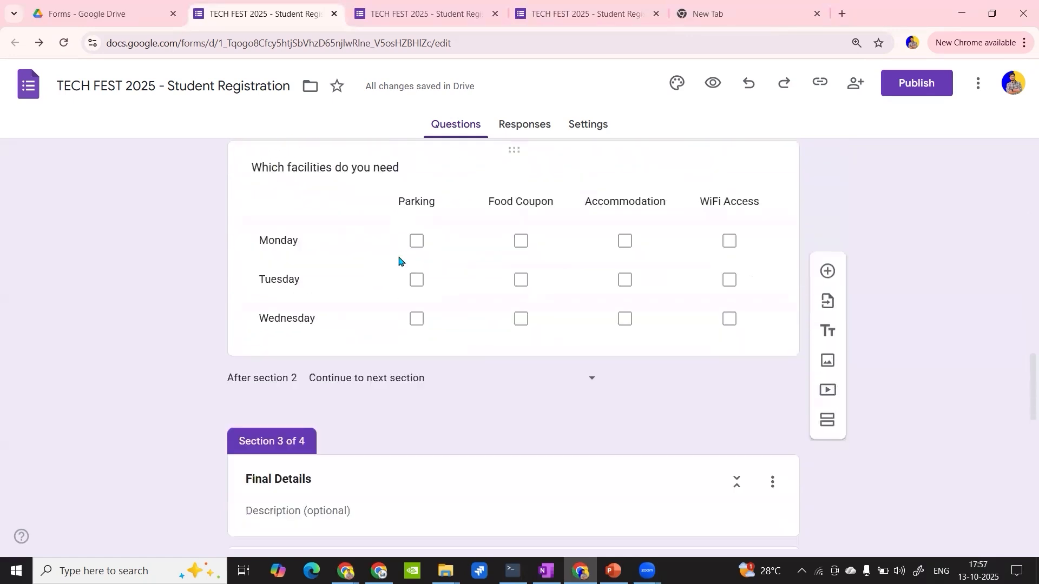
left_click(282, 366)
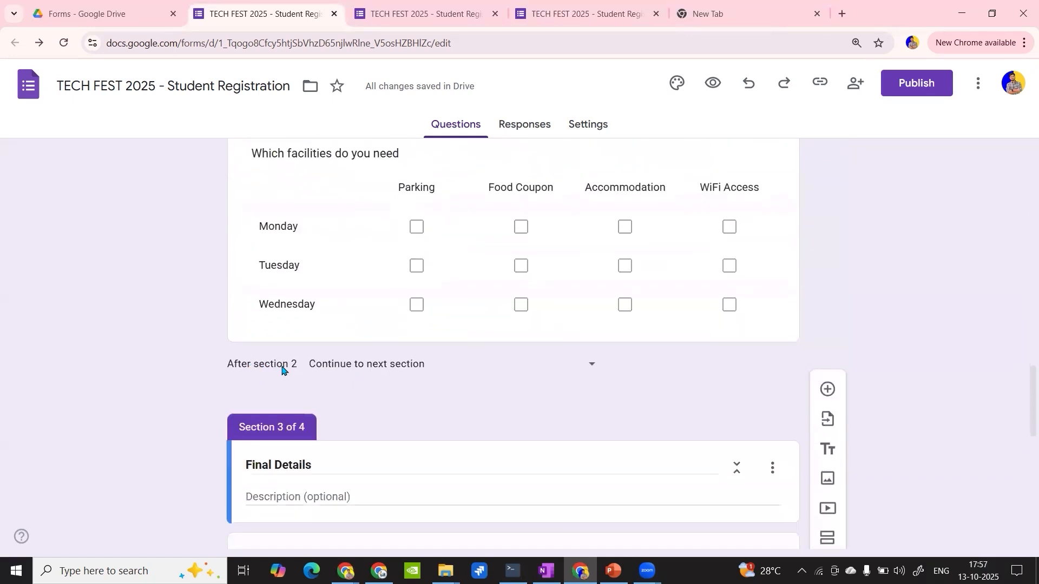
left_click(397, 371)
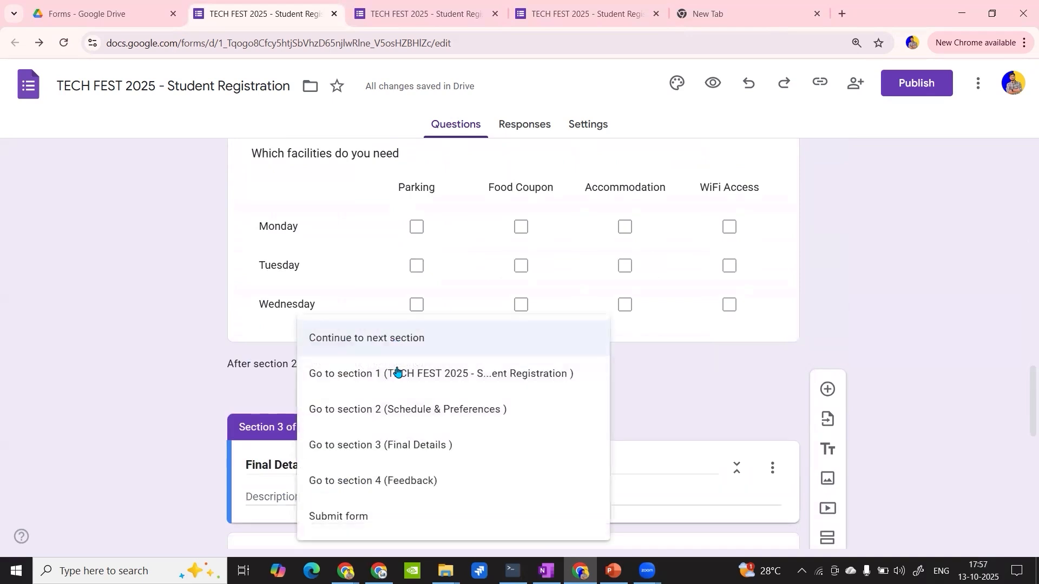
left_click(413, 445)
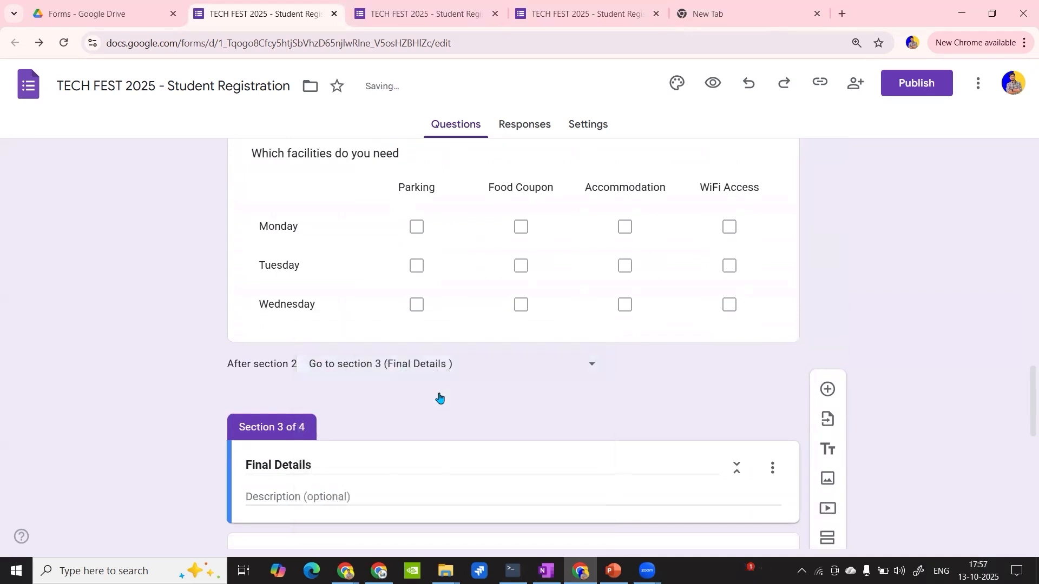
- Set the navigation after section 3 (Final Details) to Submit form
scroll(440, 397, "down", 5)
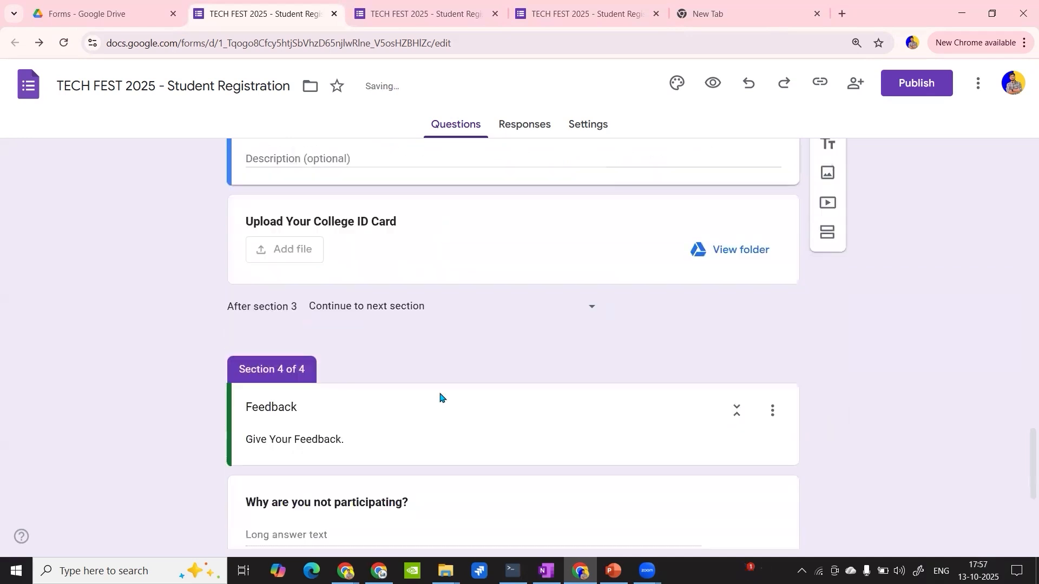
left_click(388, 316)
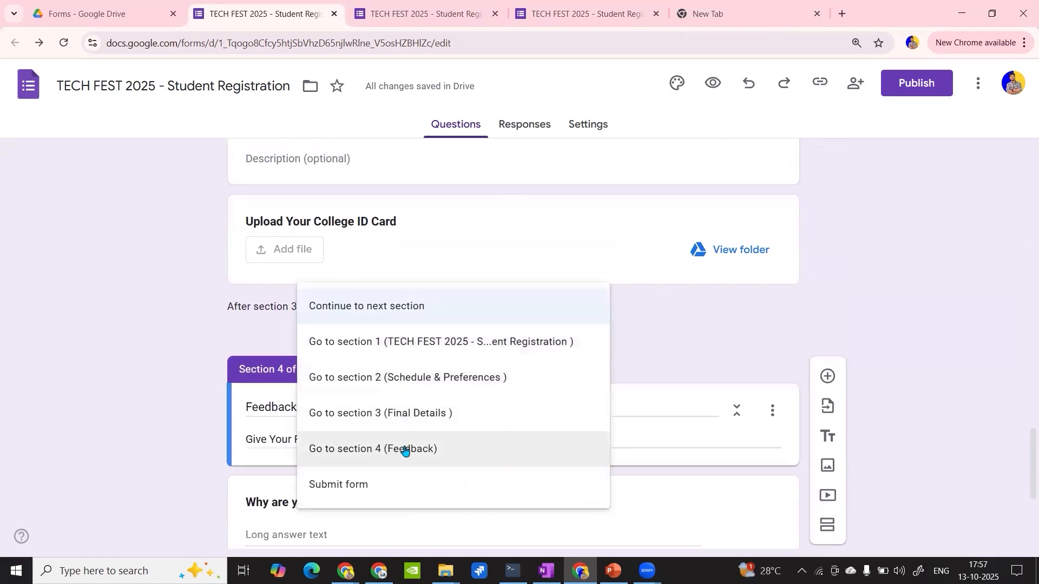
left_click(368, 484)
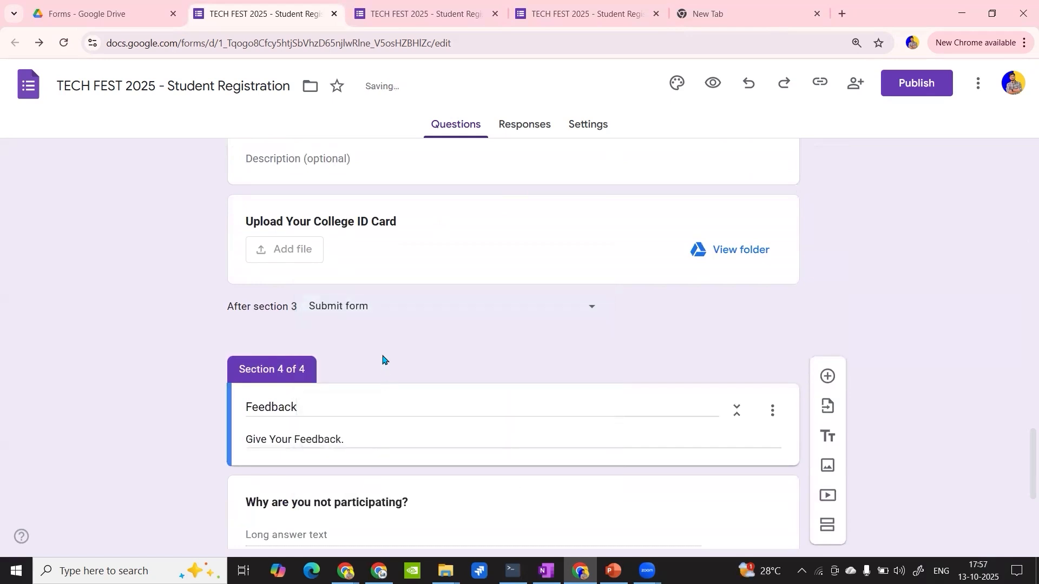
- Check the section destinations of the Tech Fest participation answers and the navigation choices after section 1
scroll(382, 359, "up", 20)
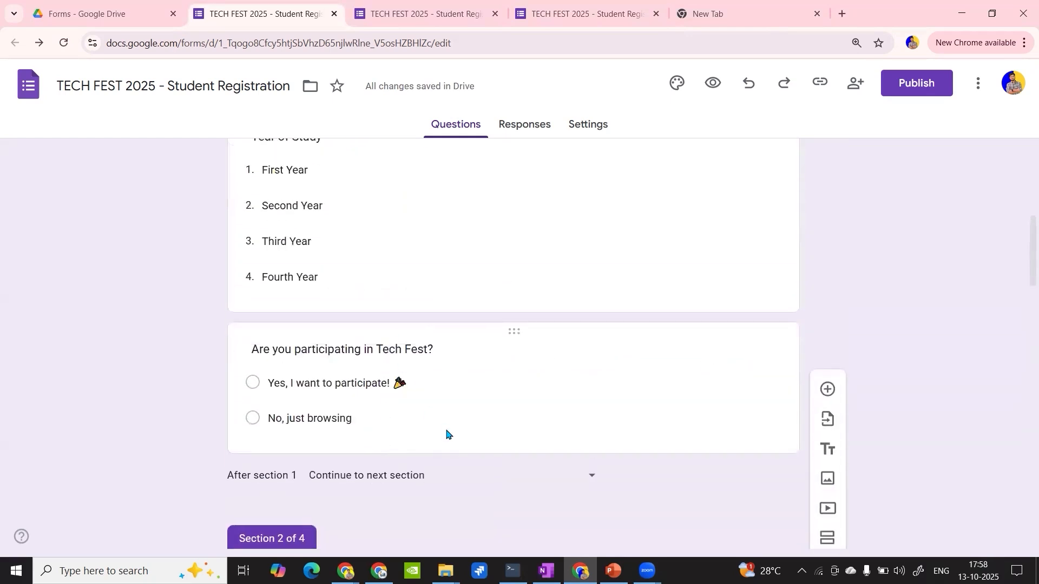
left_click(445, 431)
scroll(471, 359, "down", 3)
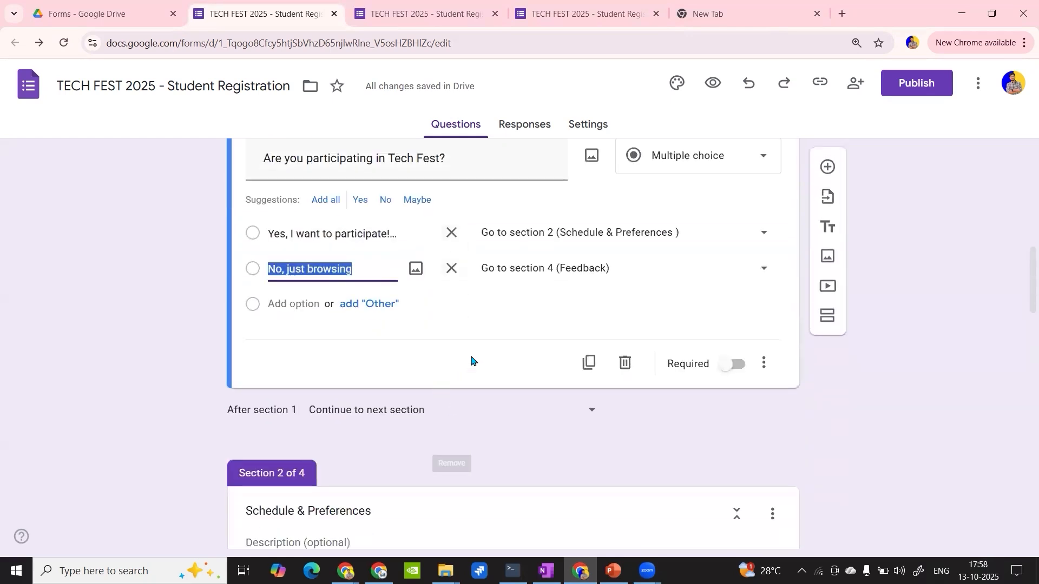
left_click(552, 271)
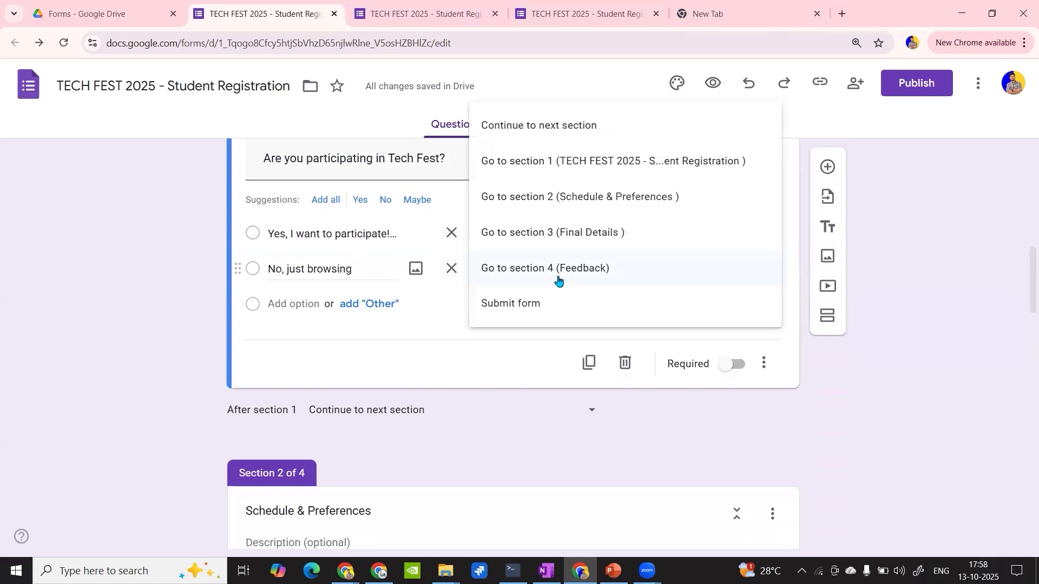
left_click(476, 420)
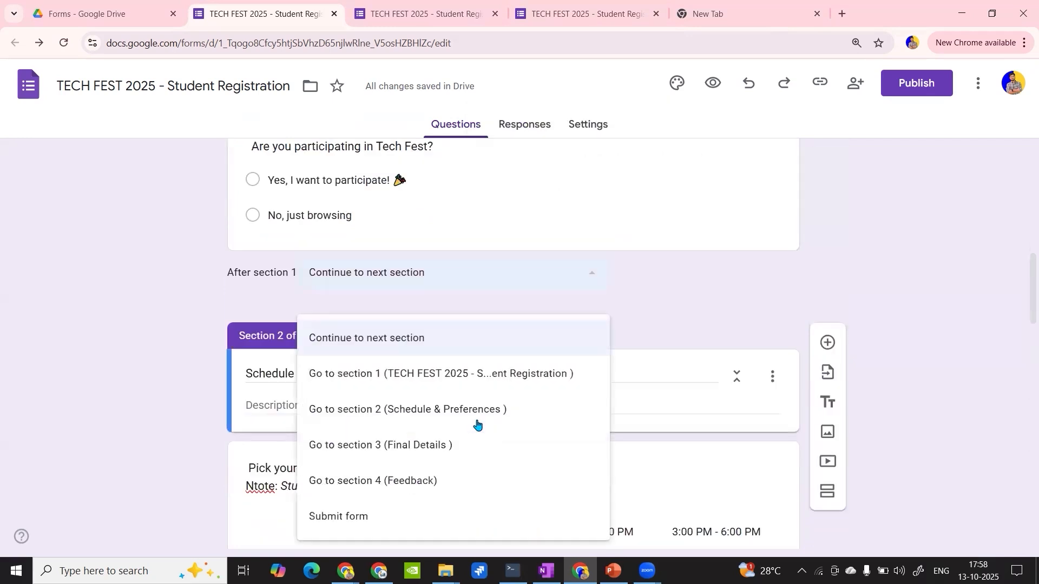
left_click(698, 329)
scroll(696, 328, "down", 15)
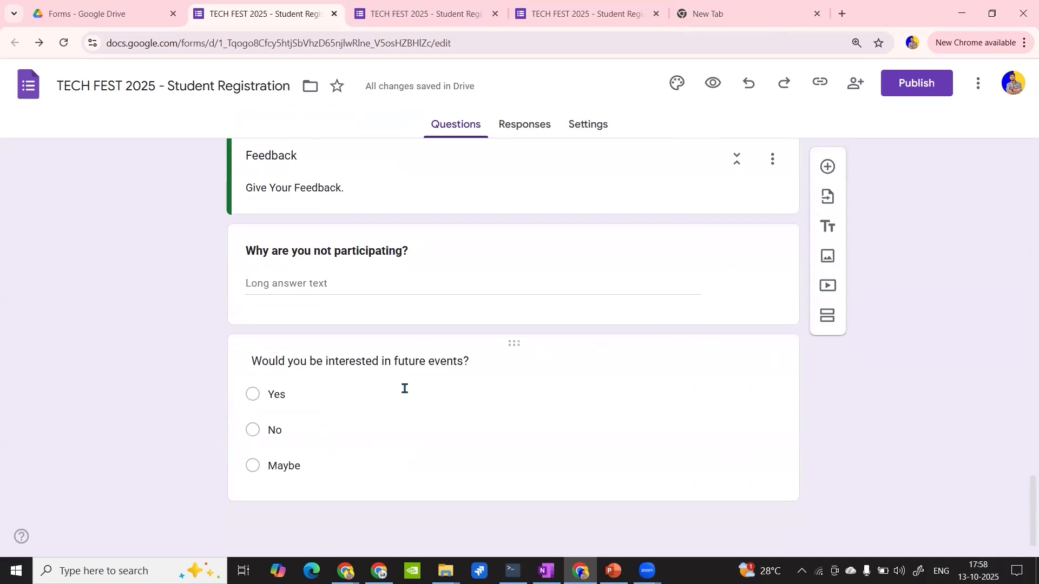
- Add an "Other" option to the Feedback question "Would you be interested in future events?"
left_click(403, 387)
left_click(367, 493)
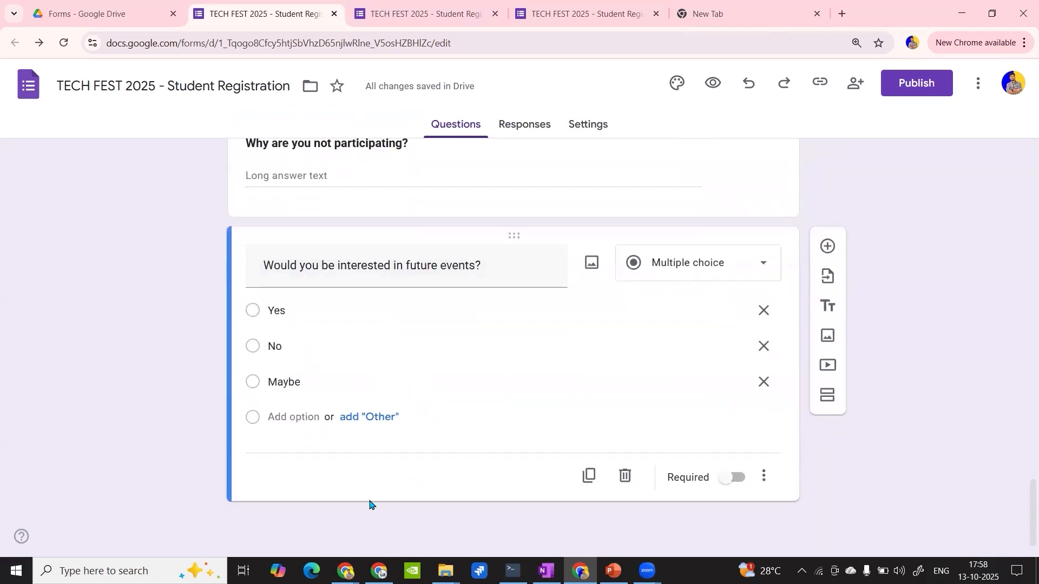
scroll(372, 504, "up", 5)
scroll(371, 499, "down", 5)
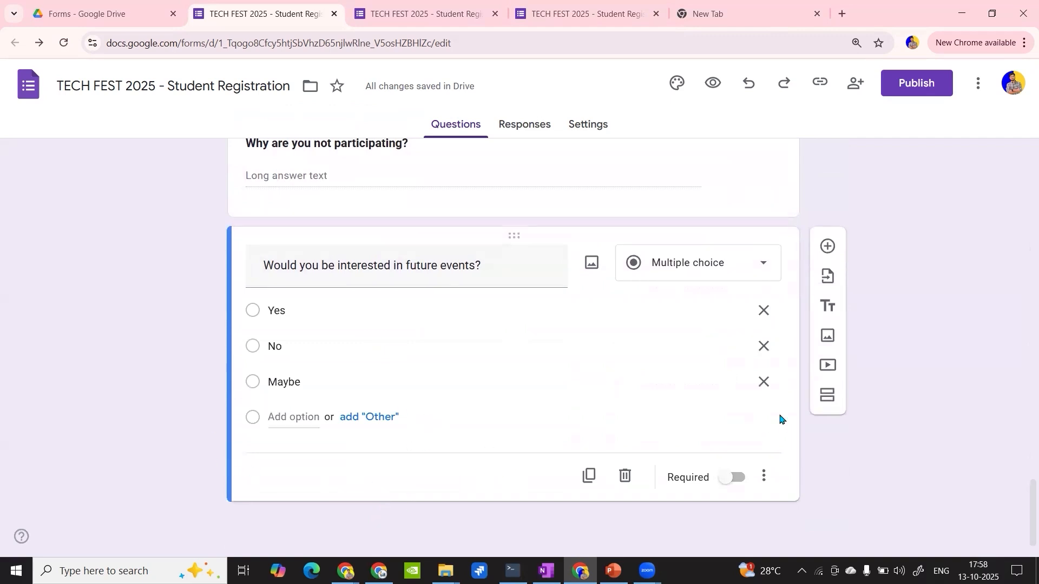
left_click(299, 419)
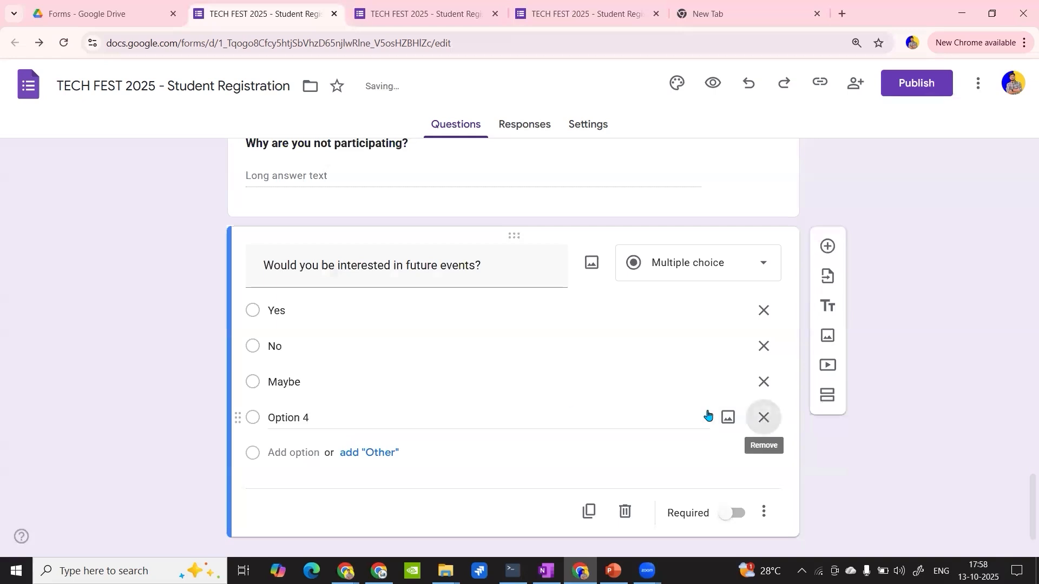
left_click(372, 421)
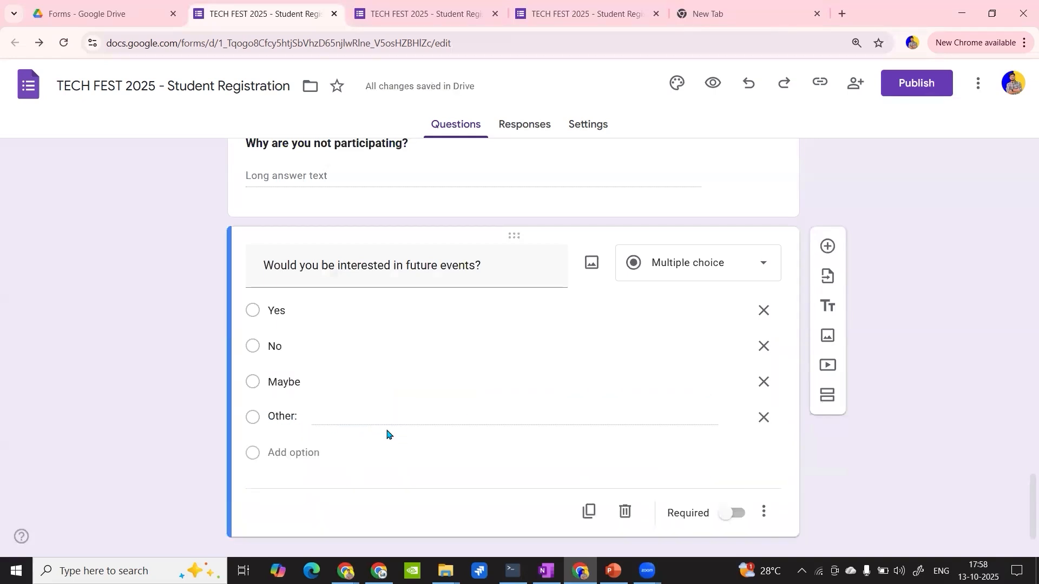
scroll(362, 421, "up", 2)
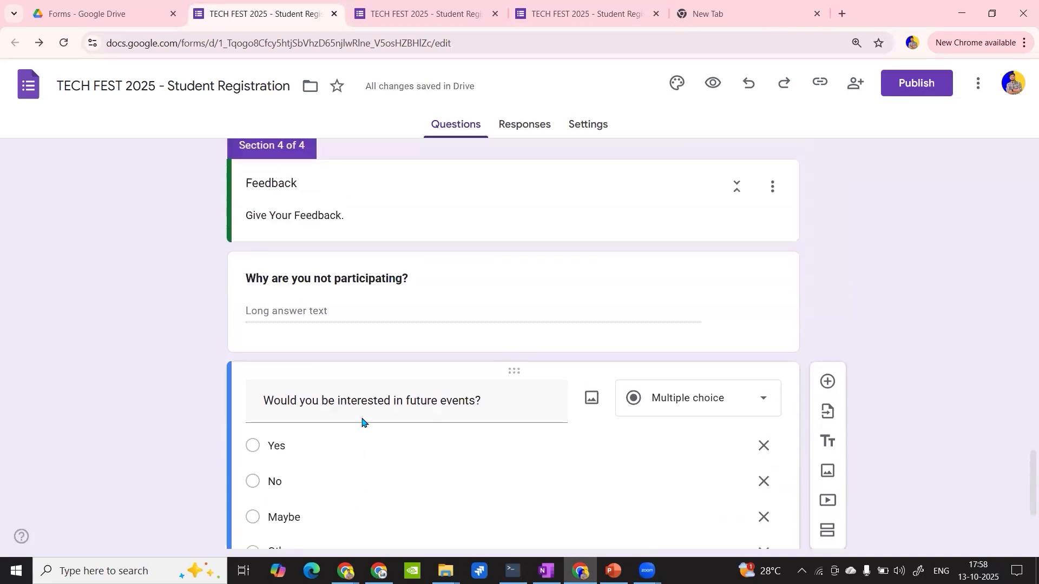
scroll(362, 420, "down", 3)
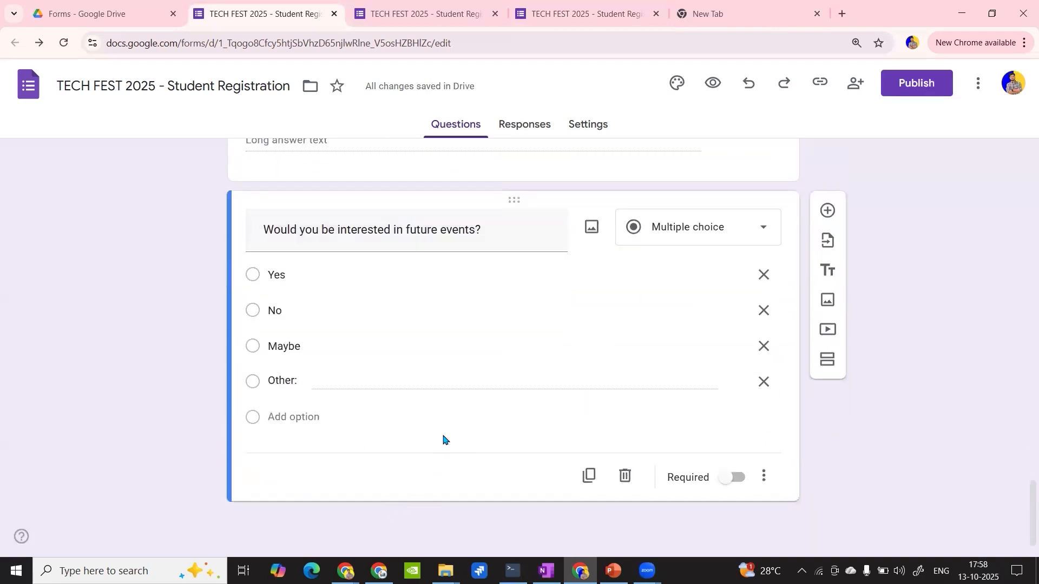
scroll(442, 438, "up", 4)
scroll(442, 437, "down", 4)
- Open a fresh preview of the form and close the two older previews
left_click(712, 83)
left_click(589, 14)
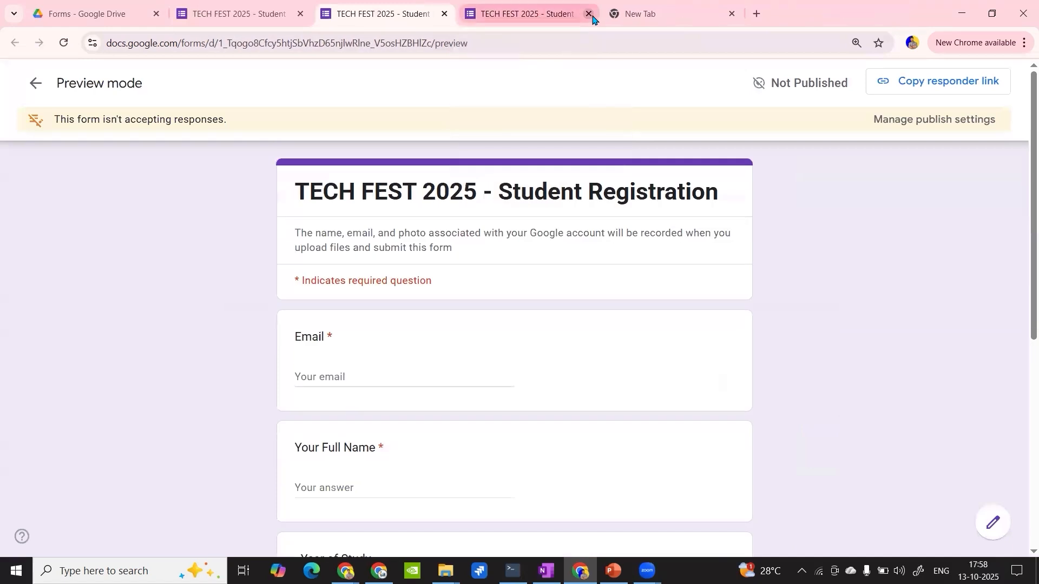
left_click(588, 13)
- Enter a test e-mail address in the preview's required Email field and correct the typo in its domain
left_click(347, 378)
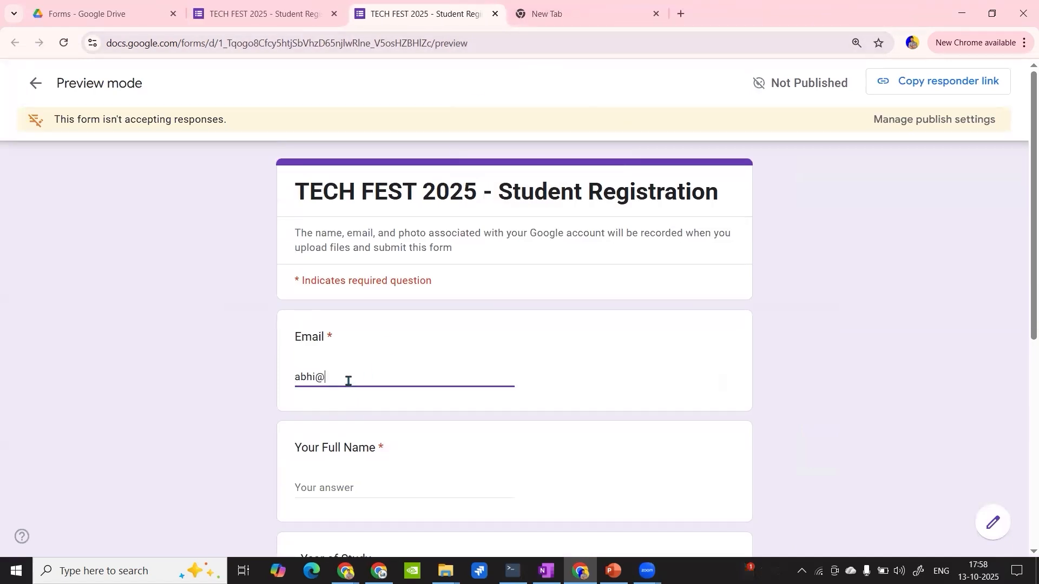
scroll(348, 379, "down", 2)
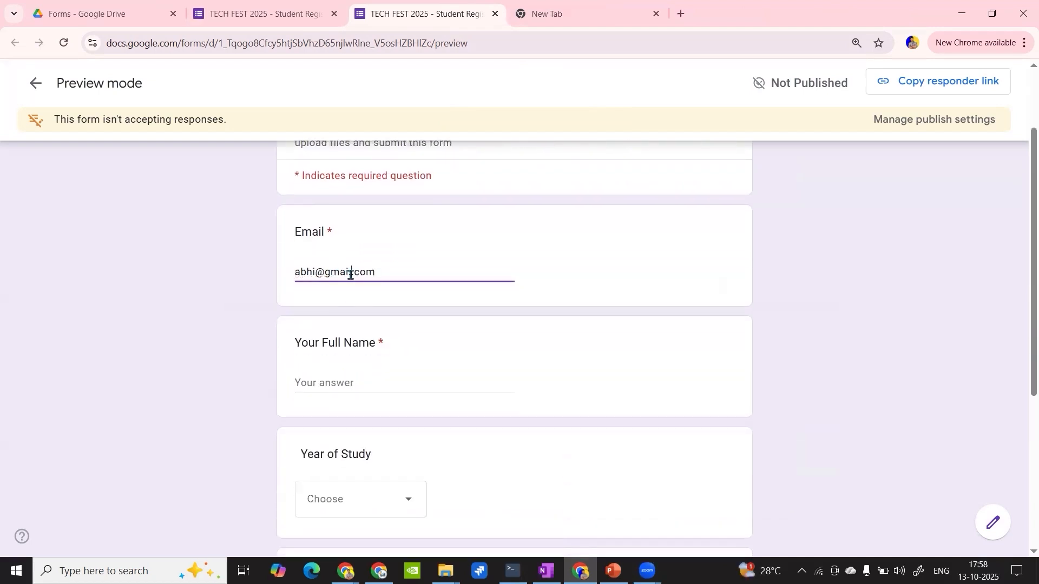
left_click(350, 275)
type("l.")
scroll(353, 254, "down", 1)
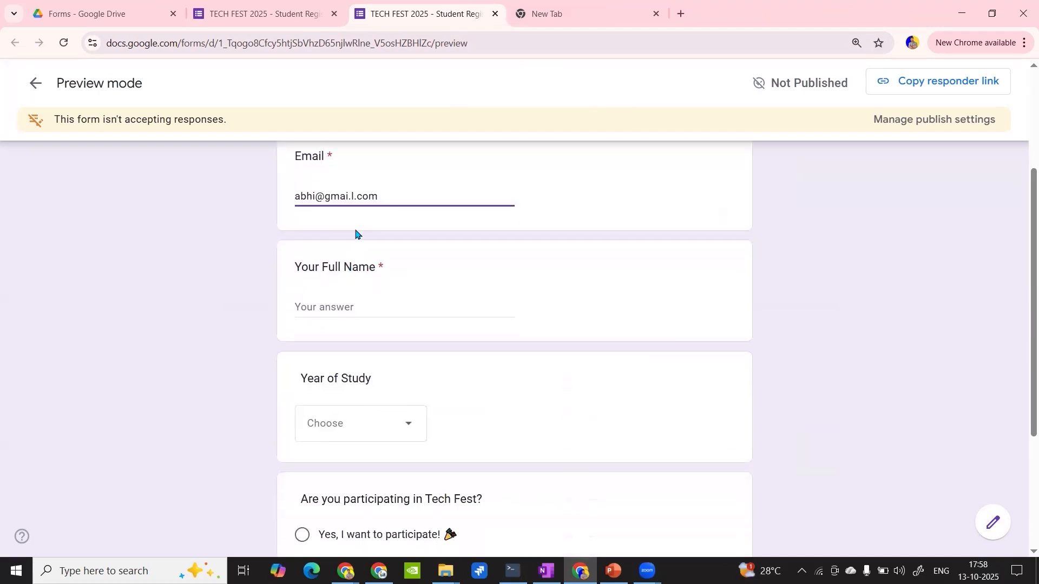
key("BackSpace")
key("BackSpace")
type("l.")
key("BackSpace")
- Fill in the full name field with a placeholder and choose Second Year as the Year of Study
scroll(355, 234, "down", 1)
left_click(338, 284)
type("a")
left_click(351, 417)
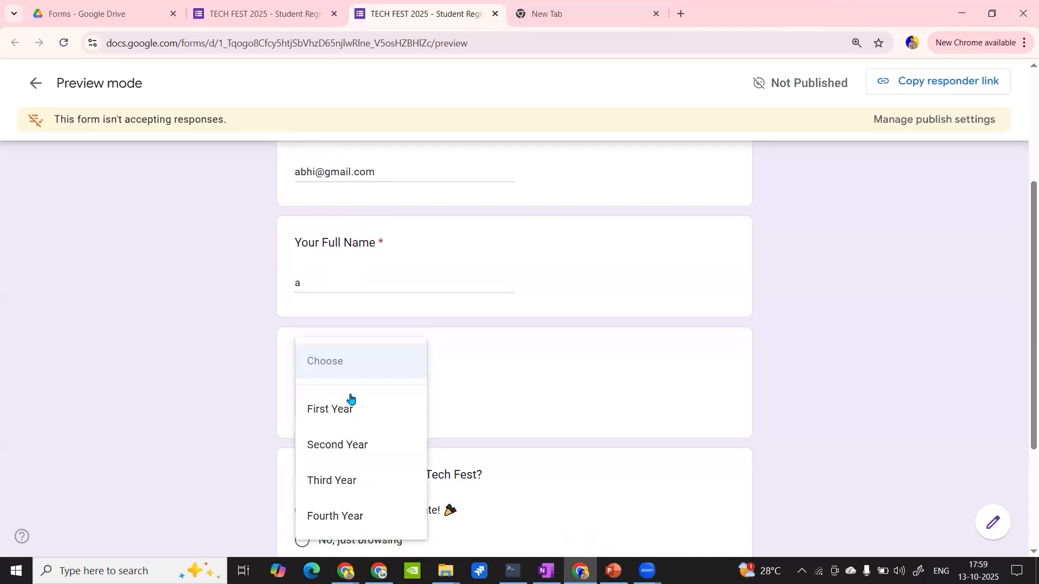
left_click(341, 445)
- Answer the Tech Fest participation question with "No, just browsing" and advance to the next section
scroll(343, 431, "down", 3)
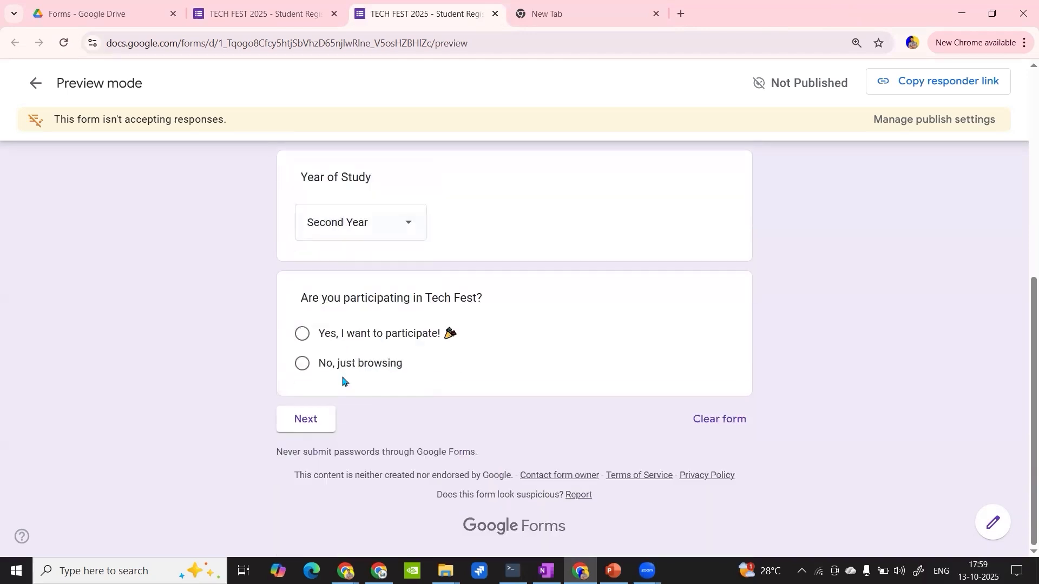
left_click(303, 366)
left_click(303, 453)
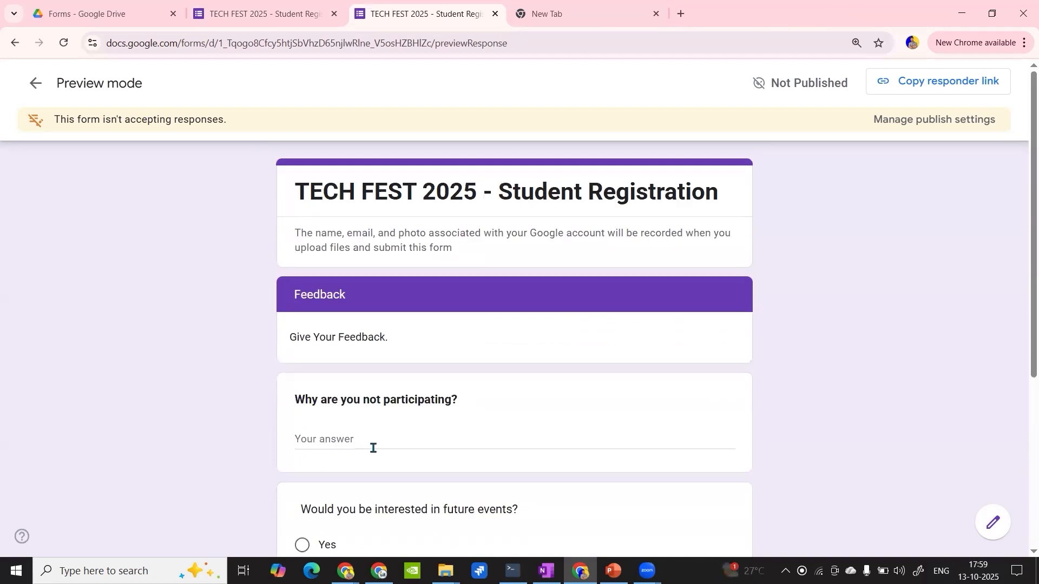
- Give "don't know coding" as the reason for not participating, choose Yes for future events, and review the Feedback answers
scroll(373, 447, "down", 1)
scroll(373, 448, "down", 1)
scroll(373, 448, "up", 2)
scroll(348, 330, "down", 2)
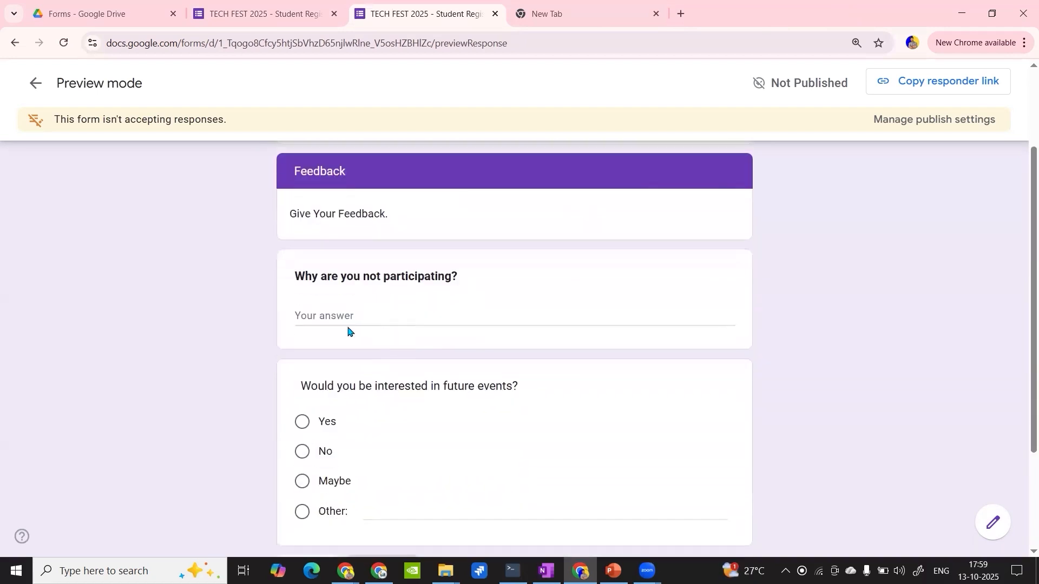
left_click(333, 315)
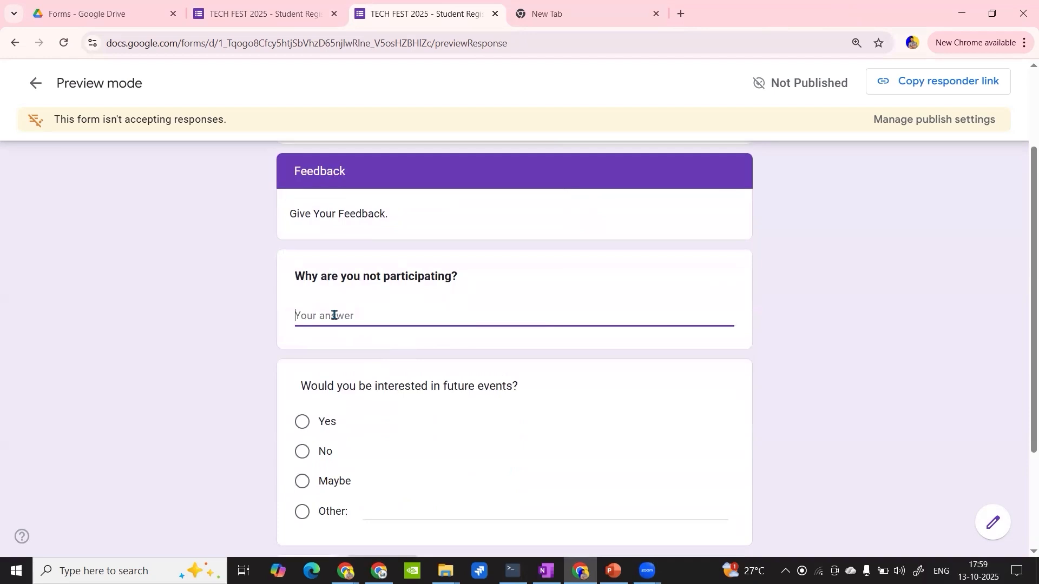
type("don'r")
scroll(334, 315, "down", 3)
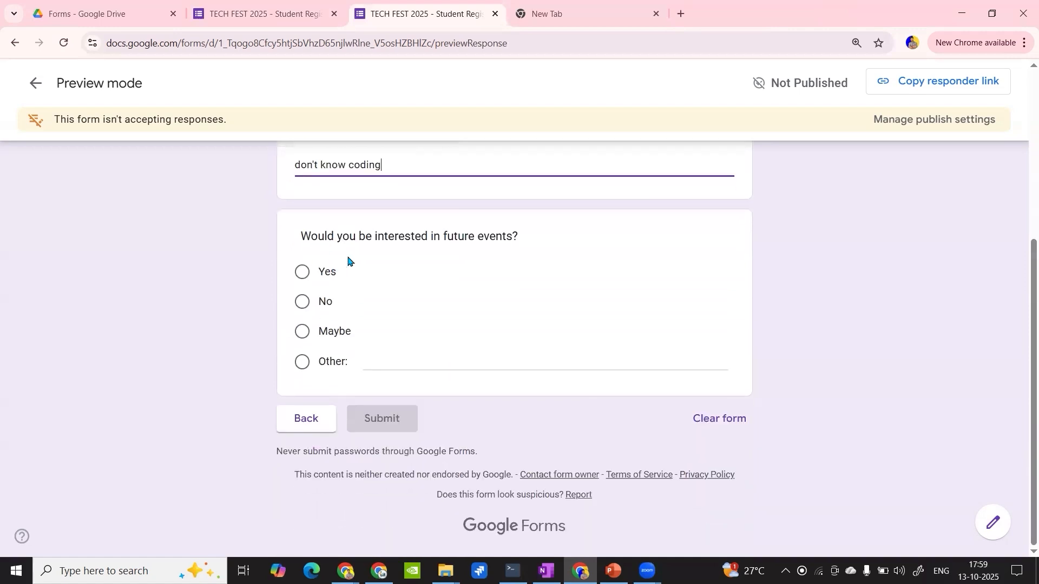
left_click(301, 273)
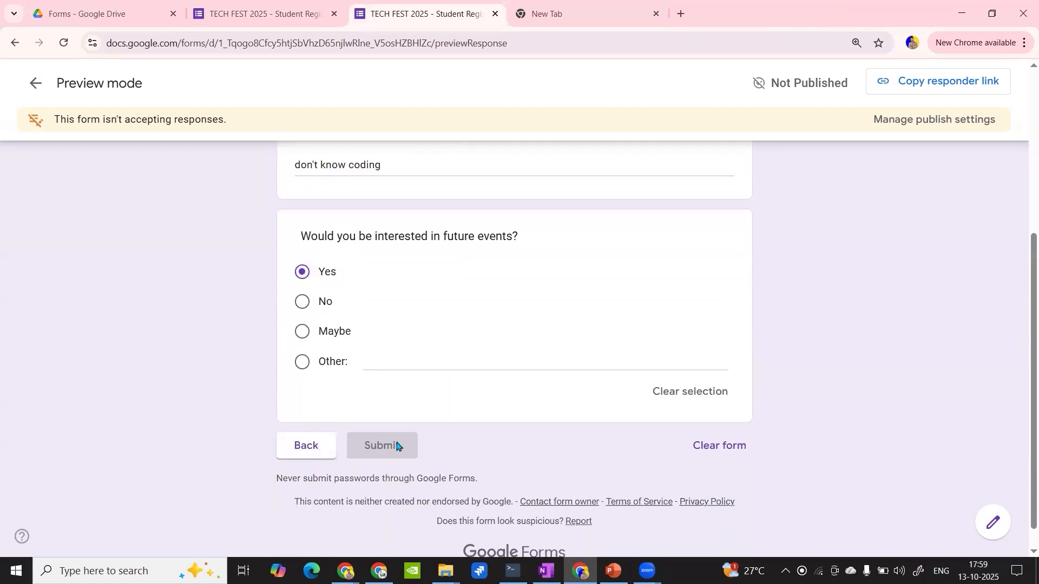
scroll(375, 339, "up", 3)
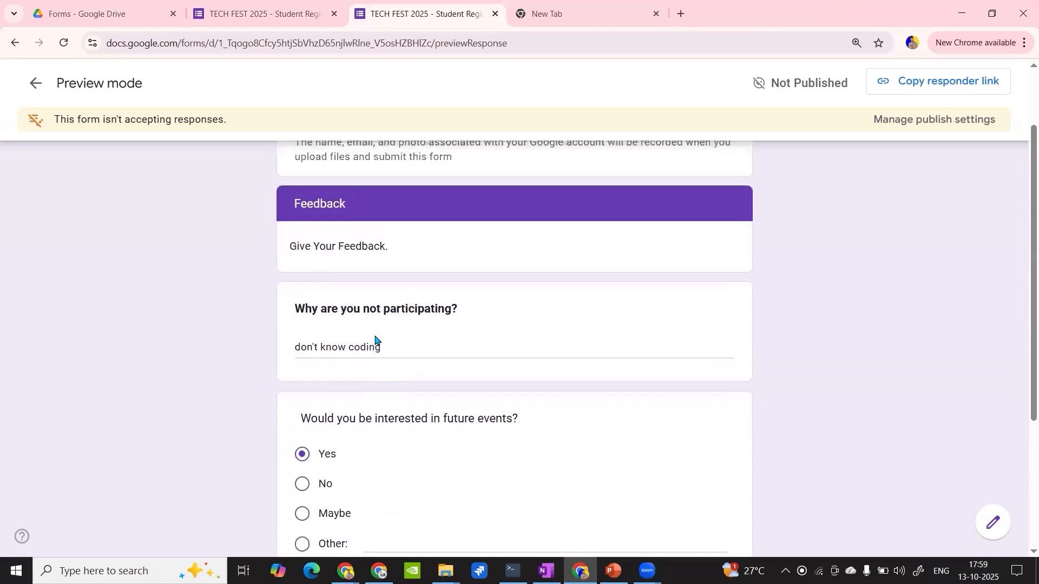
scroll(376, 343, "down", 4)
scroll(503, 413, "up", 1)
scroll(503, 413, "down", 1)
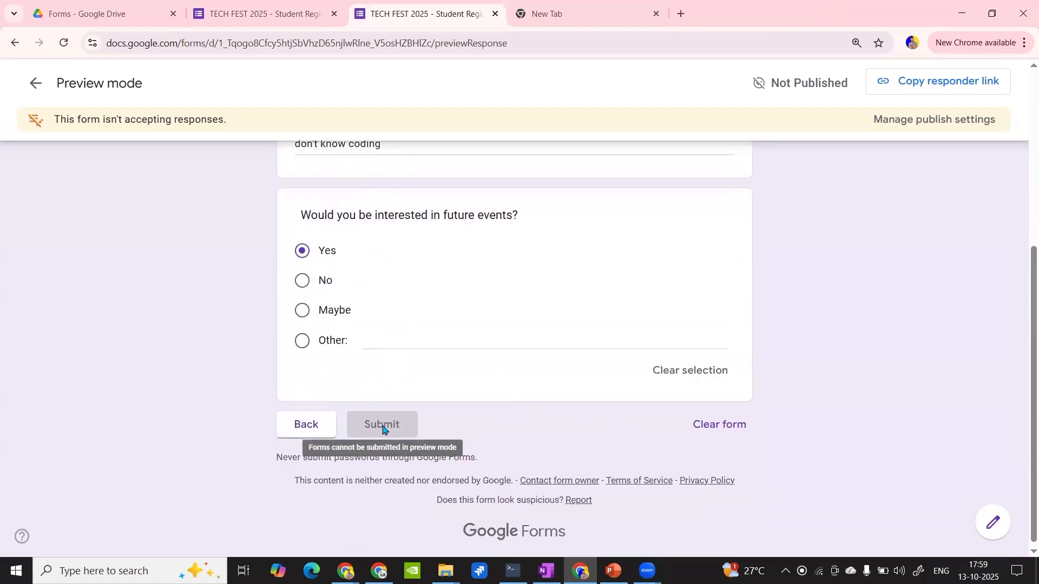
left_click(301, 11)
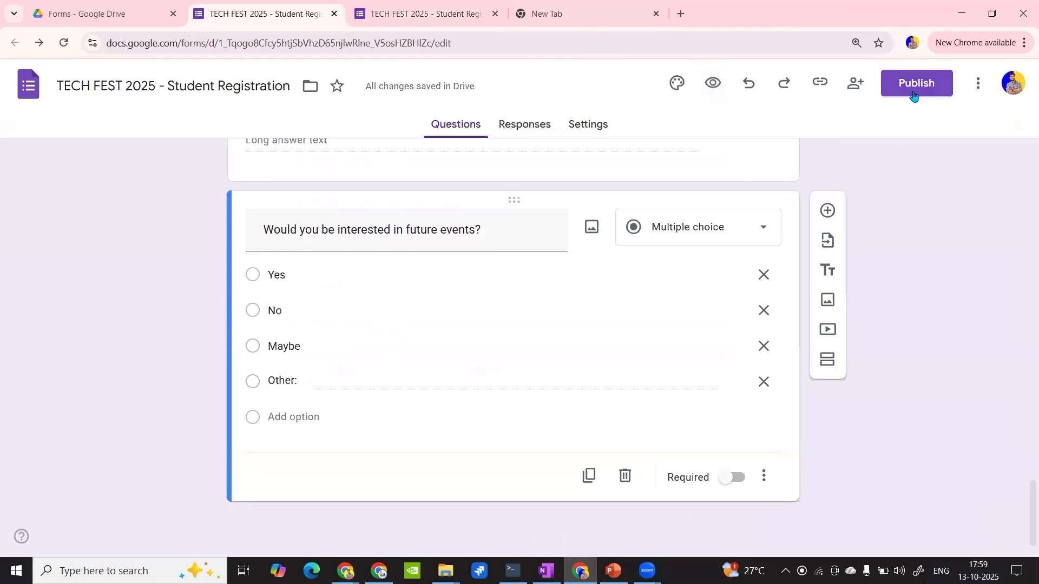
left_click(422, 13)
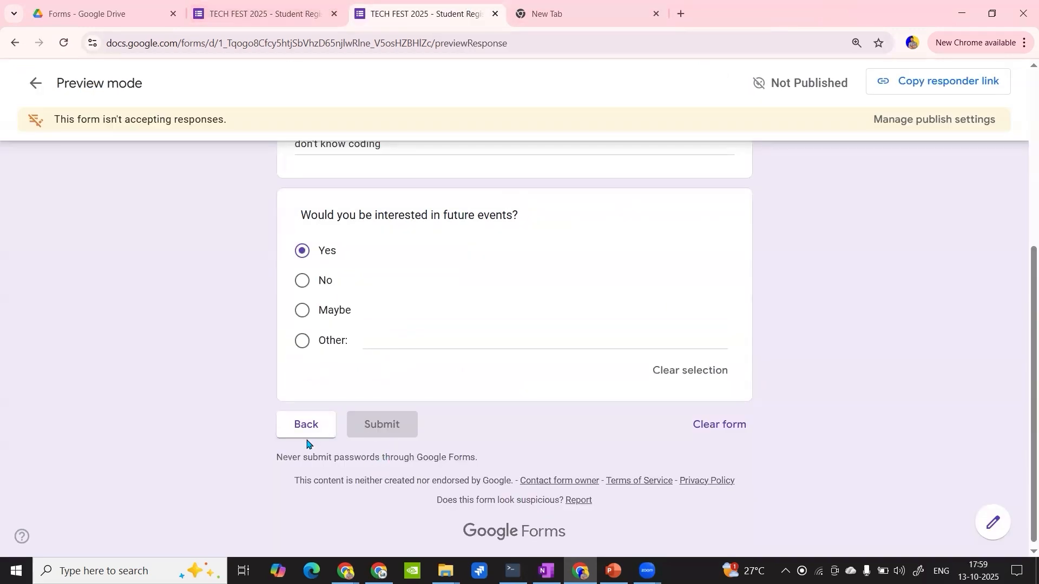
scroll(436, 259, "up", 4)
scroll(436, 260, "down", 5)
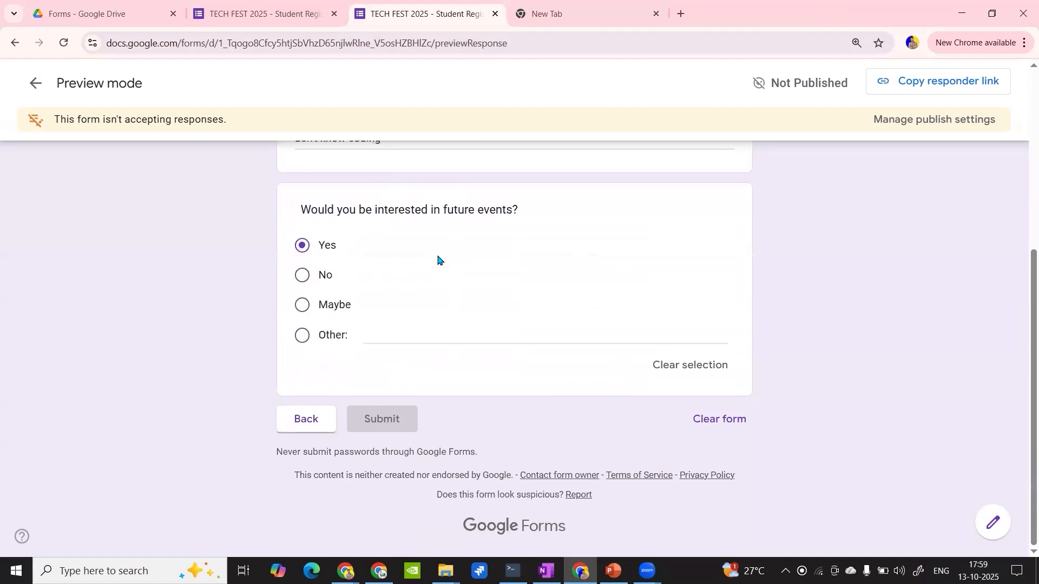
- Open a fresh preview from the form editor and fill in a test e-mail address and a placeholder full name
left_click(273, 3)
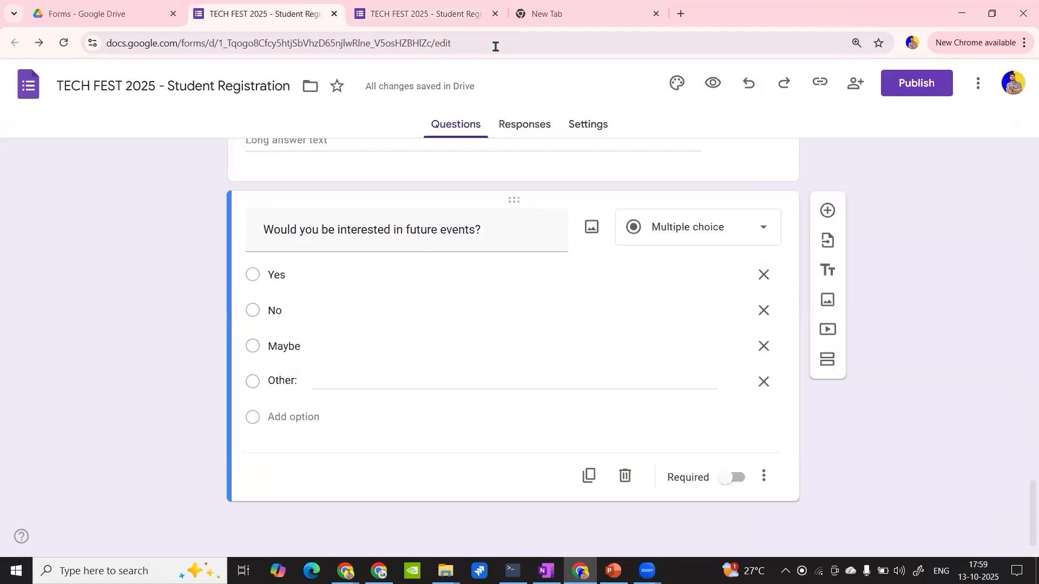
left_click(716, 82)
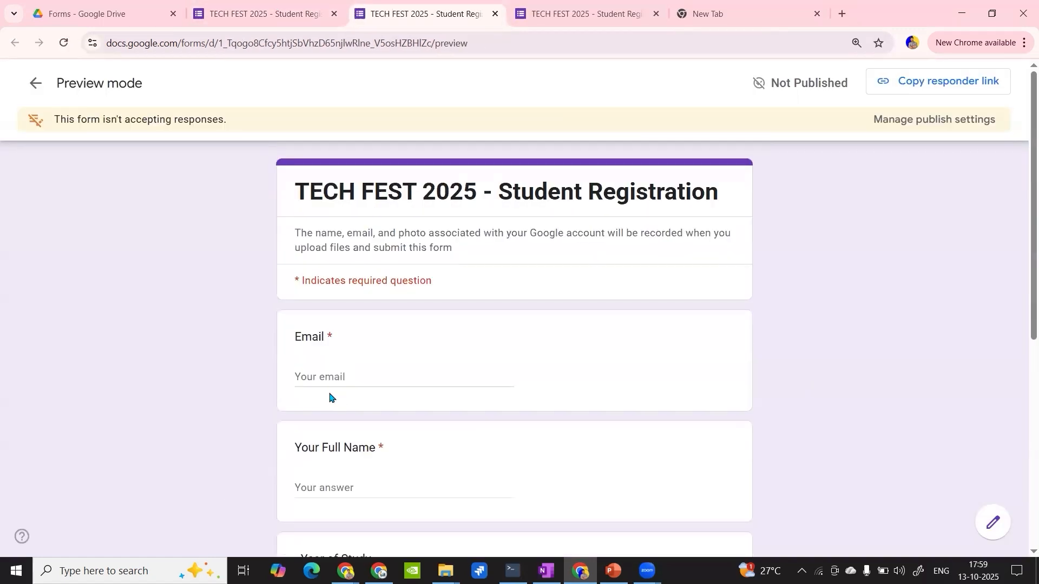
left_click(321, 377)
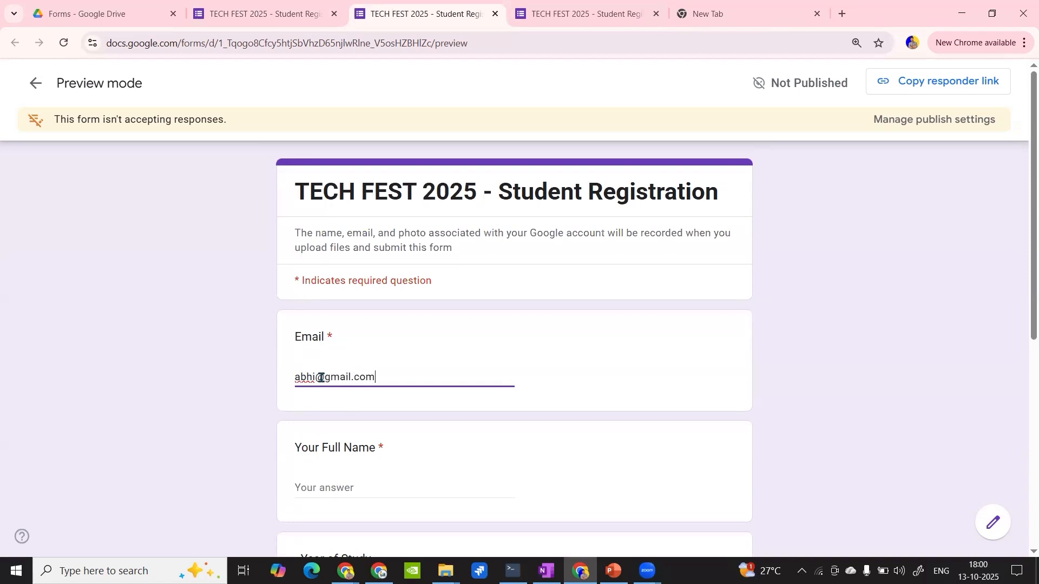
scroll(321, 377, "down", 3)
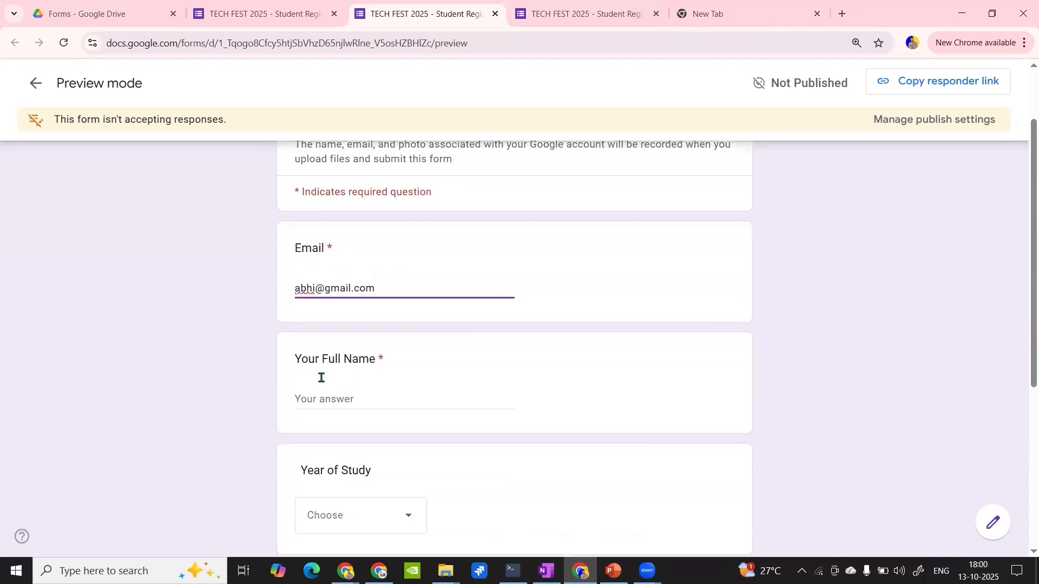
left_click(319, 376)
type("a")
- Choose First Year as the Year of Study, answer "Yes, I want to participate!" and advance to Schedule & Preferences
scroll(320, 378, "down", 2)
left_click(347, 344)
left_click(336, 387)
scroll(336, 388, "down", 2)
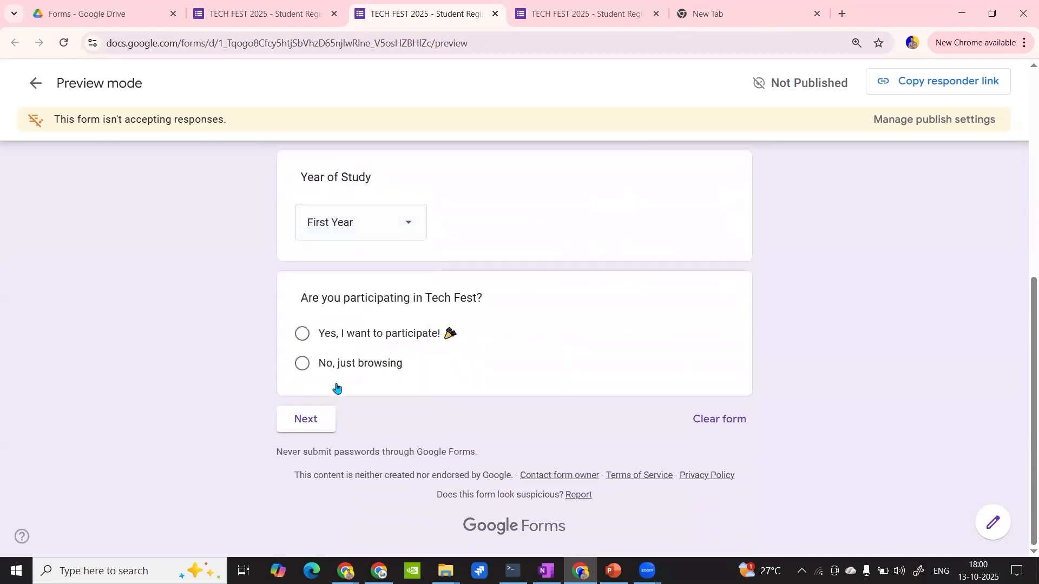
left_click(307, 336)
left_click(310, 446)
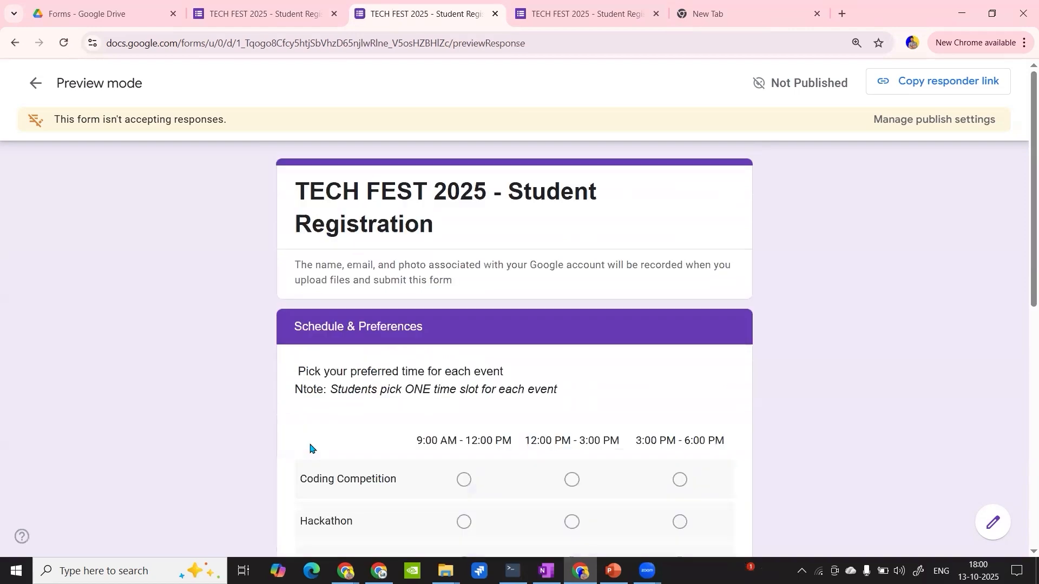
- Pick the 9:00 AM - 12:00 PM slot for Coding Competition, Hackathon, Tech Quiz and Workshop
scroll(325, 447, "down", 4)
left_click(463, 277)
left_click(463, 318)
left_click(464, 360)
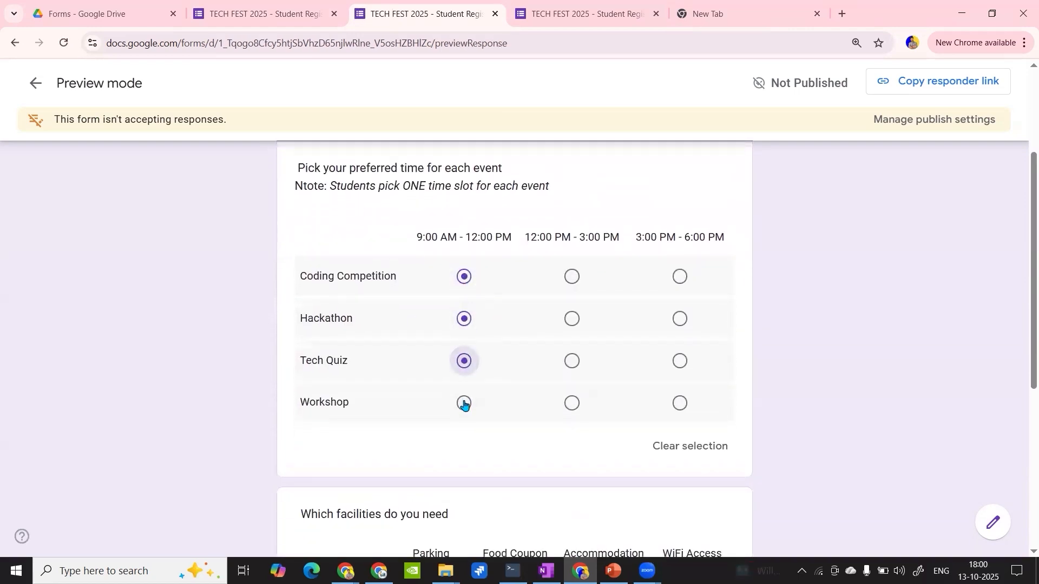
left_click(463, 403)
- Request Parking for Monday, Tuesday and Wednesday in the facilities grid and continue to Final Details
scroll(464, 404, "down", 3)
left_click(427, 416)
left_click(431, 455)
scroll(436, 452, "down", 1)
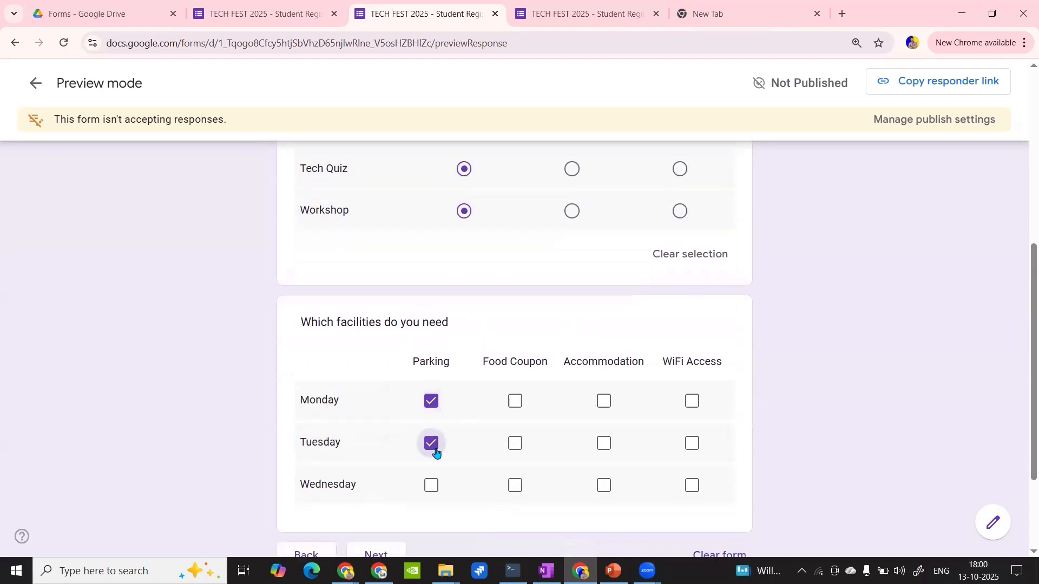
scroll(436, 452, "down", 3)
left_click(431, 348)
left_click(381, 419)
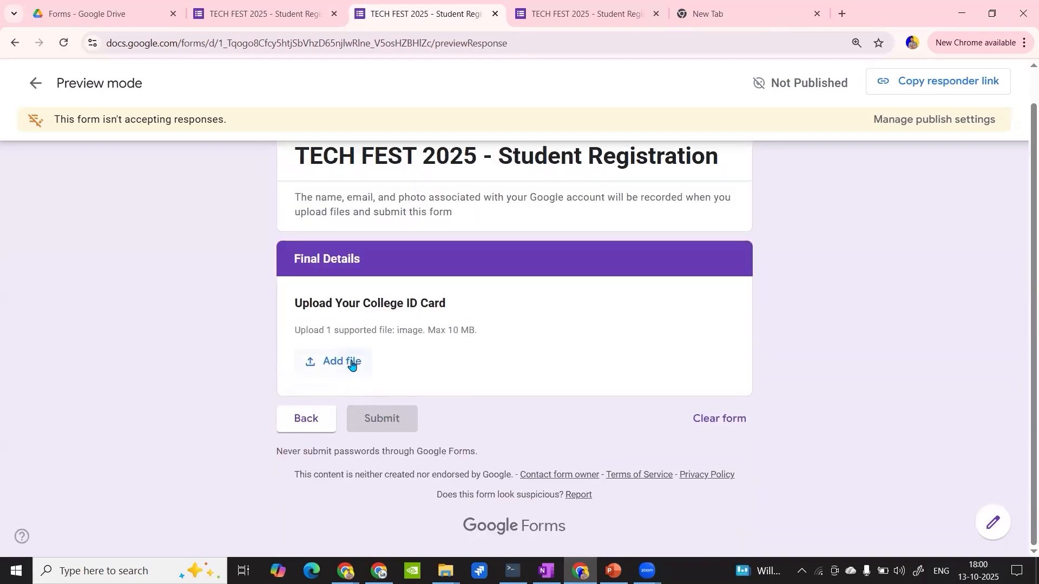
- Attach l.jpg from My Drive as the College ID card and try to submit the preview form
left_click(350, 365)
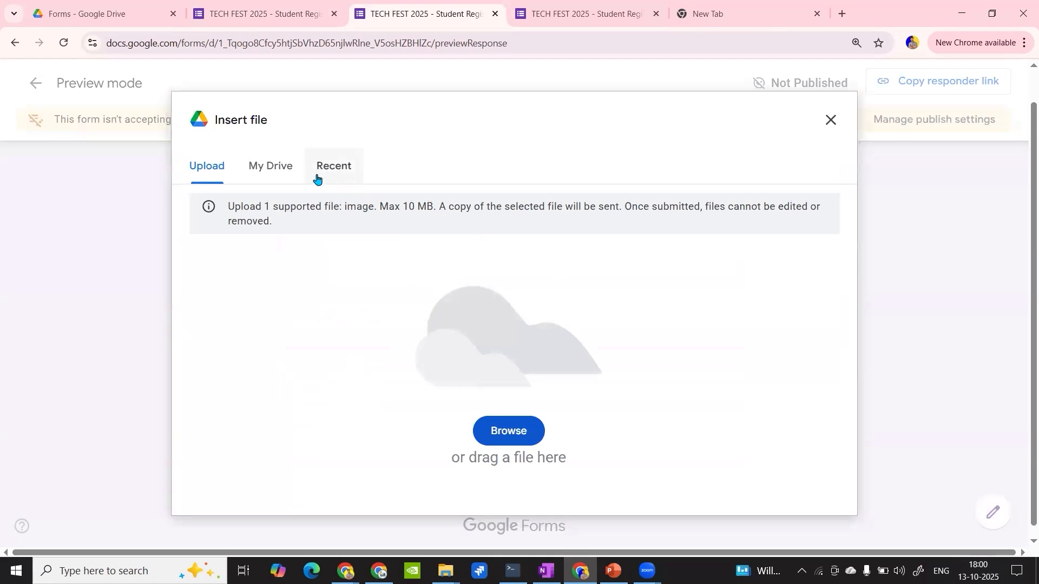
left_click(287, 173)
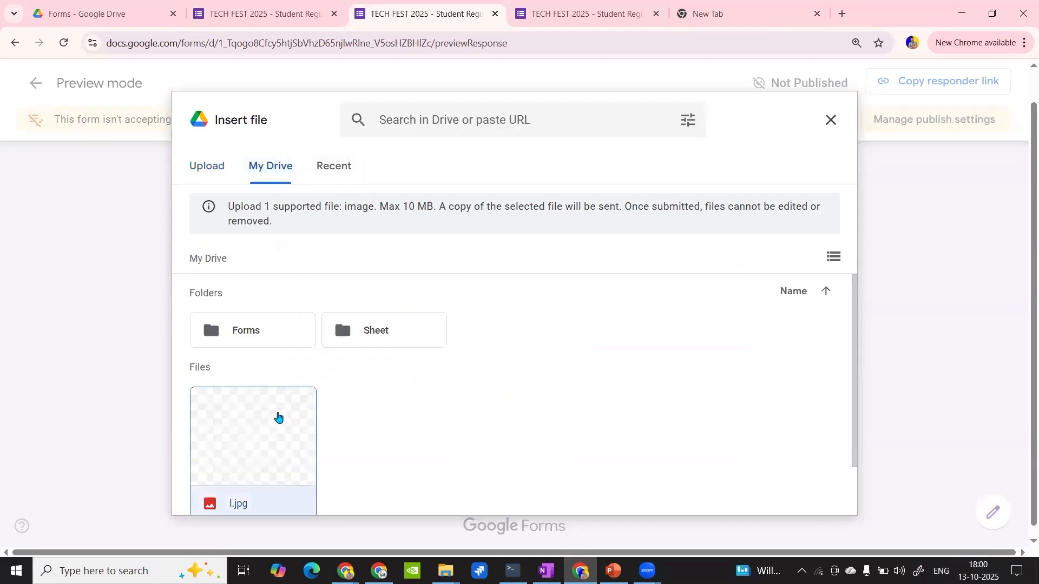
left_click(278, 415)
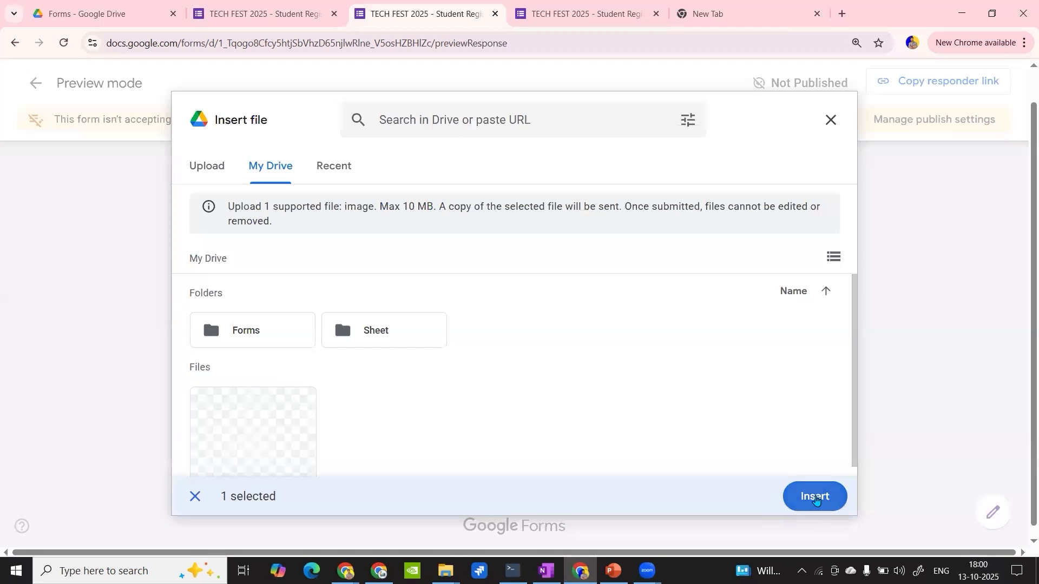
left_click(816, 497)
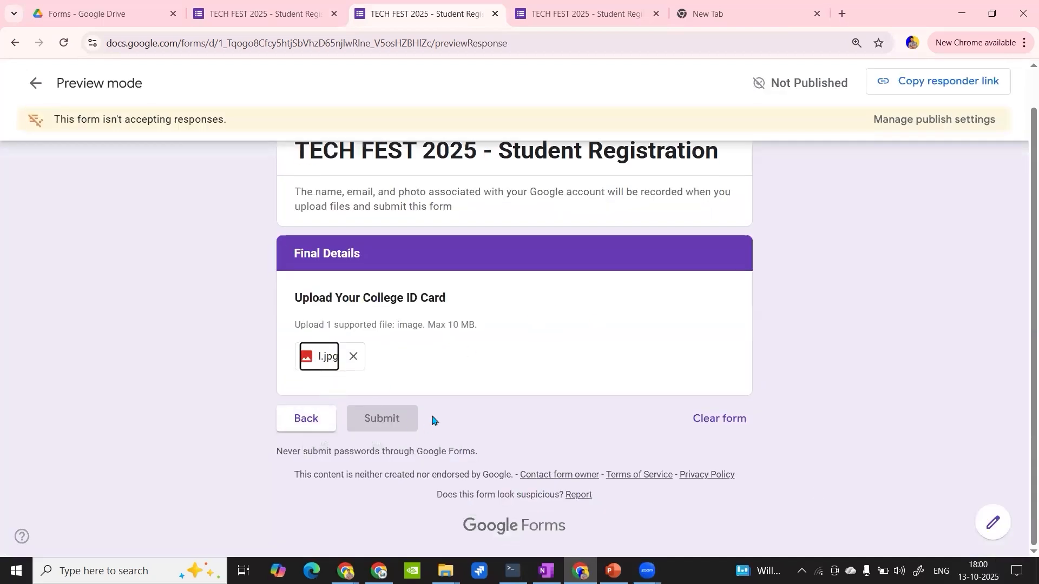
left_click(372, 423)
- Publish the form from the editor for anyone with the link and copy its responder link
left_click(307, 8)
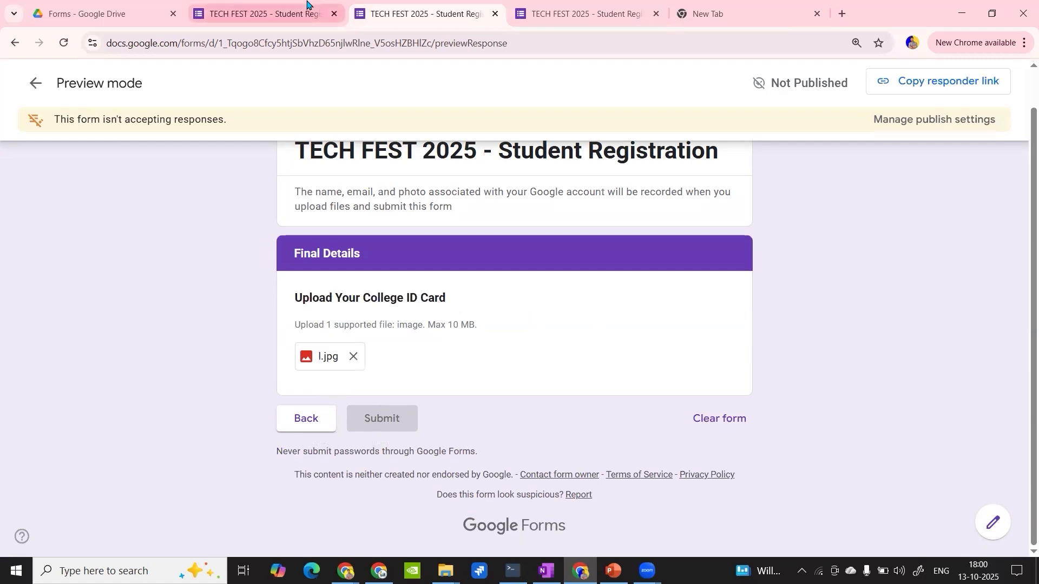
left_click(916, 81)
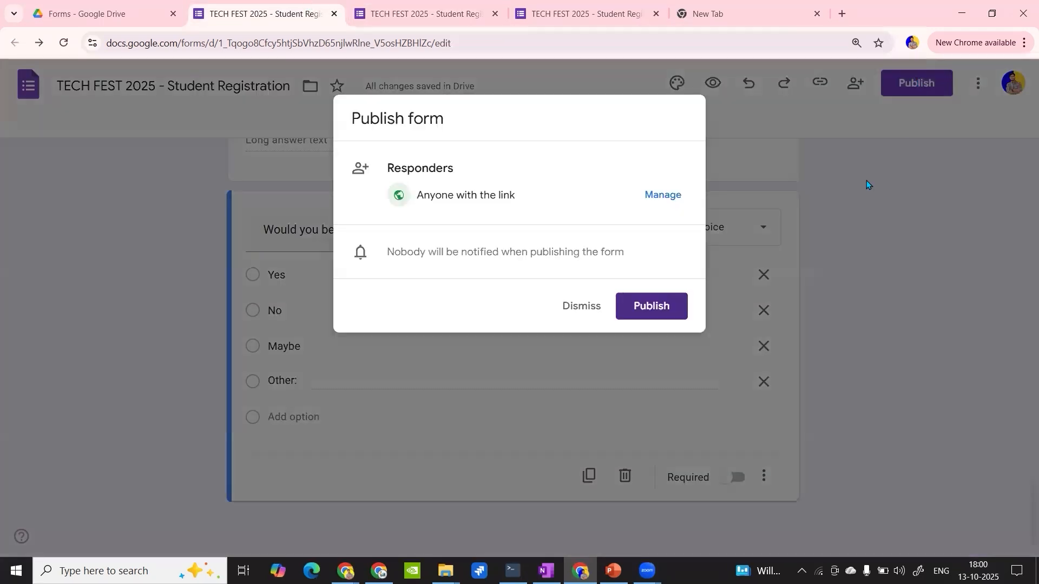
left_click(644, 306)
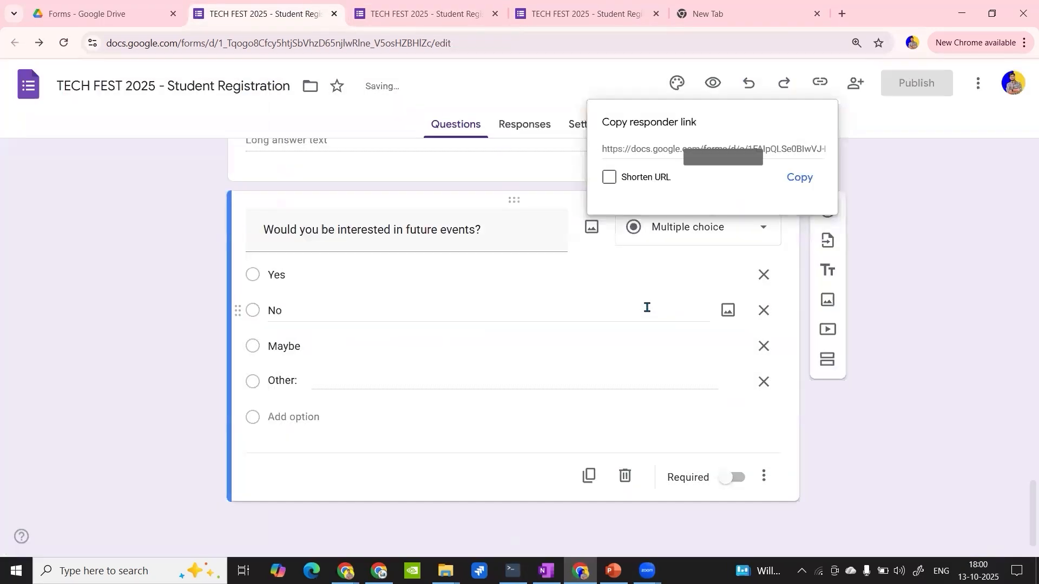
left_click(814, 183)
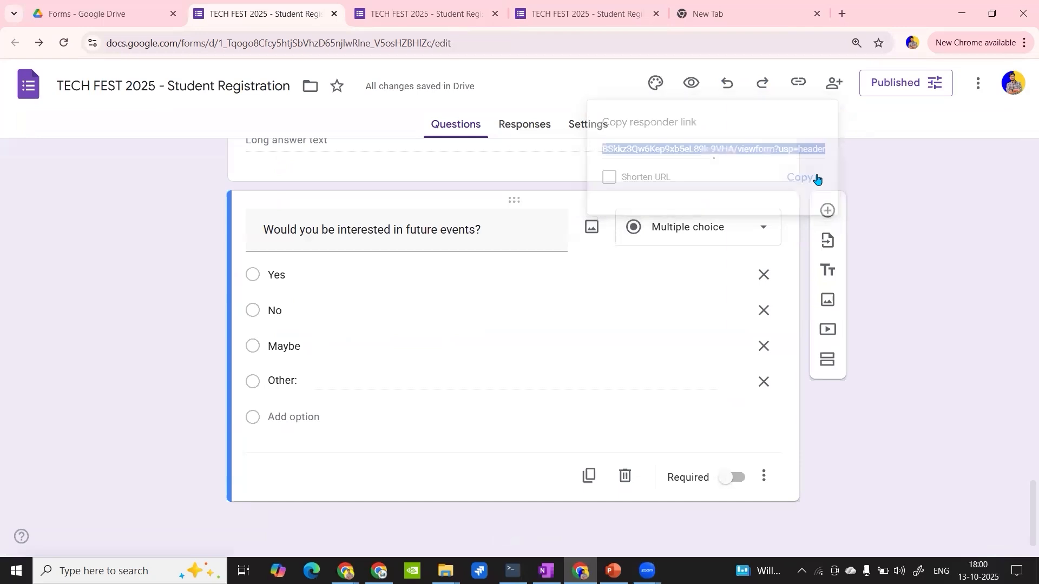
- Reload the preview of the published form and re-enter the test e-mail address and a placeholder full name
left_click(420, 8)
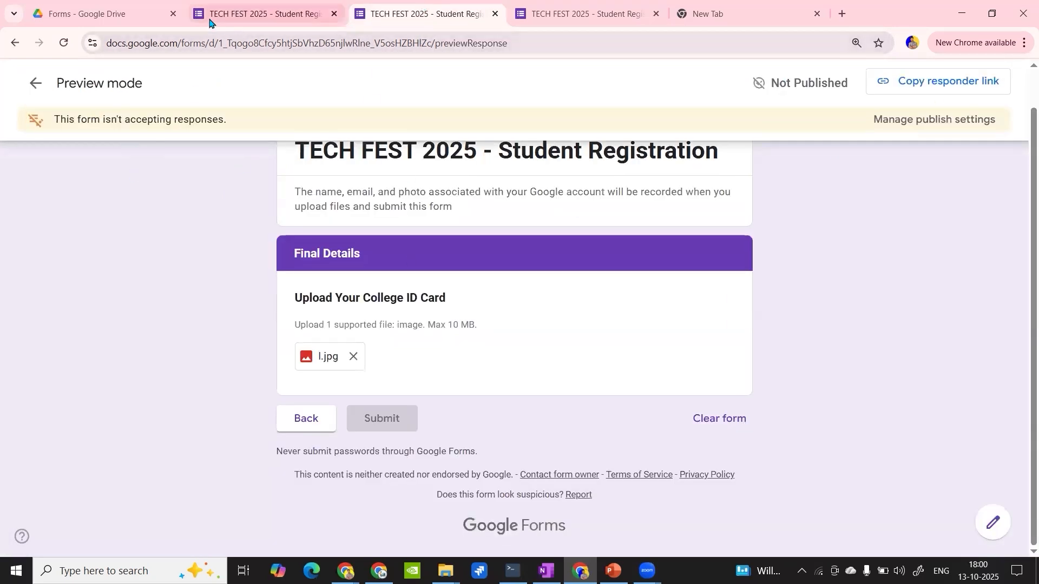
left_click(63, 42)
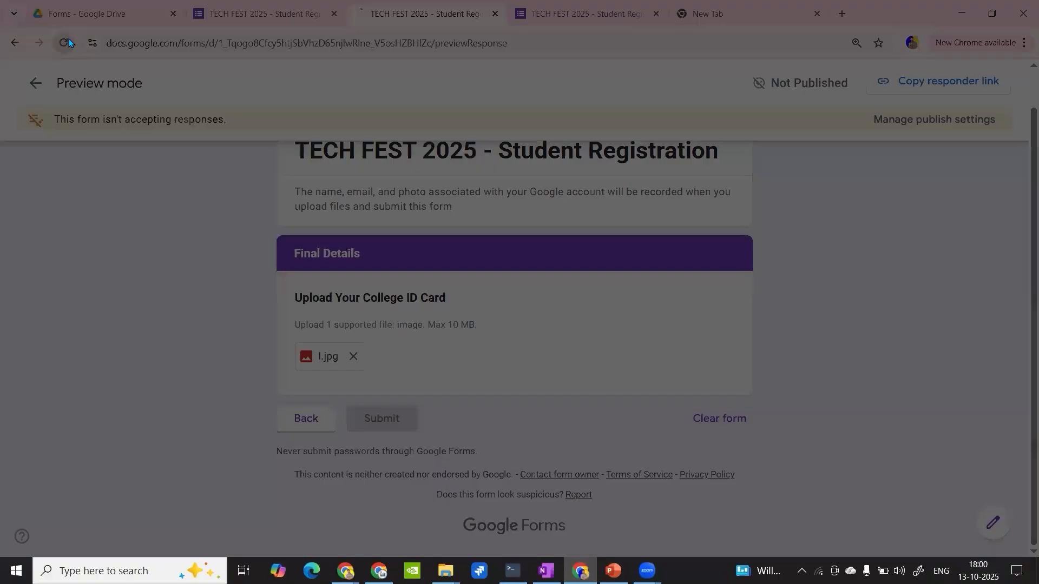
left_click(589, 128)
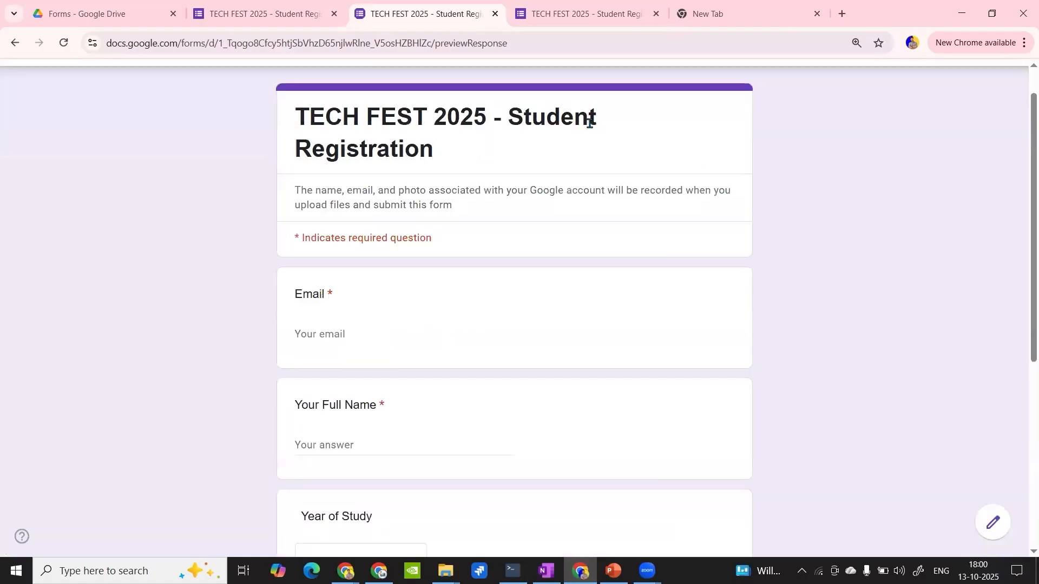
left_click(321, 307)
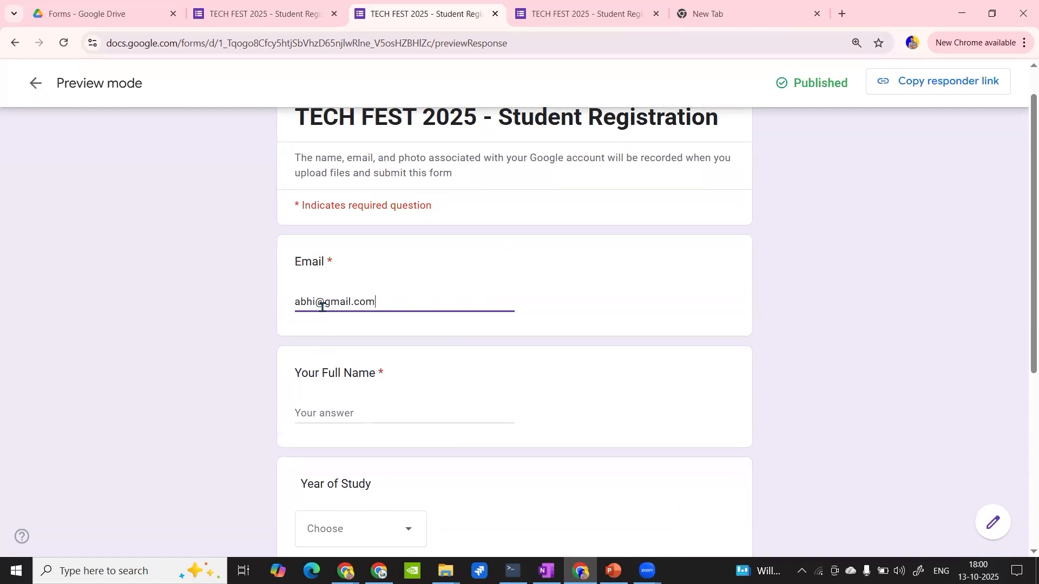
scroll(322, 307, "down", 1)
left_click(325, 337)
type("a")
- Set the Year of Study to First Year again, confirm participation in Tech Fest and go on to the next section
scroll(330, 338, "down", 2)
left_click(345, 355)
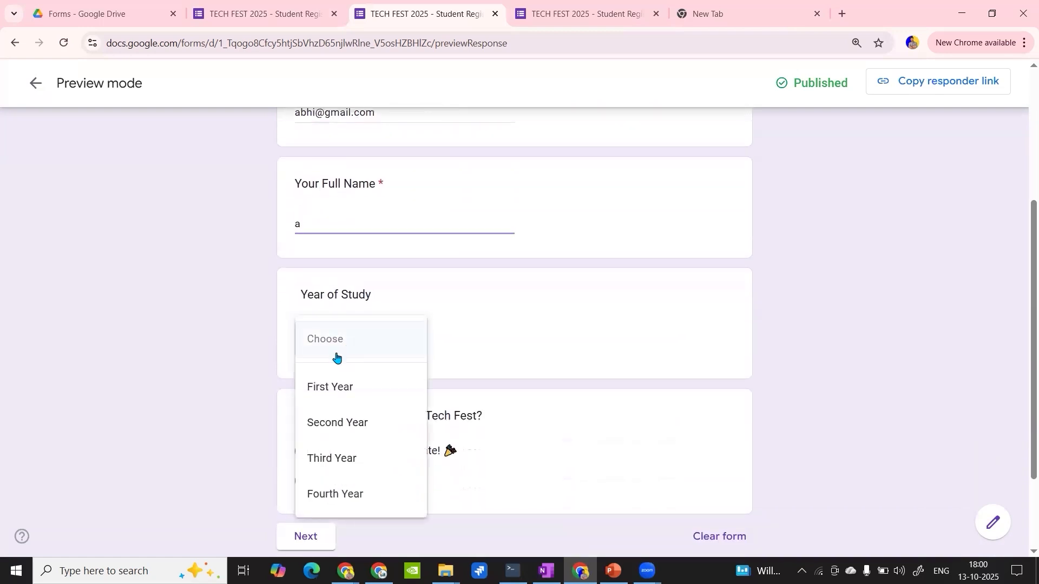
left_click(329, 381)
scroll(335, 354, "down", 2)
left_click(321, 345)
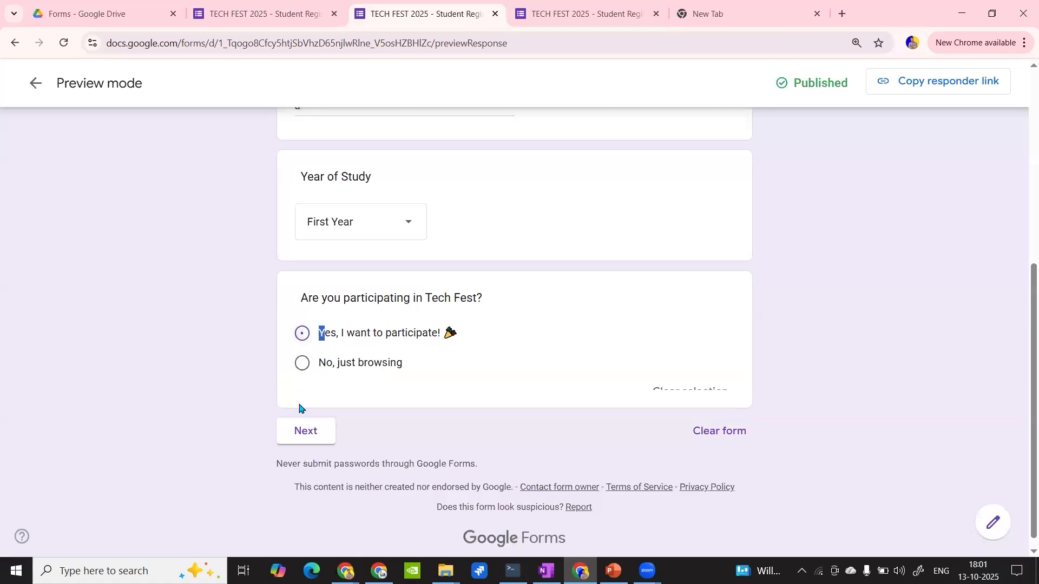
left_click(304, 443)
- Choose 12:00 PM - 3:00 PM for Hackathon, 9:00 AM - 12:00 PM for Tech Quiz and a Monday Food Coupon, and continue to Final Details
scroll(304, 440, "down", 3)
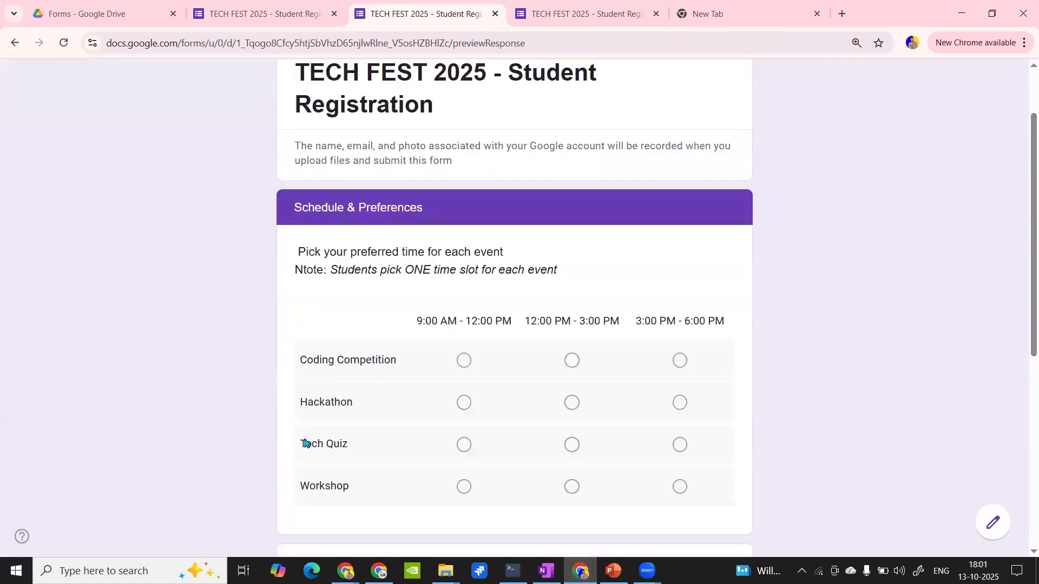
left_click(466, 302)
left_click(572, 313)
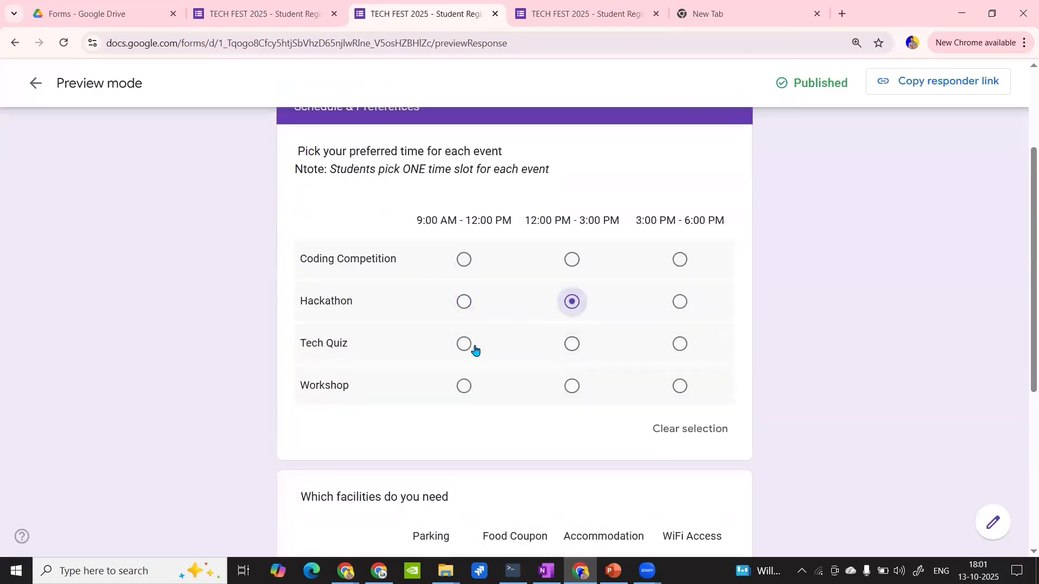
left_click(464, 344)
scroll(472, 349, "down", 3)
left_click(535, 449)
scroll(535, 449, "down", 3)
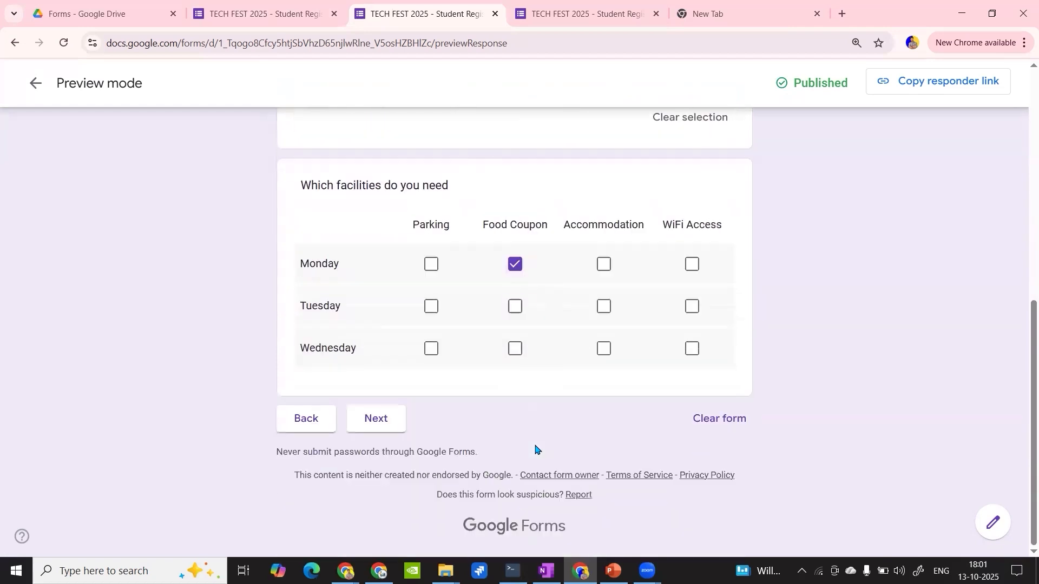
left_click(375, 430)
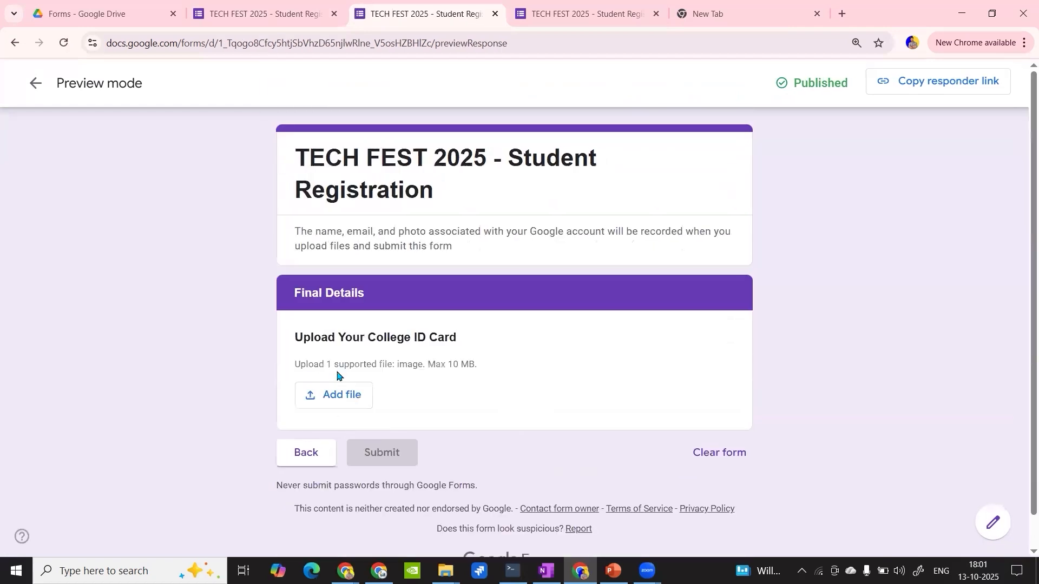
- Add l.jpg from My Drive to the College ID upload question and try submitting the published form's preview
left_click(341, 374)
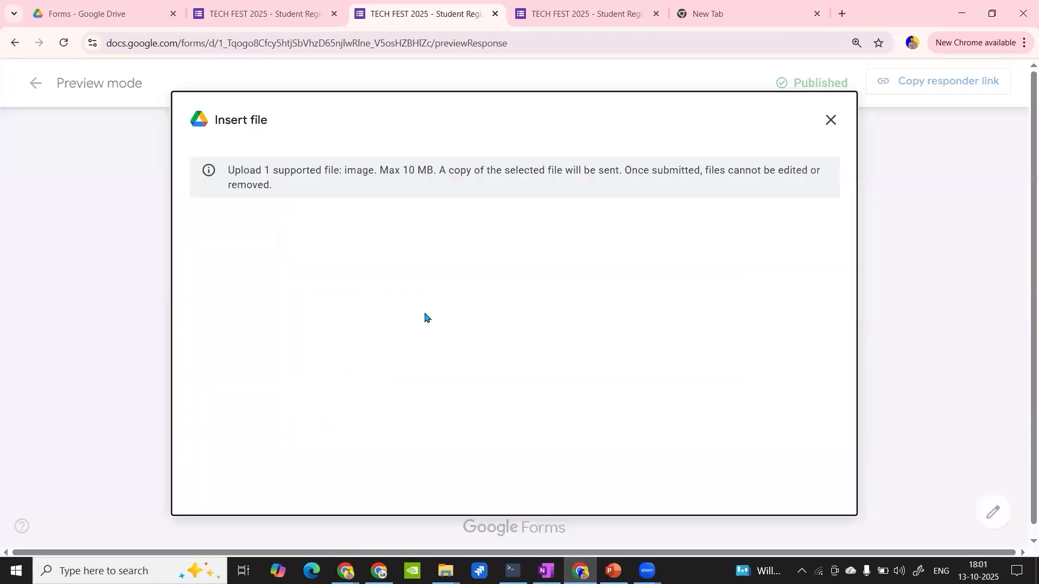
left_click(298, 166)
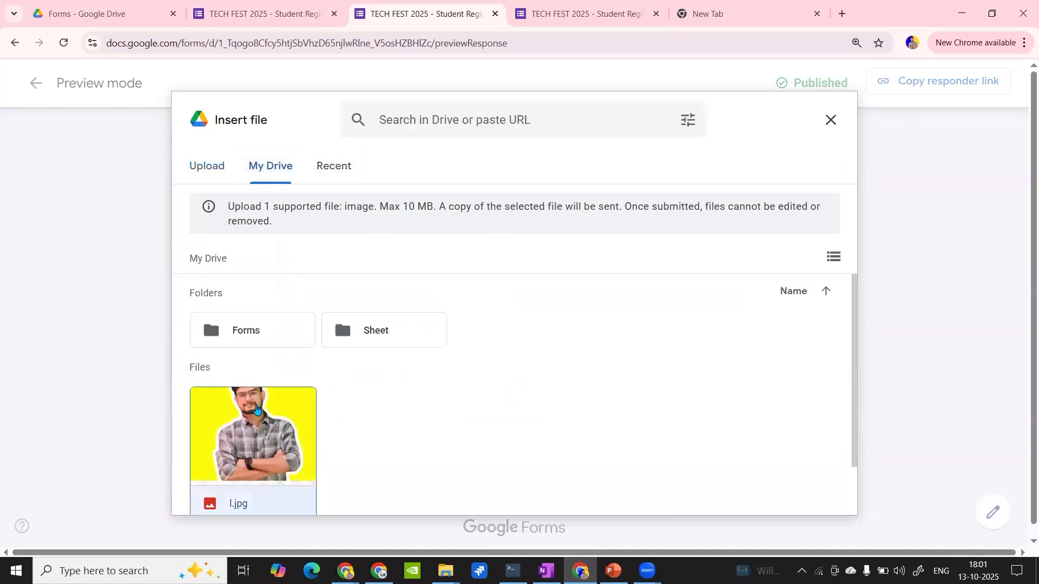
left_click(257, 411)
left_click(807, 494)
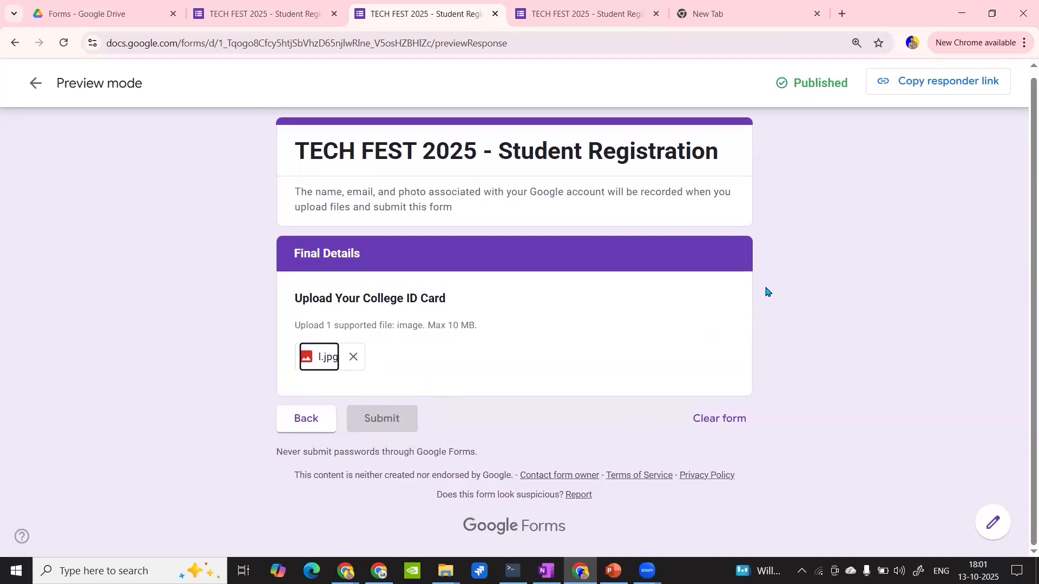
left_click(375, 430)
- Copy the shortened responder link from the form editor and open it in the empty browser tab
left_click(313, 10)
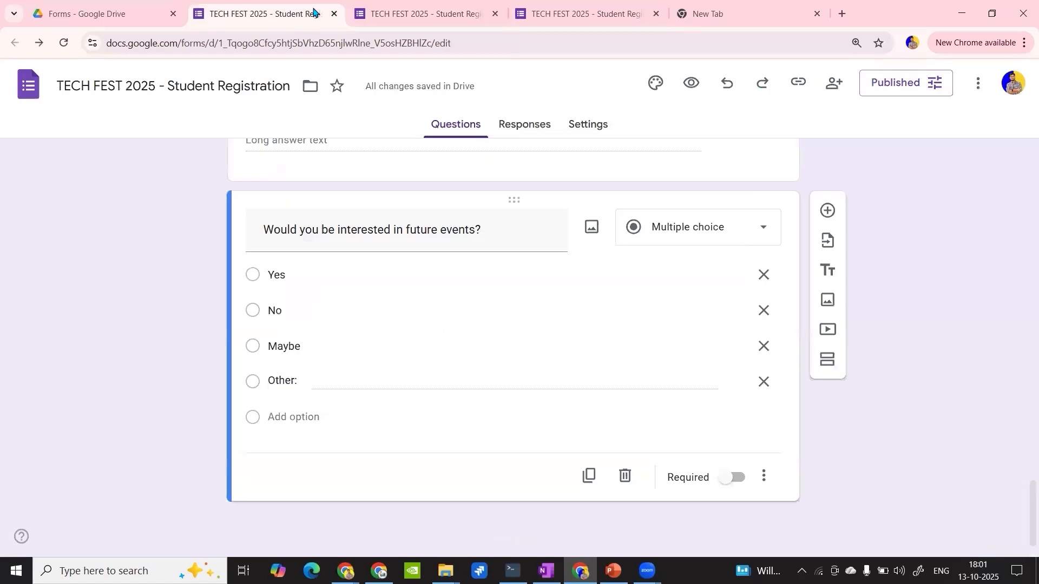
left_click(797, 82)
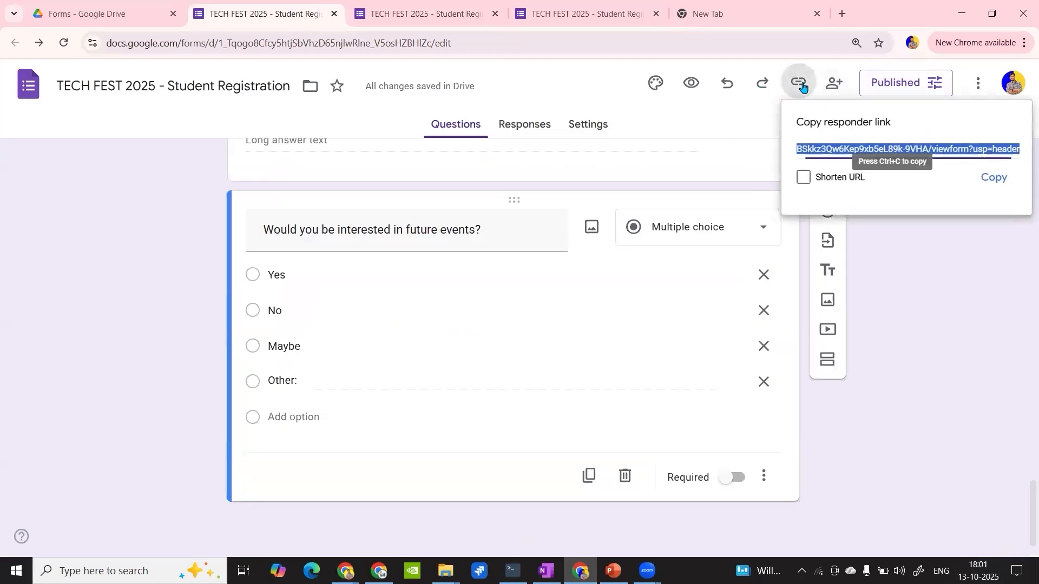
left_click(817, 182)
left_click(992, 179)
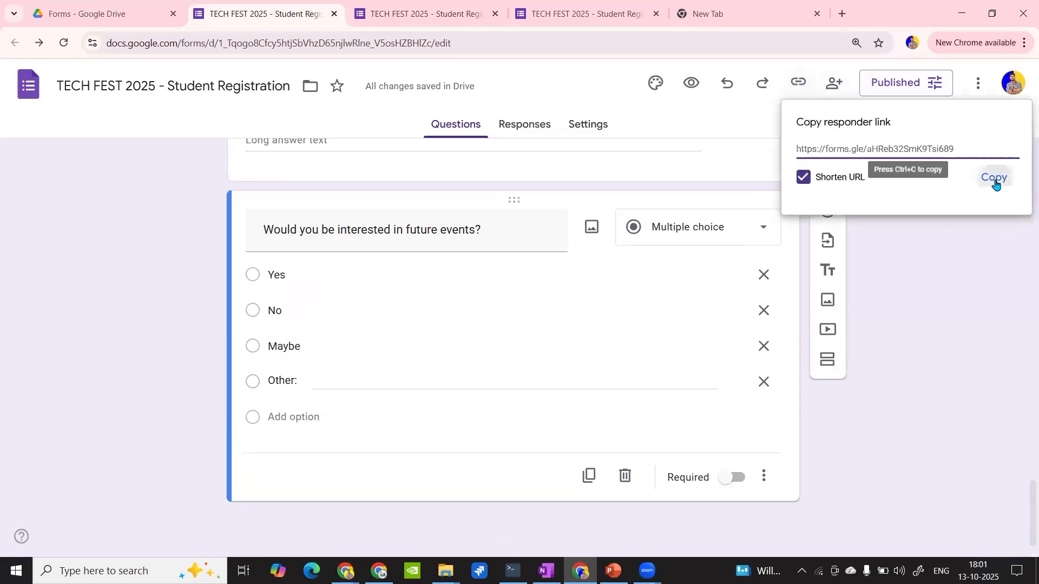
left_click(790, 5)
key("ctrl+v")
key("Return")
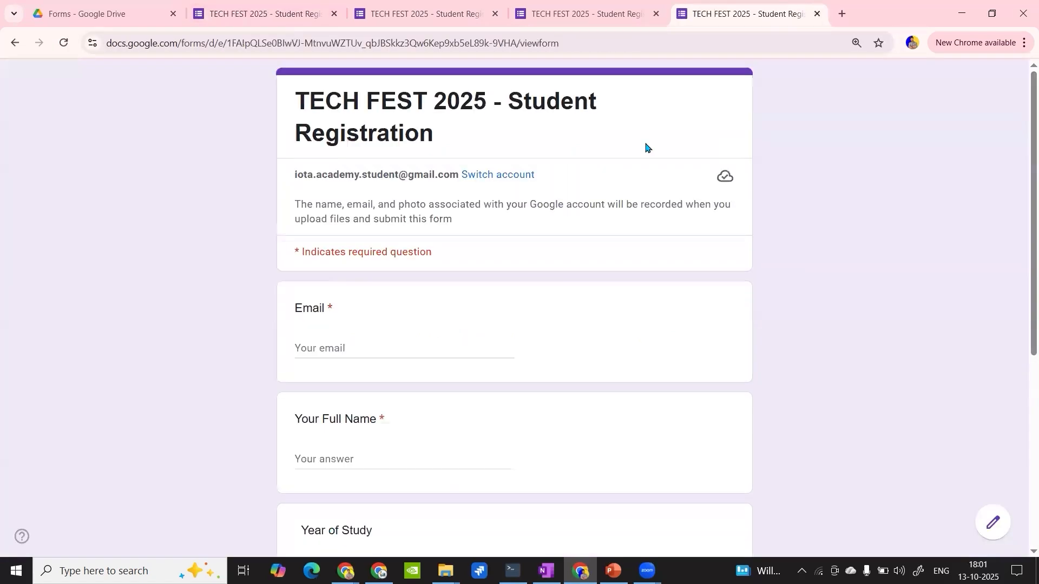
- Fill in the live form's required e-mail address and a placeholder full name
scroll(575, 250, "down", 3)
left_click(358, 225)
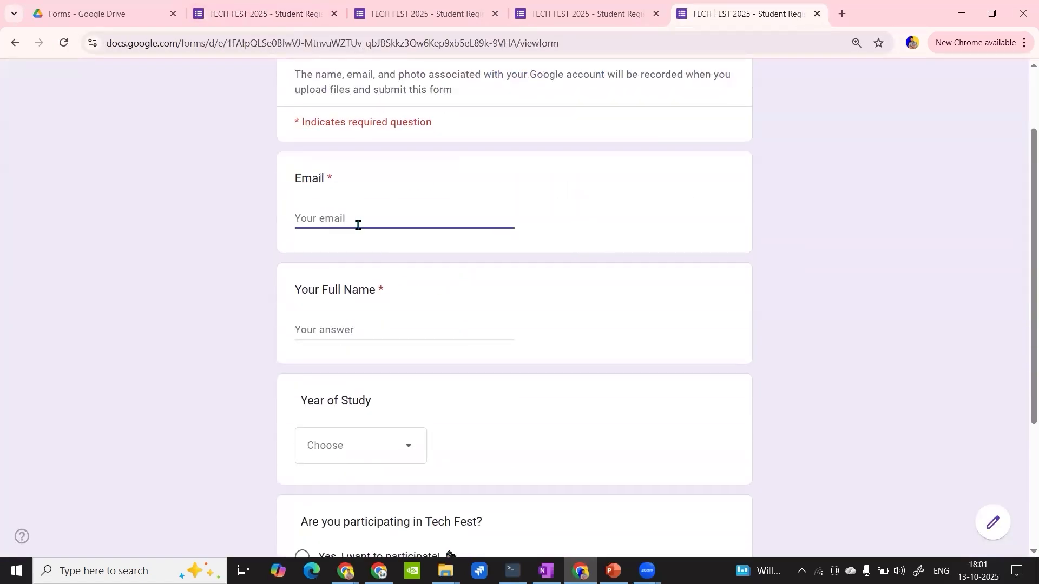
scroll(358, 225, "down", 2)
scroll(358, 225, "up", 1)
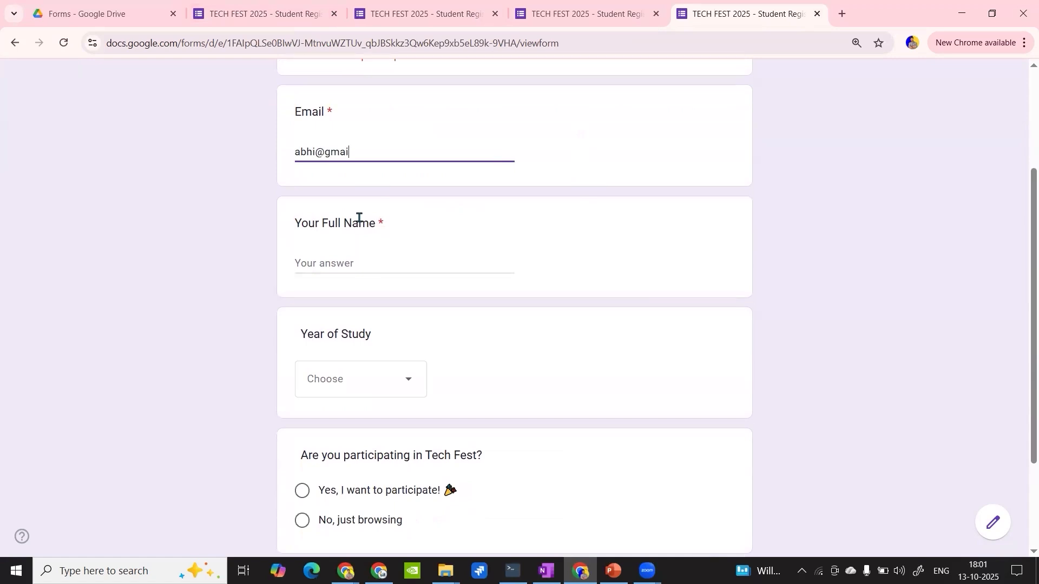
left_click(333, 265)
type("a")
- Set the Year of Study to First Year, choose "Yes, I want to participate!" and go on to the next section
scroll(331, 268, "down", 1)
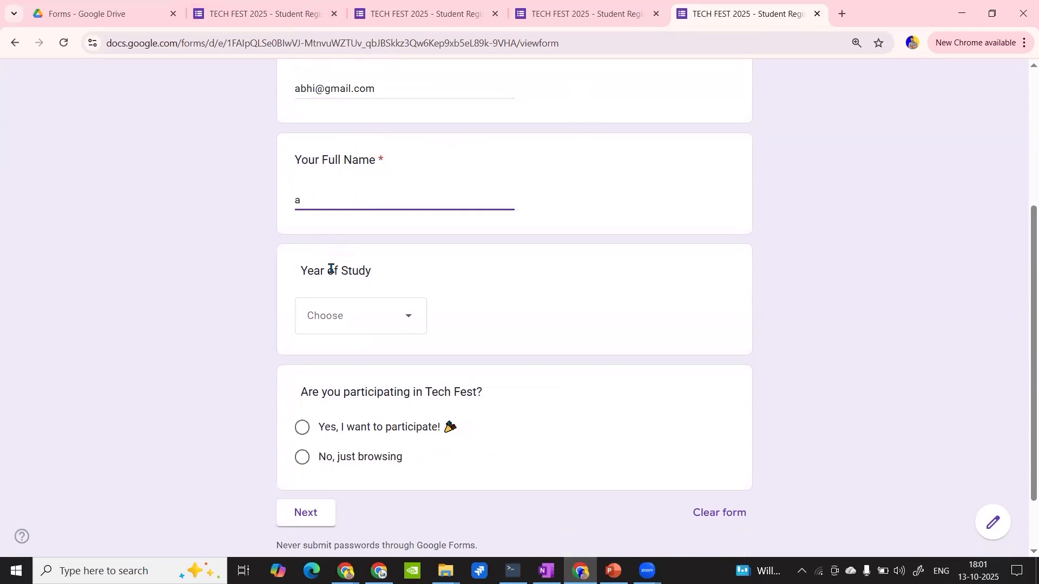
left_click(350, 331)
left_click(336, 363)
scroll(318, 374, "down", 1)
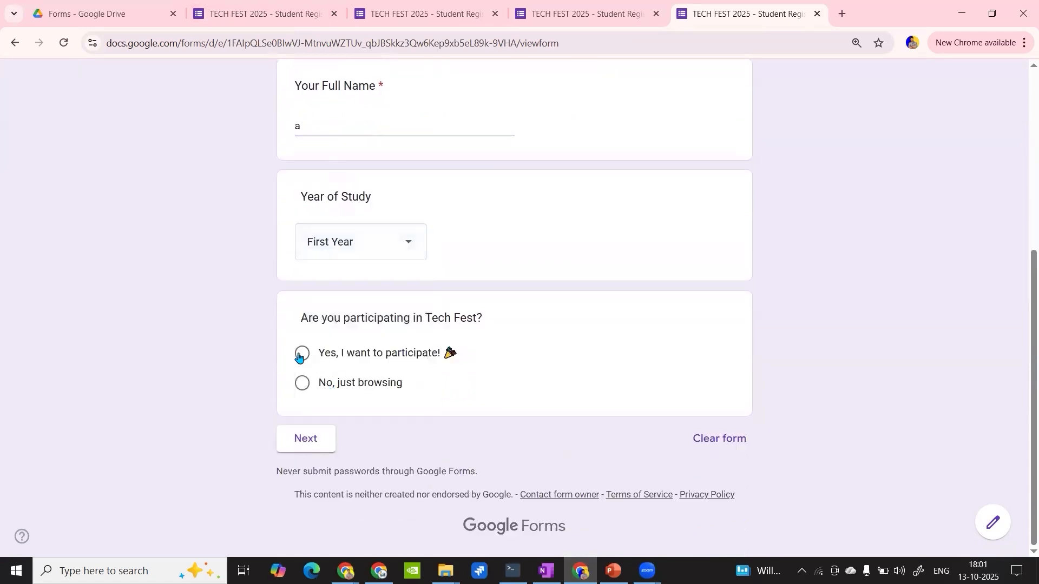
left_click(302, 354)
left_click(304, 475)
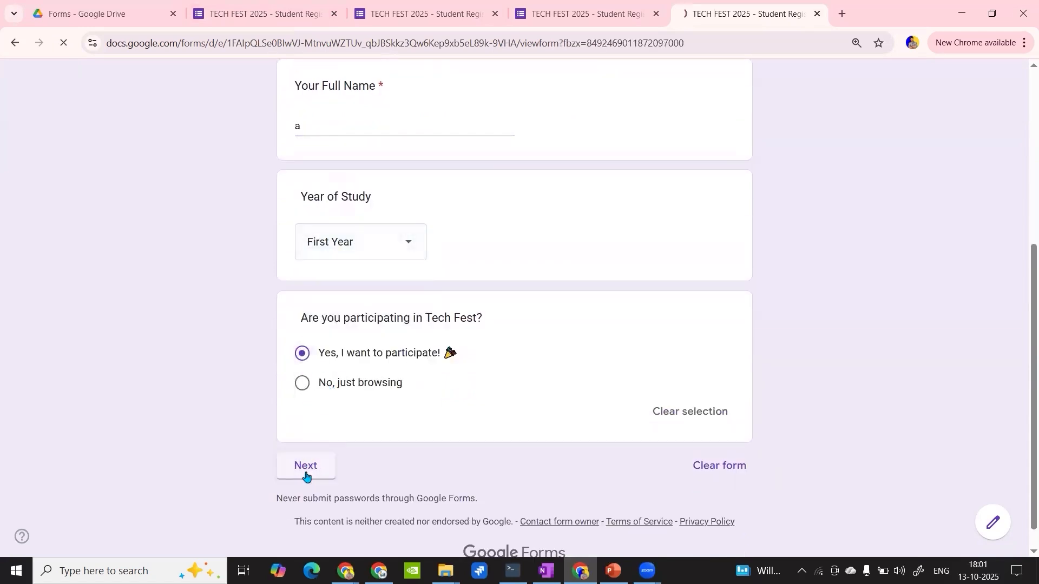
- Choose 9:00 AM - 12:00 PM for Tech Quiz and Monday Parking, and continue to Final Details
scroll(471, 421, "down", 6)
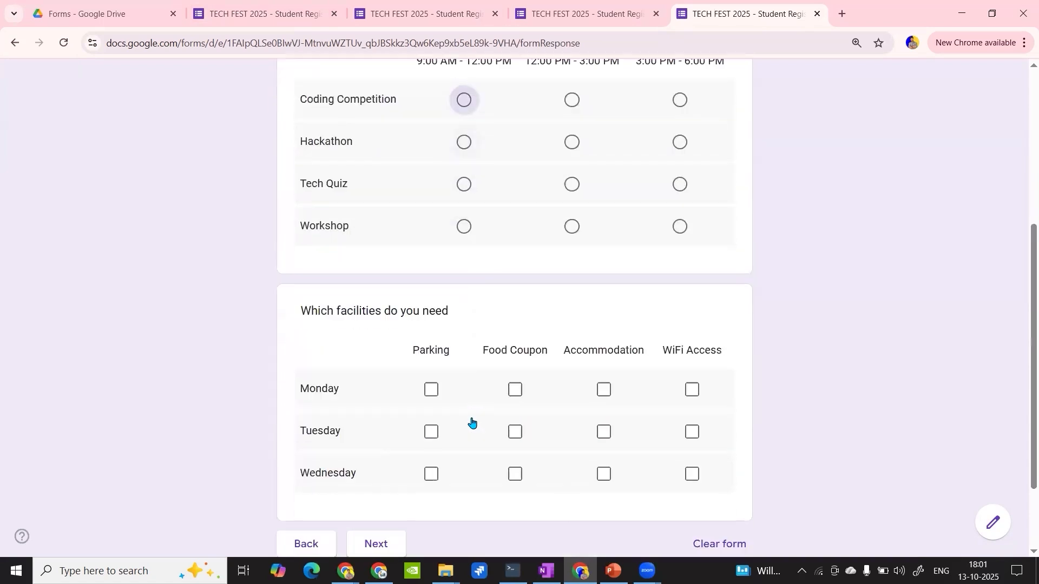
left_click(431, 354)
left_click(466, 152)
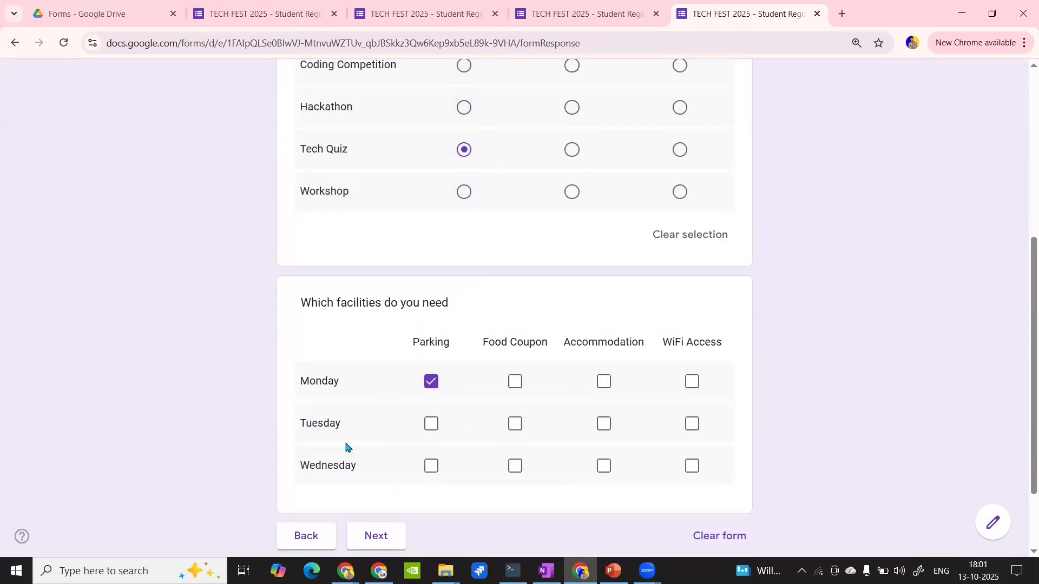
left_click(377, 543)
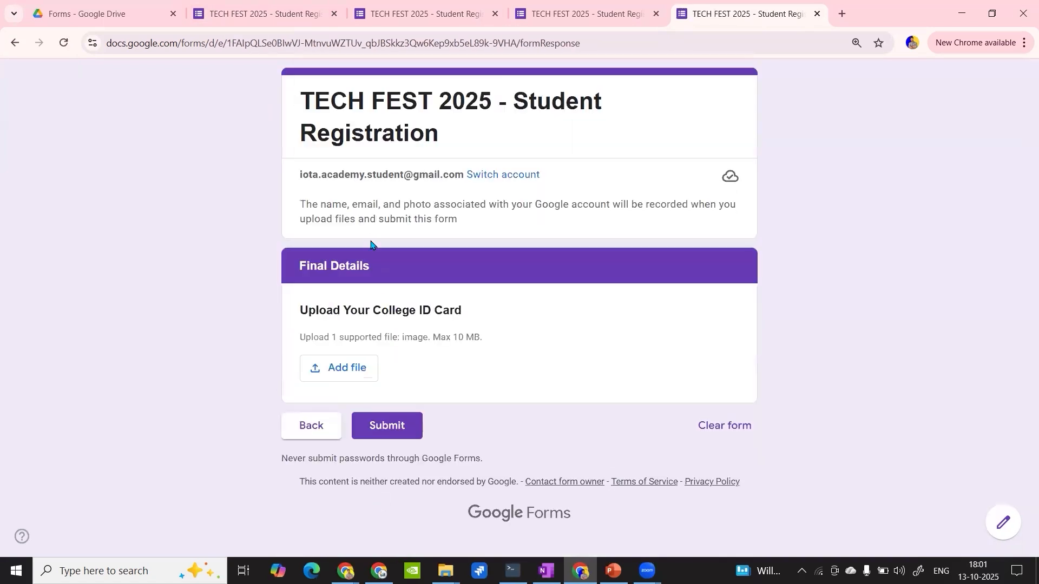
- Add l.jpg from the recent Drive files to the College ID upload question and submit the live form
left_click(346, 337)
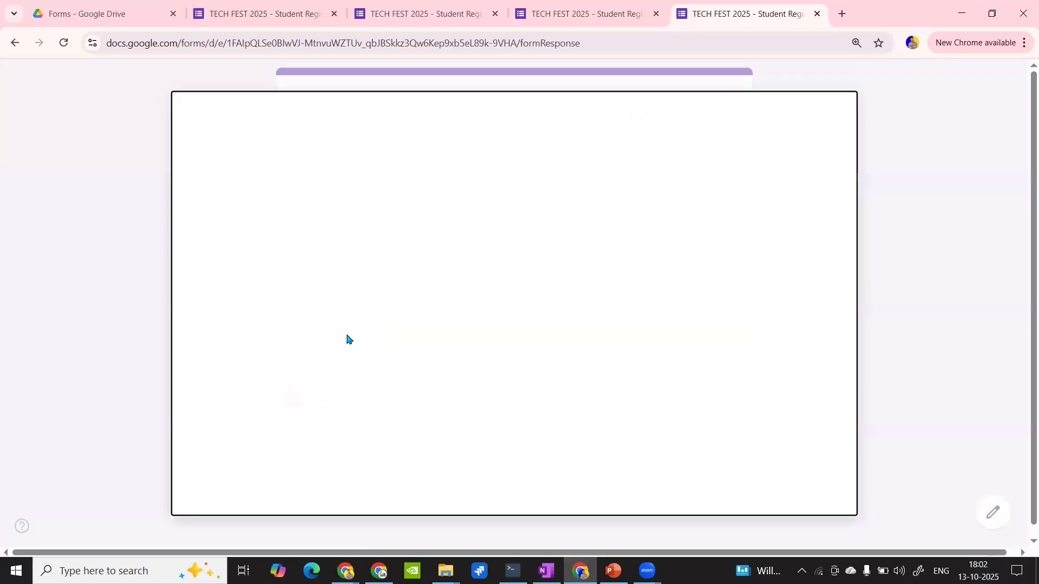
left_click(826, 115)
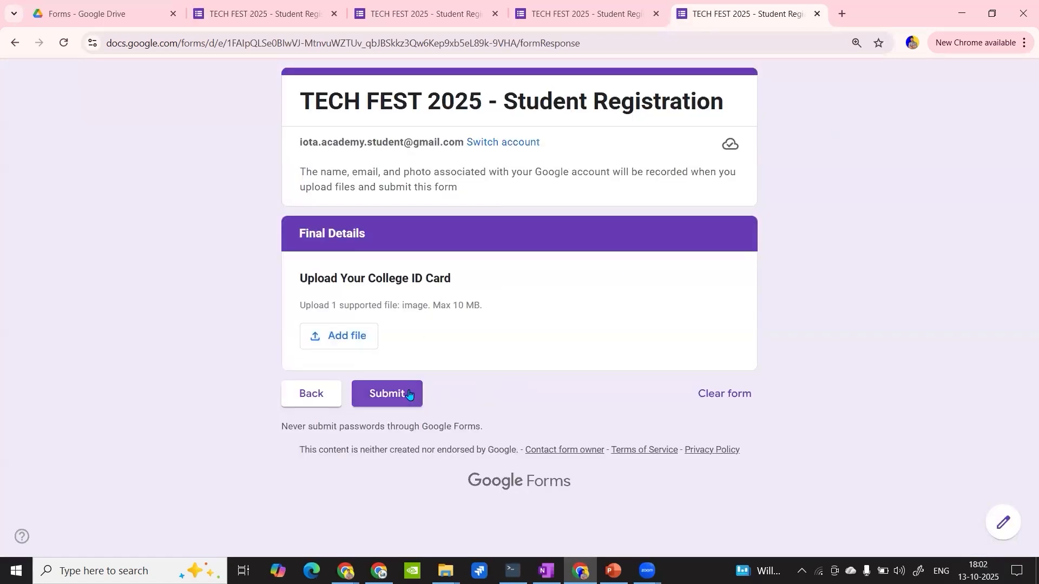
left_click(365, 343)
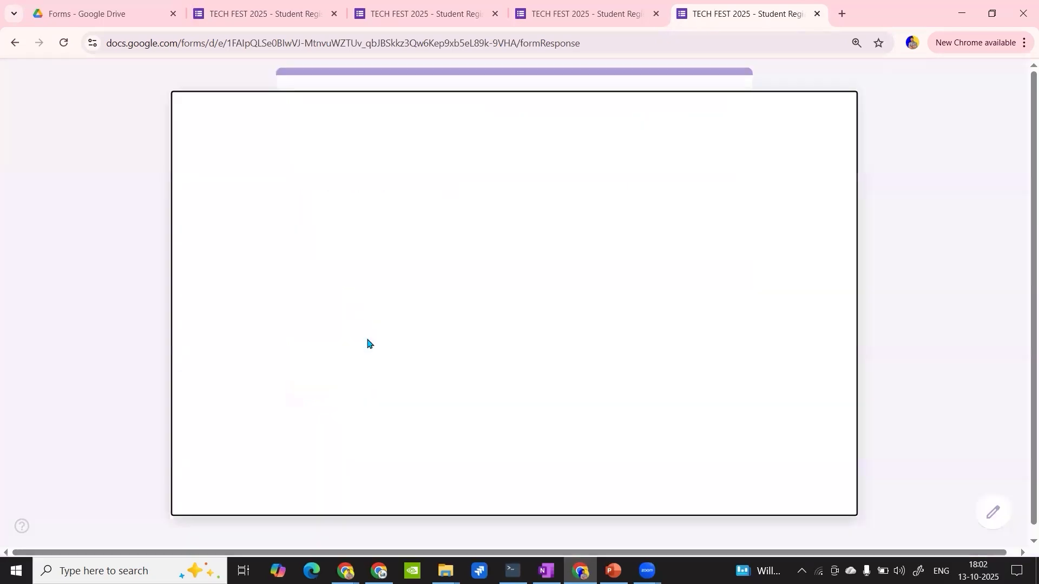
left_click(334, 161)
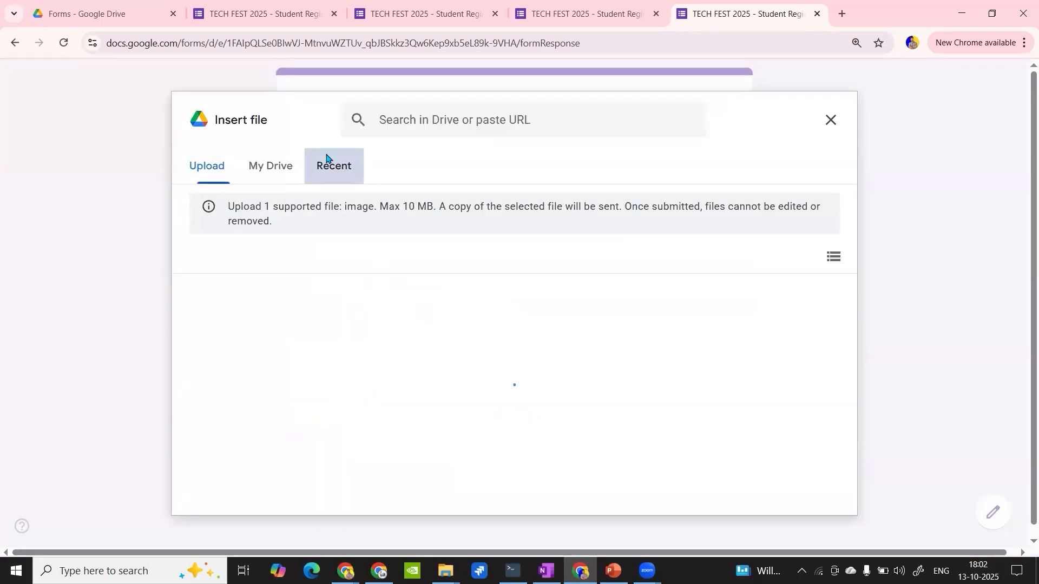
left_click(295, 341)
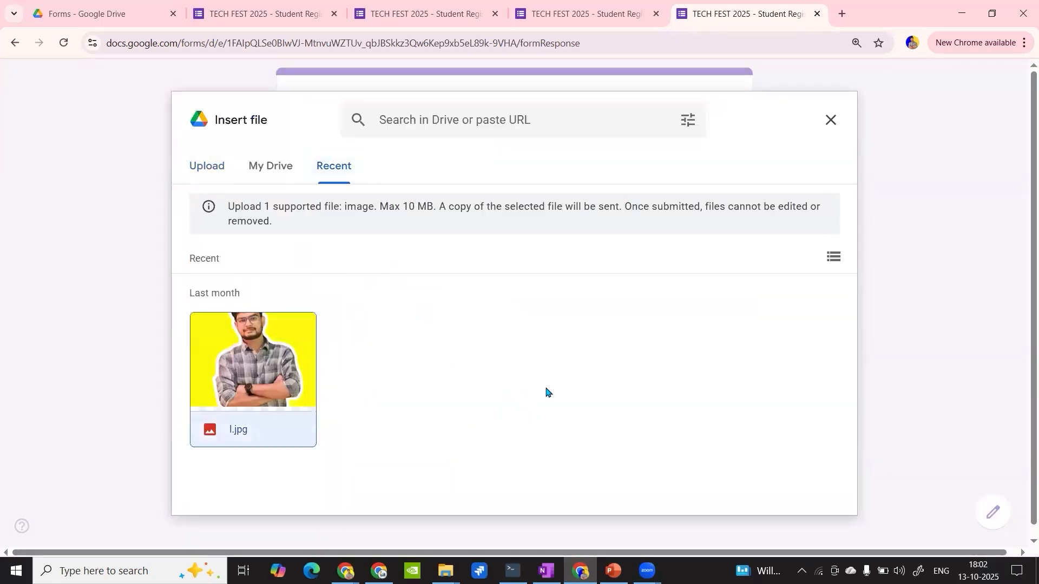
left_click(814, 496)
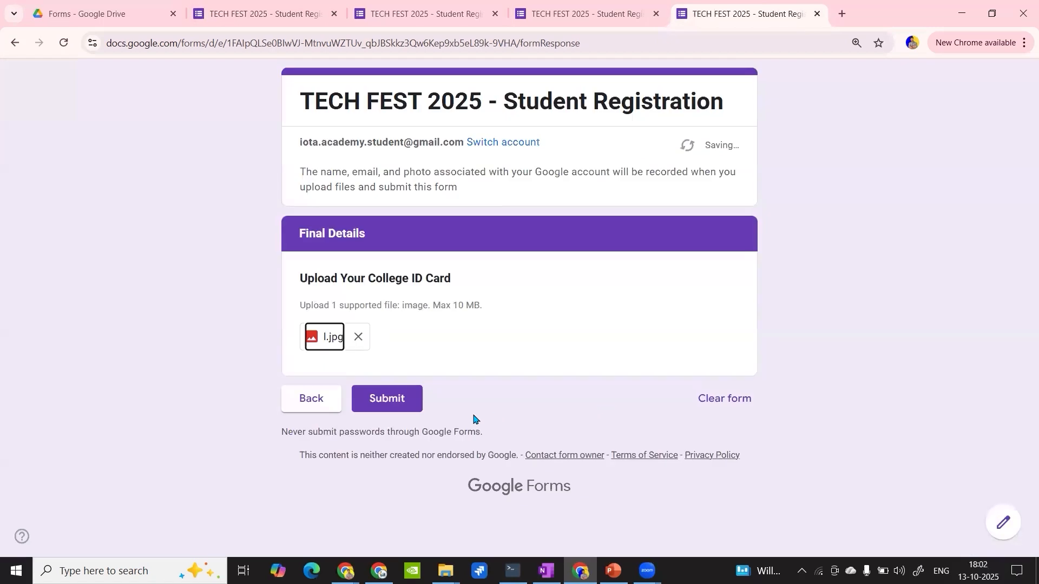
left_click(400, 399)
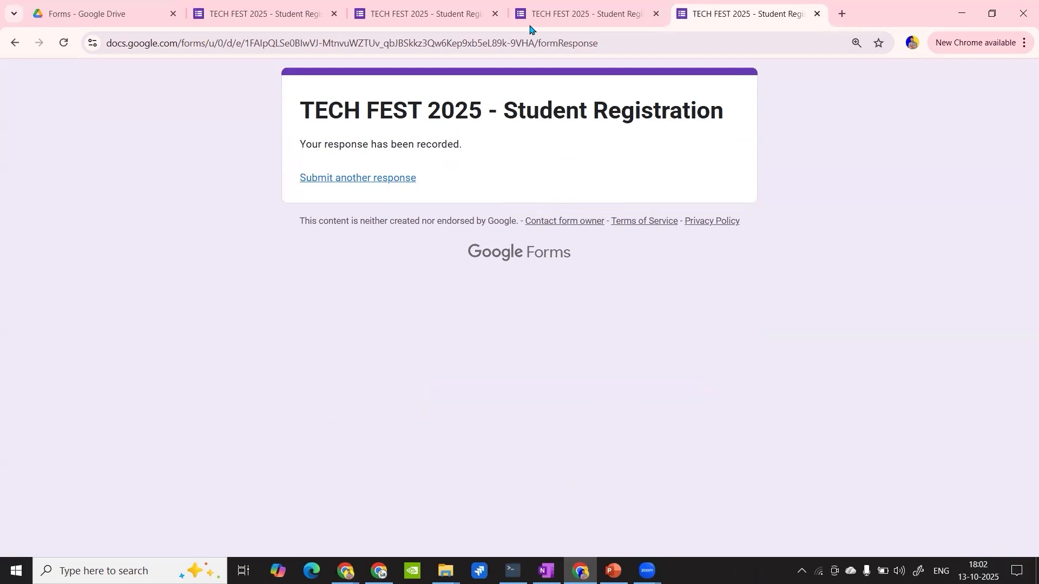
- Close the unfinished form preview, discarding its entries, and review the registration form's questions and section routing in the editor
left_click(494, 15)
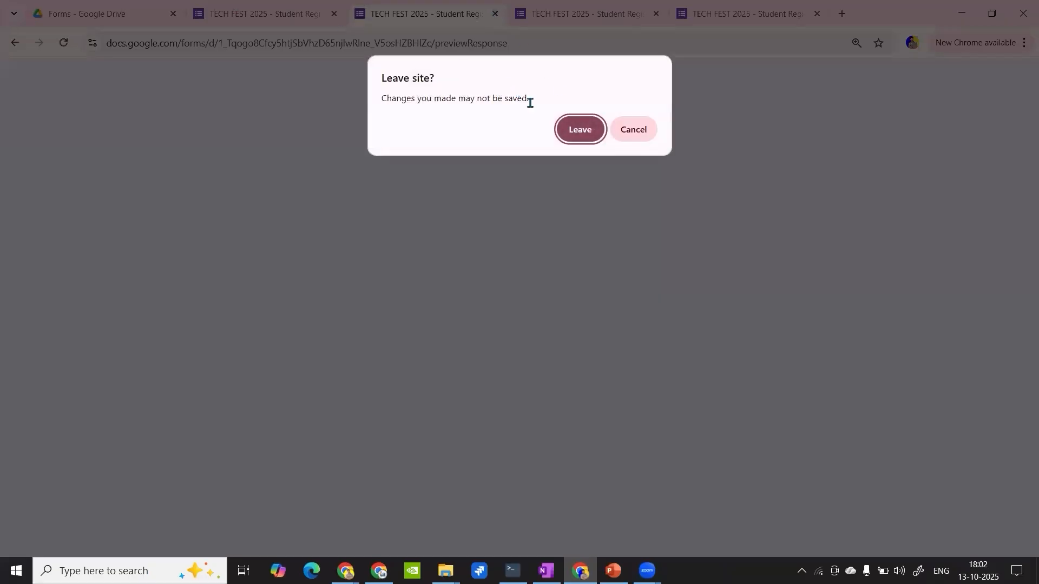
left_click(579, 129)
scroll(398, 294, "up", 3)
scroll(399, 294, "up", 20)
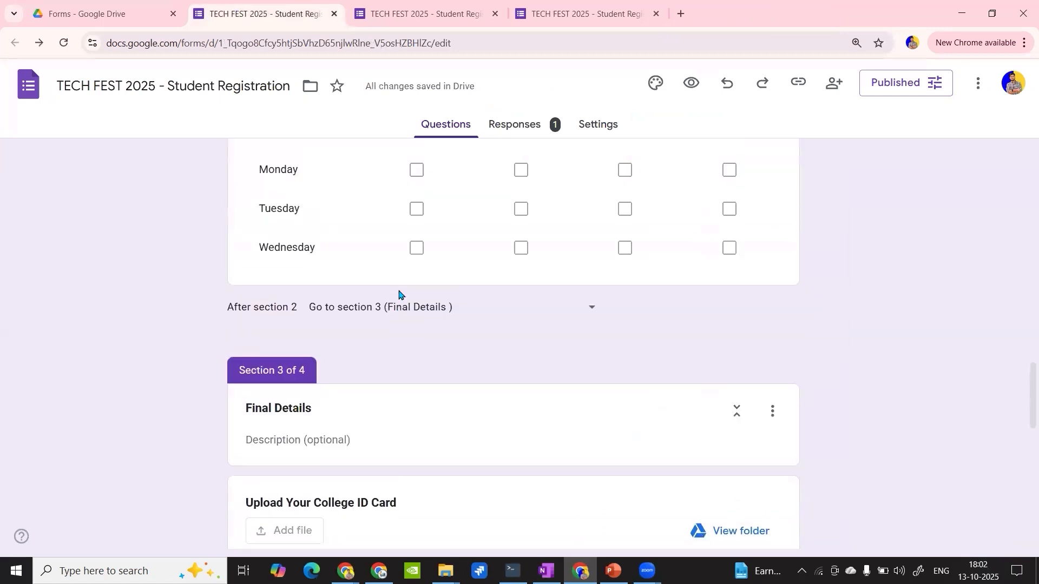
scroll(398, 294, "down", 10)
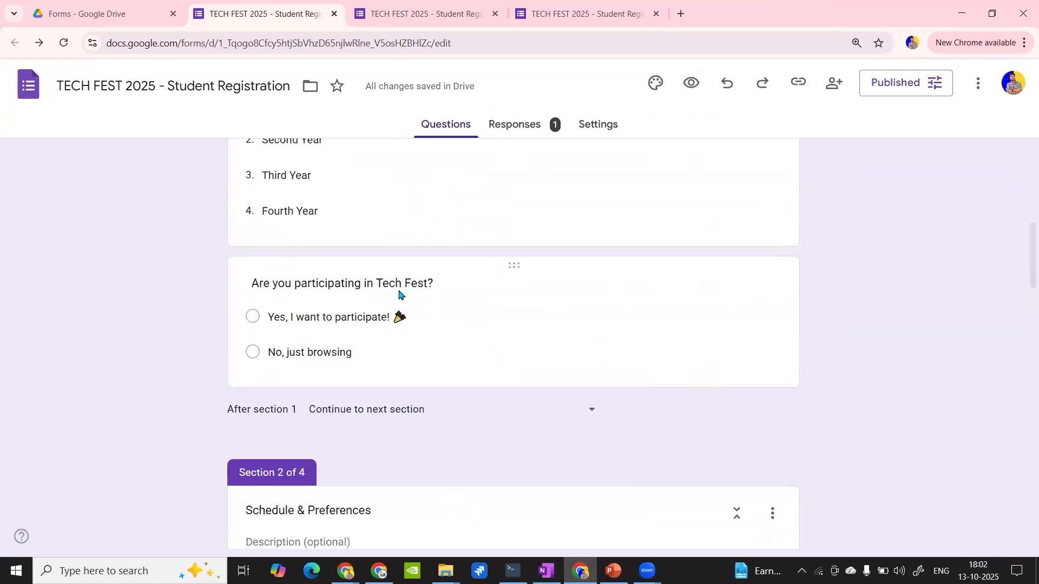
scroll(432, 236, "up", 3)
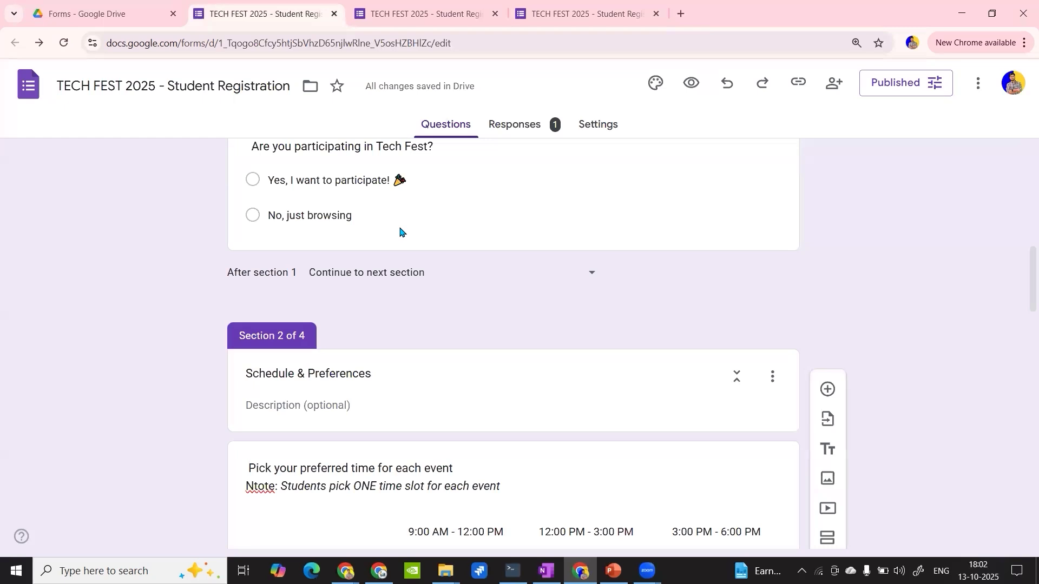
scroll(399, 232, "down", 10)
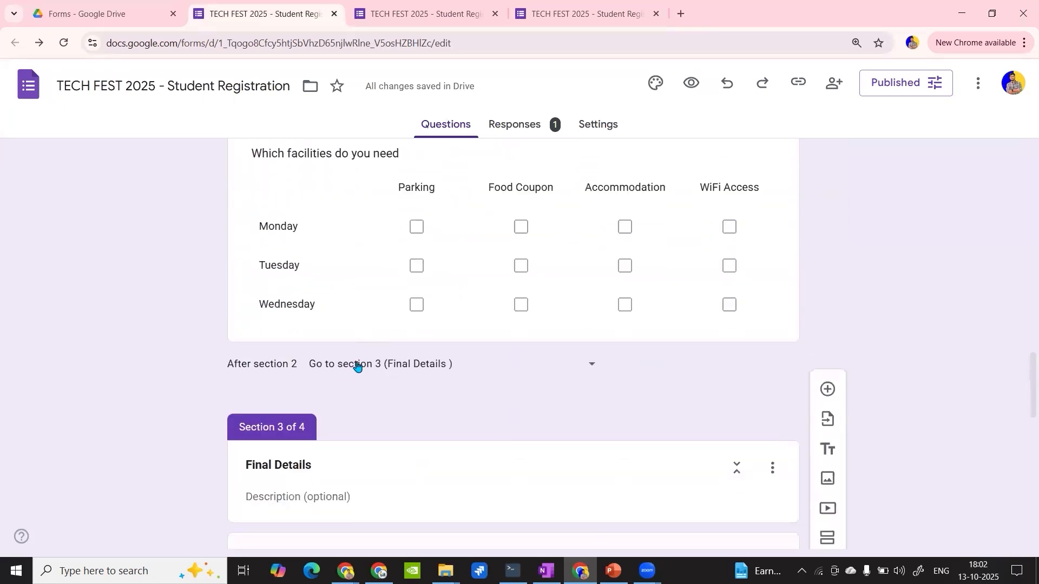
scroll(358, 366, "down", 5)
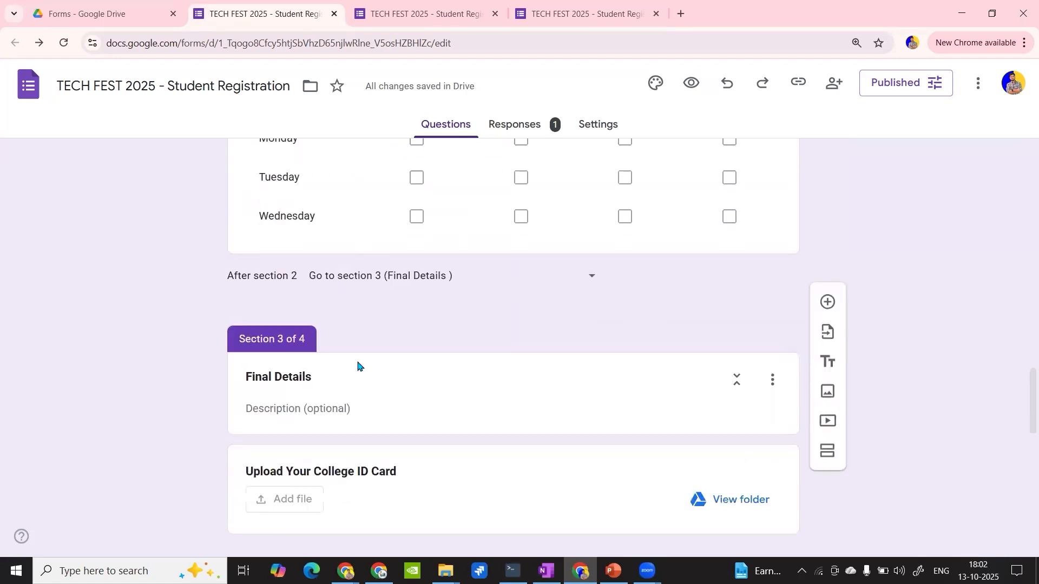
scroll(358, 366, "down", 10)
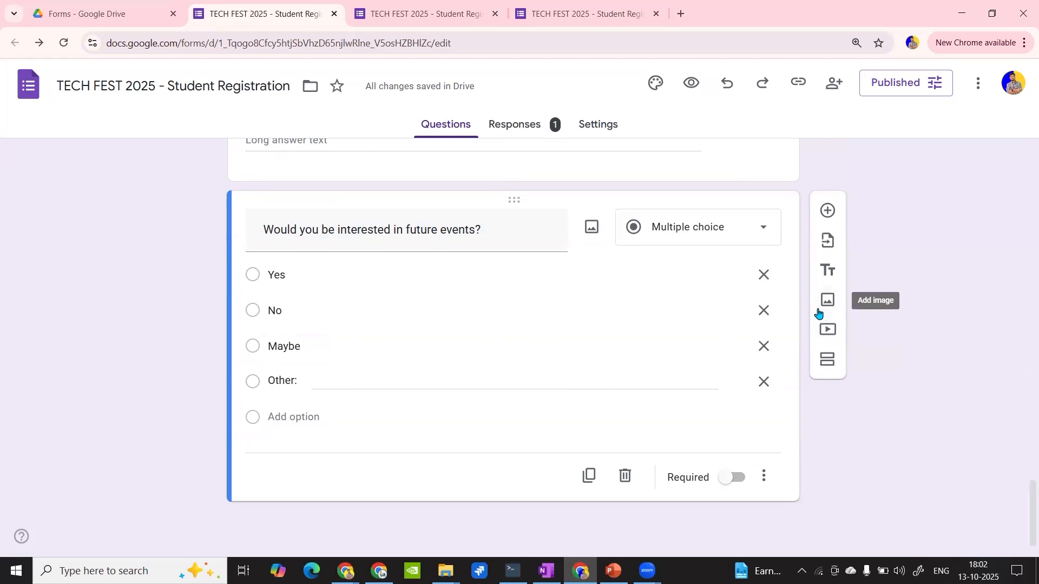
scroll(373, 325, "up", 1)
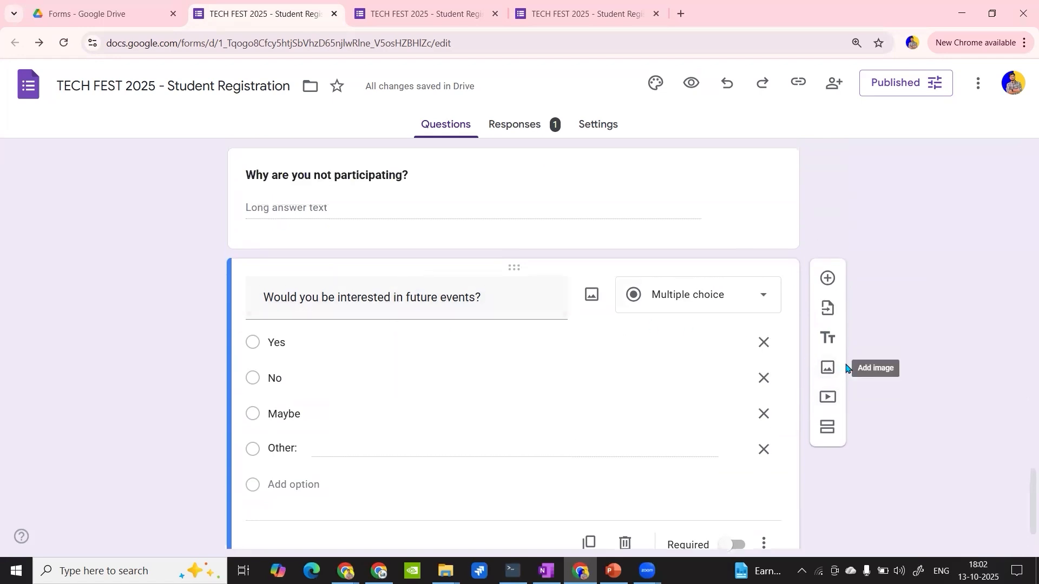
scroll(579, 357, "up", 10)
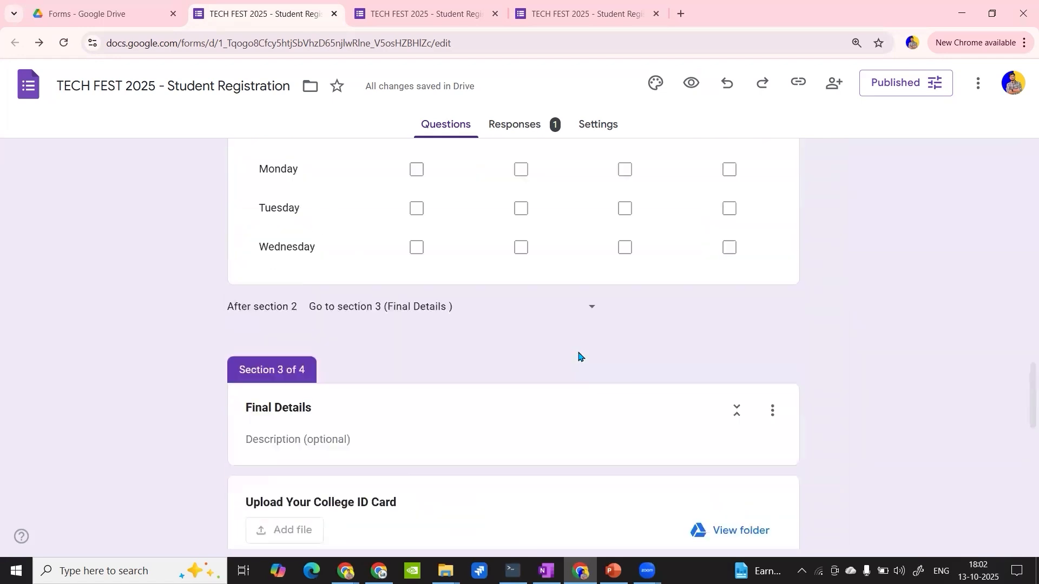
scroll(578, 357, "up", 15)
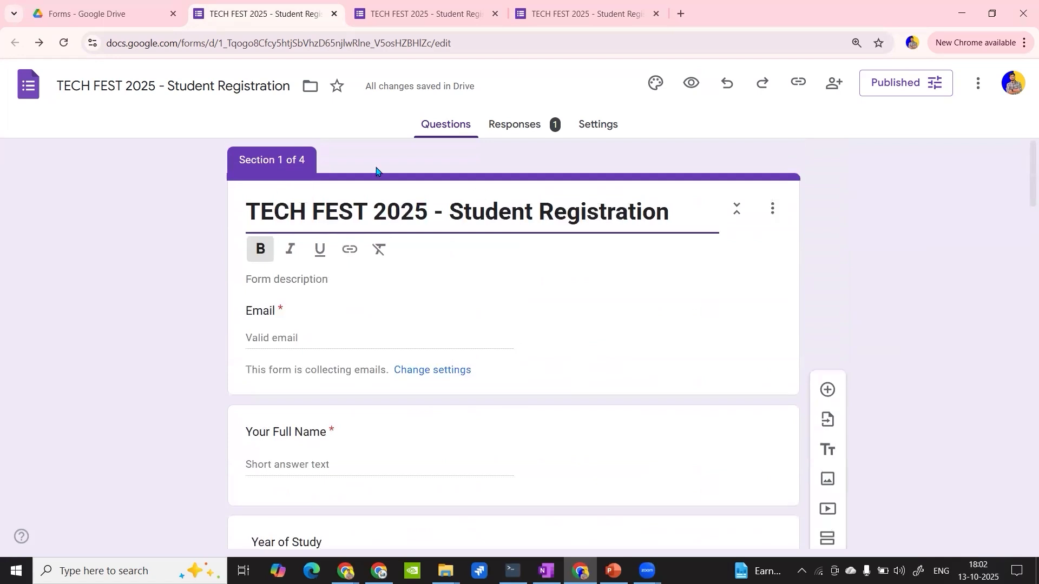
scroll(563, 287, "down", 7)
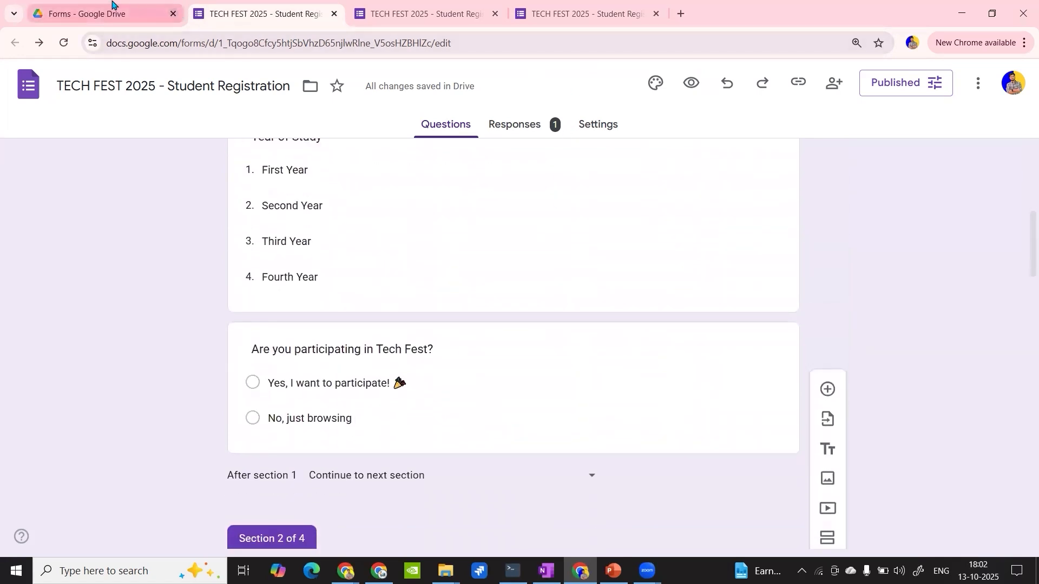
- Open Python Basics Quiz from the Forms folder in Drive and add a blank question below "Python is a compiled language."
left_click(112, 5)
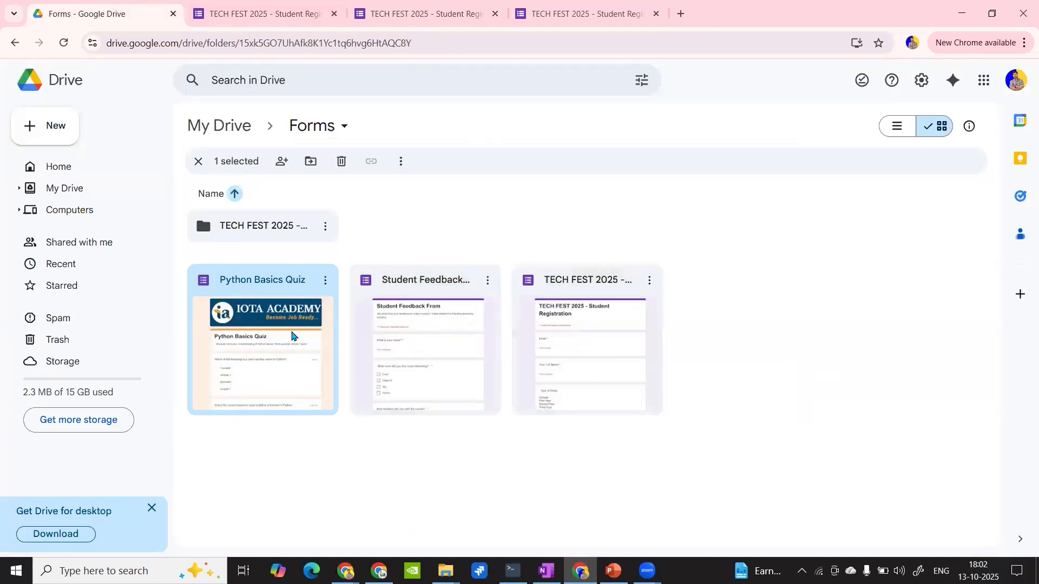
double_click(292, 335)
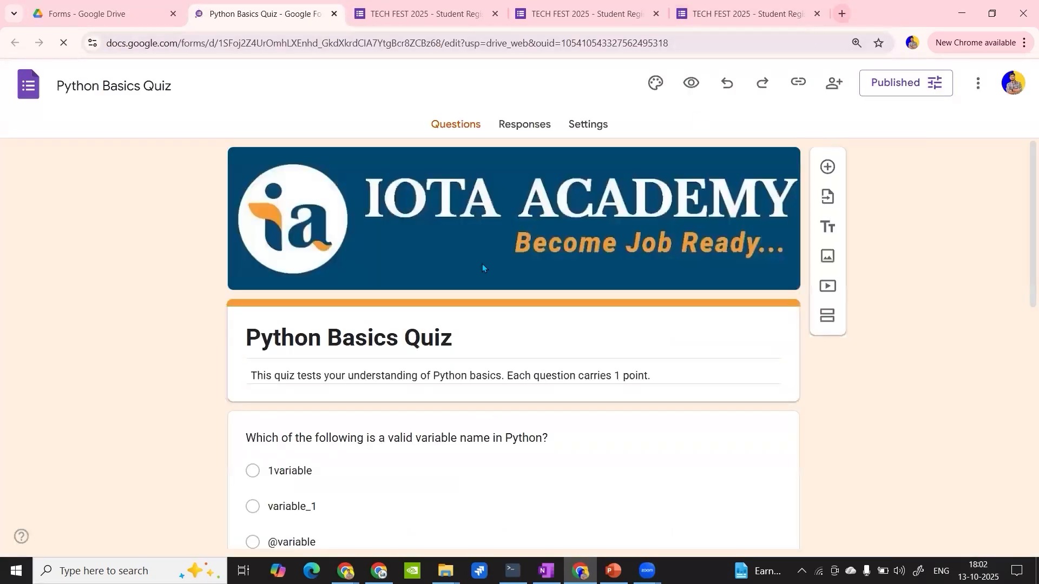
scroll(427, 298, "down", 10)
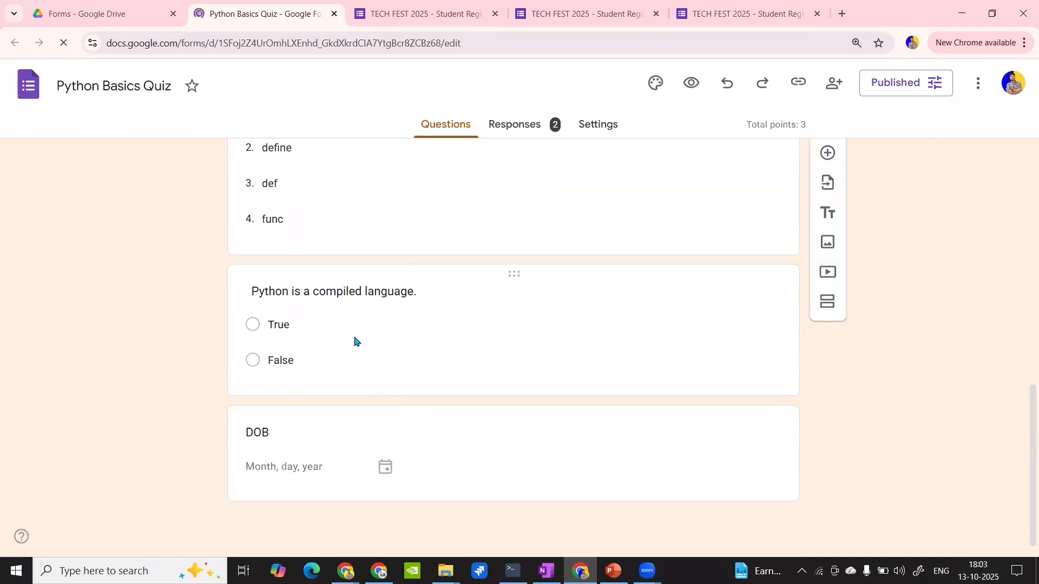
left_click(349, 327)
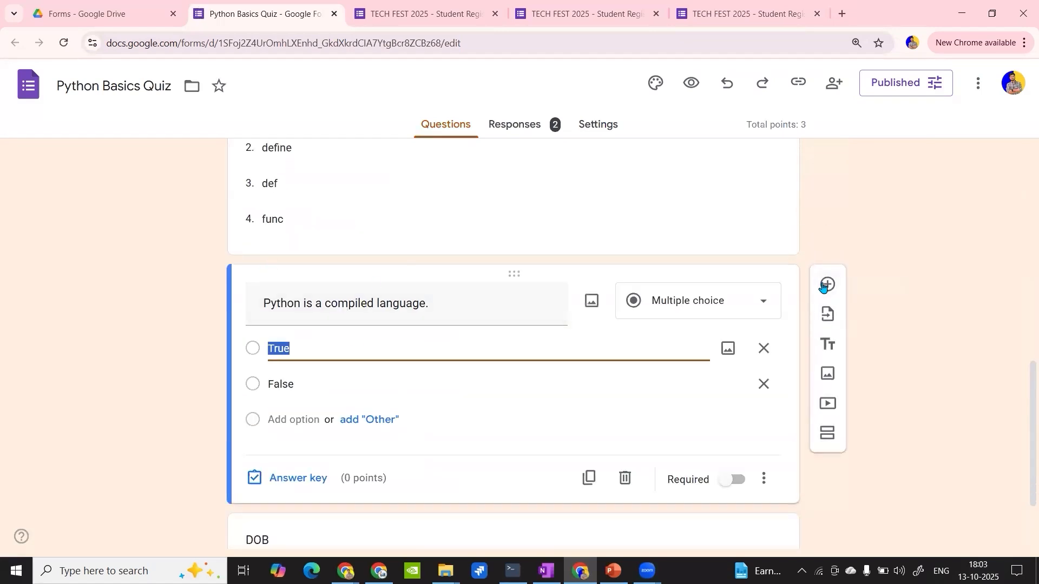
left_click(826, 282)
scroll(360, 323, "up", 2)
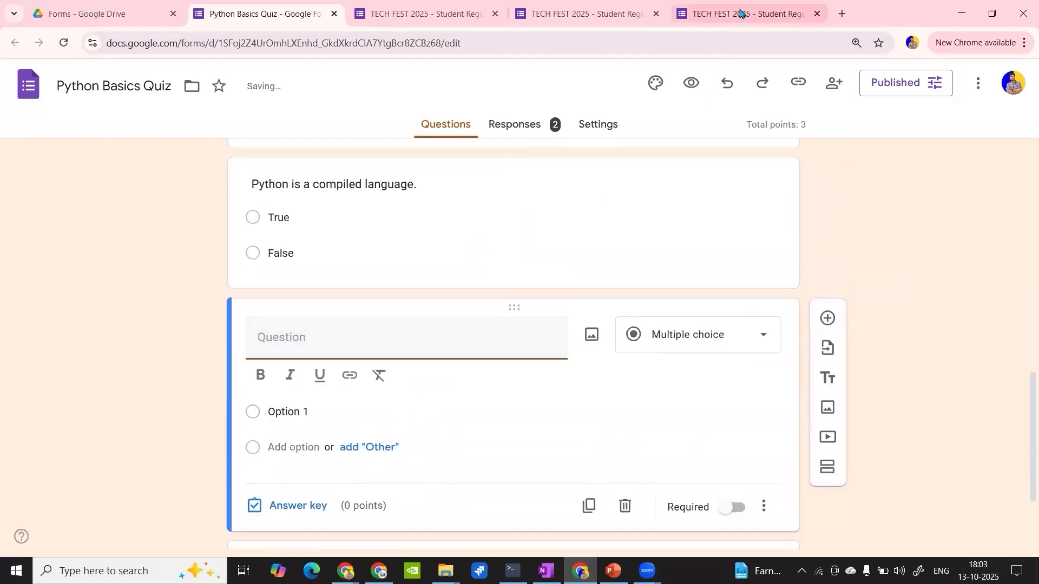